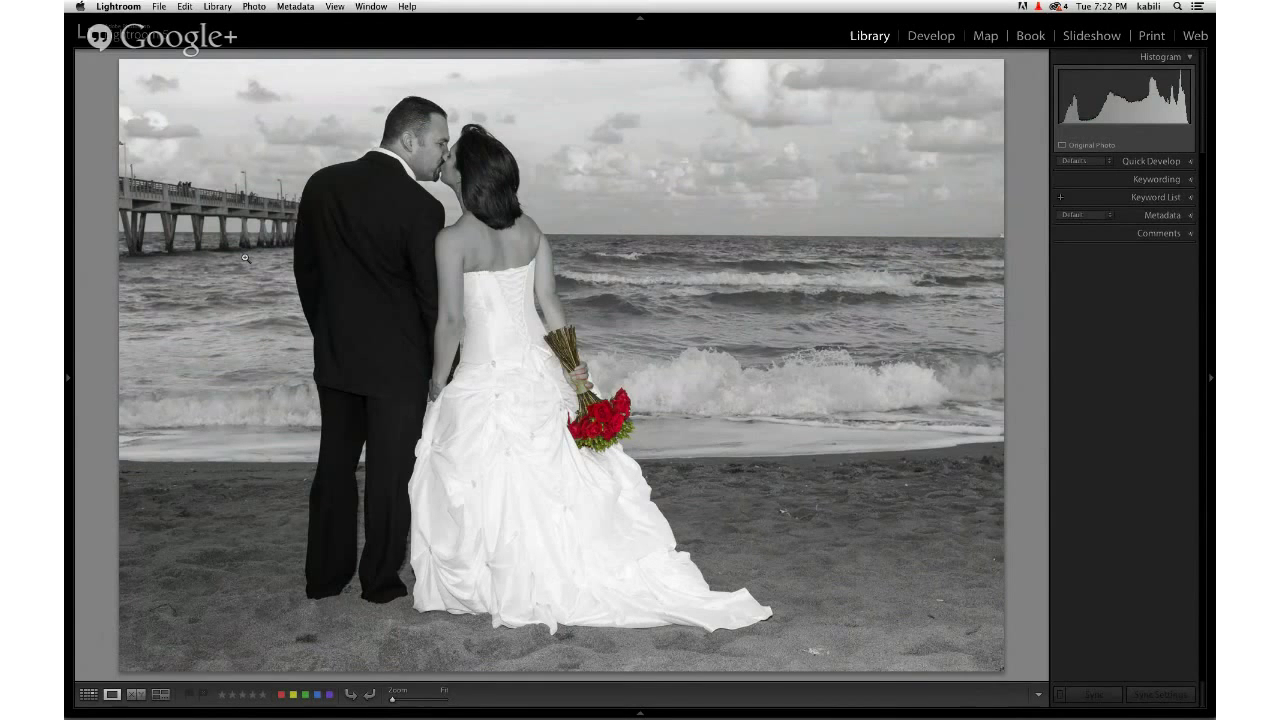
Bring up the colour version of the beach wedding photo in Develop and set all eight HSL saturation values to -100.
{"action": "key", "text": "Right"}
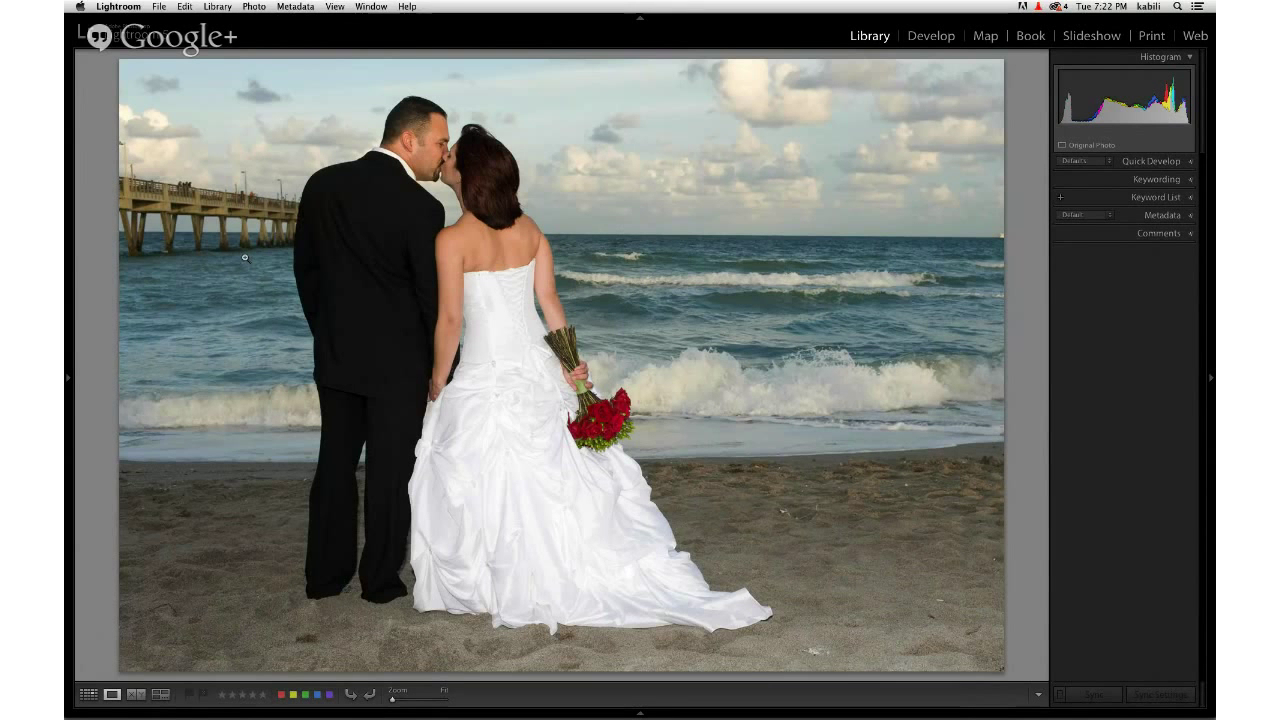
{"action": "left_click", "coordinate": [929, 36]}
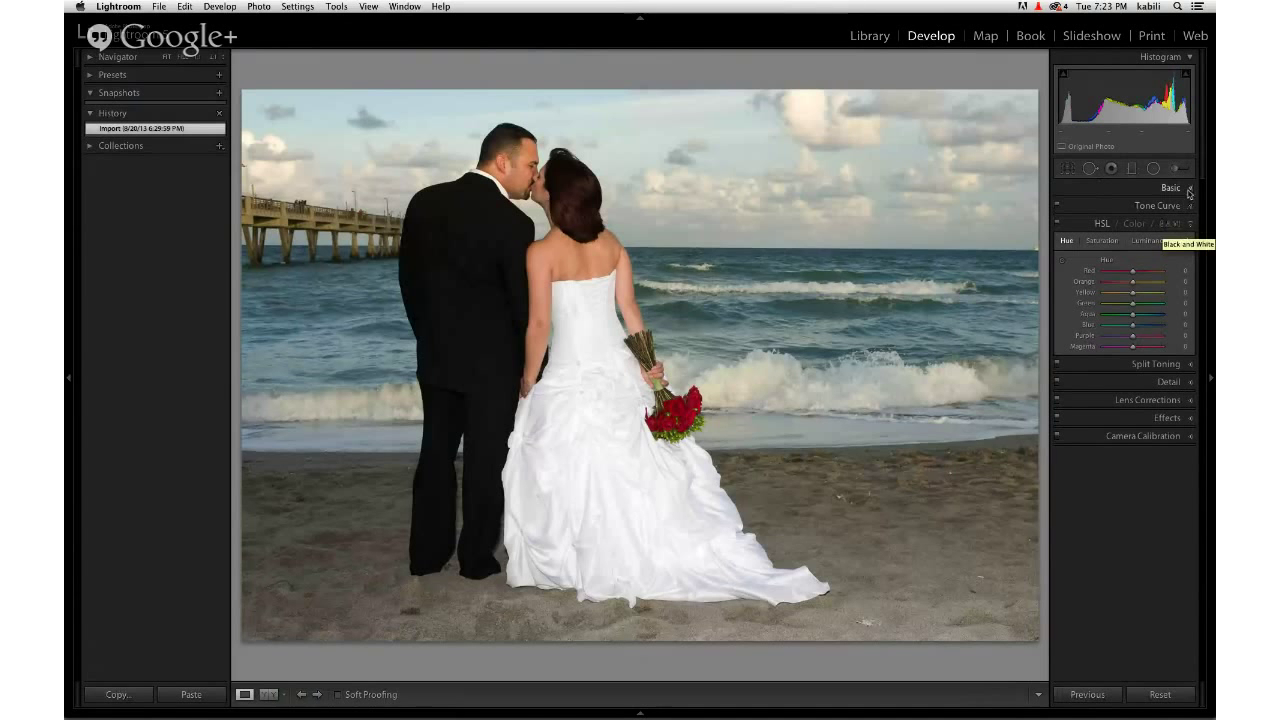
{"action": "left_click", "coordinate": [1190, 190]}
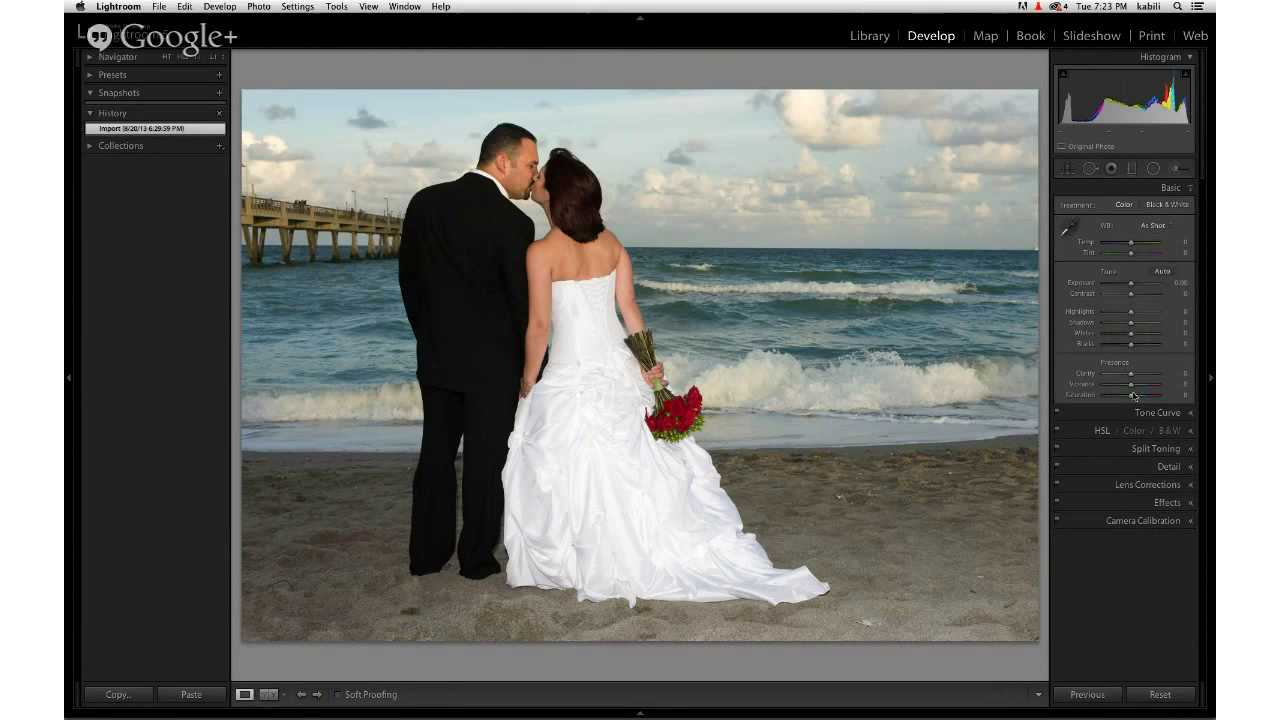
{"action": "left_click", "coordinate": [1101, 432]}
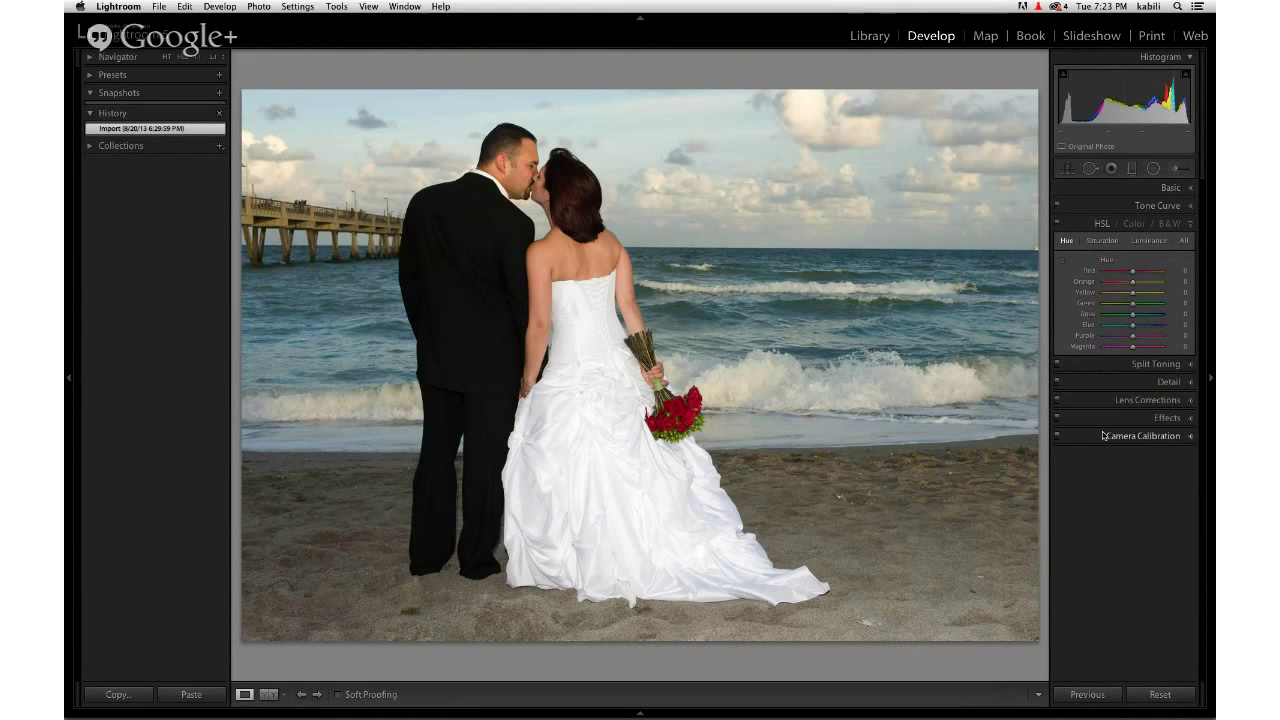
{"action": "left_click", "coordinate": [1101, 241]}
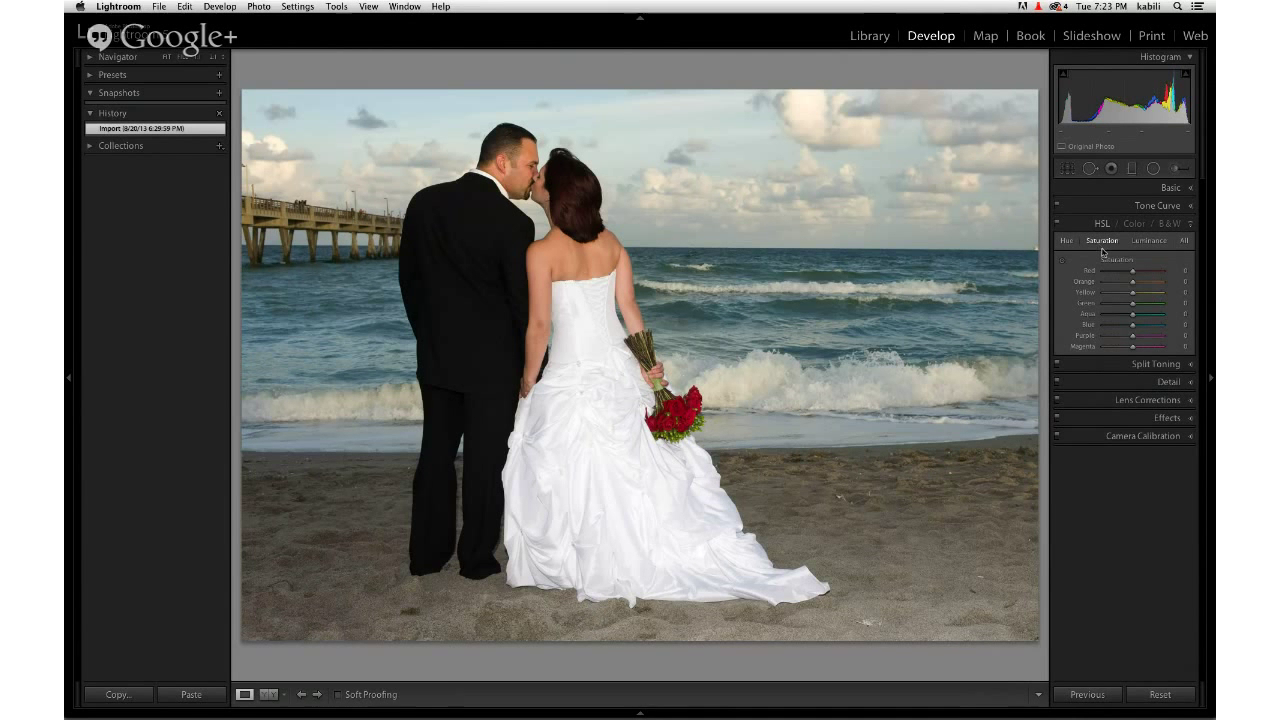
{"action": "left_click_drag", "start_coordinate": [1133, 273], "coordinate": [1064, 349]}
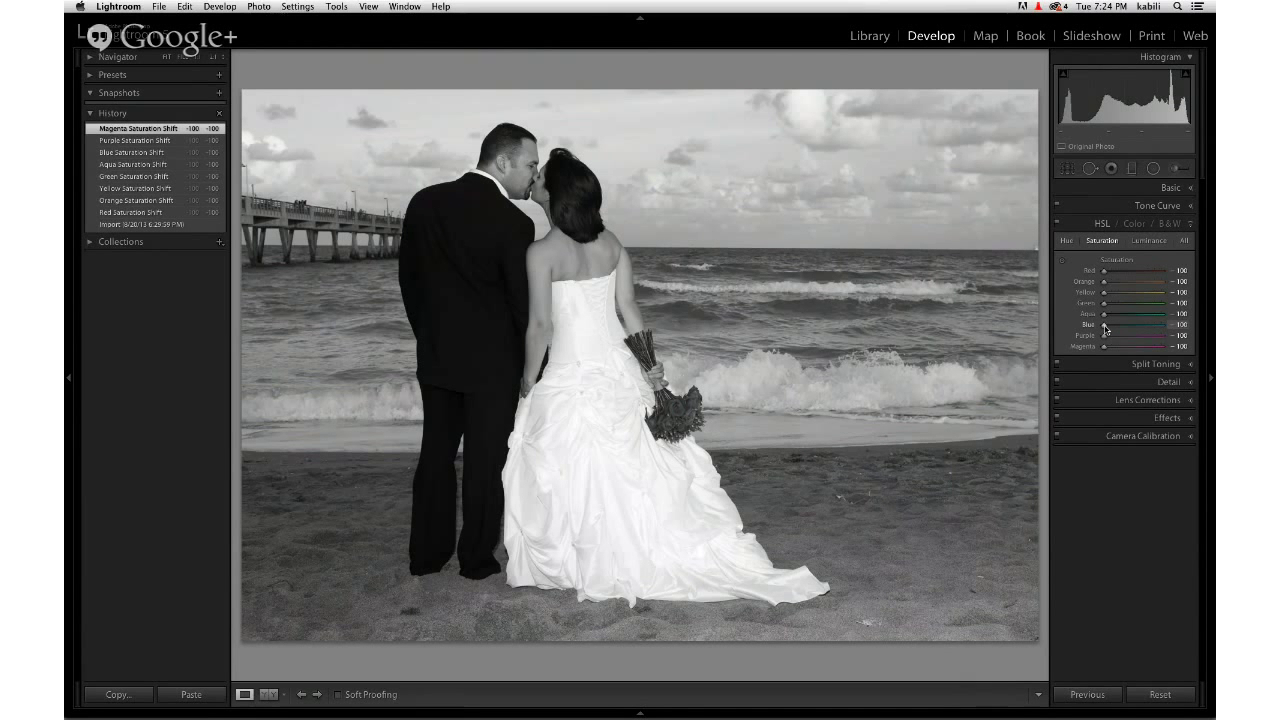
Try restoring the photo's blue saturation and return it to -100.
{"action": "left_click_drag", "start_coordinate": [1104, 325], "coordinate": [1161, 325]}
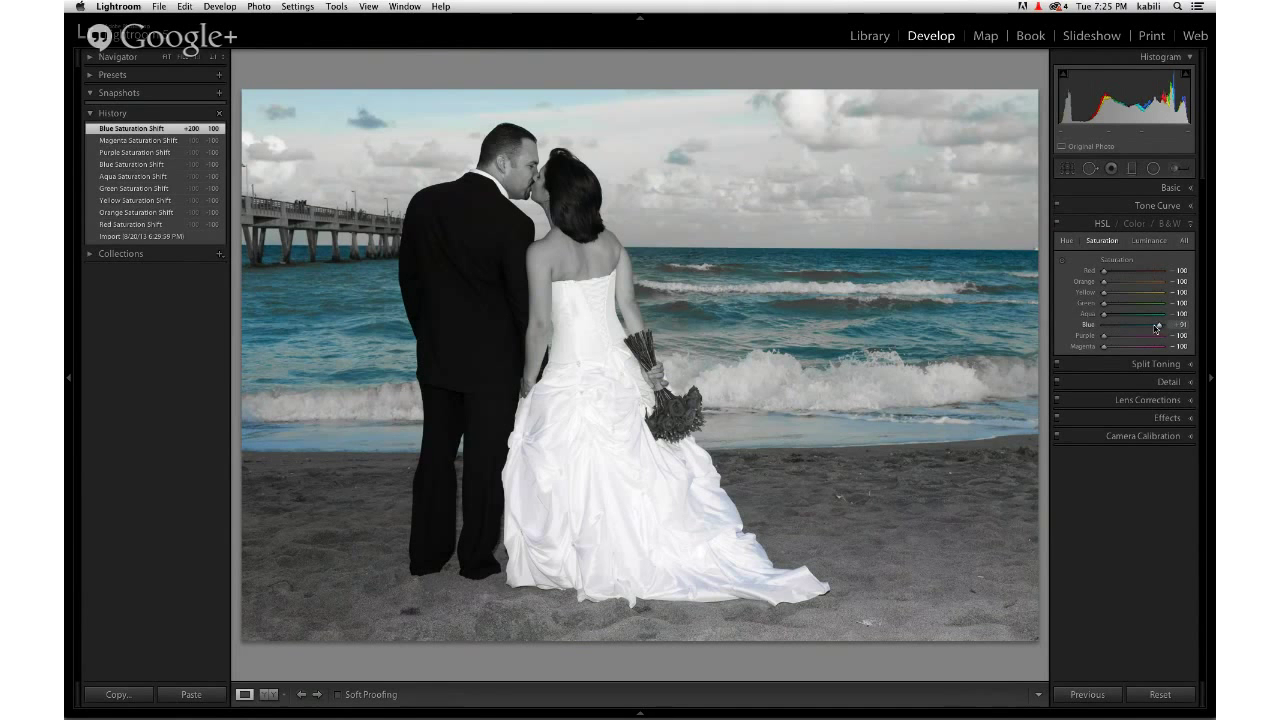
{"action": "left_click_drag", "start_coordinate": [1163, 328], "coordinate": [1087, 324]}
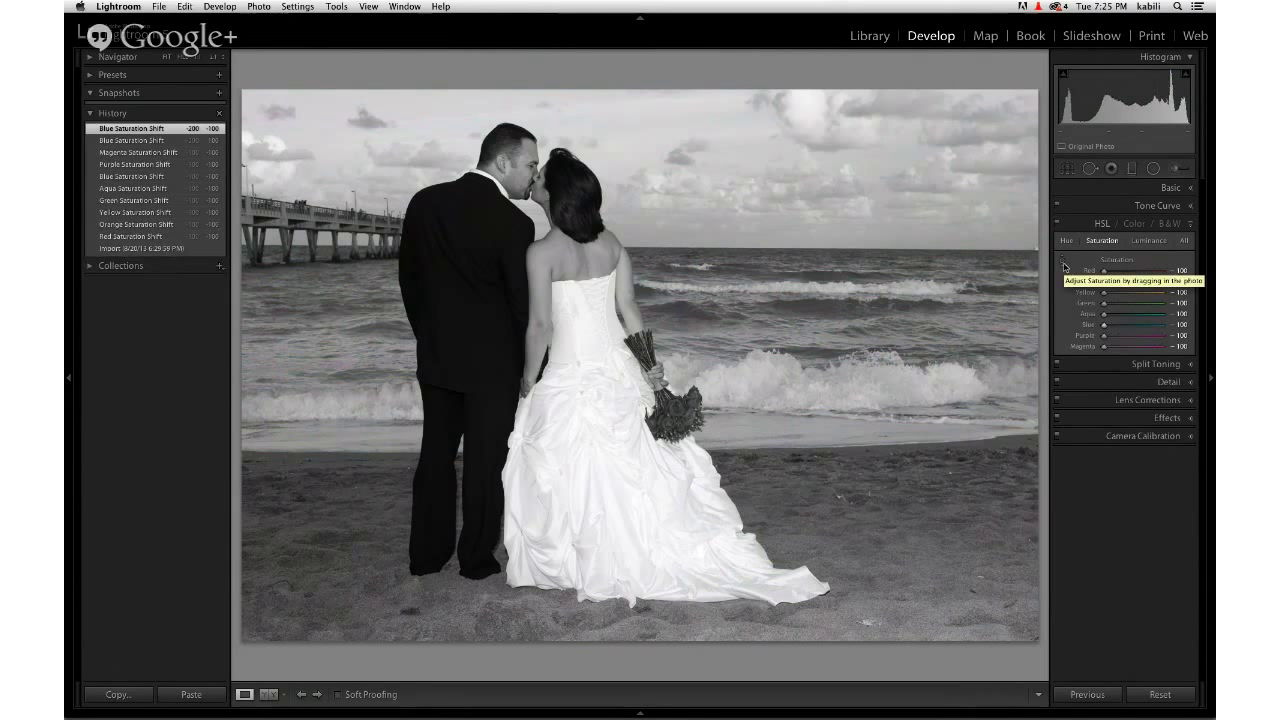
Try restoring colours with the targeted saturation adjustment on the photo and bouquet, and return green, yellow, red and orange to -100.
{"action": "left_click", "coordinate": [1064, 266]}
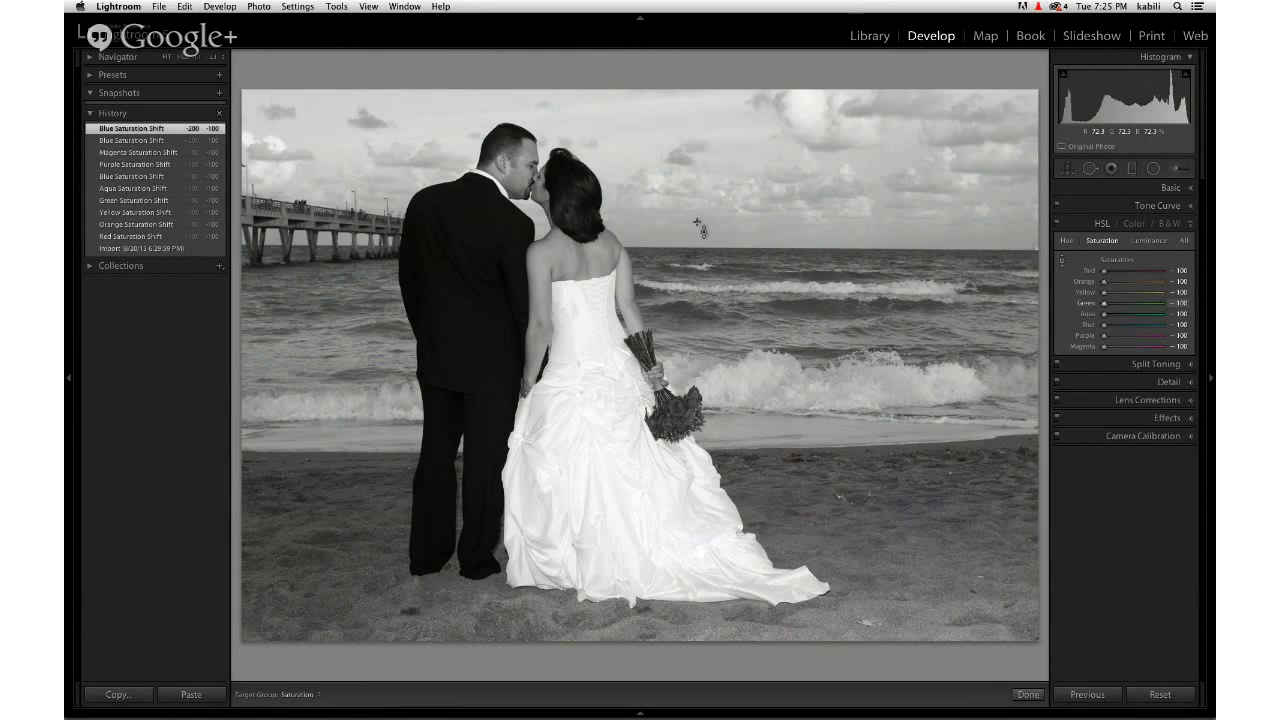
{"action": "left_click_drag", "start_coordinate": [697, 222], "coordinate": [726, 6]}
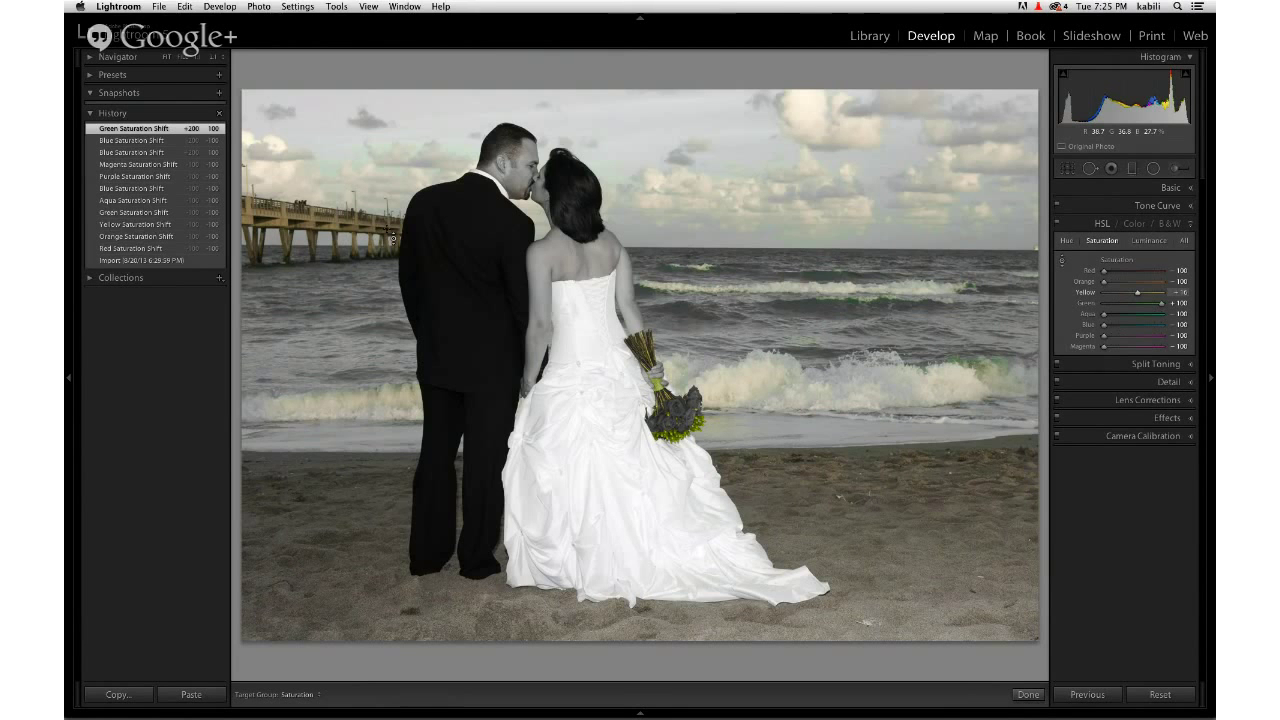
{"action": "left_click_drag", "start_coordinate": [1139, 294], "coordinate": [1082, 305]}
{"action": "left_click", "coordinate": [1082, 305]}
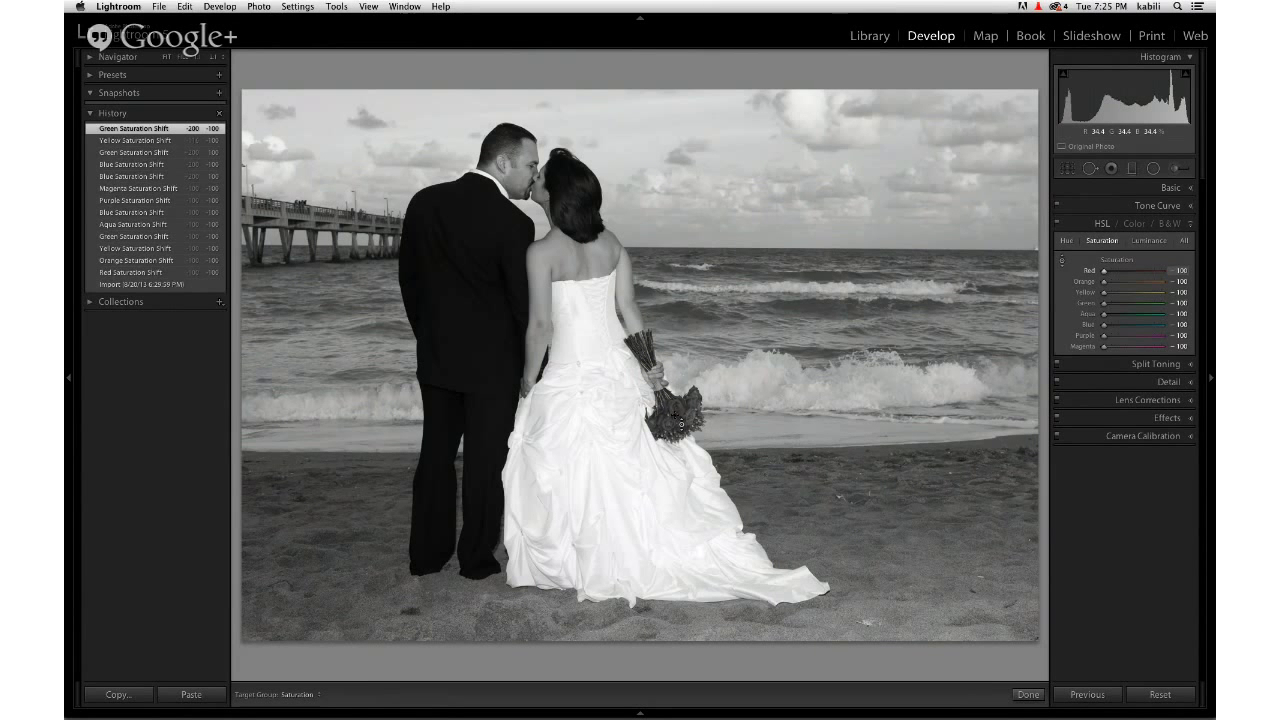
{"action": "left_click_drag", "start_coordinate": [681, 424], "coordinate": [690, 276]}
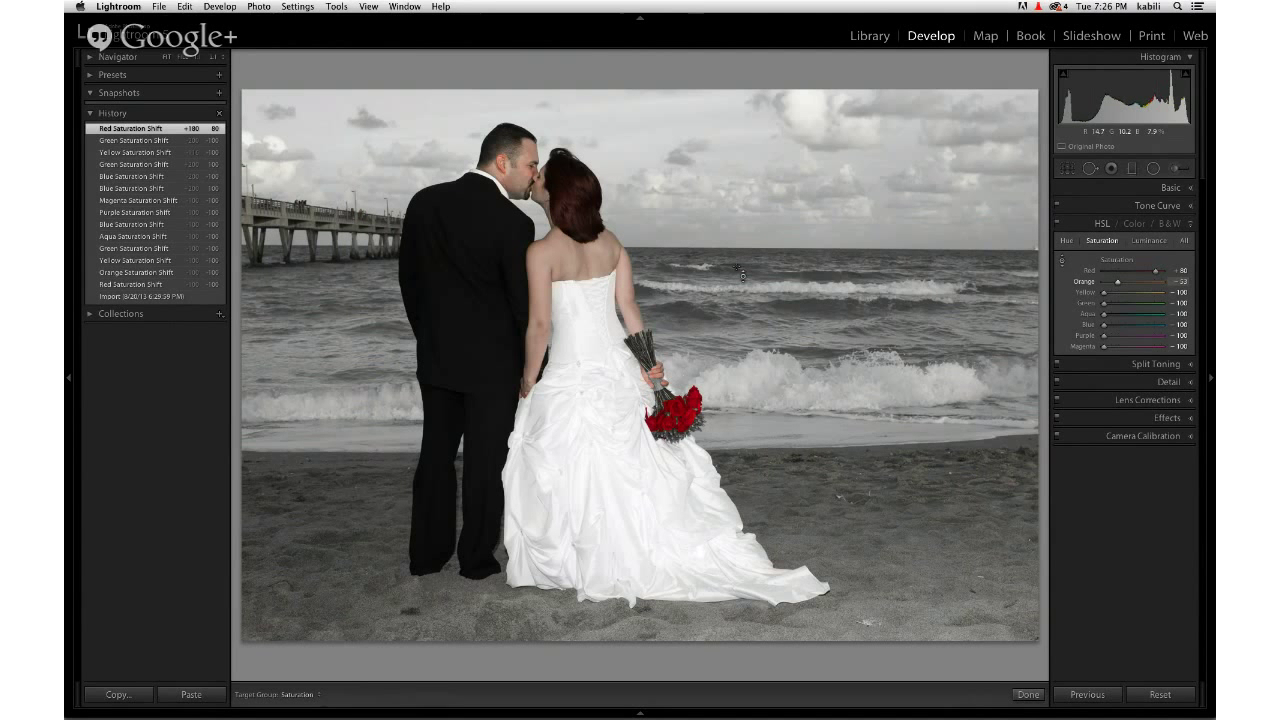
{"action": "left_click_drag", "start_coordinate": [1120, 285], "coordinate": [1076, 270]}
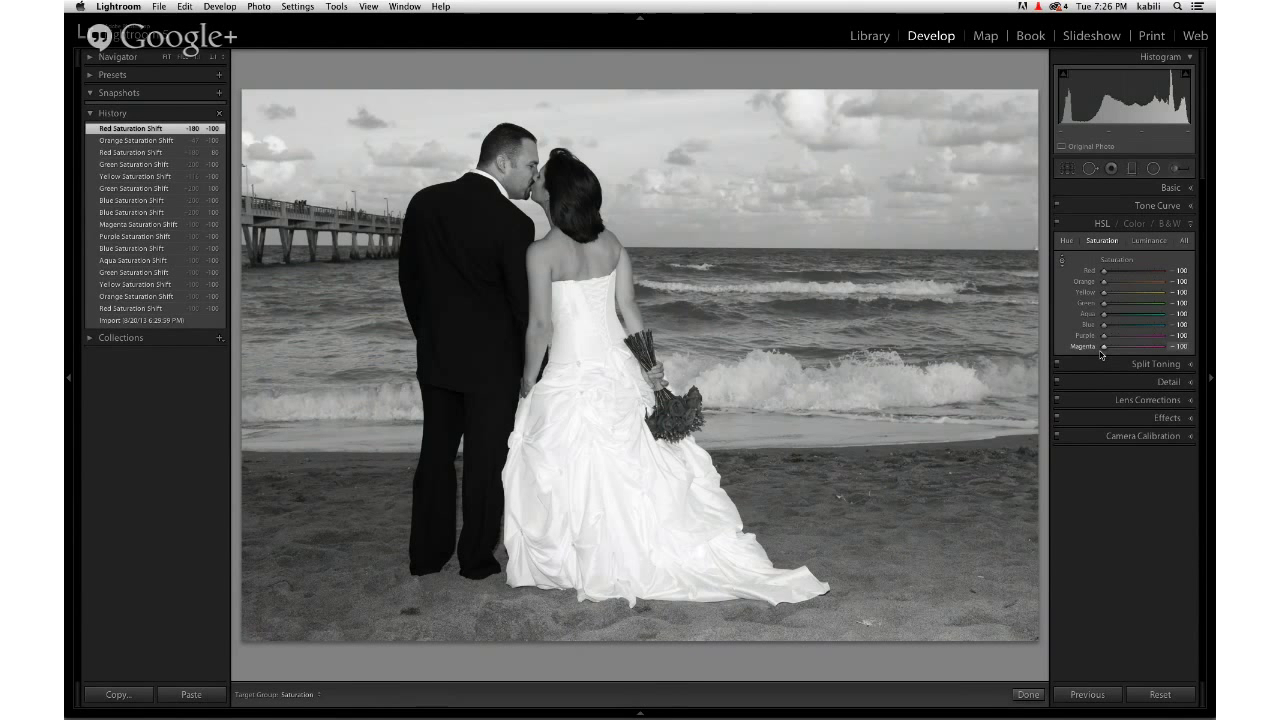
Paint saturation 100 over the bouquet's roses, leaves and stems with the Adjustment Brush, reducing the brush size to 4.0 for the greenery.
{"action": "left_click", "coordinate": [1176, 170]}
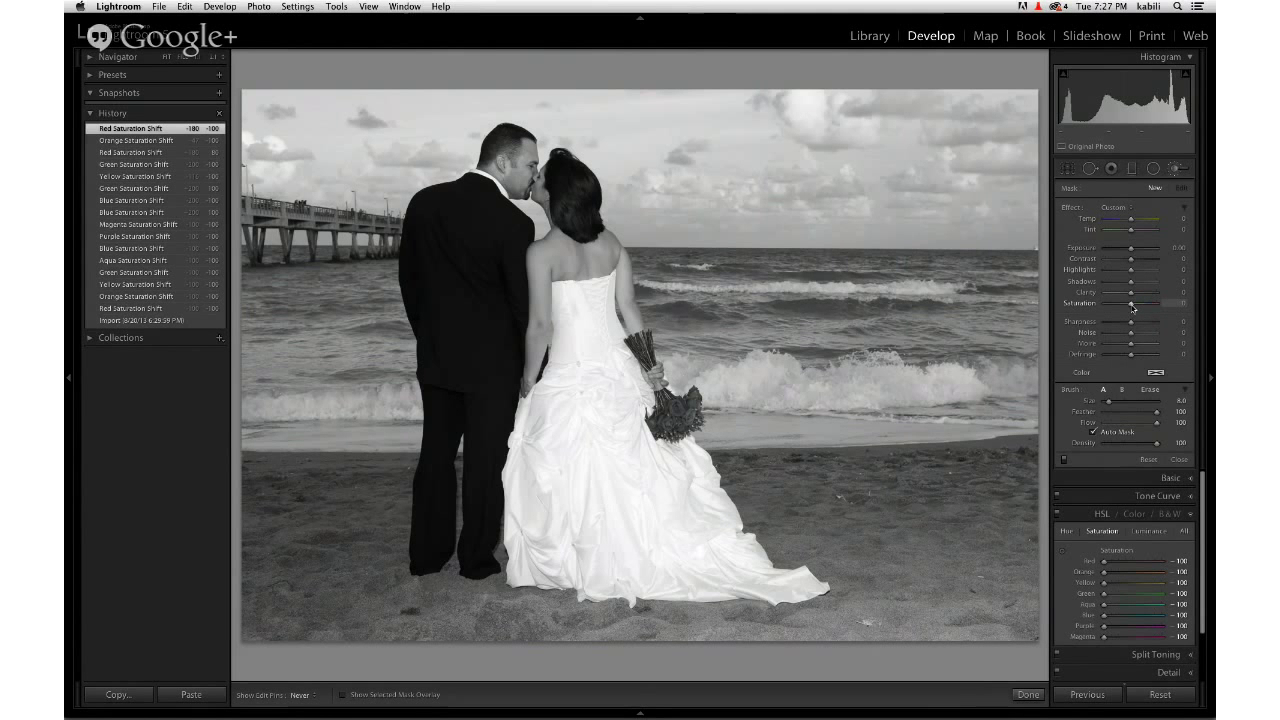
{"action": "left_click_drag", "start_coordinate": [1133, 305], "coordinate": [1175, 305]}
{"action": "mouse_move", "coordinate": [687, 420]}
{"action": "left_mouse_down"}
{"action": "mouse_move", "coordinate": [692, 404]}
{"action": "mouse_move", "coordinate": [660, 425]}
{"action": "mouse_move", "coordinate": [694, 396]}
{"action": "mouse_move", "coordinate": [643, 421]}
{"action": "mouse_move", "coordinate": [677, 419]}
{"action": "mouse_move", "coordinate": [686, 404]}
{"action": "left_mouse_up"}
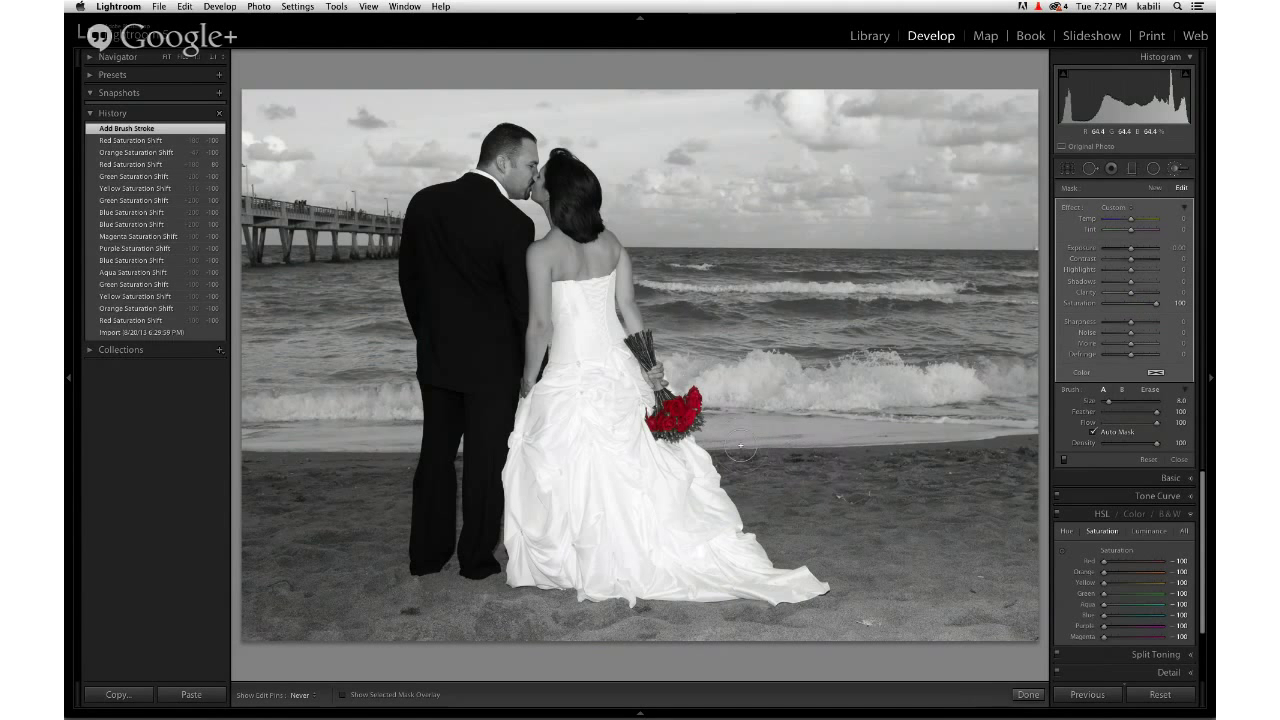
{"action": "scroll", "coordinate": [676, 413], "scroll_direction": "down", "scroll_amount": 4}
{"action": "scroll", "coordinate": [665, 403], "scroll_direction": "down", "scroll_amount": 1}
{"action": "left_click_drag", "start_coordinate": [661, 412], "coordinate": [668, 396]}
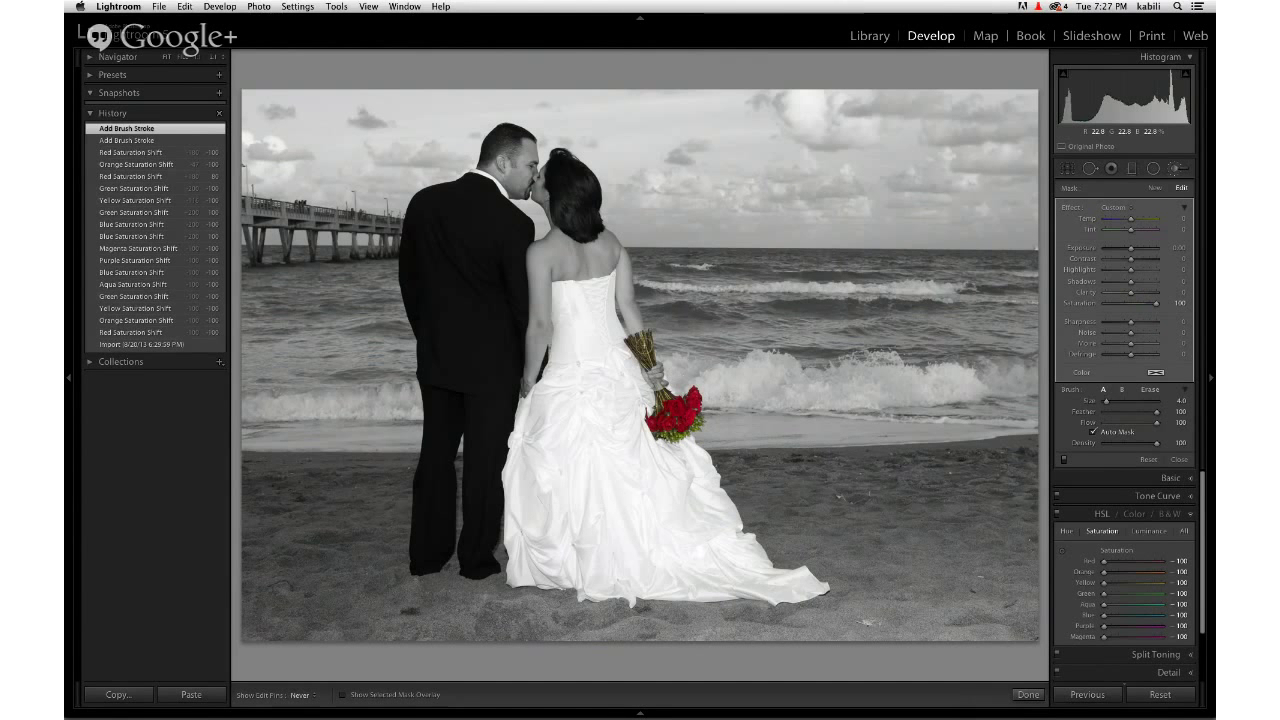
{"action": "left_click", "coordinate": [647, 344]}
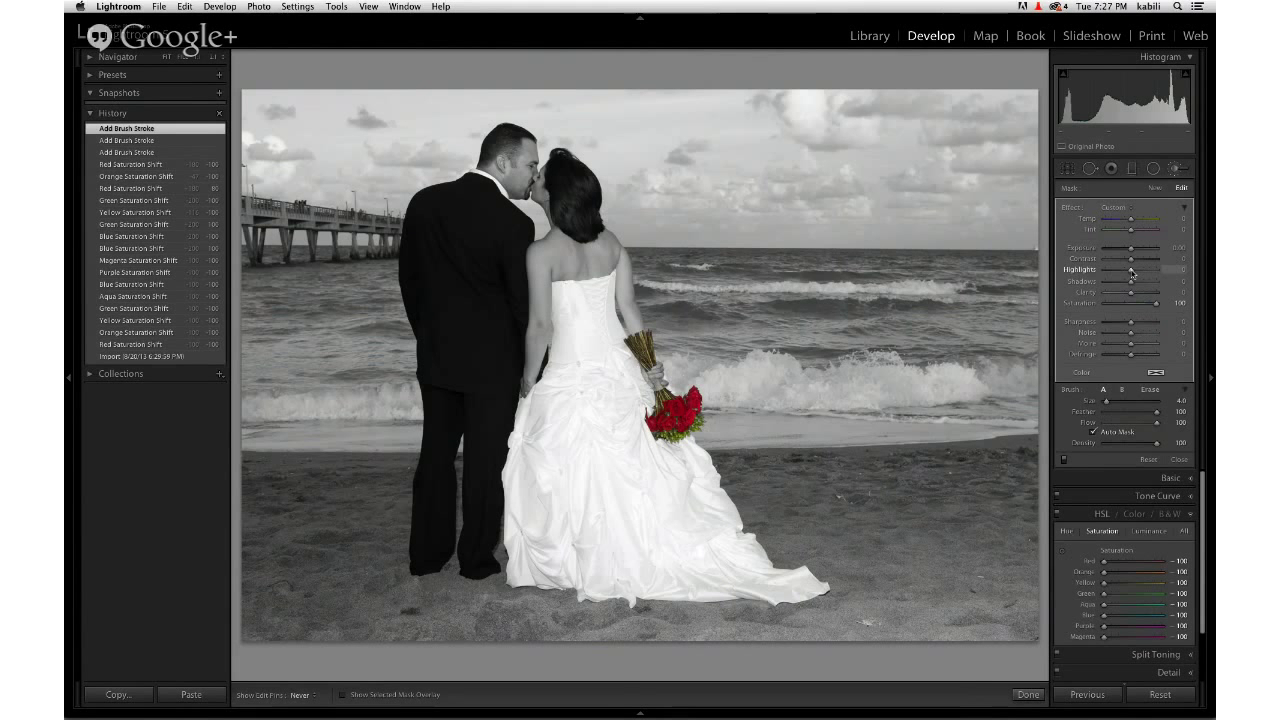
Raise the brushed bouquet's shadows, and set the whole photo's highlights to -29 and shadows to 44.
{"action": "left_click_drag", "start_coordinate": [1131, 284], "coordinate": [1145, 286]}
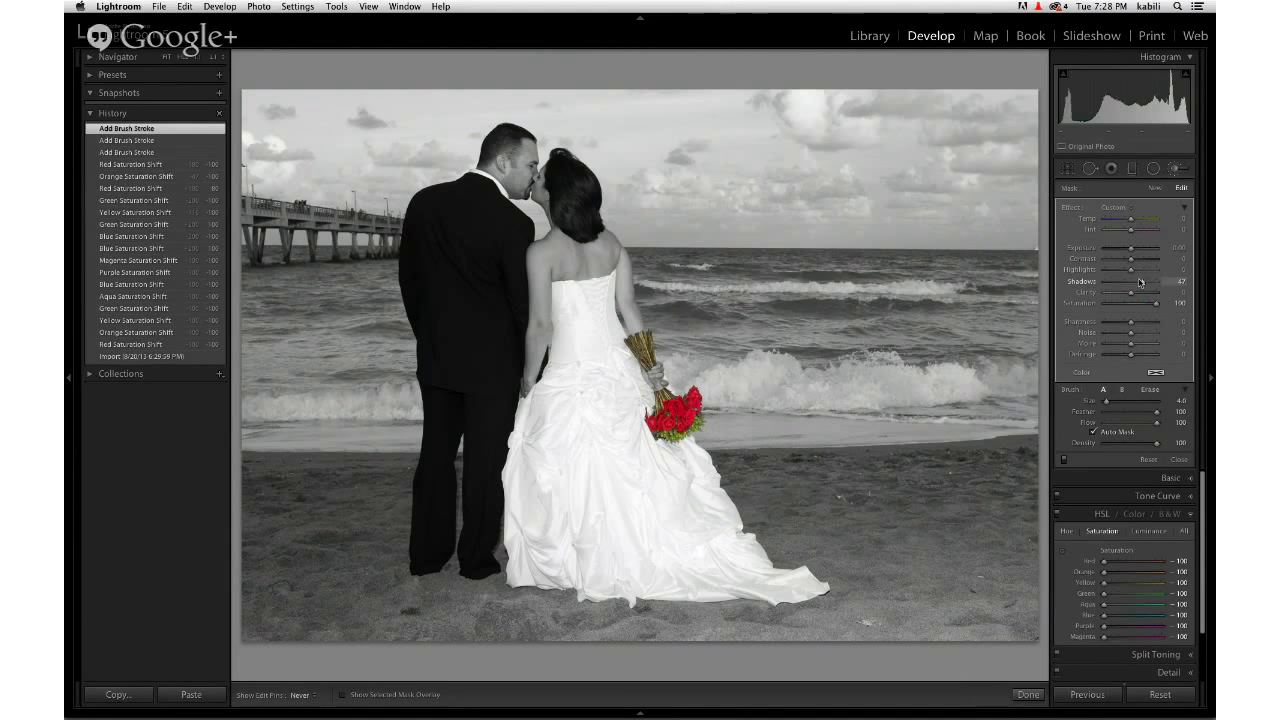
{"action": "left_click", "coordinate": [1176, 170]}
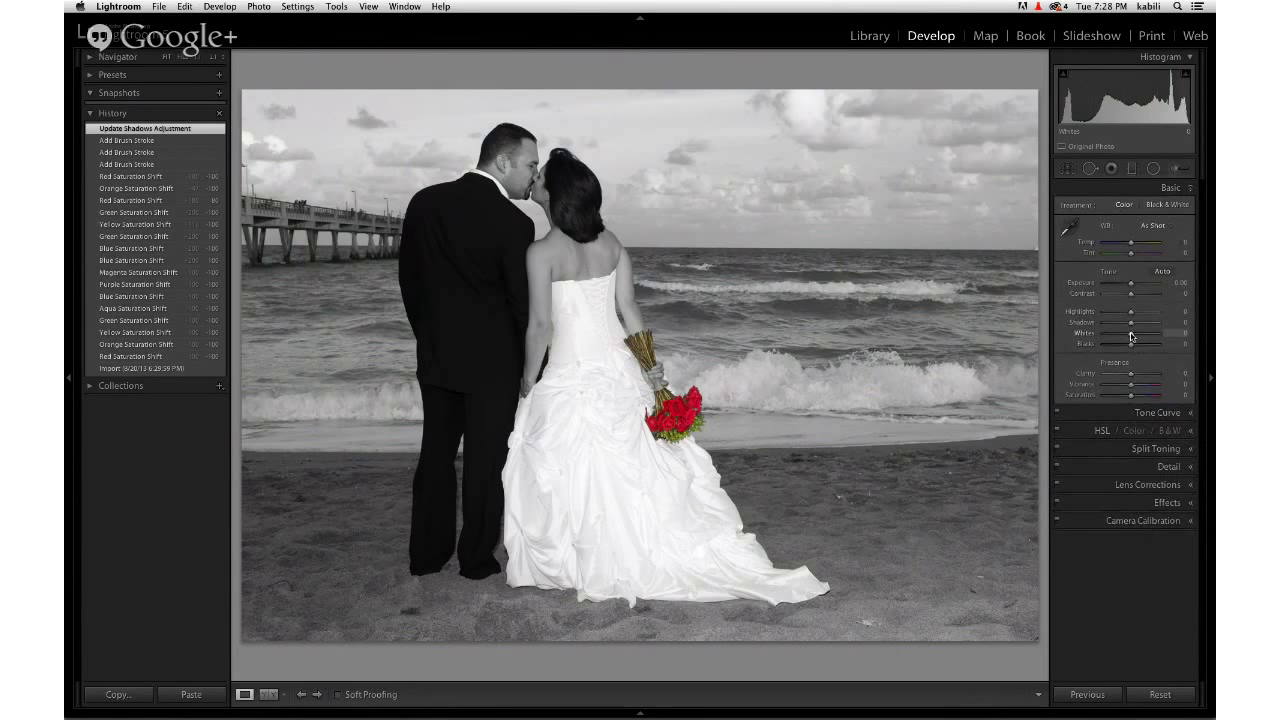
{"action": "mouse_move", "coordinate": [1130, 333]}
{"action": "left_mouse_down"}
{"action": "mouse_move", "coordinate": [1122, 313]}
{"action": "mouse_move", "coordinate": [1143, 325]}
{"action": "left_mouse_up"}
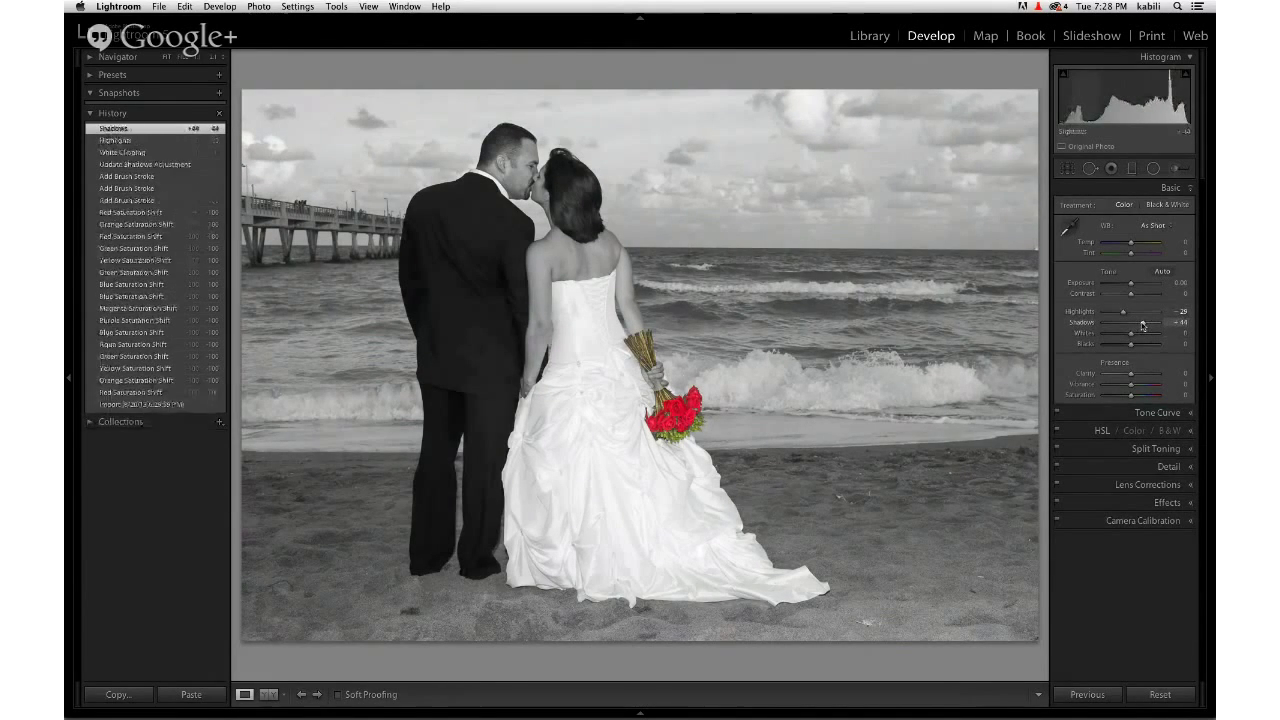
Lighten the sea with the targeted luminance adjustment, raising blue to 100 and increasing aqua with it.
{"action": "left_click", "coordinate": [1190, 432]}
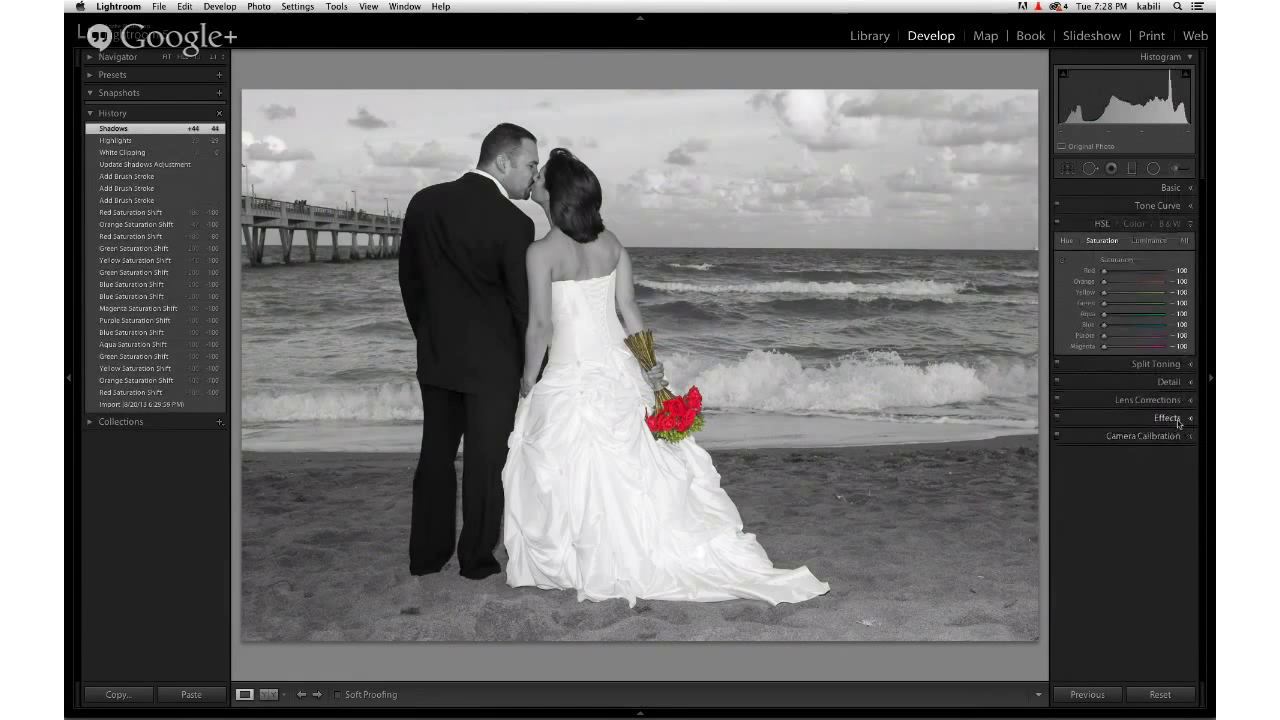
{"action": "left_click", "coordinate": [1151, 242]}
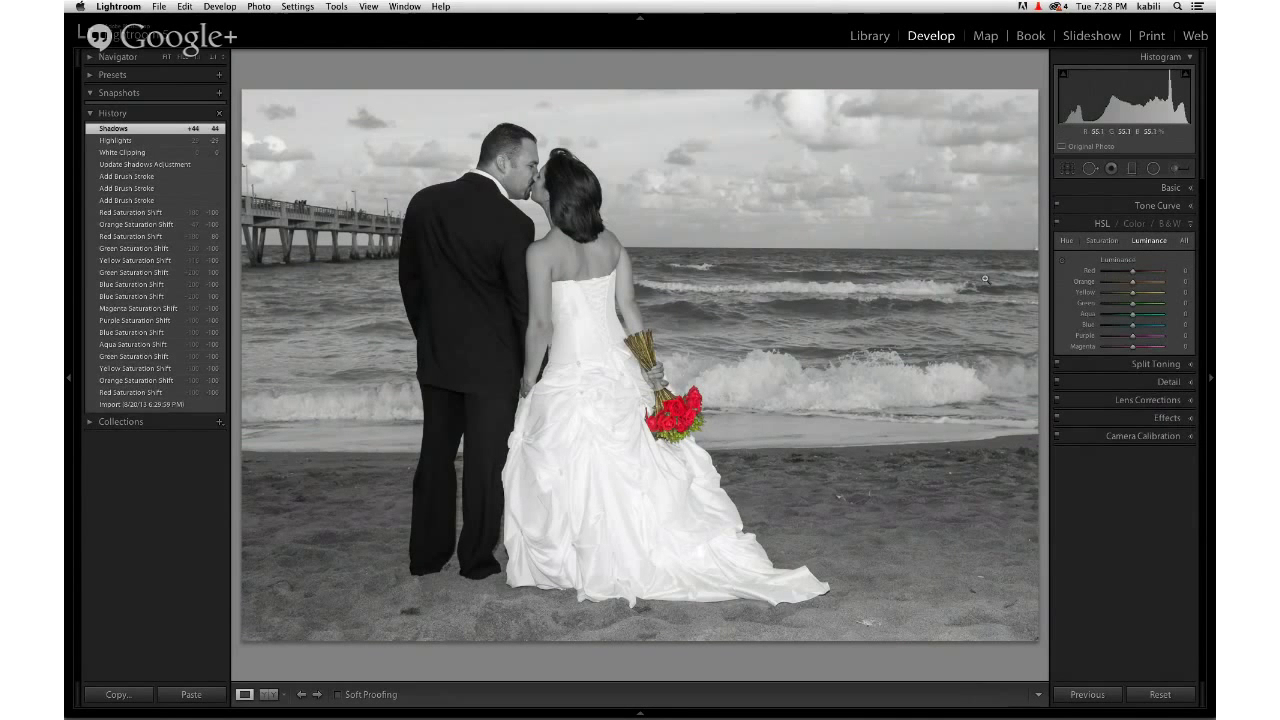
{"action": "left_click", "coordinate": [1062, 262]}
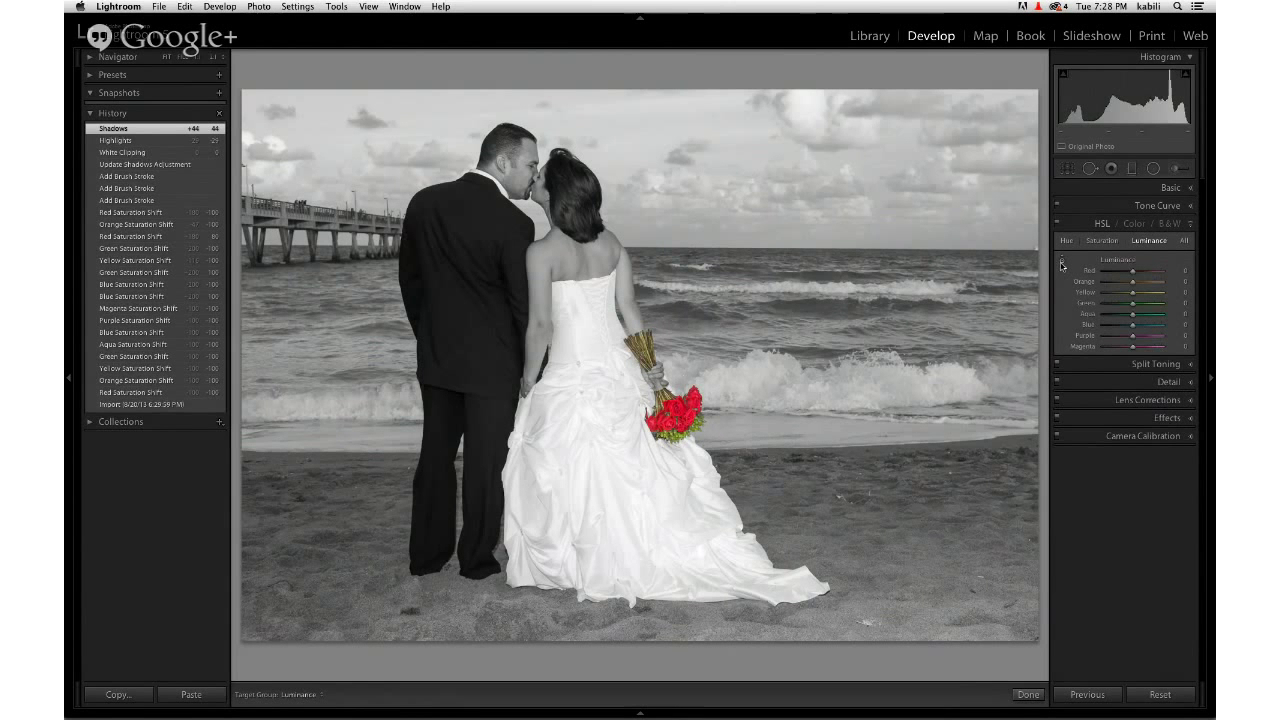
{"action": "left_click_drag", "start_coordinate": [811, 272], "coordinate": [811, 152]}
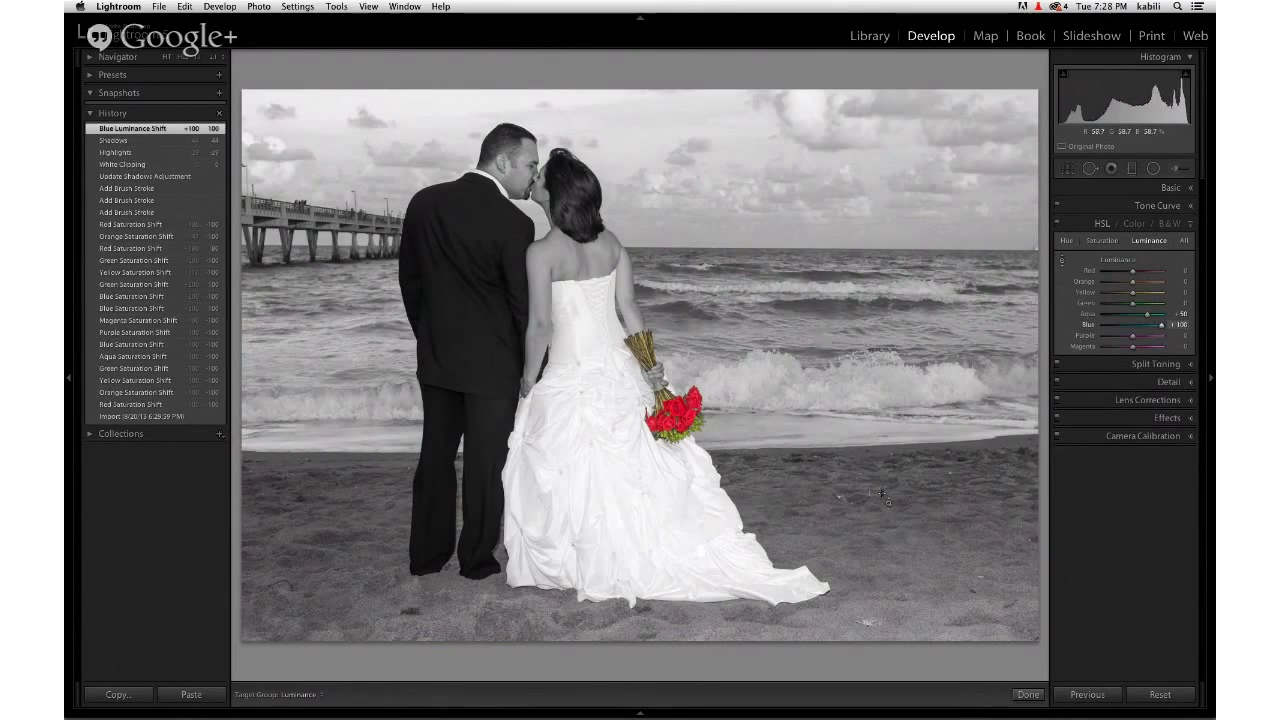
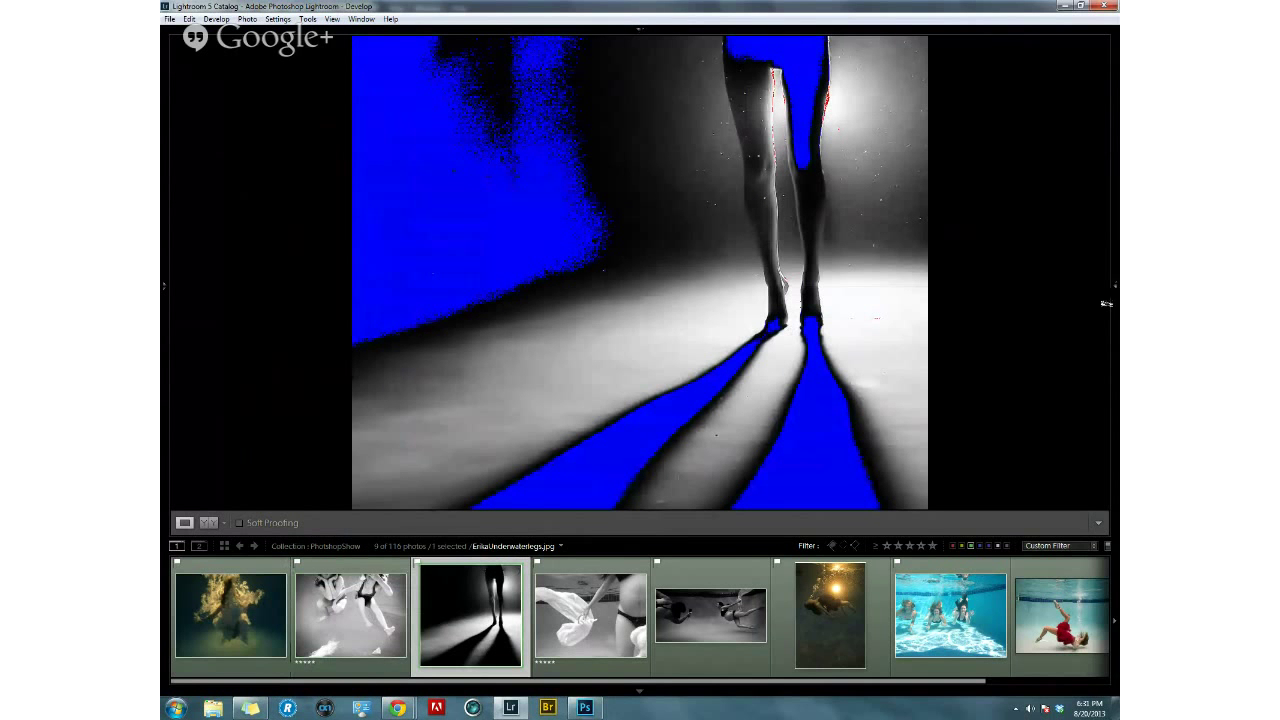
Reveal the develop controls for the underwater legs photo and turn off its shadow clipping overlay.
{"action": "left_click", "coordinate": [1114, 286]}
{"action": "left_click", "coordinate": [965, 63]}
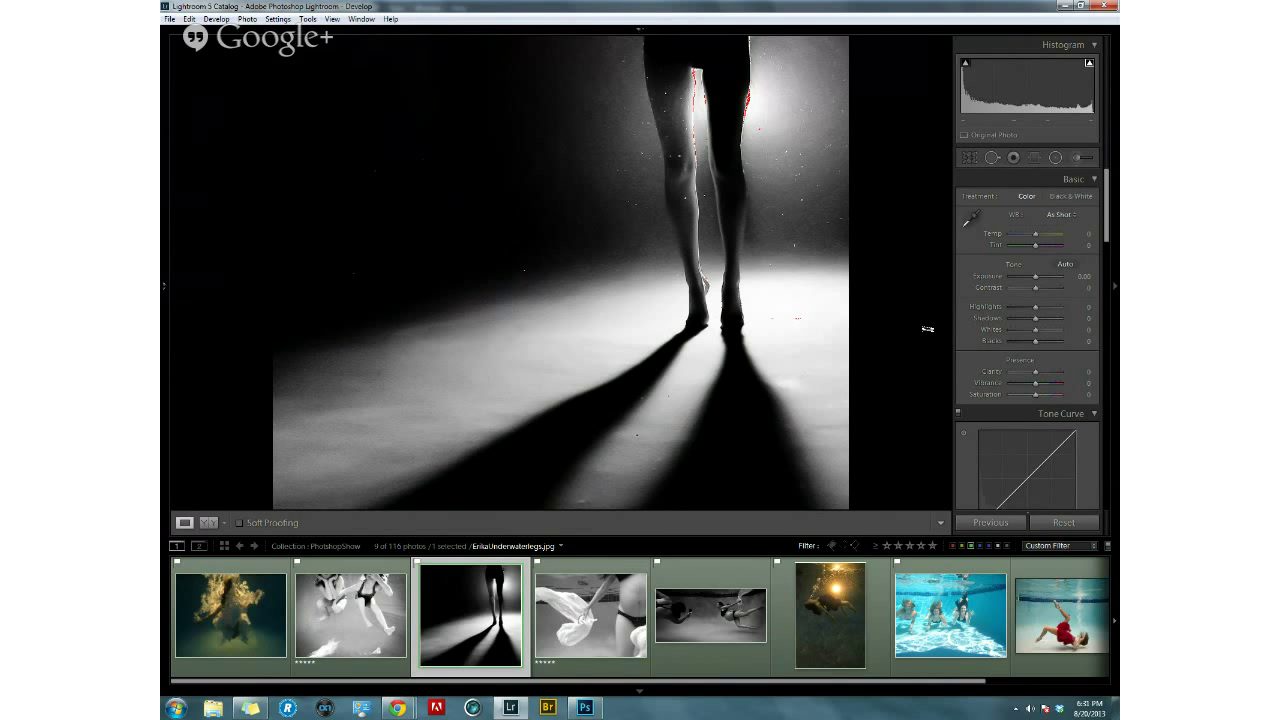
Look through the next underwater maternity photos and bring up the tall backlit one of the floating woman.
{"action": "left_click", "coordinate": [617, 670]}
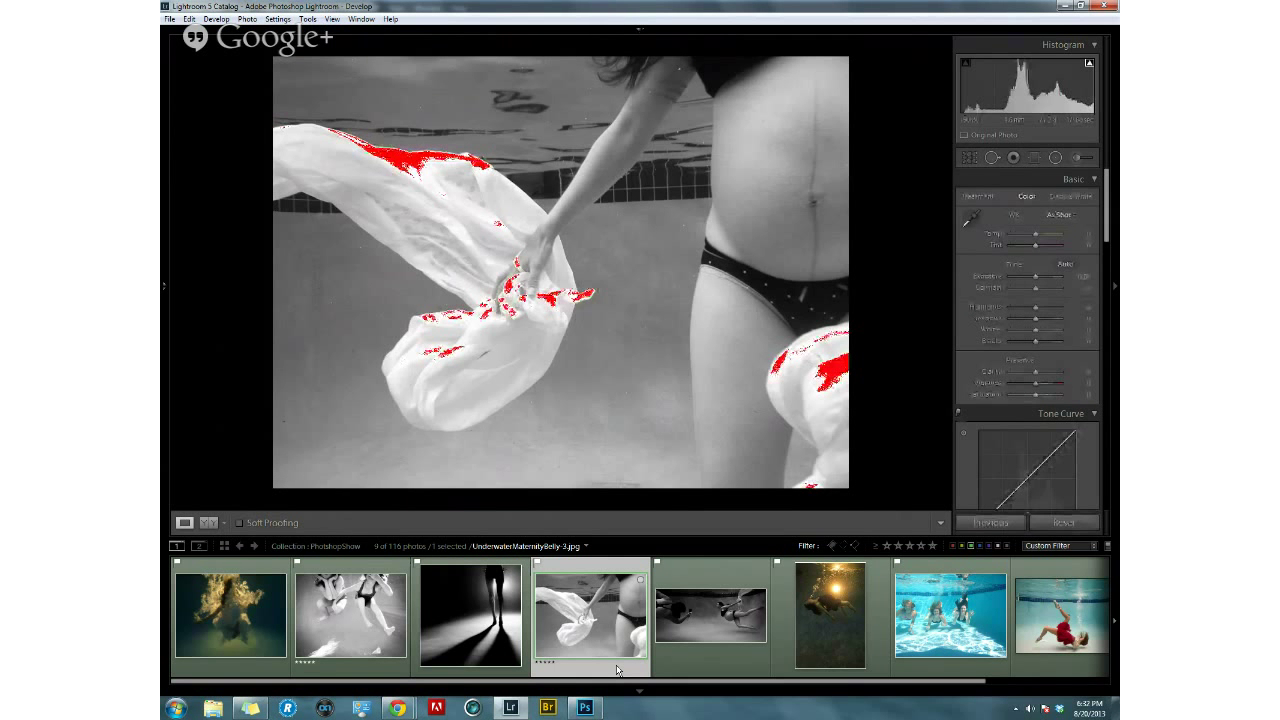
{"action": "left_click", "coordinate": [712, 663]}
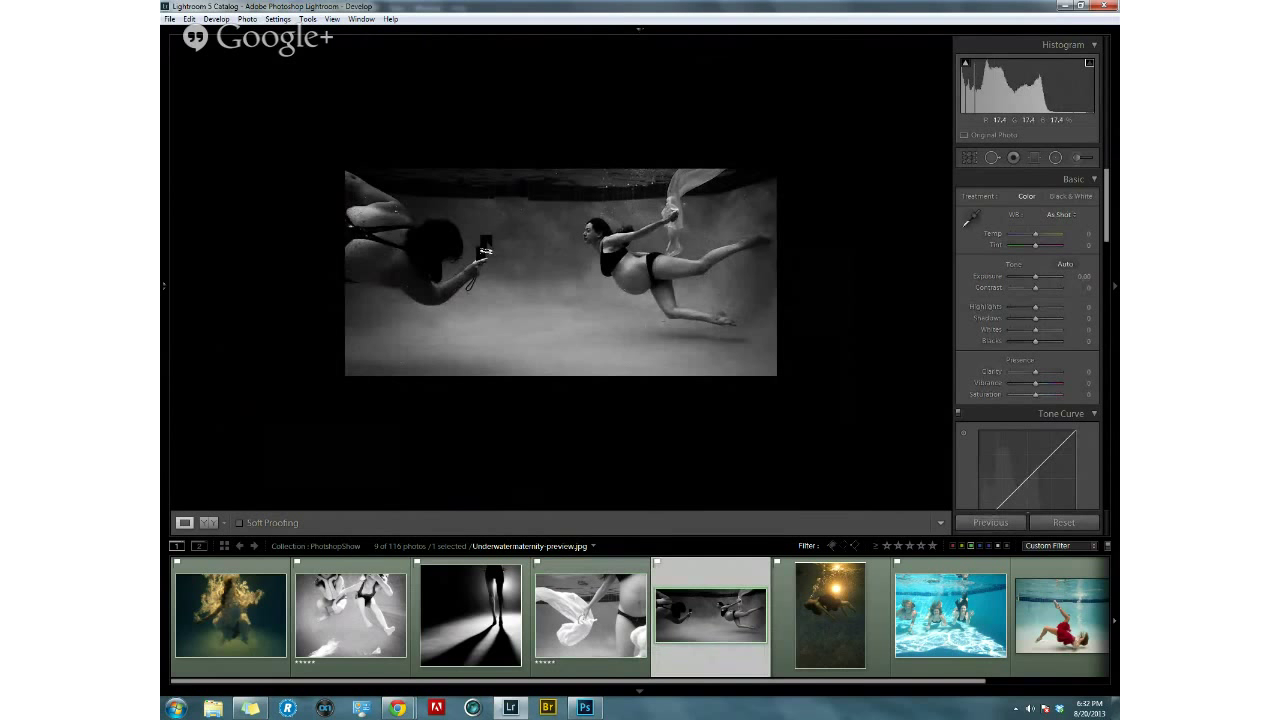
{"action": "left_click", "coordinate": [790, 600]}
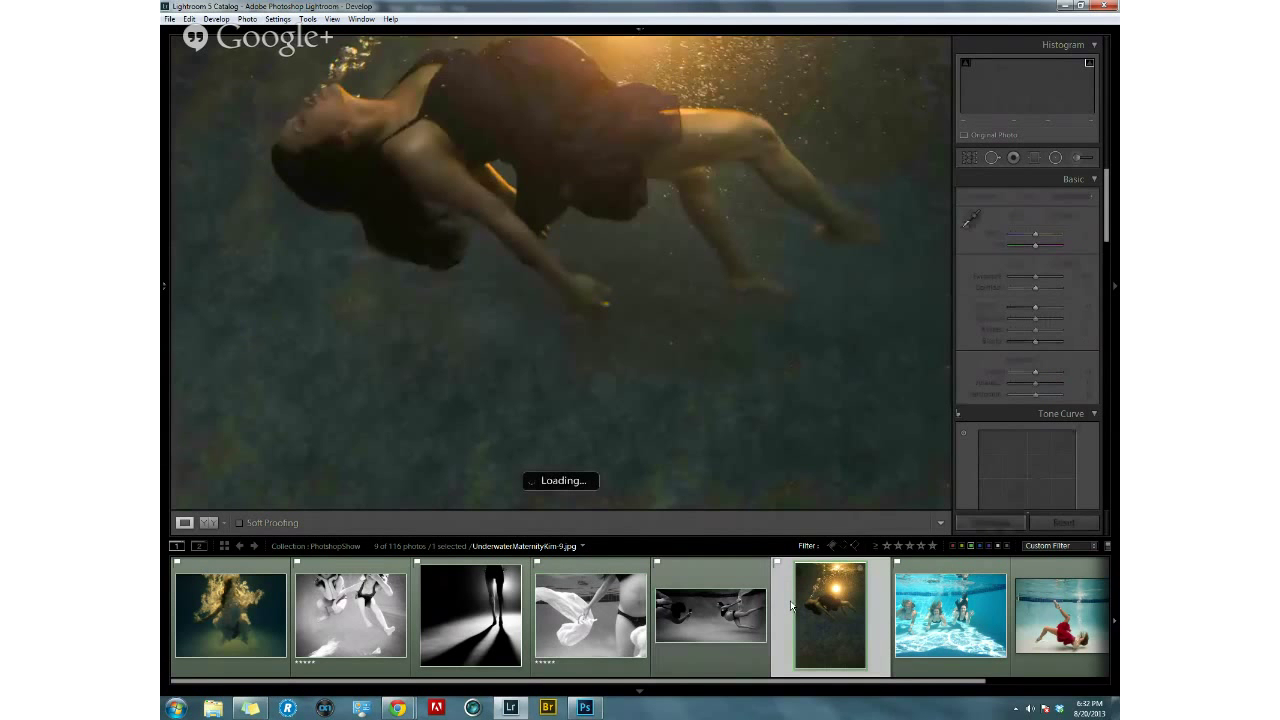
{"action": "left_click", "coordinate": [692, 564]}
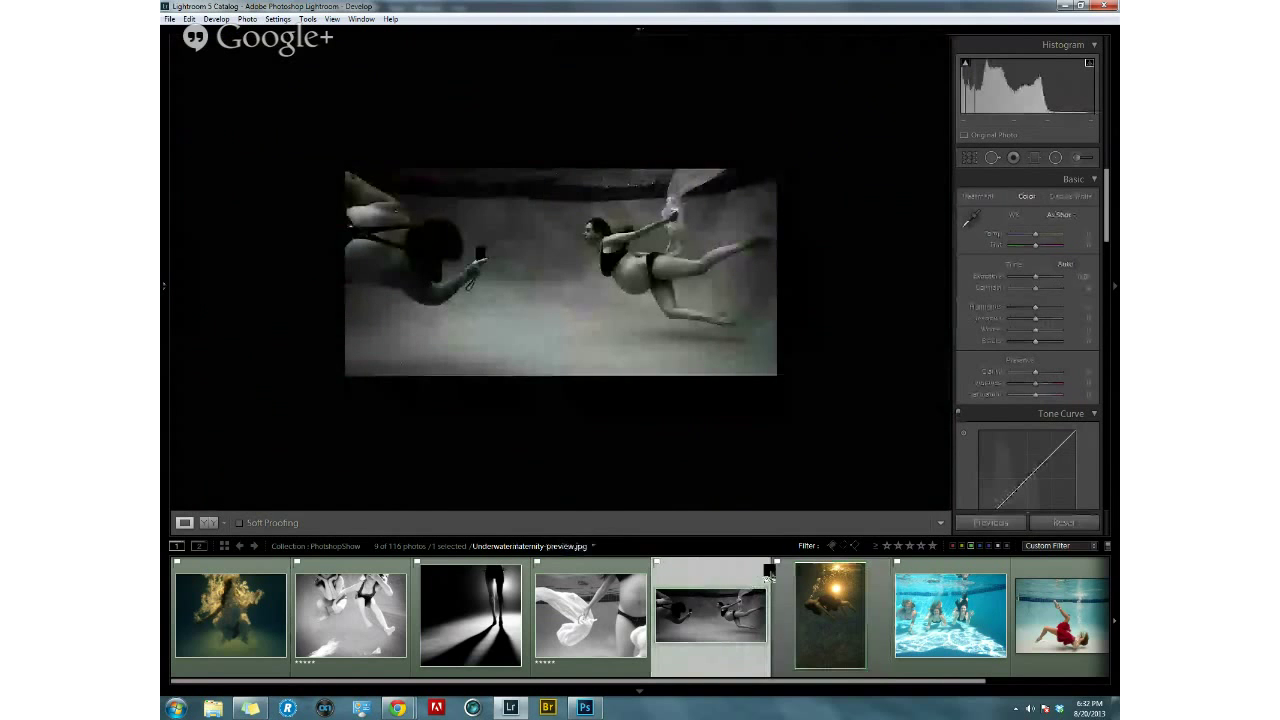
{"action": "left_click", "coordinate": [793, 585]}
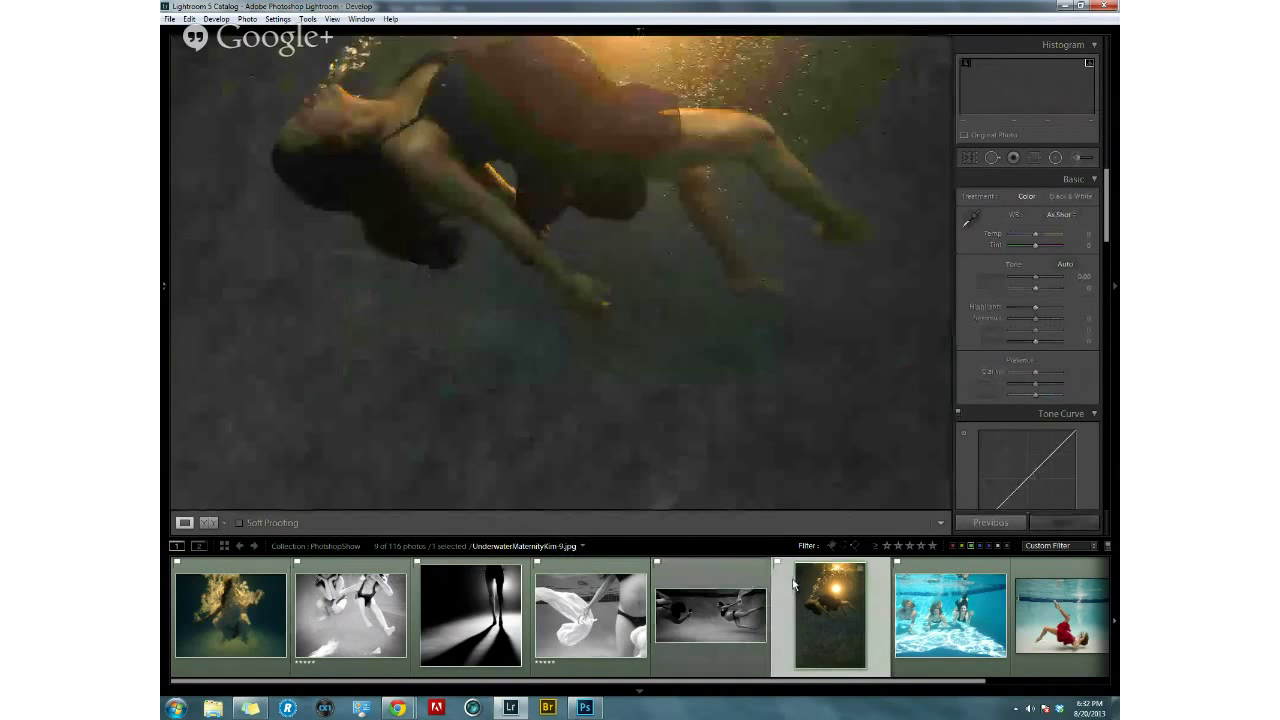
Fit the whole backlit underwater photo in view, with the Navigator and presets shown and the develop adjustments hidden.
{"action": "left_click", "coordinate": [617, 129]}
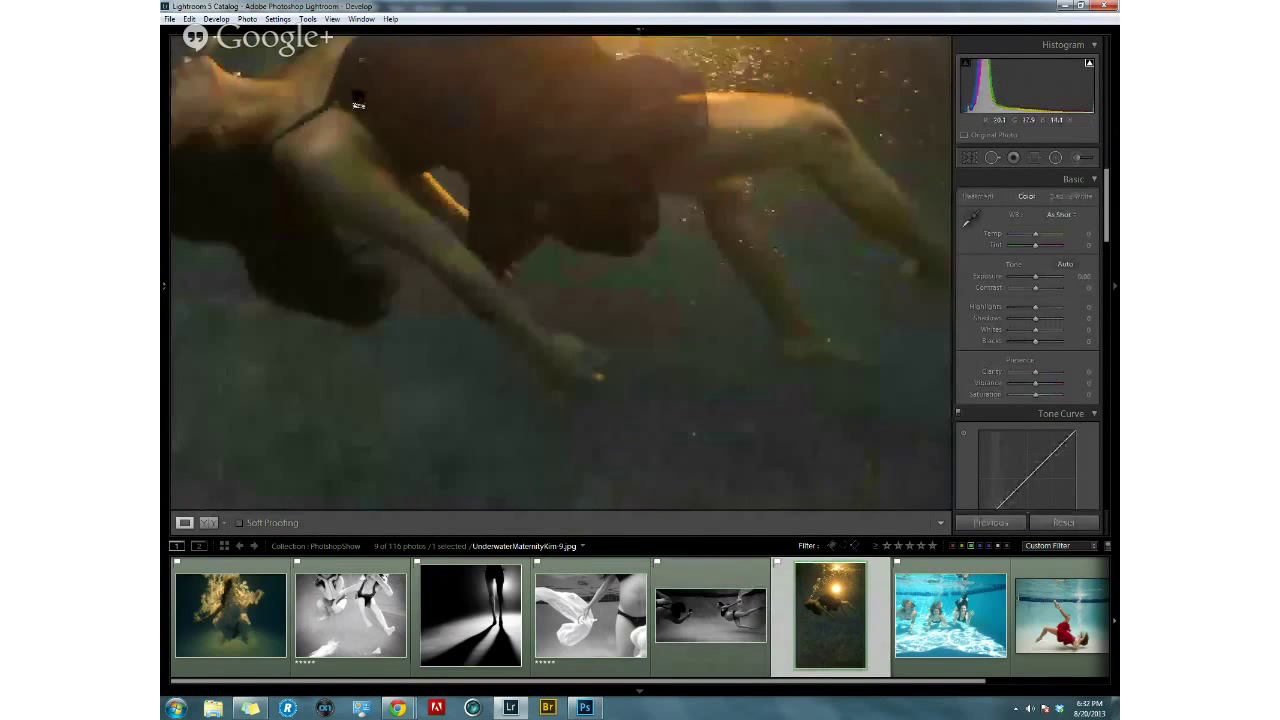
{"action": "left_click", "coordinate": [164, 285]}
{"action": "left_click", "coordinate": [253, 44]}
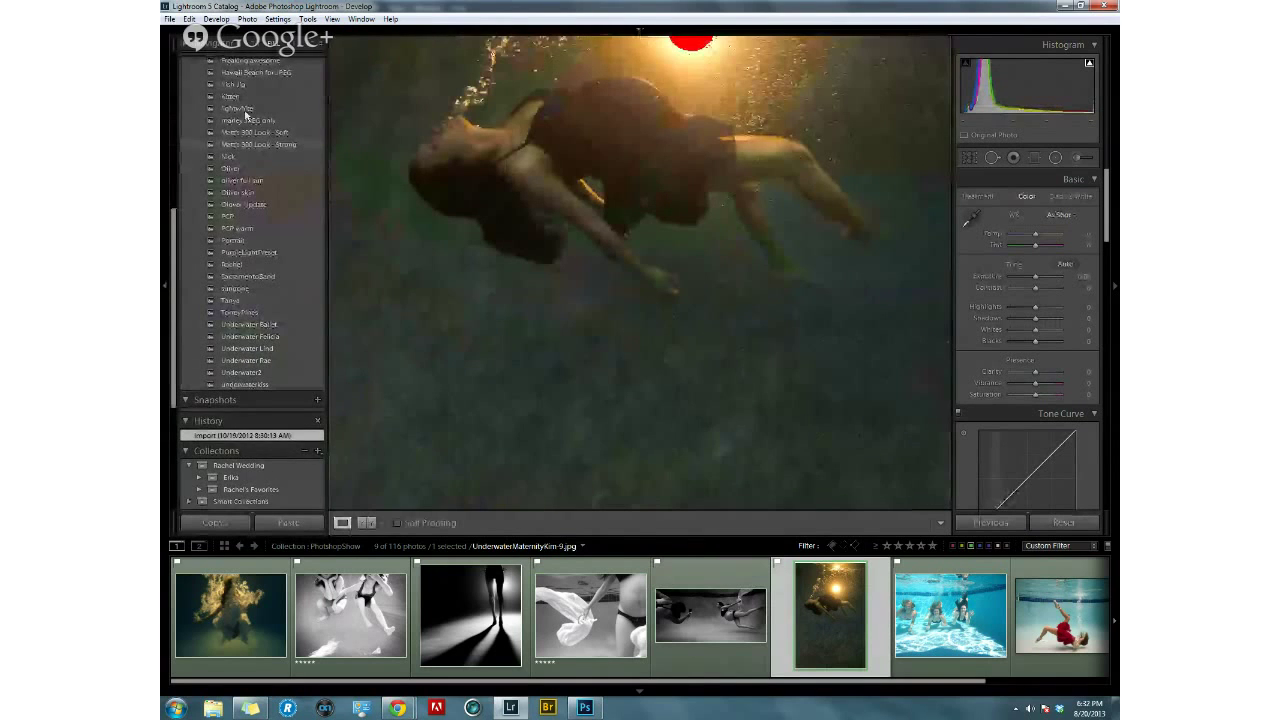
{"action": "left_click", "coordinate": [258, 45]}
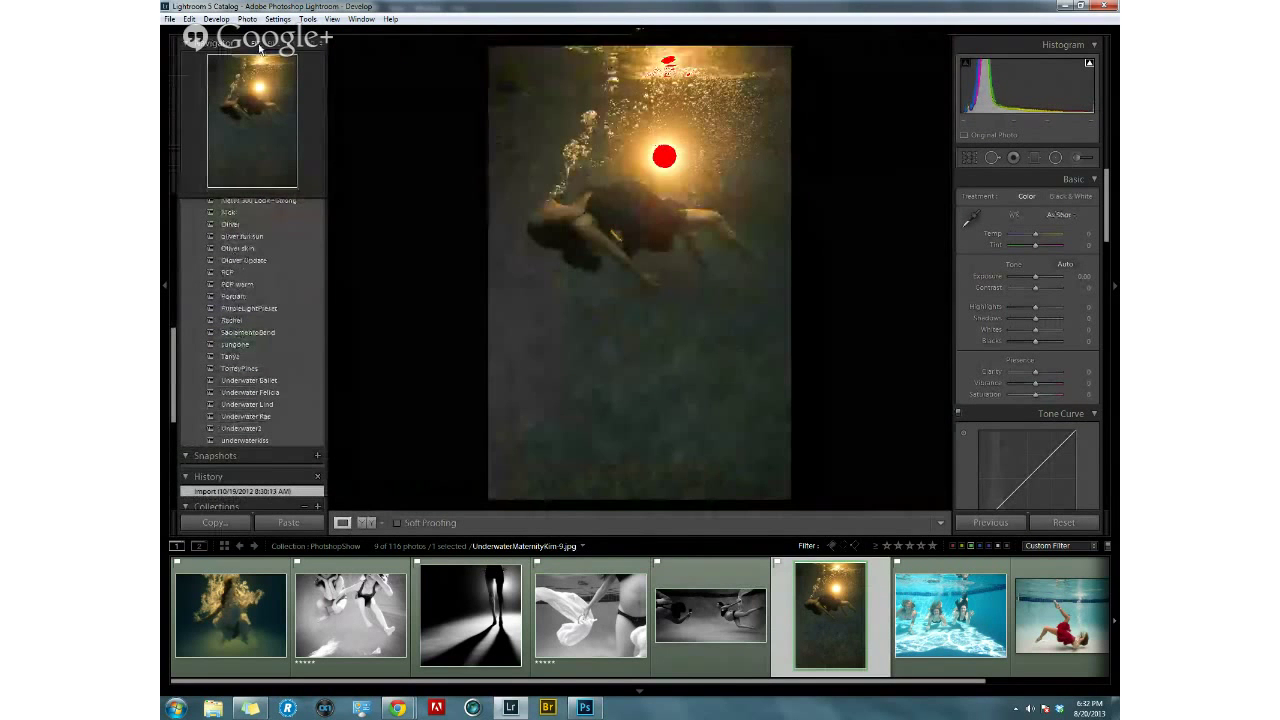
{"action": "left_click", "coordinate": [1115, 285]}
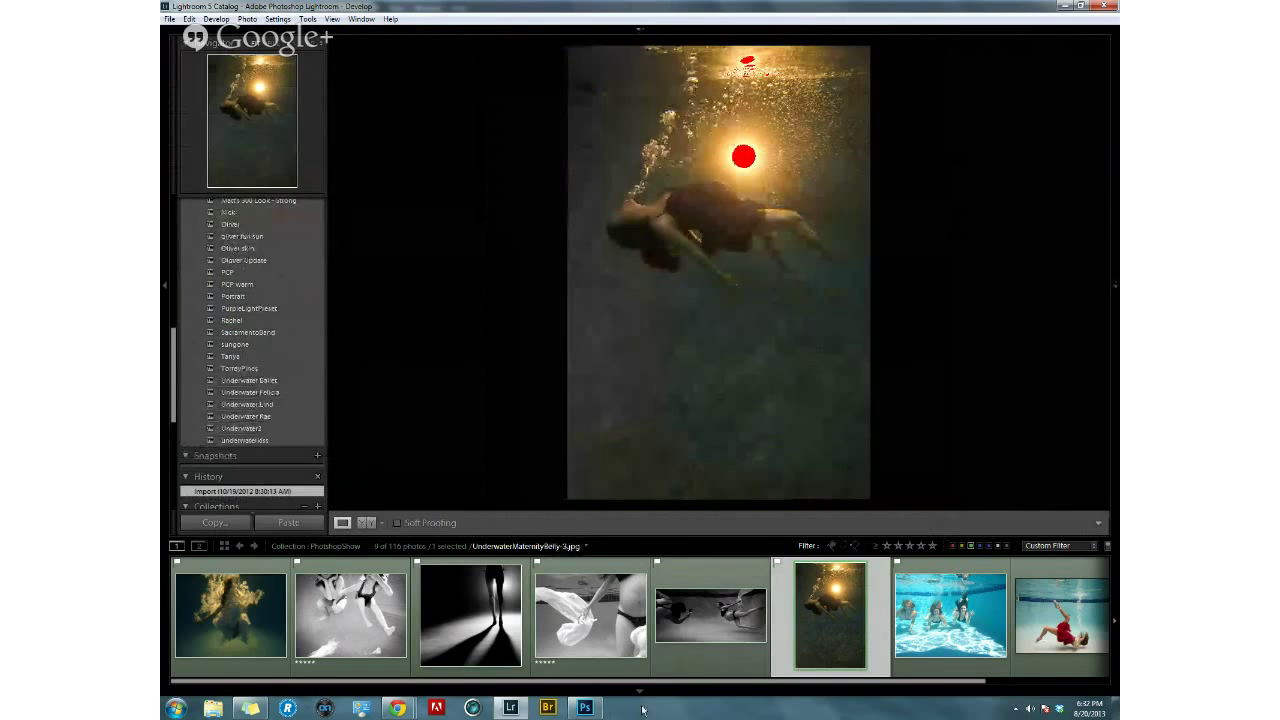
View the backlit underwater photo enlarged without the filmstrip and bring back the develop adjustments.
{"action": "left_click", "coordinate": [640, 690]}
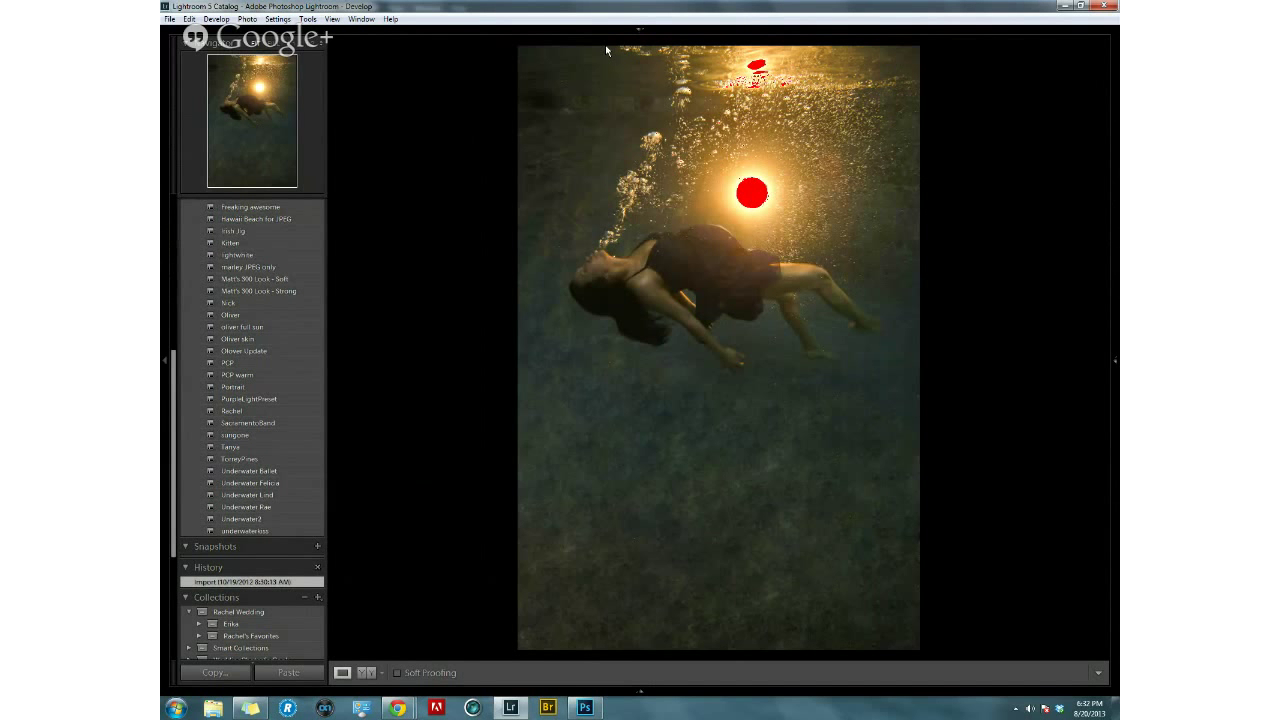
{"action": "mouse_move", "coordinate": [642, 690]}
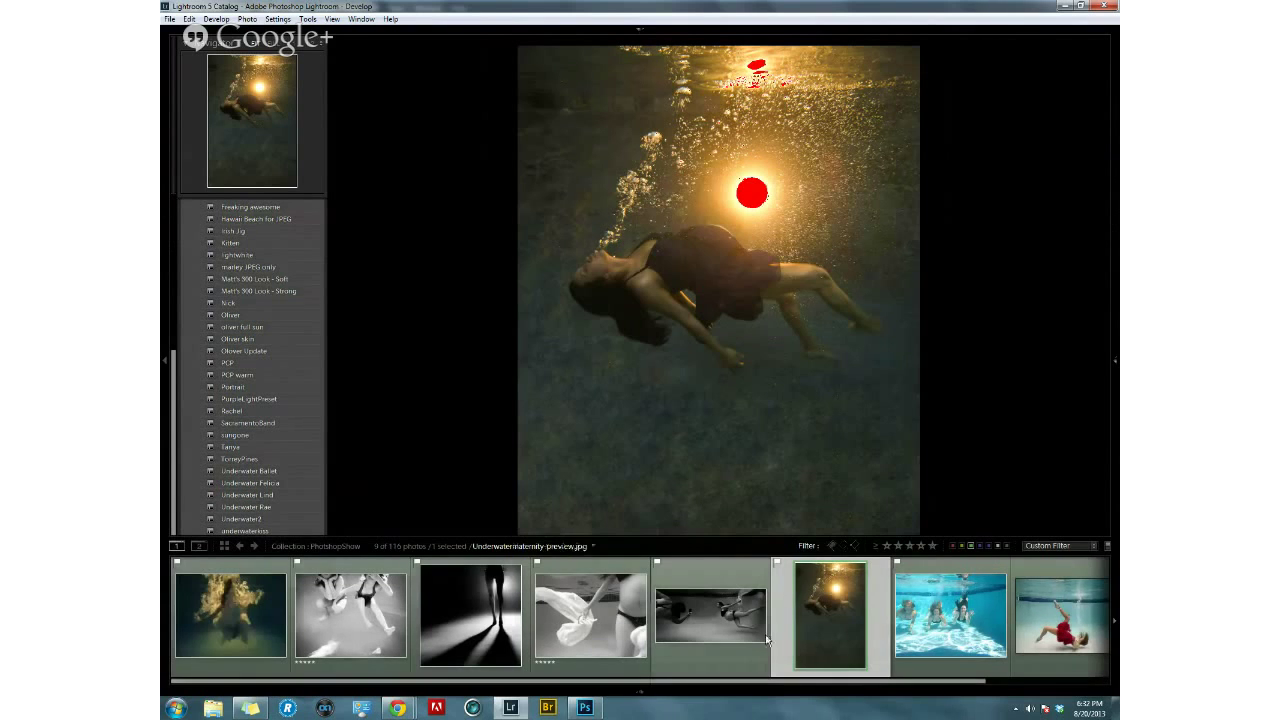
{"action": "left_click", "coordinate": [950, 615]}
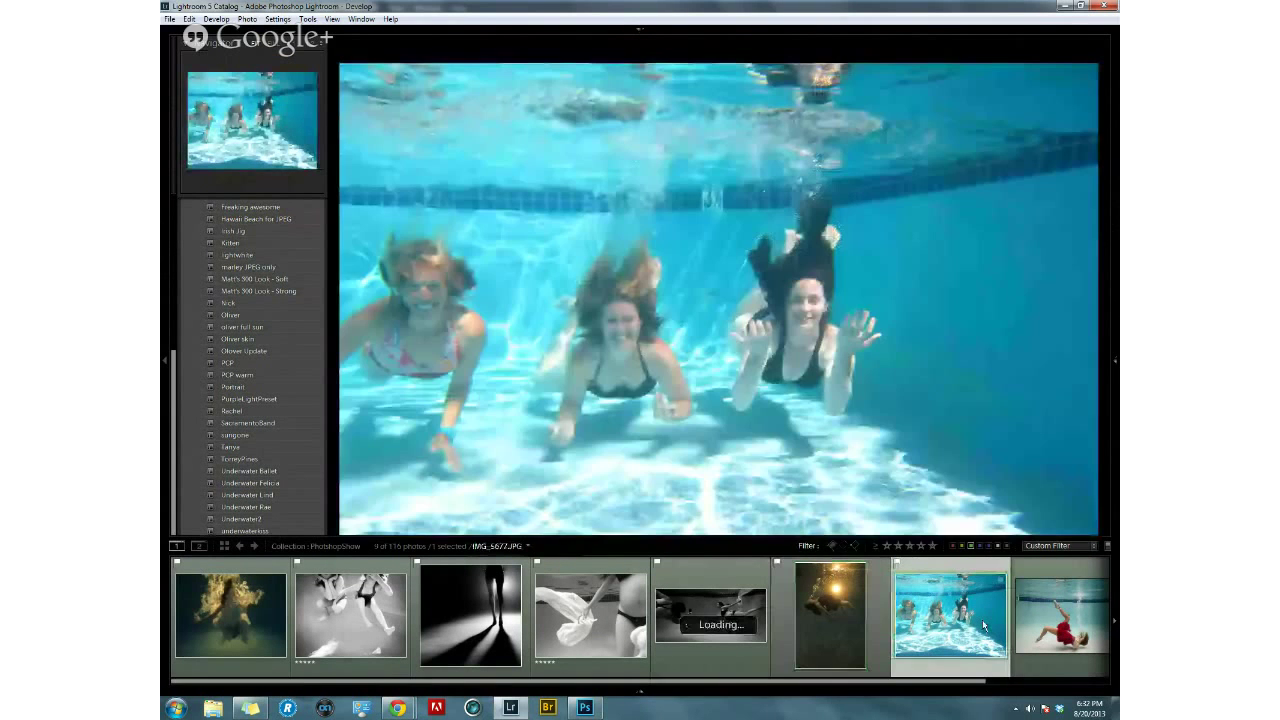
{"action": "left_click", "coordinate": [830, 613]}
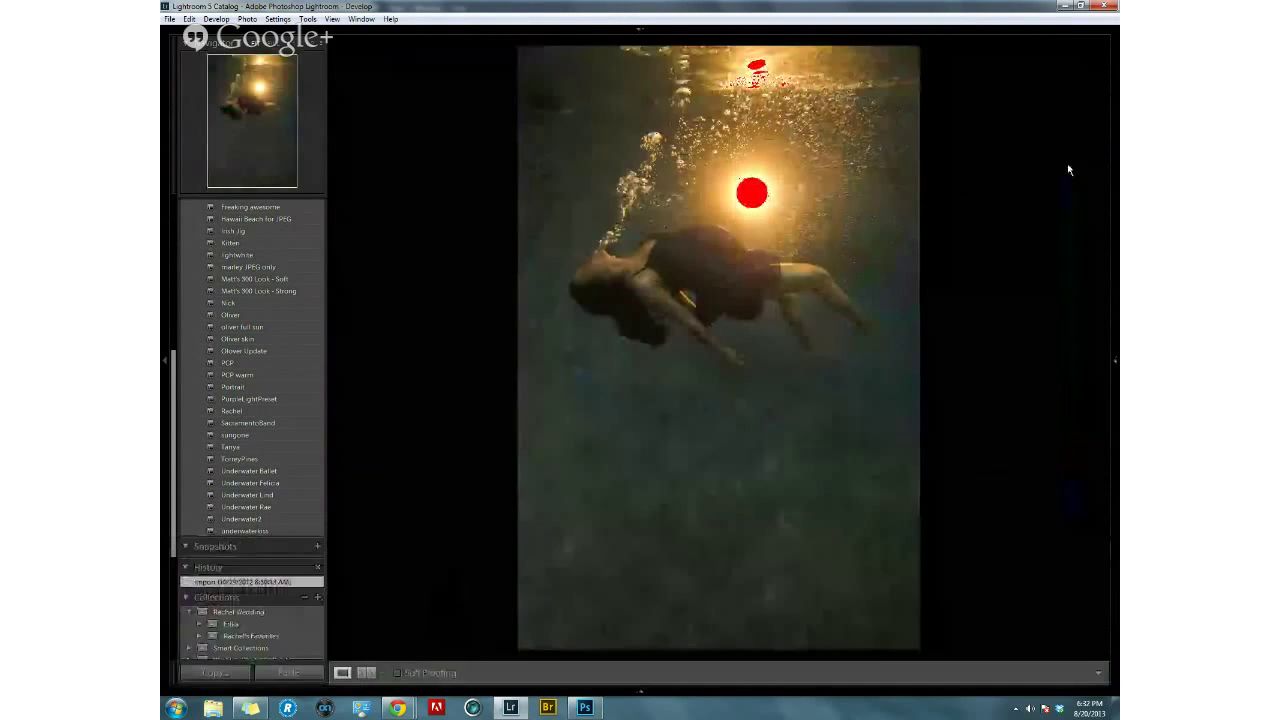
{"action": "left_click", "coordinate": [1104, 360]}
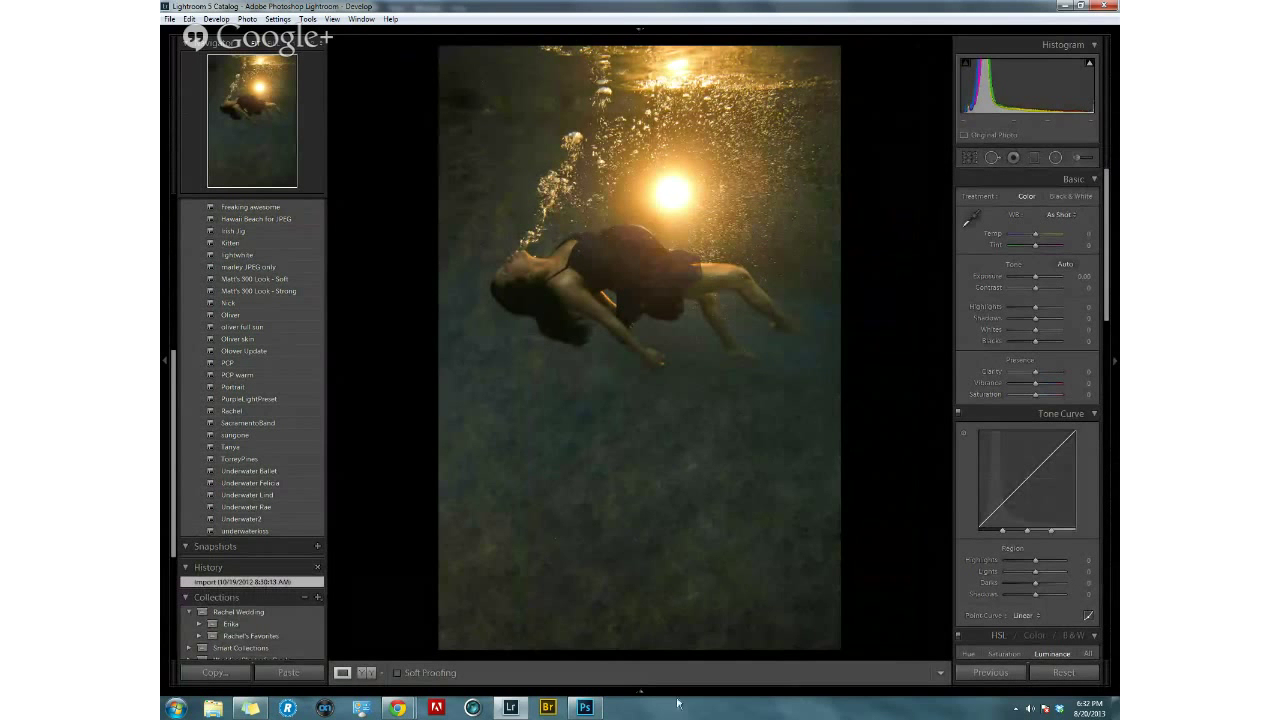
Bring up the pool photo of the three waving swimmers, with the Navigator and presets hidden and the filmstrip shown.
{"action": "mouse_move", "coordinate": [641, 697]}
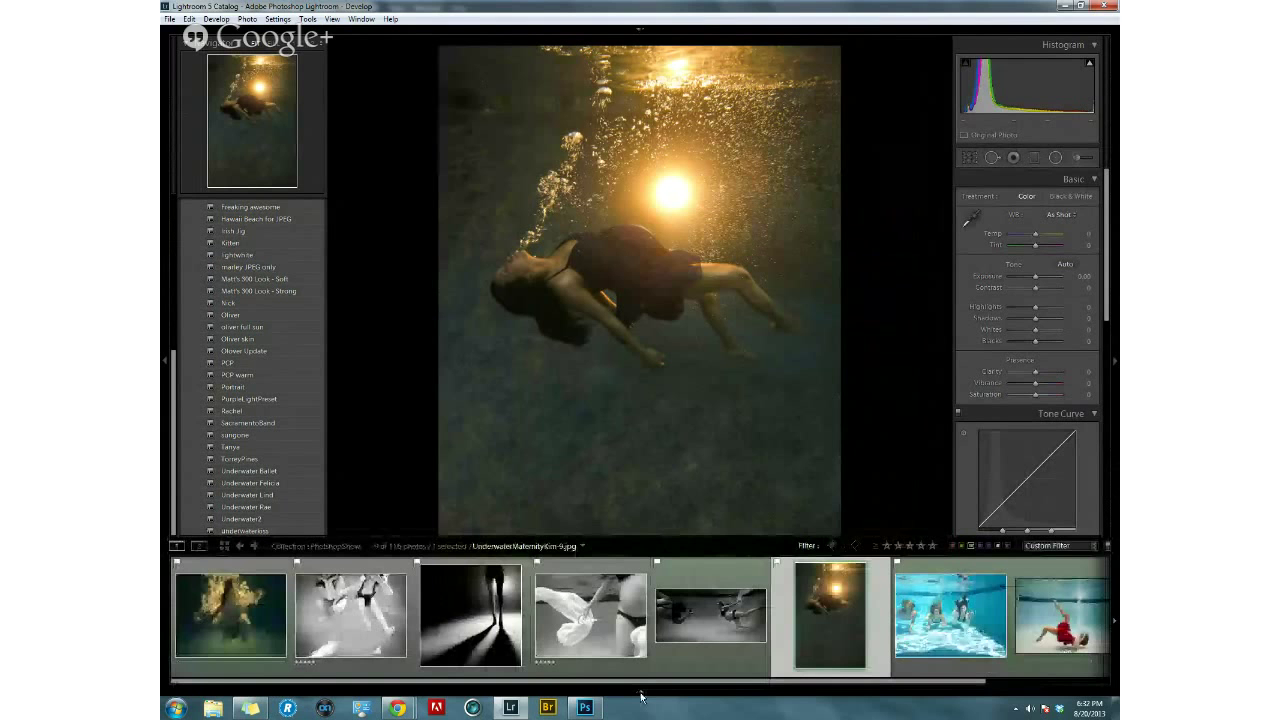
{"action": "left_click", "coordinate": [936, 672]}
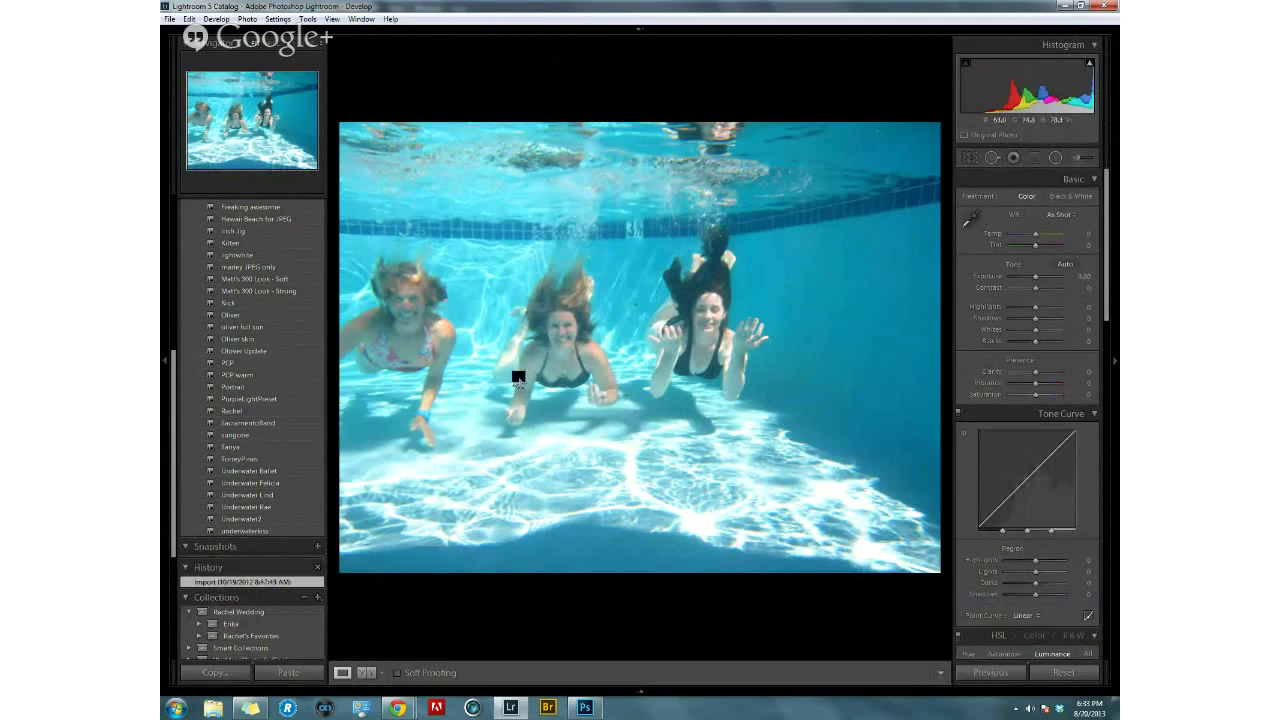
{"action": "left_click", "coordinate": [168, 365]}
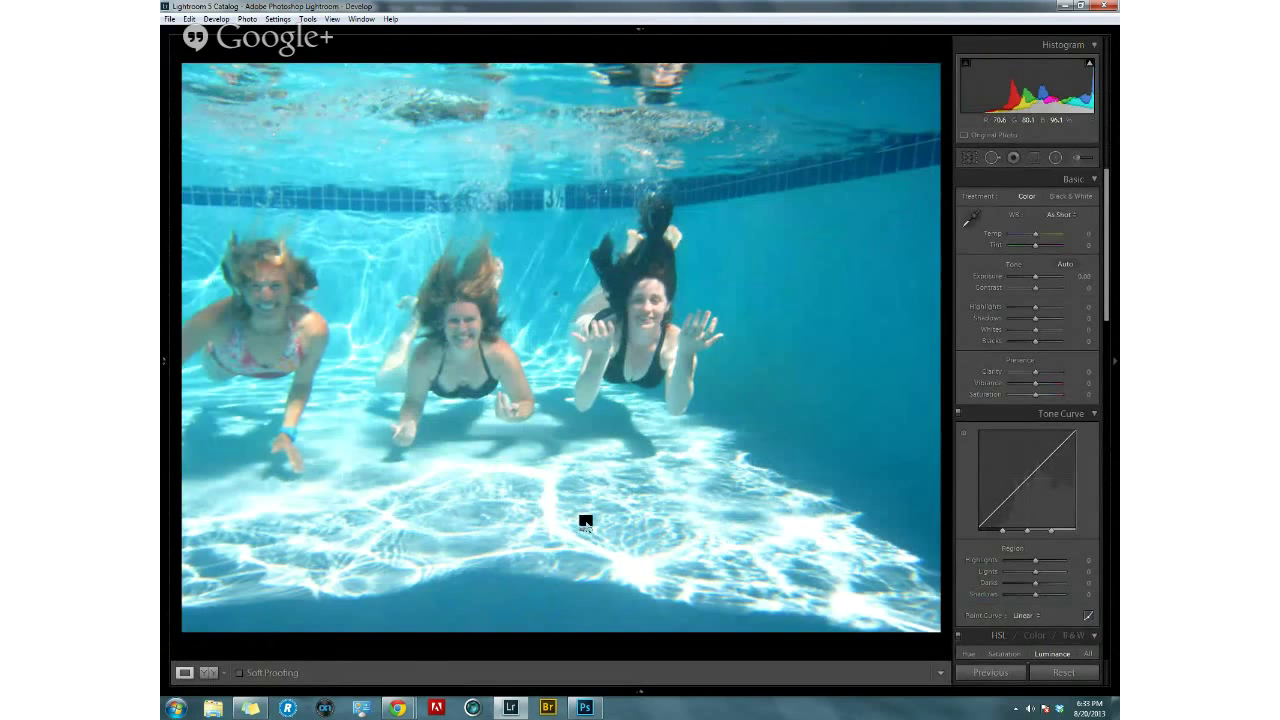
{"action": "left_click", "coordinate": [640, 690]}
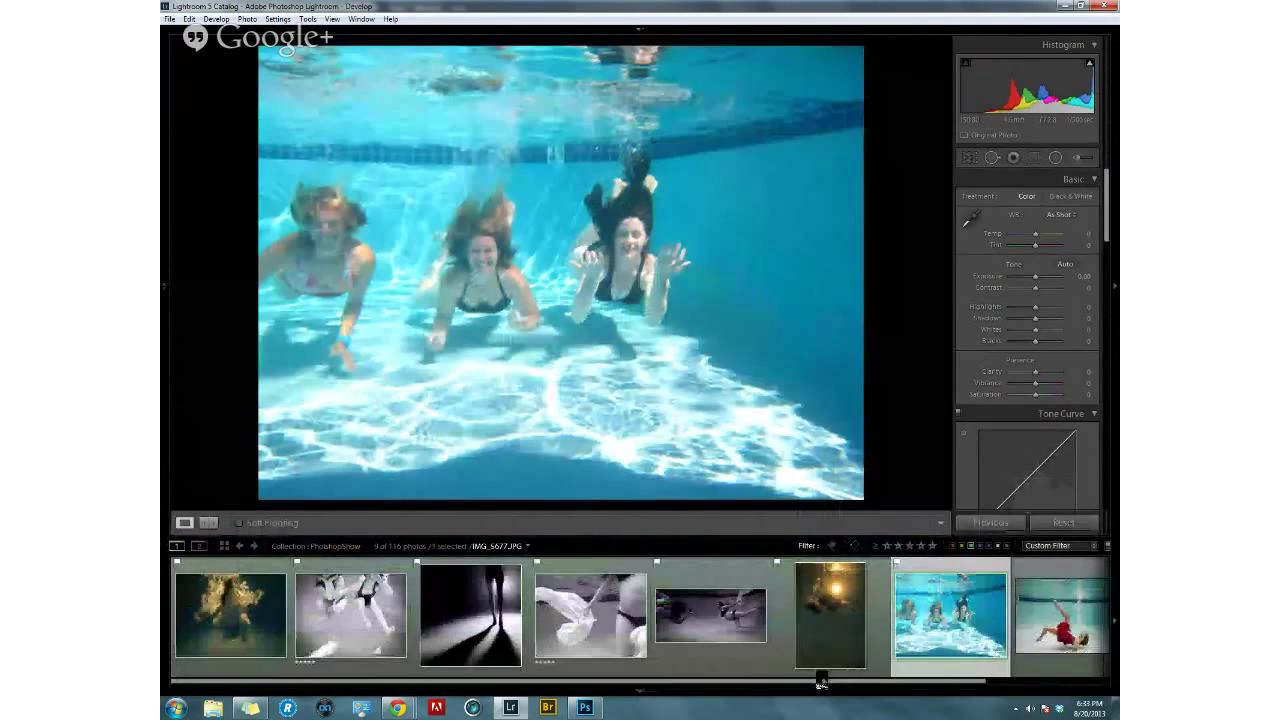
Switch the filmstrip's label filter from green to red so only red-labelled photos are listed.
{"action": "left_click_drag", "start_coordinate": [834, 686], "coordinate": [1000, 686]}
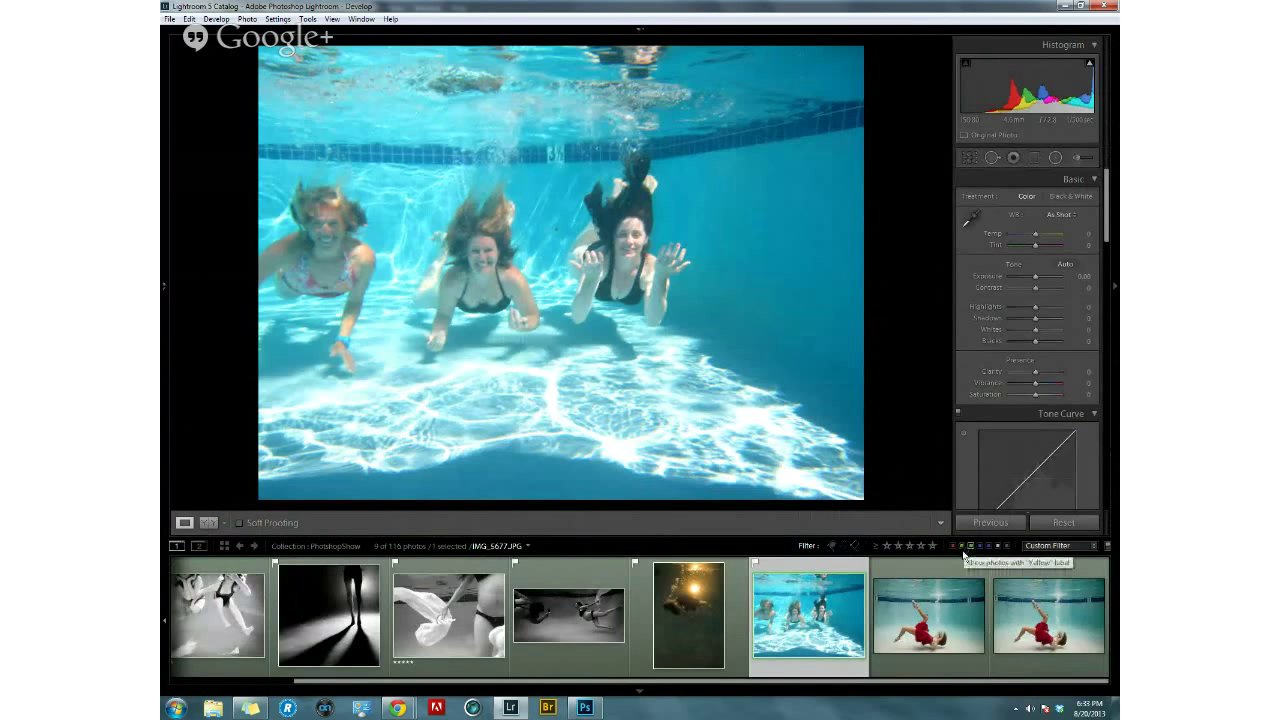
{"action": "left_click", "coordinate": [952, 546]}
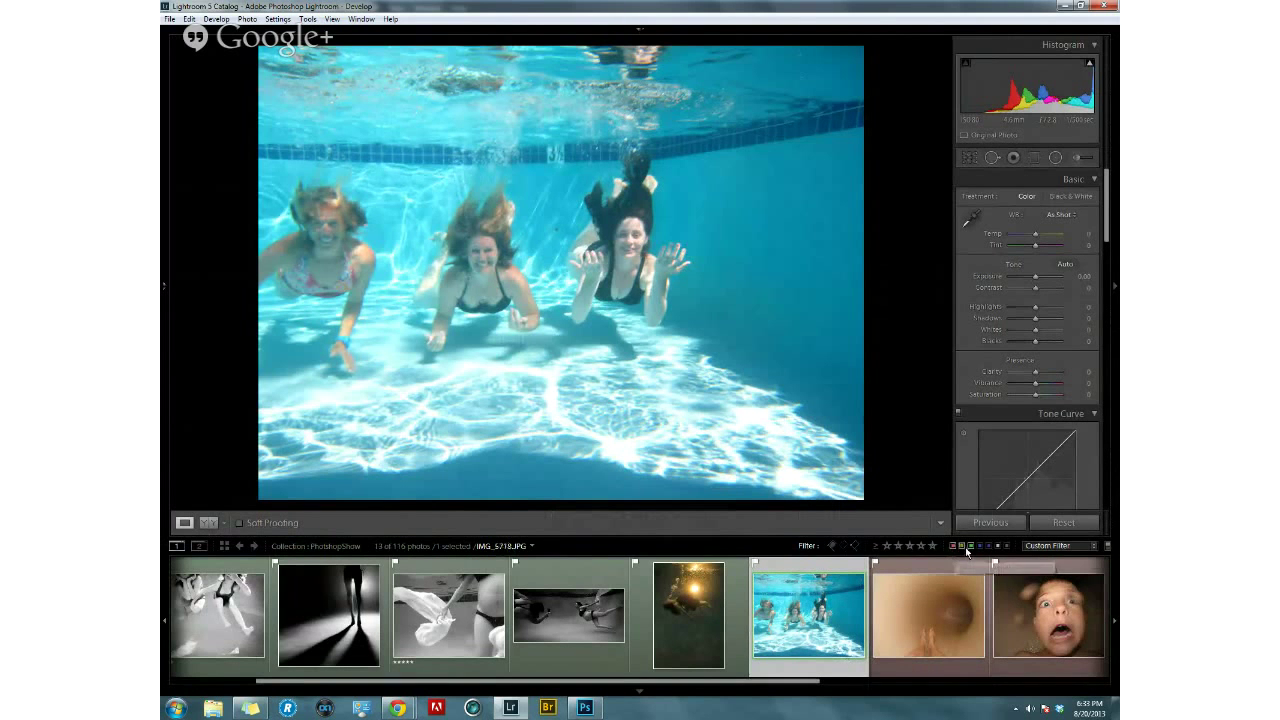
{"action": "left_click", "coordinate": [970, 546]}
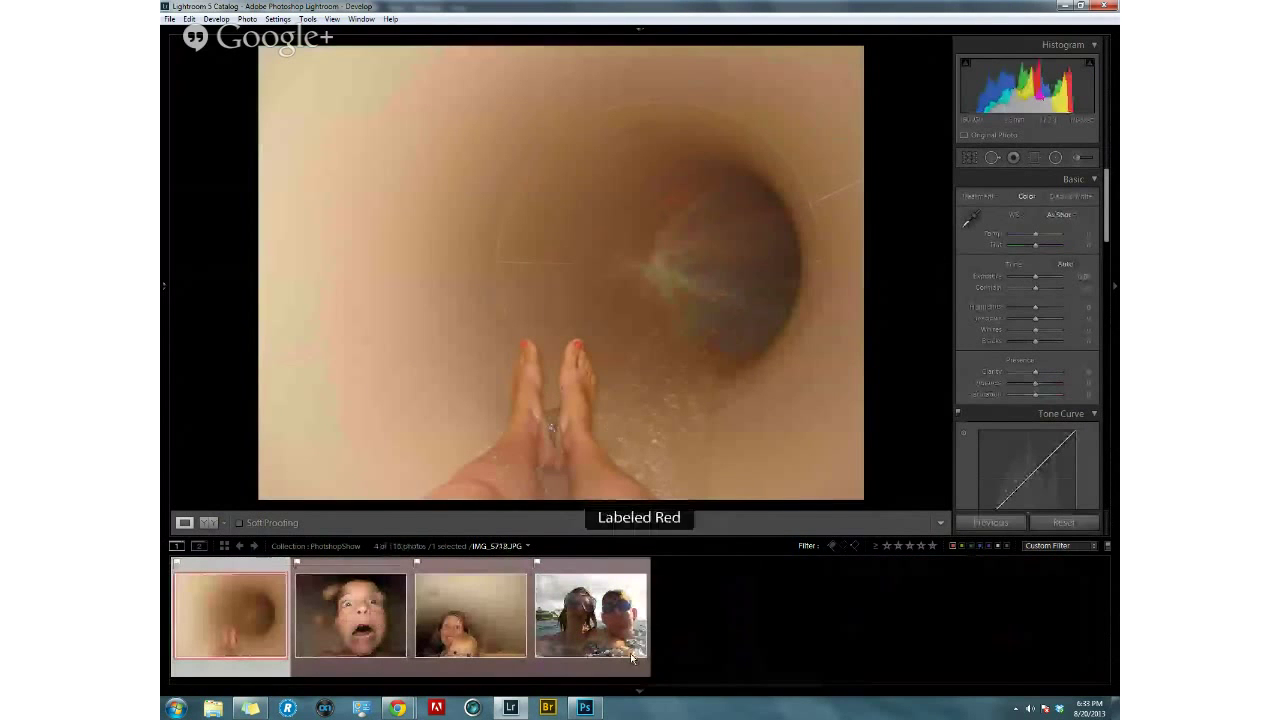
Look through the red-labelled photos from the goggles portrait back to the water slide, with the develop adjustments hidden.
{"action": "left_click", "coordinate": [621, 658]}
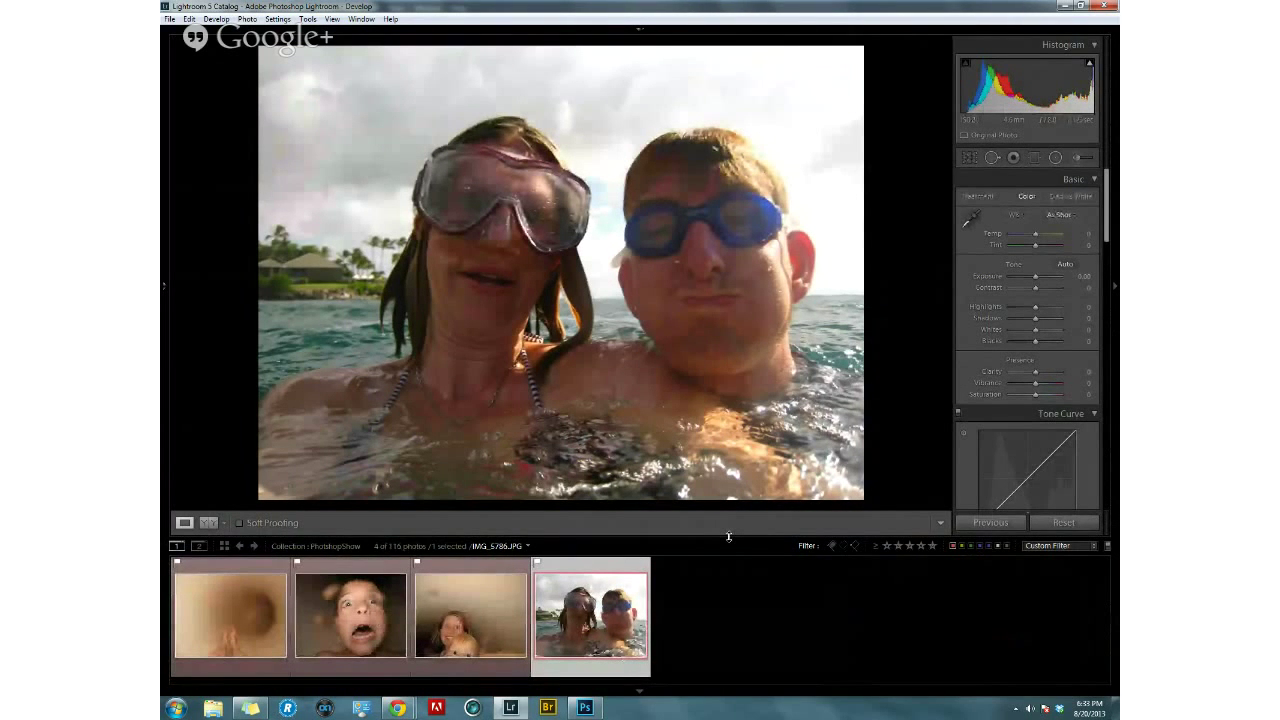
{"action": "left_click", "coordinate": [1112, 292]}
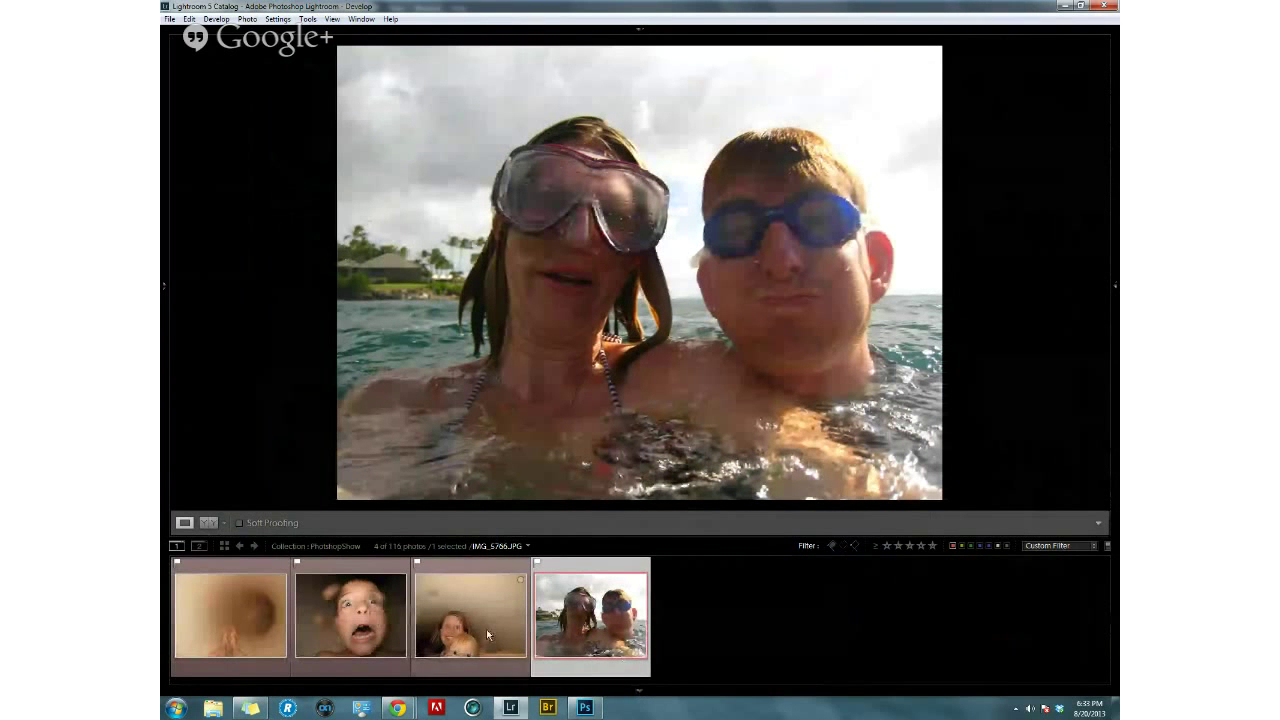
{"action": "left_click", "coordinate": [476, 573]}
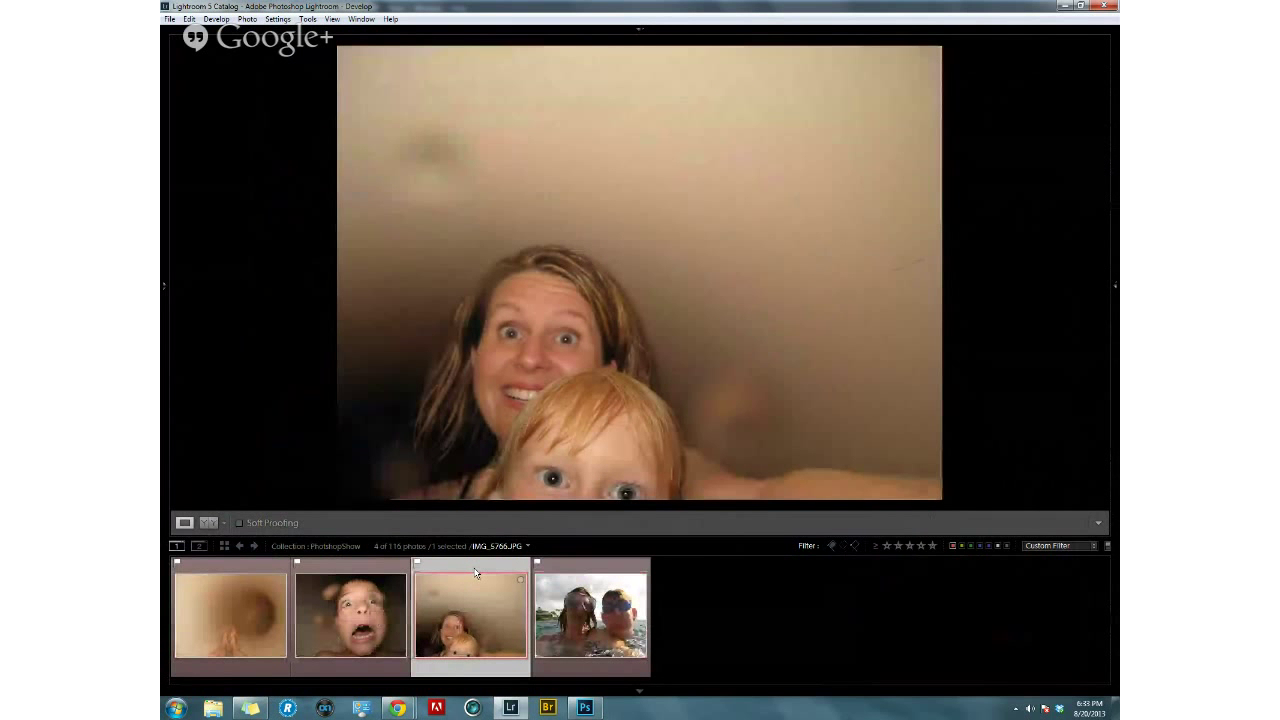
{"action": "left_click", "coordinate": [343, 571]}
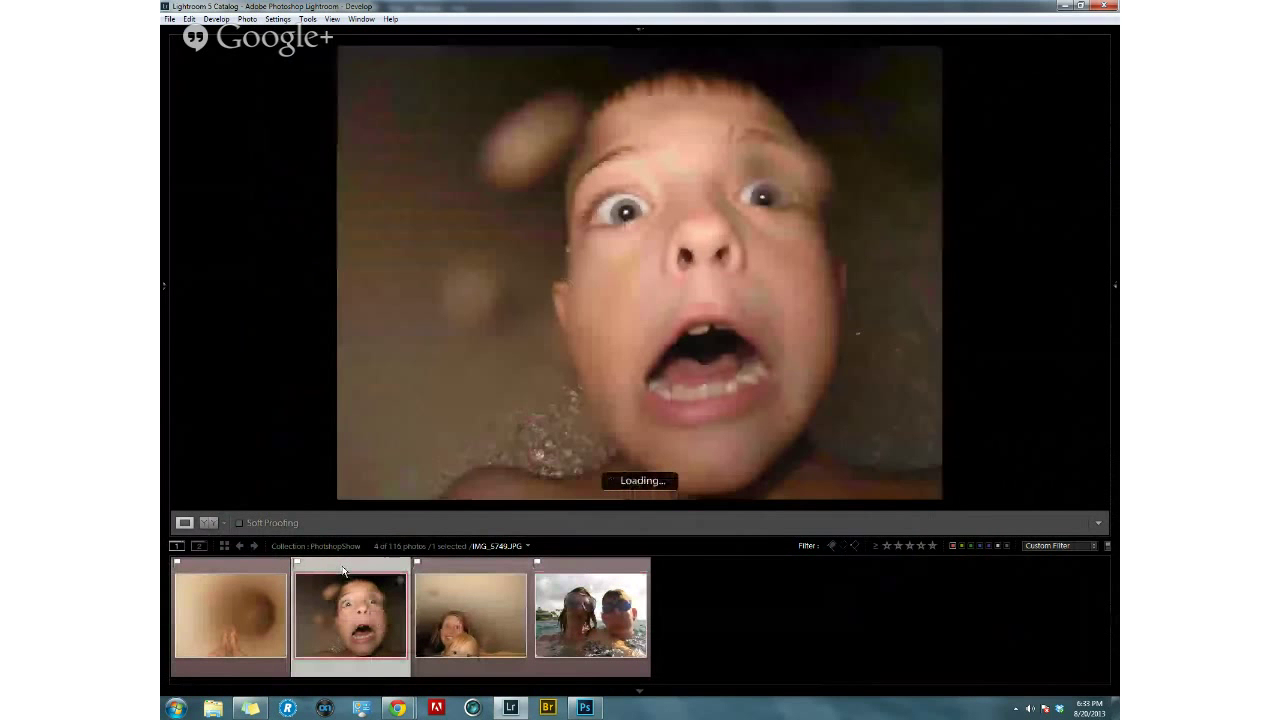
{"action": "left_click", "coordinate": [228, 569]}
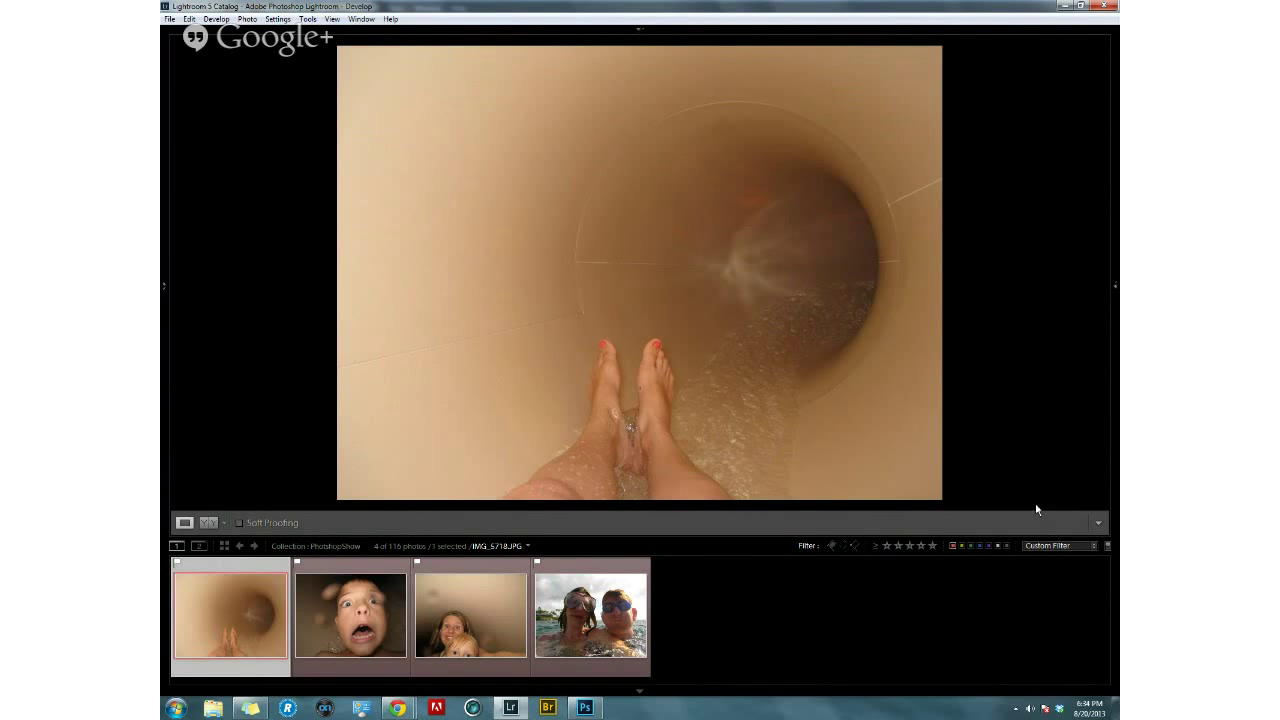
Filter the filmstrip to yellow-labelled photos only and compare the edited diving-splash portrait with its blue original.
{"action": "left_click", "coordinate": [958, 546]}
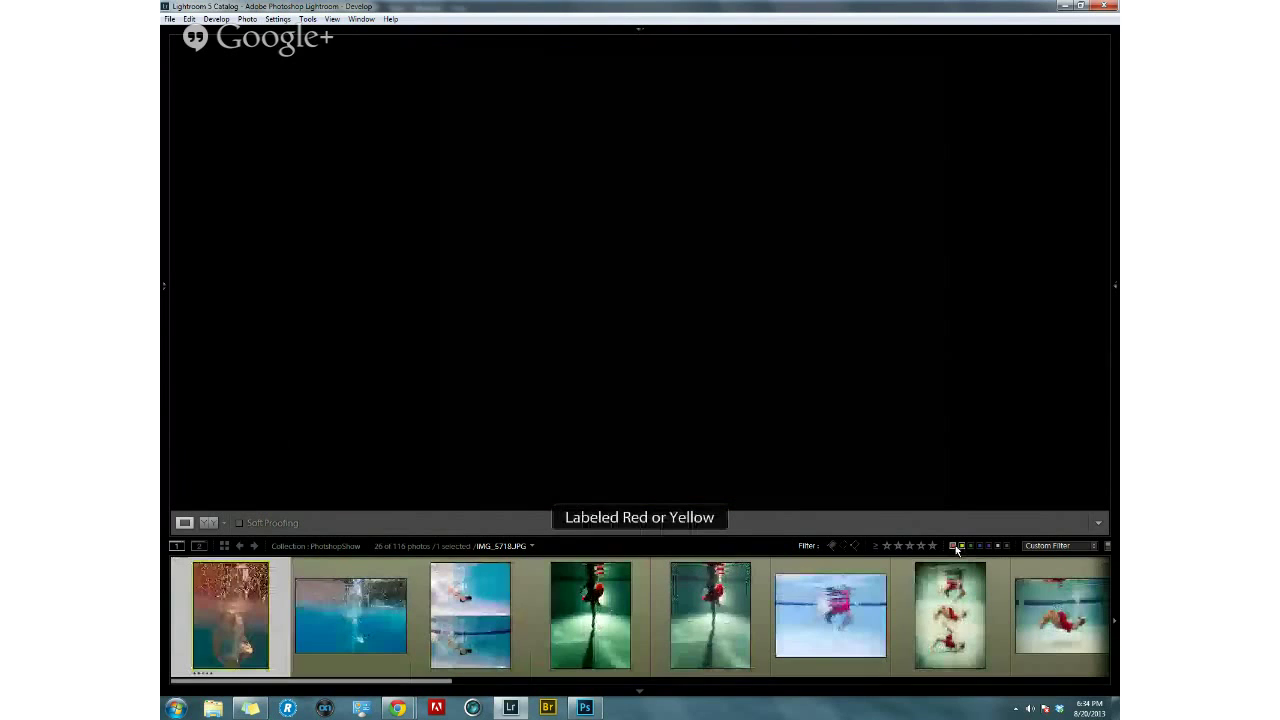
{"action": "left_click", "coordinate": [953, 546]}
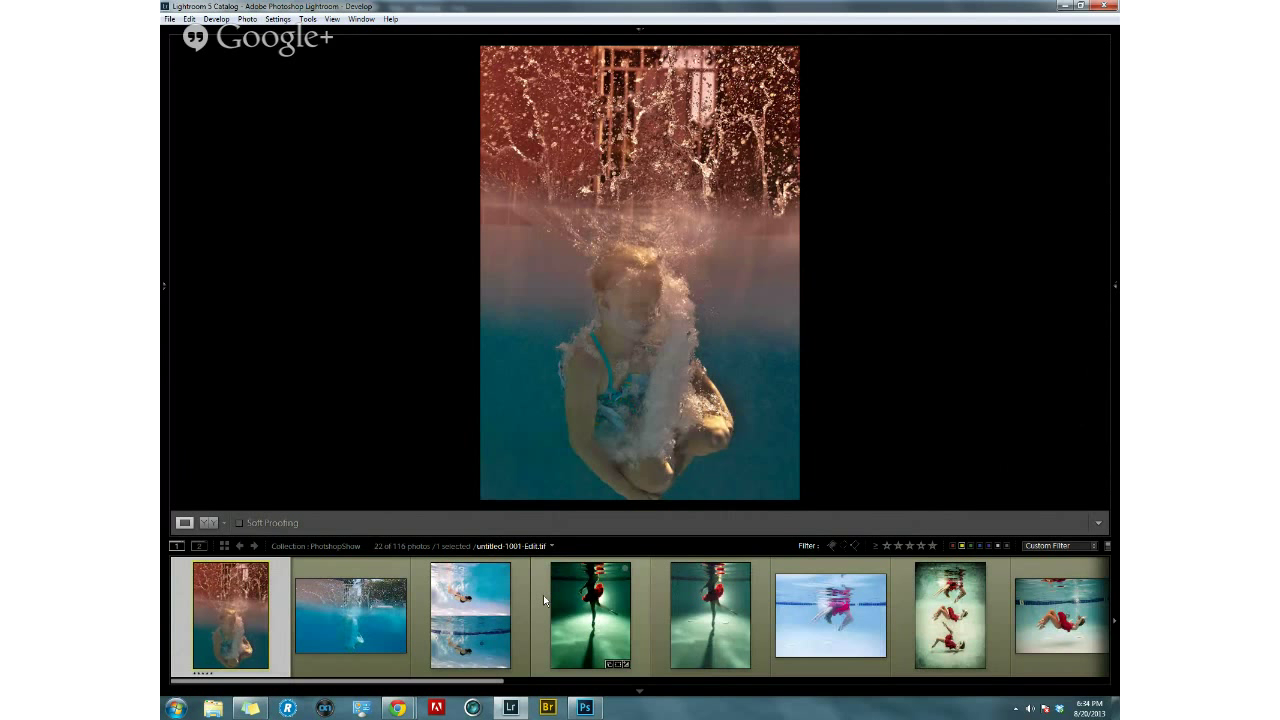
{"action": "left_click", "coordinate": [371, 569]}
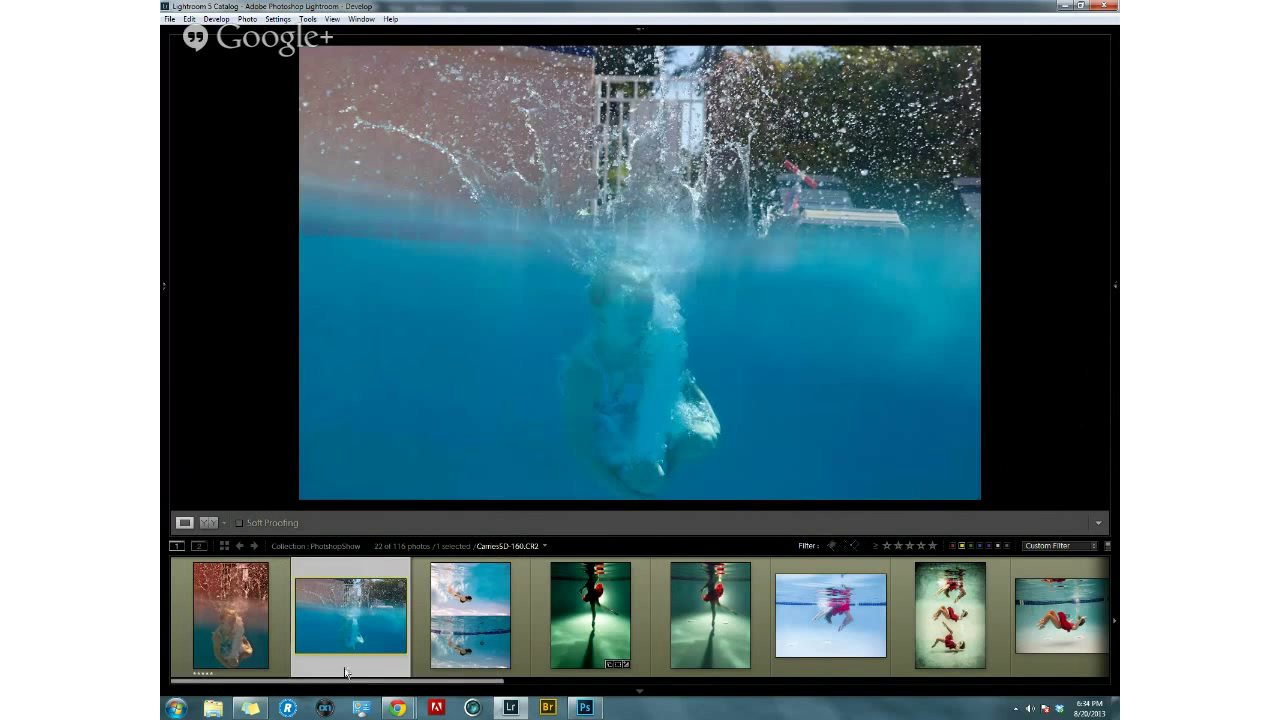
{"action": "left_click", "coordinate": [280, 647]}
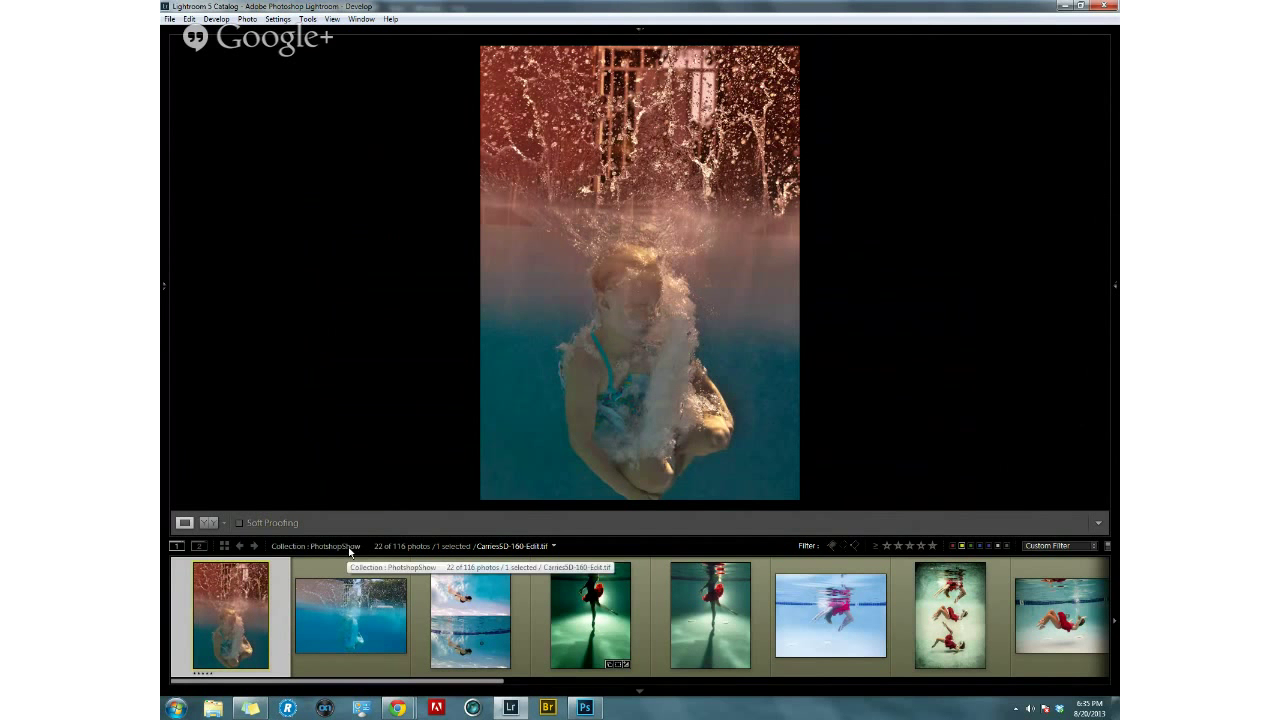
{"action": "left_click", "coordinate": [347, 572]}
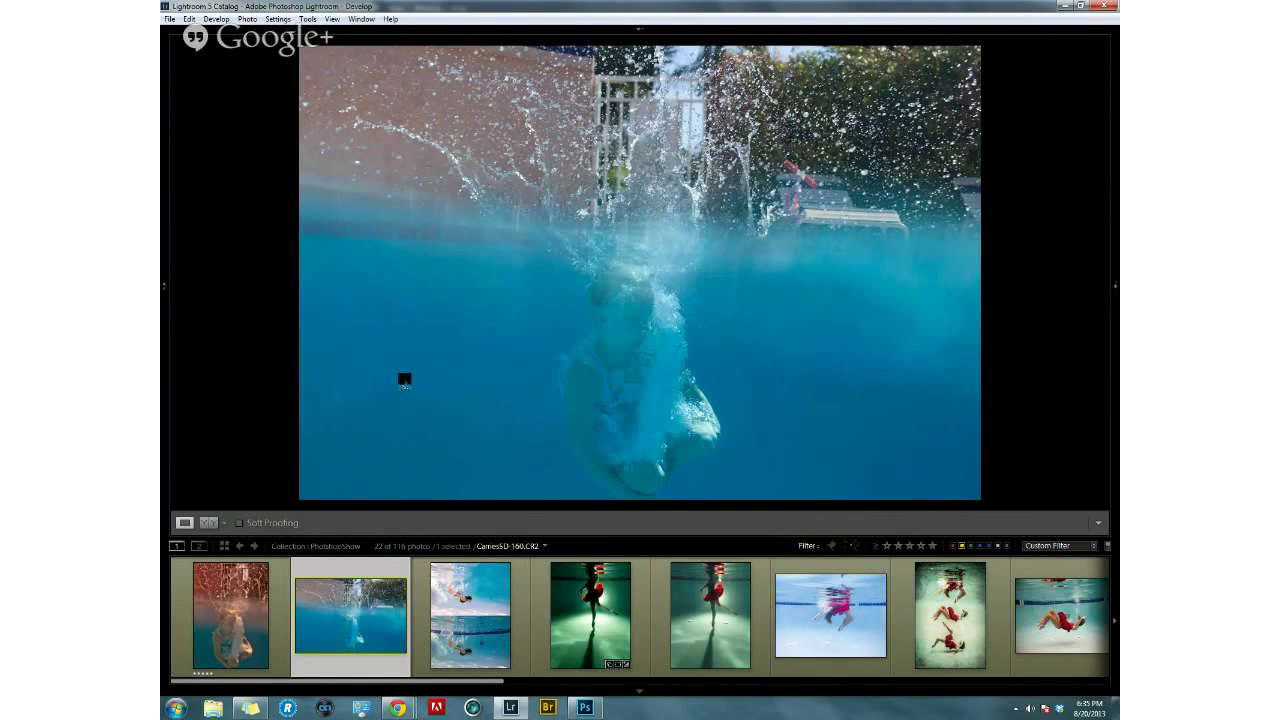
{"action": "left_click", "coordinate": [283, 627]}
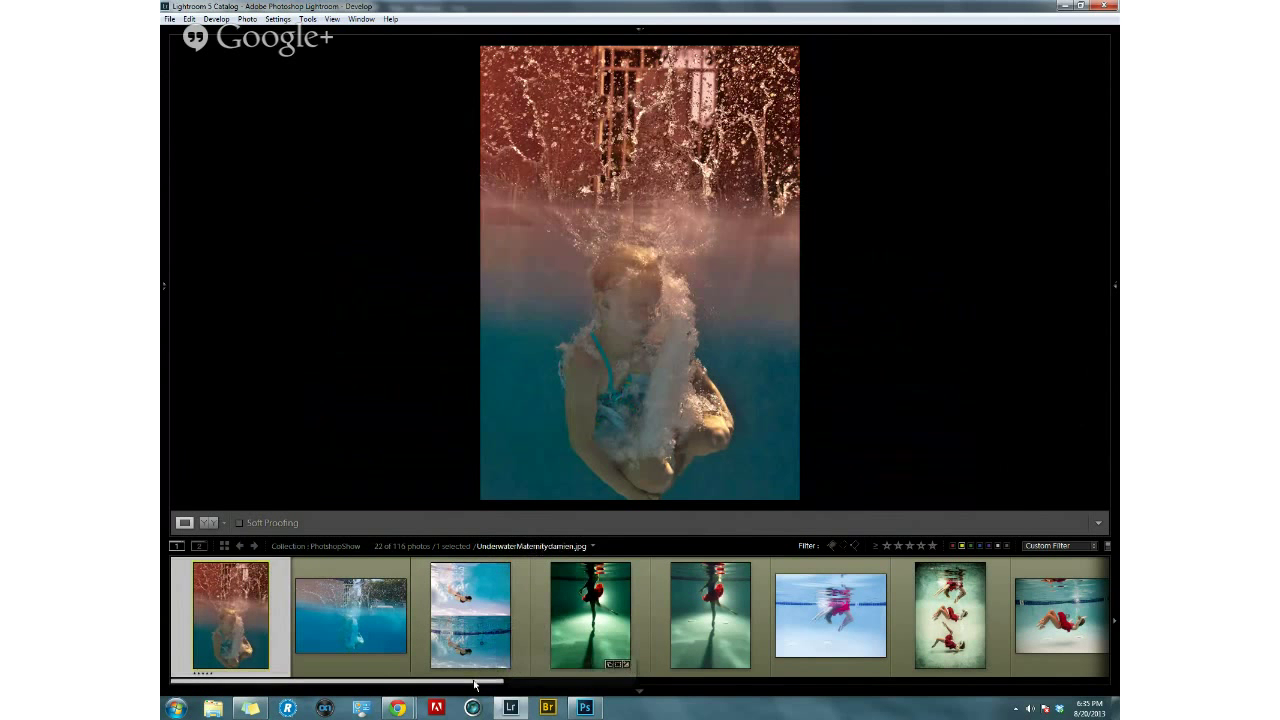
Show the photo info overlay on the underwater ballerina shot and compare untitled-1001.CR2 with its edited version.
{"action": "mouse_move", "coordinate": [476, 682]}
{"action": "left_mouse_down"}
{"action": "mouse_move", "coordinate": [576, 682]}
{"action": "mouse_move", "coordinate": [460, 682]}
{"action": "left_mouse_up"}
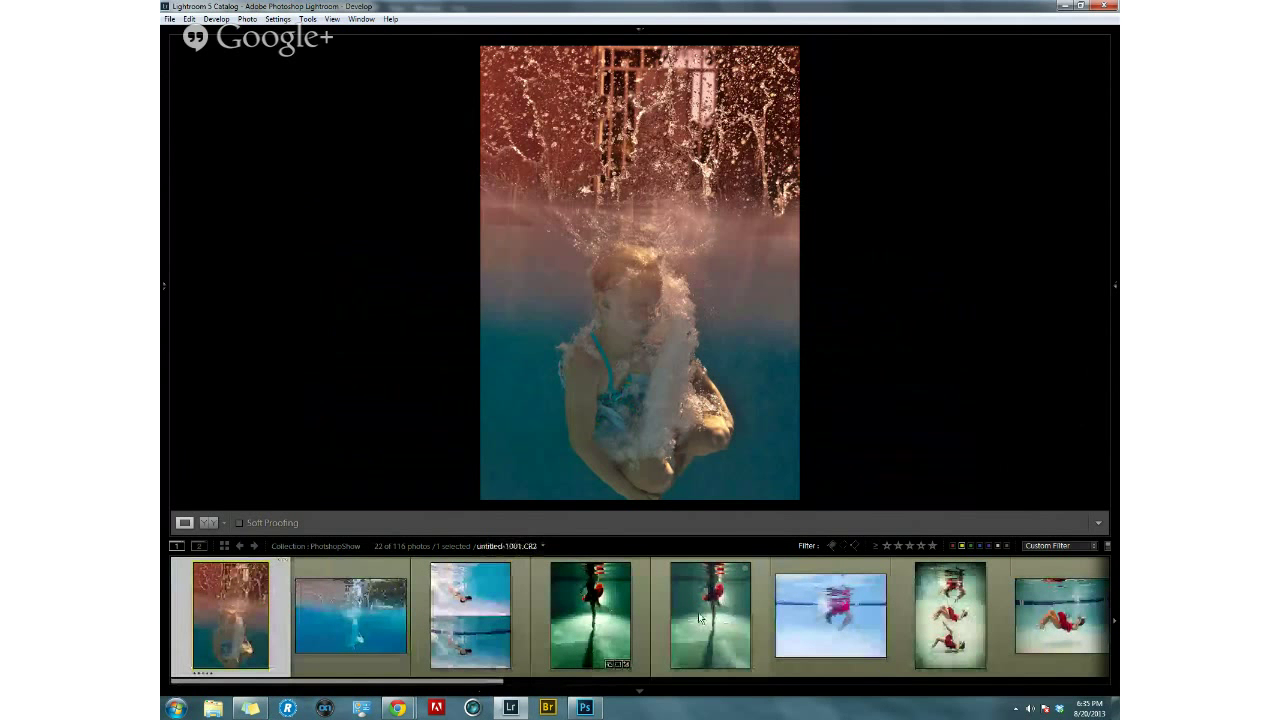
{"action": "left_click", "coordinate": [661, 613]}
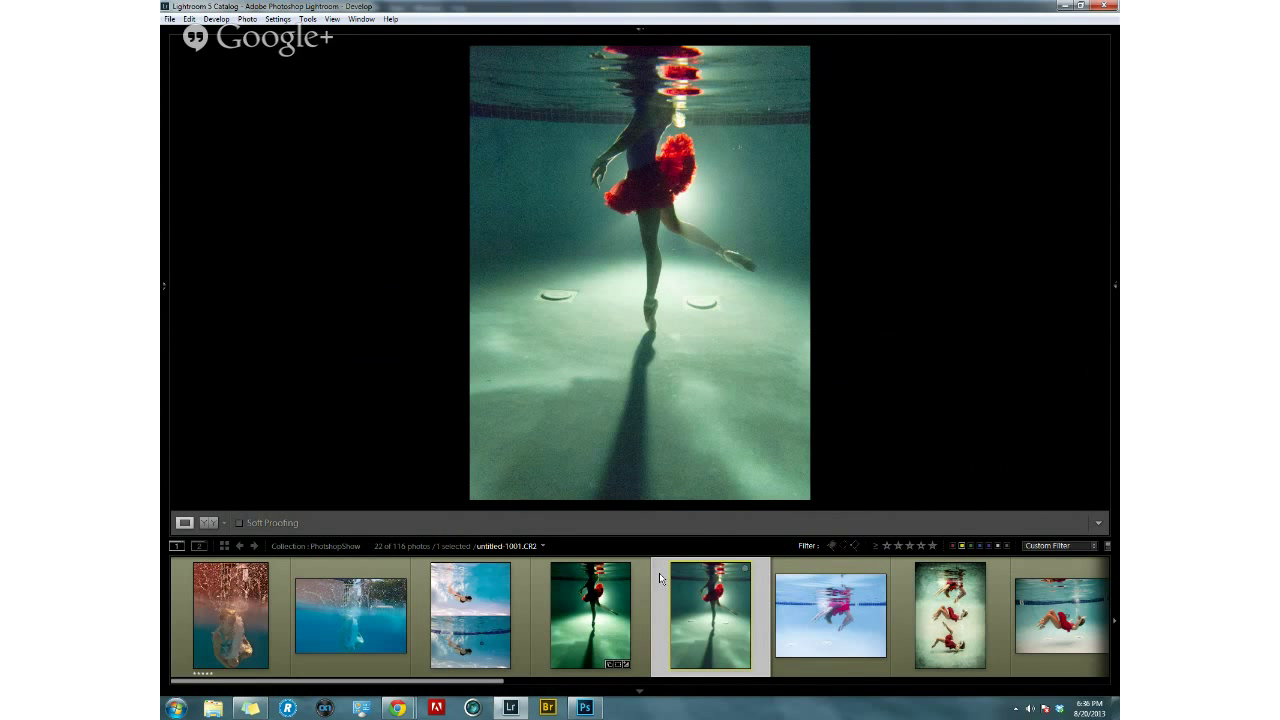
{"action": "key", "text": "i"}
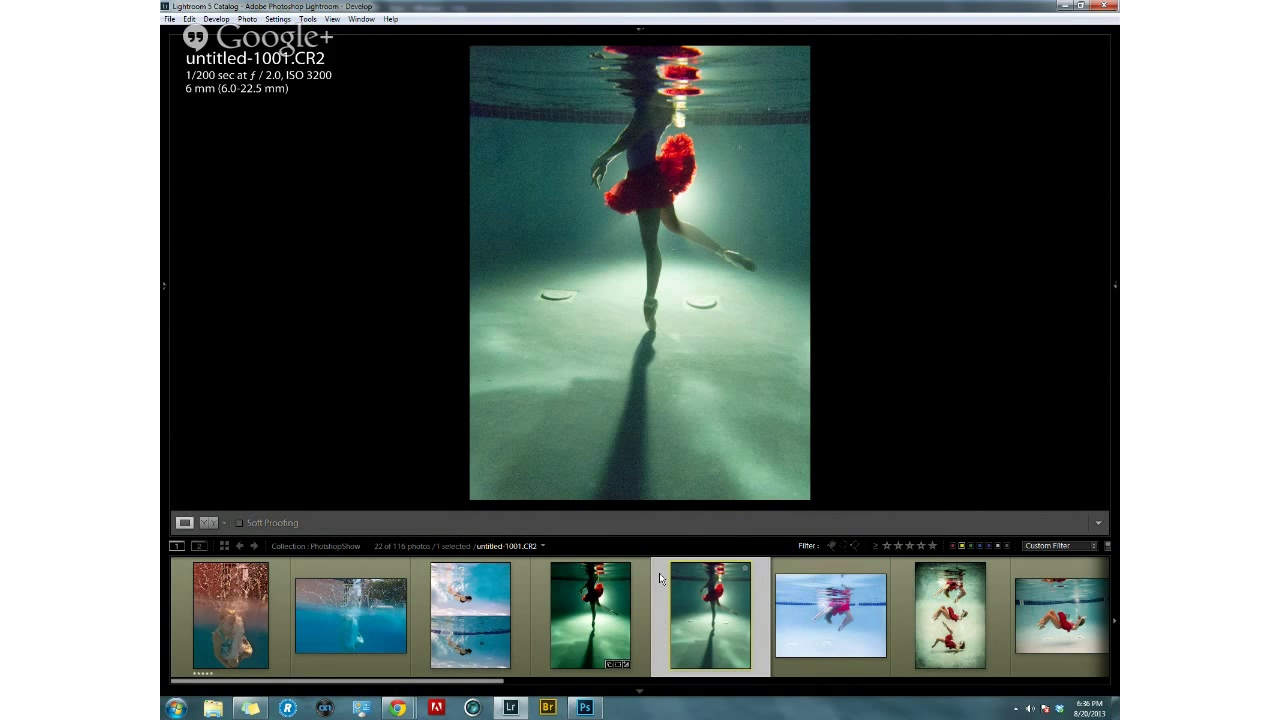
{"action": "left_click", "coordinate": [640, 591]}
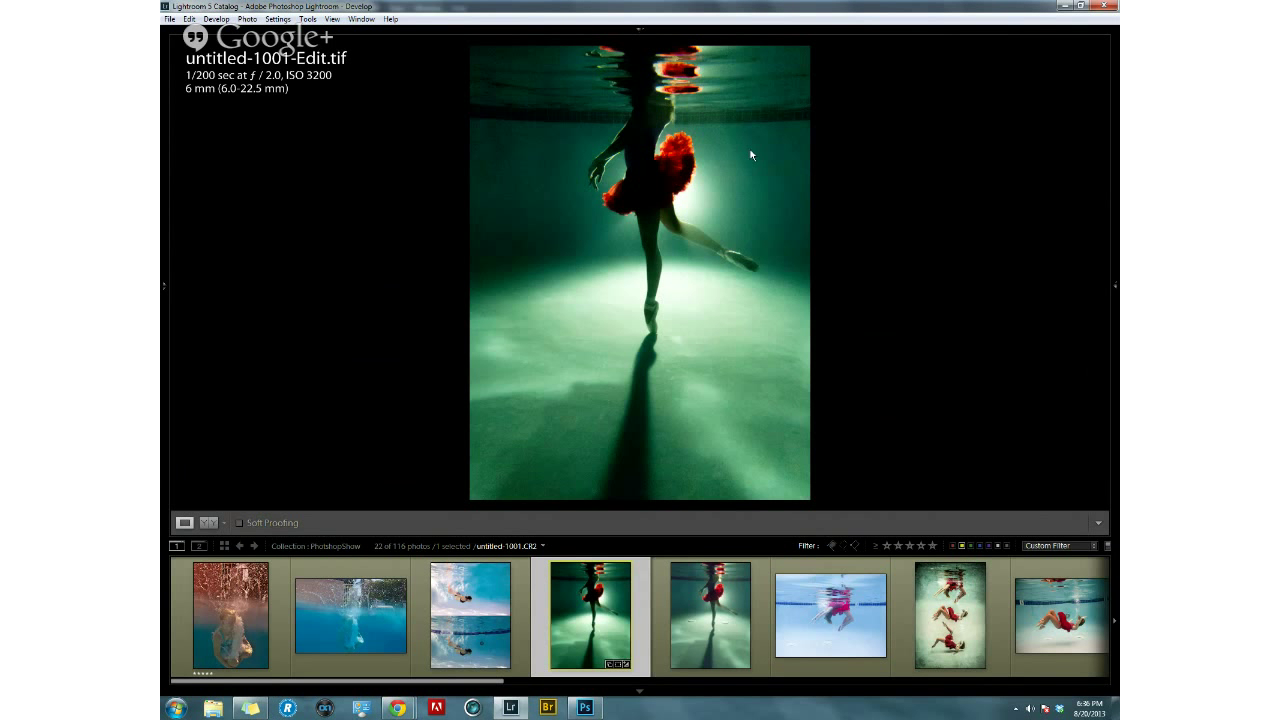
Bring up the composite of three red-dressed dancers, view it enlarged without the filmstrip, and restore the filmstrip.
{"action": "scroll", "coordinate": [363, 687], "scroll_direction": "down", "scroll_amount": 1}
{"action": "left_click_drag", "start_coordinate": [363, 687], "coordinate": [510, 681]}
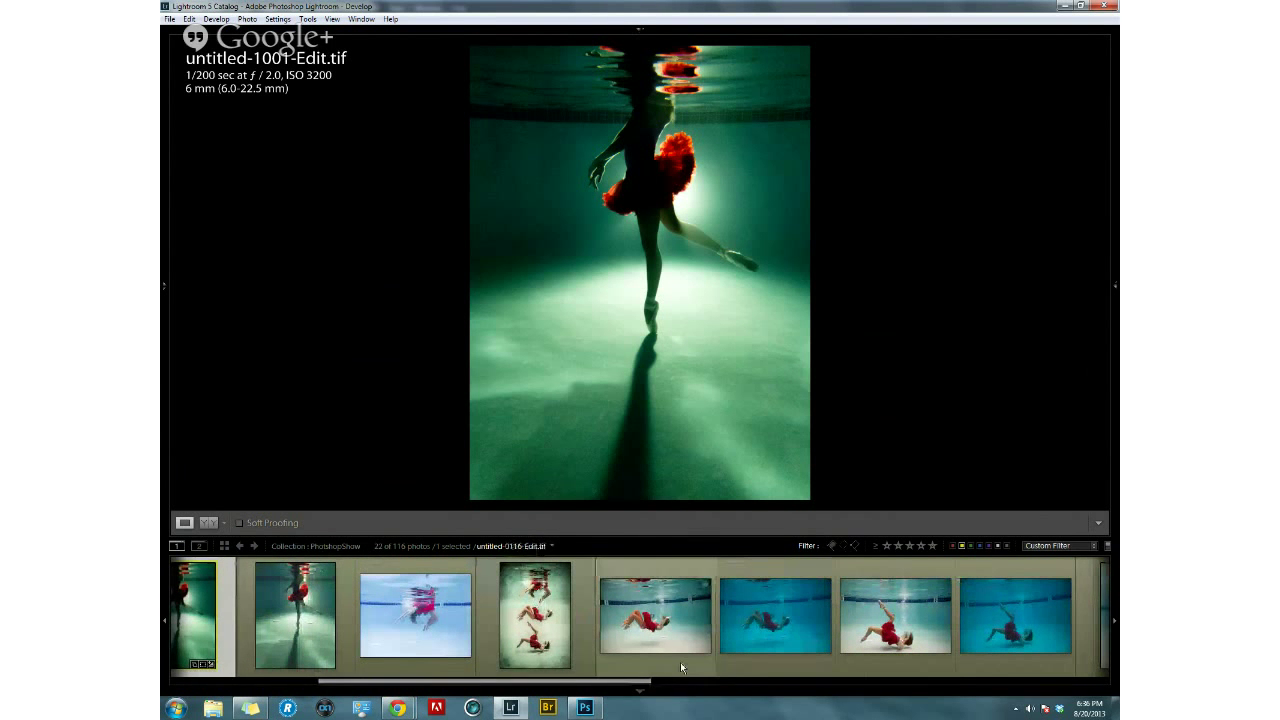
{"action": "left_click", "coordinate": [584, 626]}
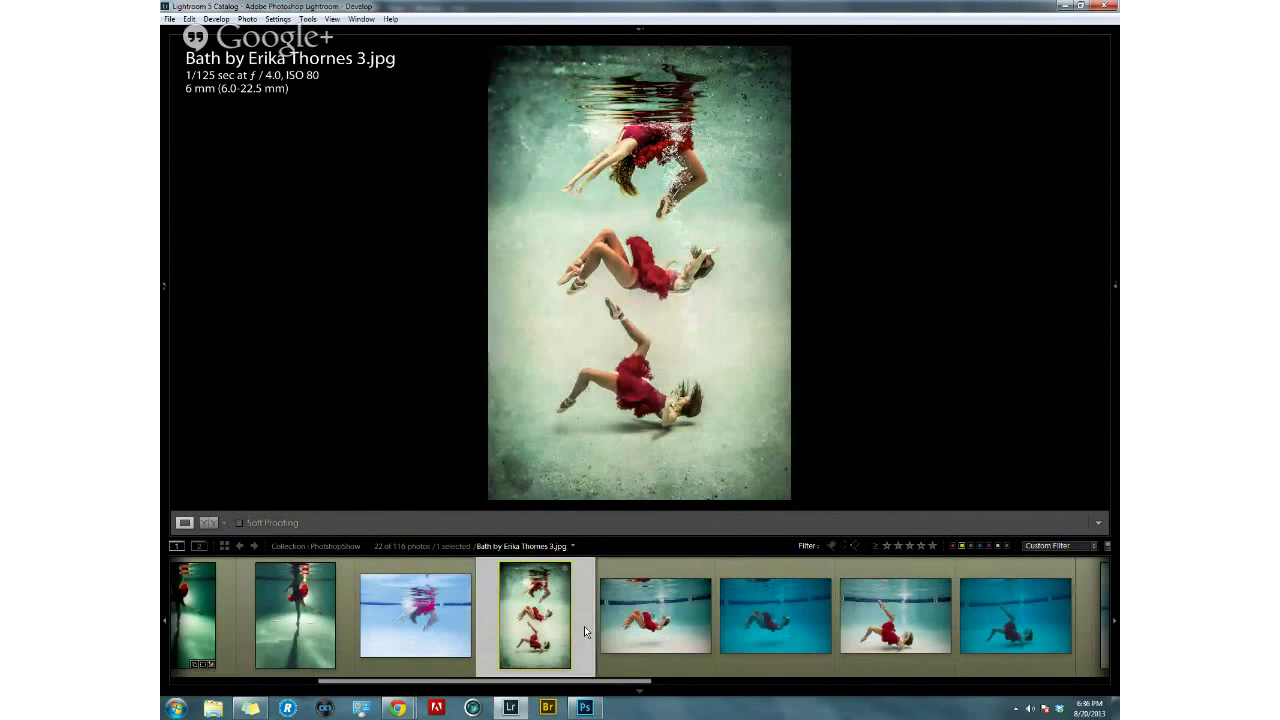
{"action": "left_click", "coordinate": [638, 690]}
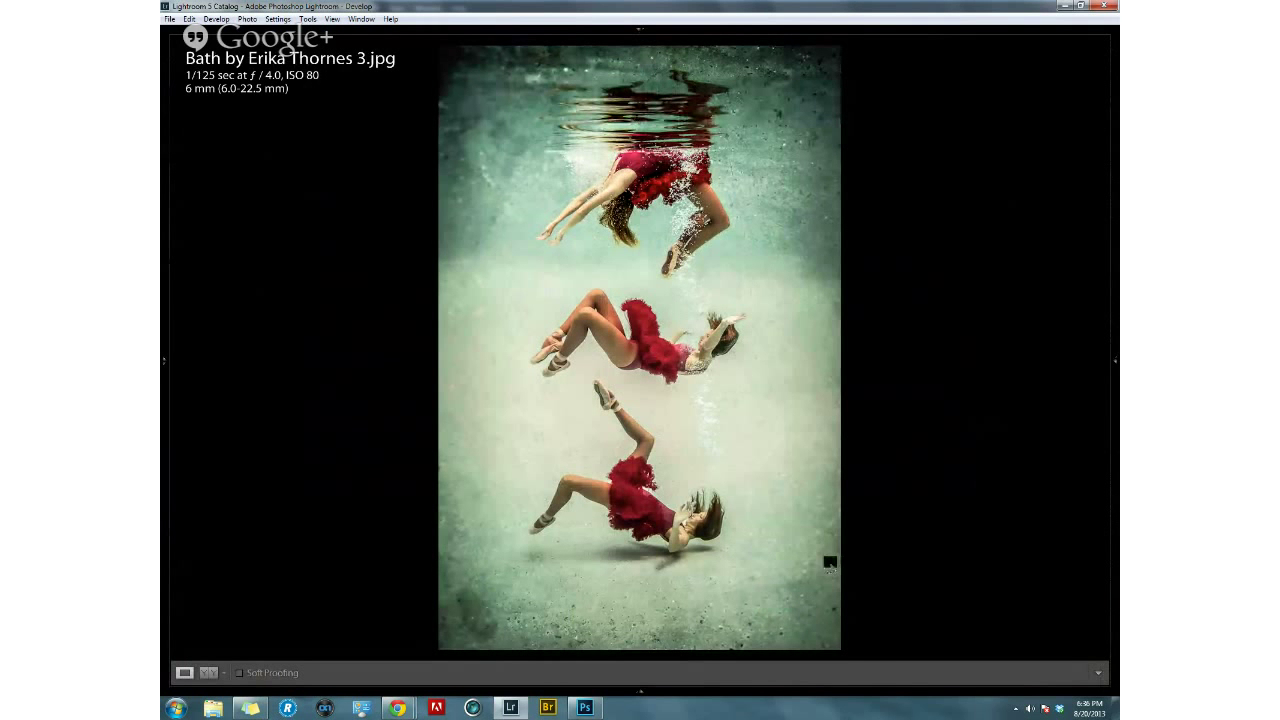
{"action": "left_click", "coordinate": [640, 691]}
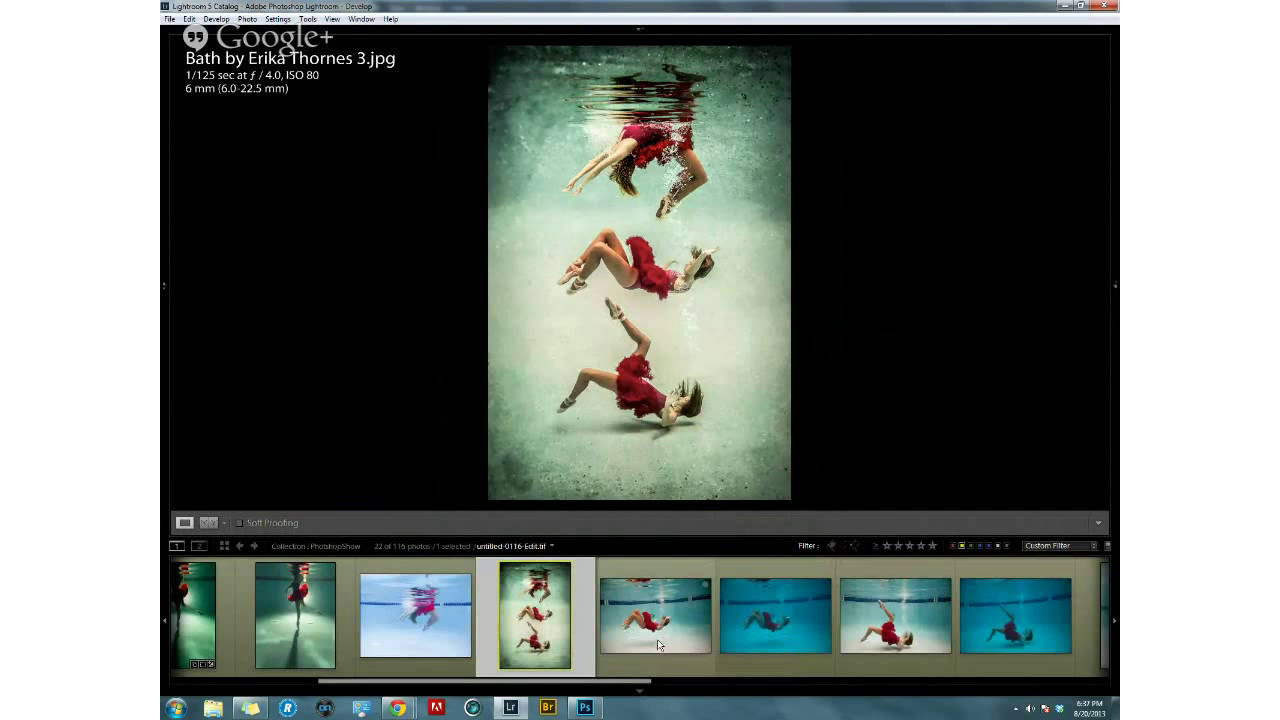
Open the composite's source photo untitled-1072.CR2 and zoom in on the dancer's outstretched hands.
{"action": "left_click", "coordinate": [420, 636]}
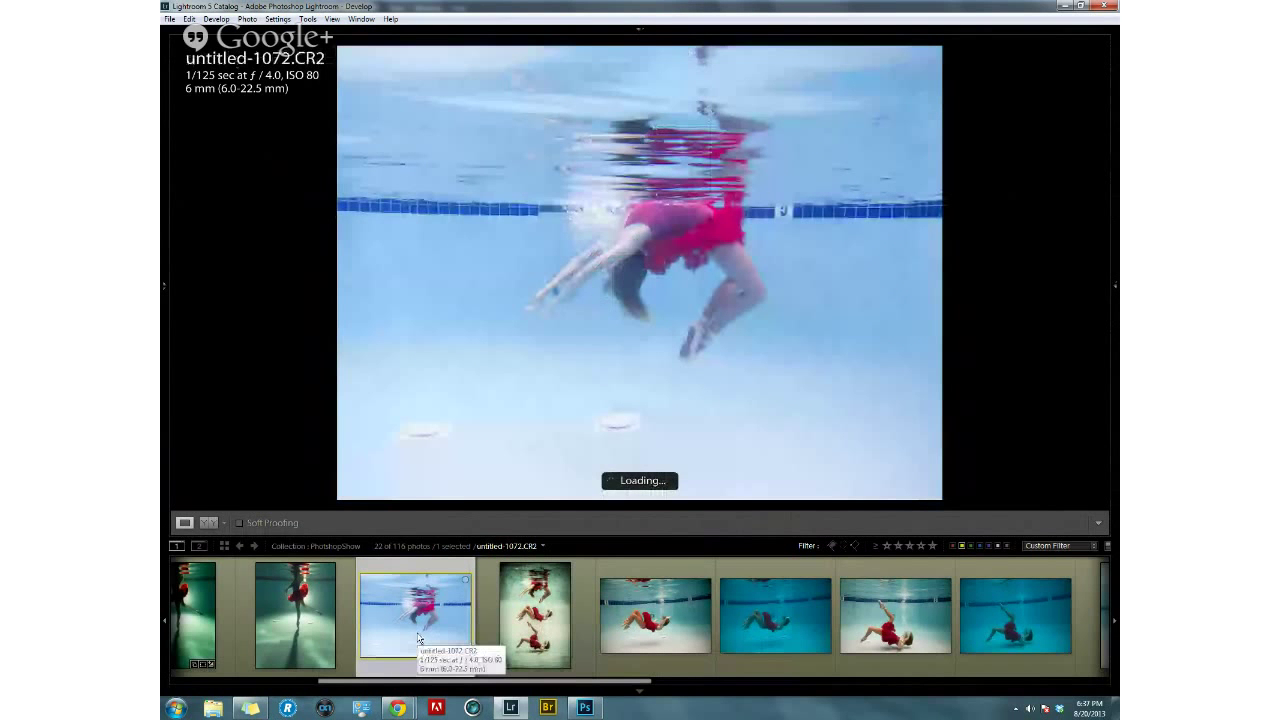
{"action": "left_click", "coordinate": [500, 630]}
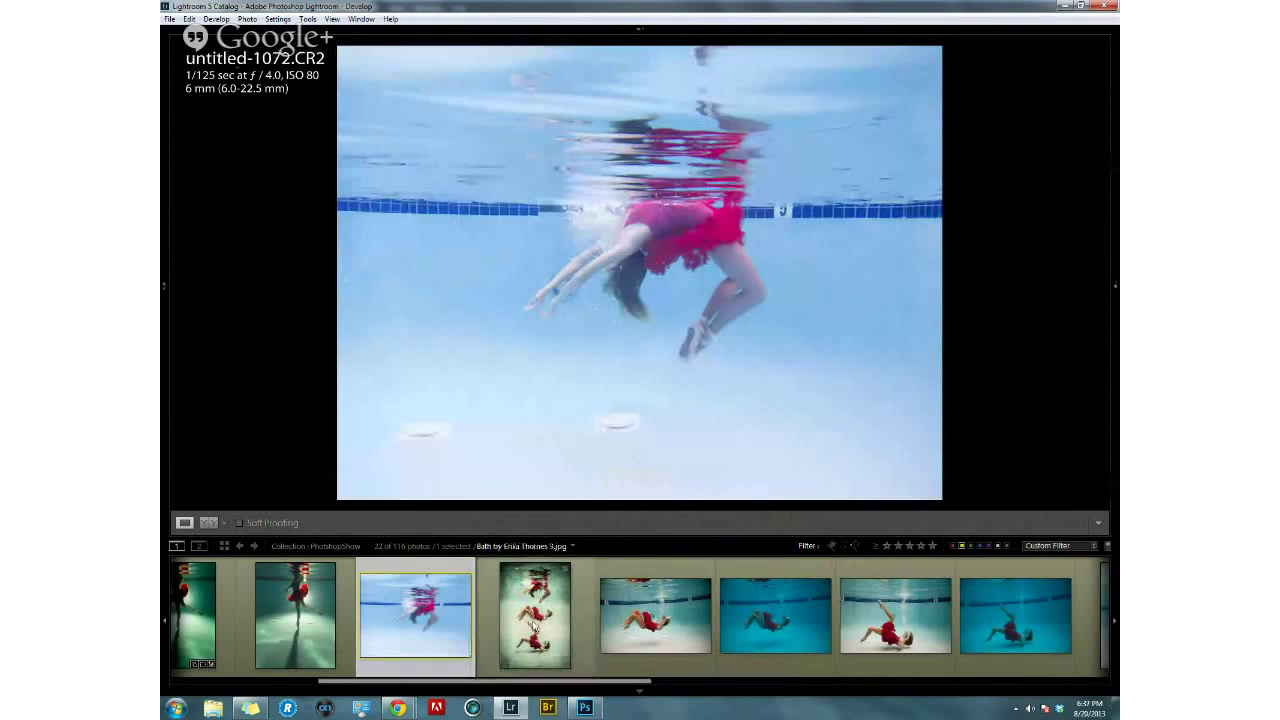
{"action": "left_click", "coordinate": [428, 600]}
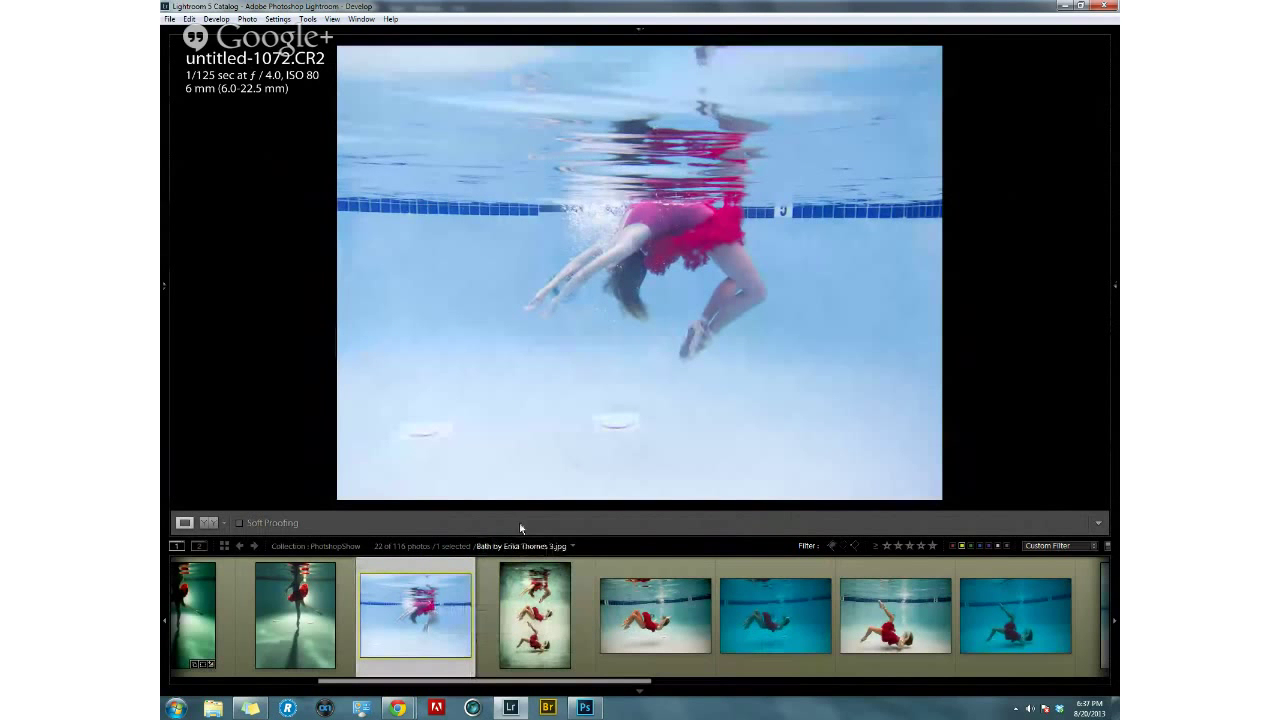
{"action": "left_click", "coordinate": [568, 283]}
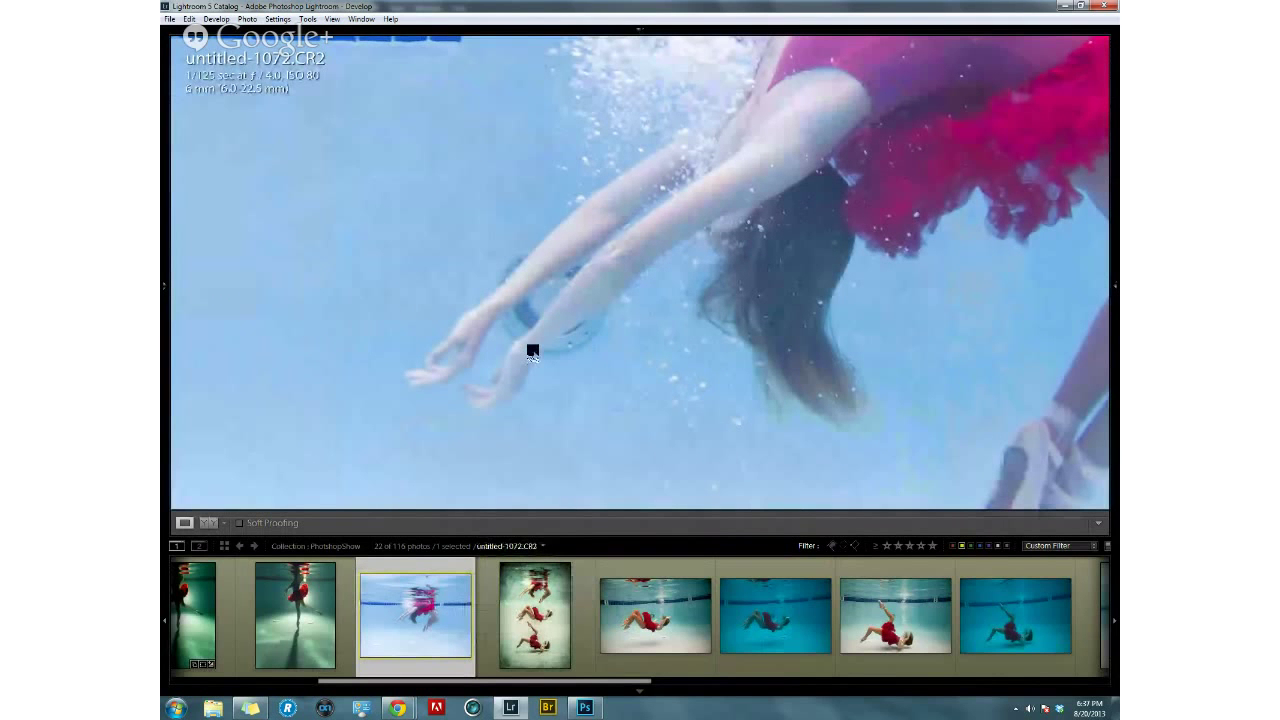
Zoom back out on untitled-1072.CR2 and compare the whole photo with the composite of three red-dressed dancers.
{"action": "left_click", "coordinate": [569, 280]}
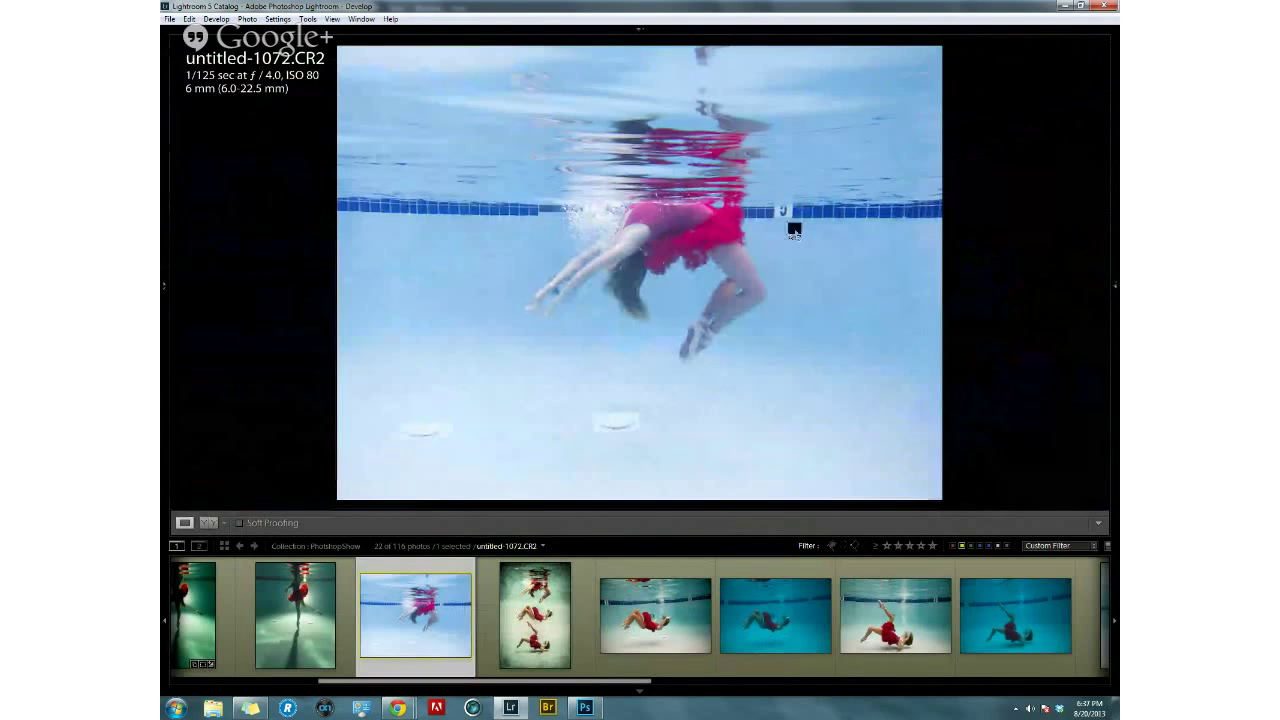
{"action": "left_click", "coordinate": [577, 623]}
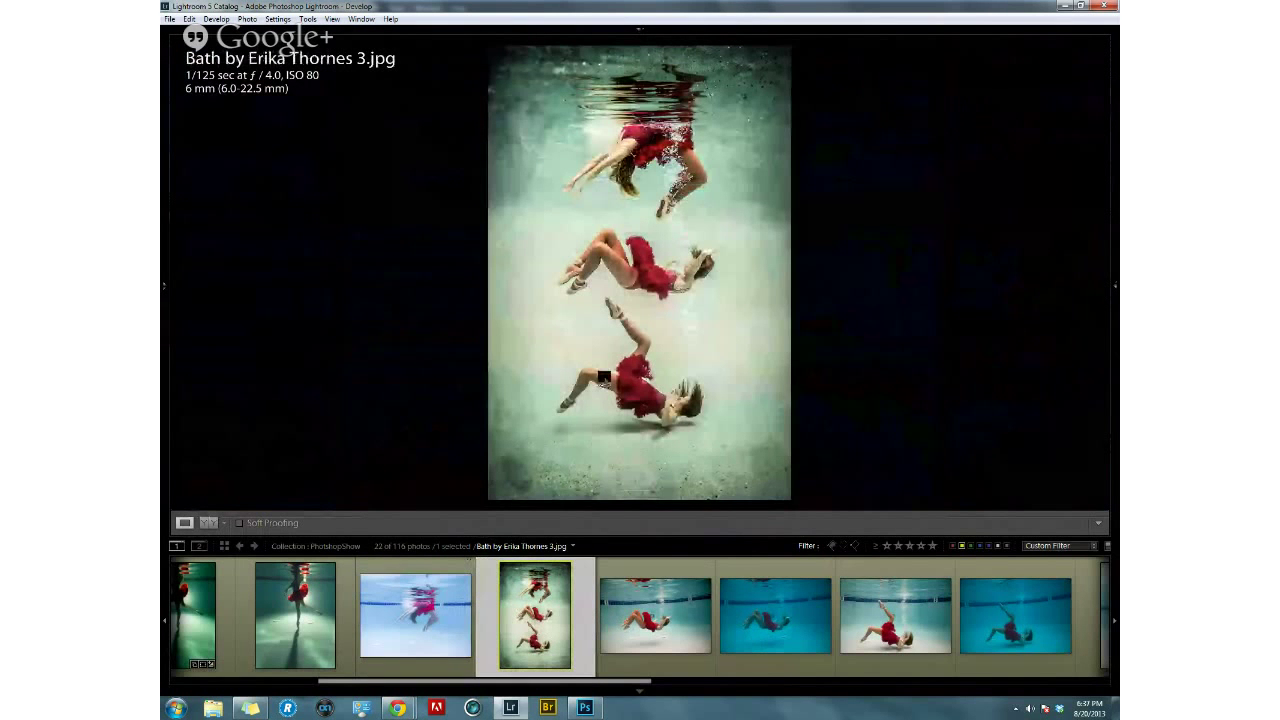
{"action": "left_click", "coordinate": [452, 578]}
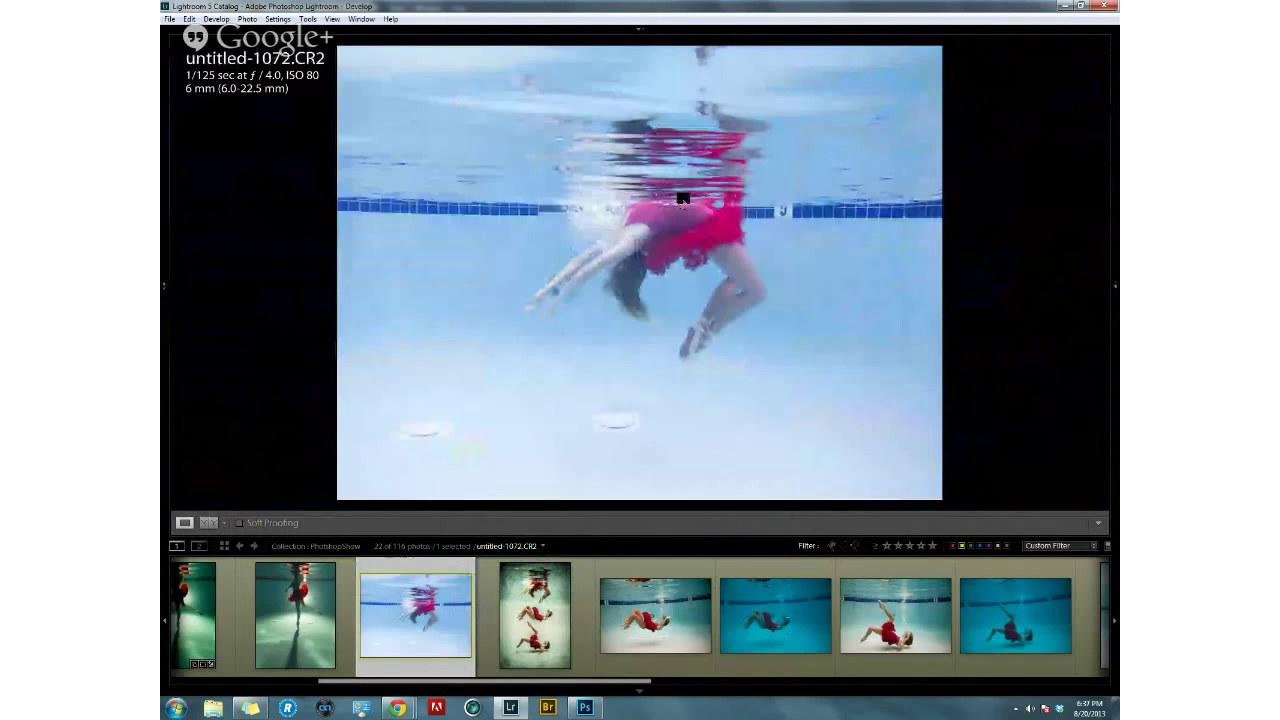
{"action": "left_click", "coordinate": [565, 598]}
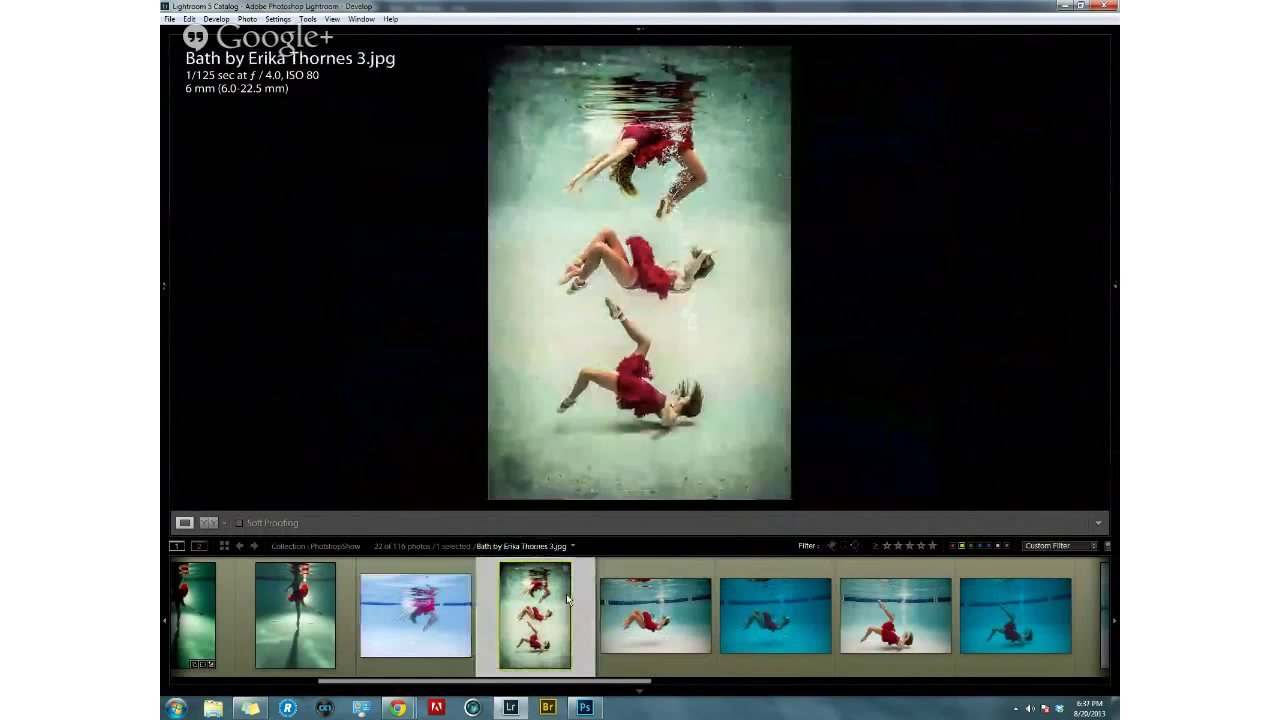
Compare untitled-0116.CR2 with untitled-0116-Edit.tif, then return to the three-dancer composite that uses the pose.
{"action": "left_click", "coordinate": [758, 565]}
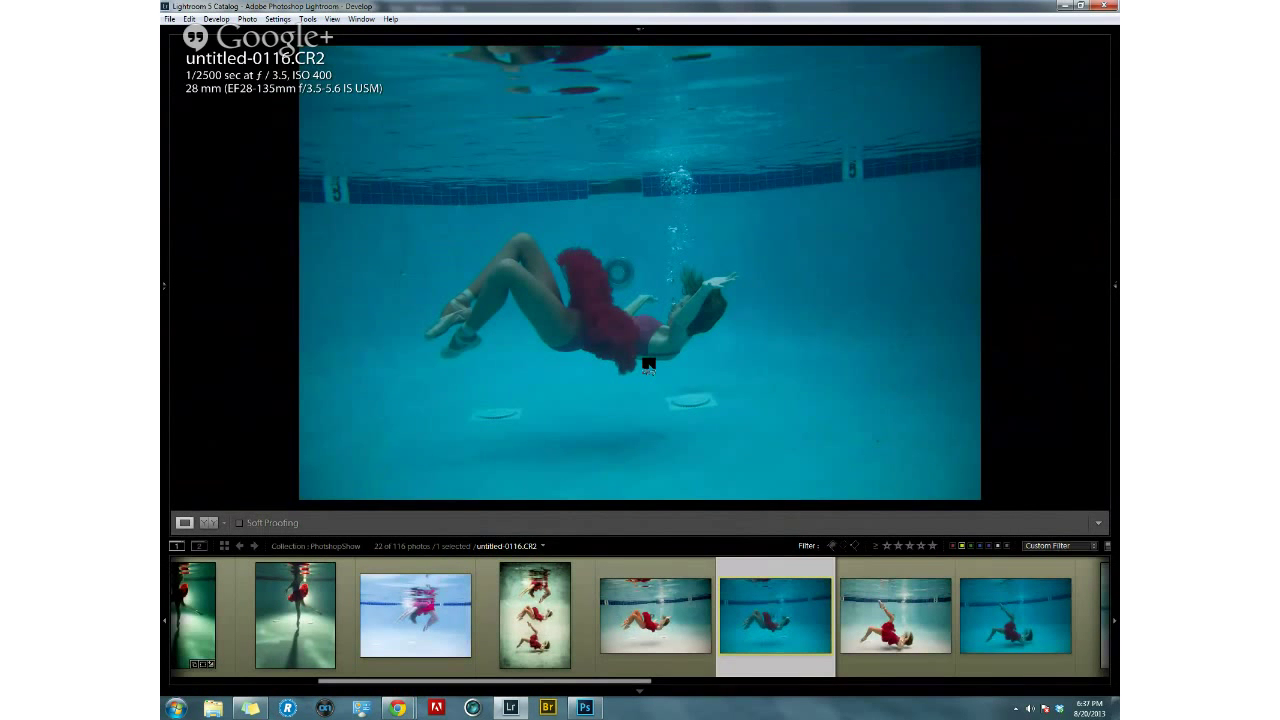
{"action": "left_click", "coordinate": [673, 566]}
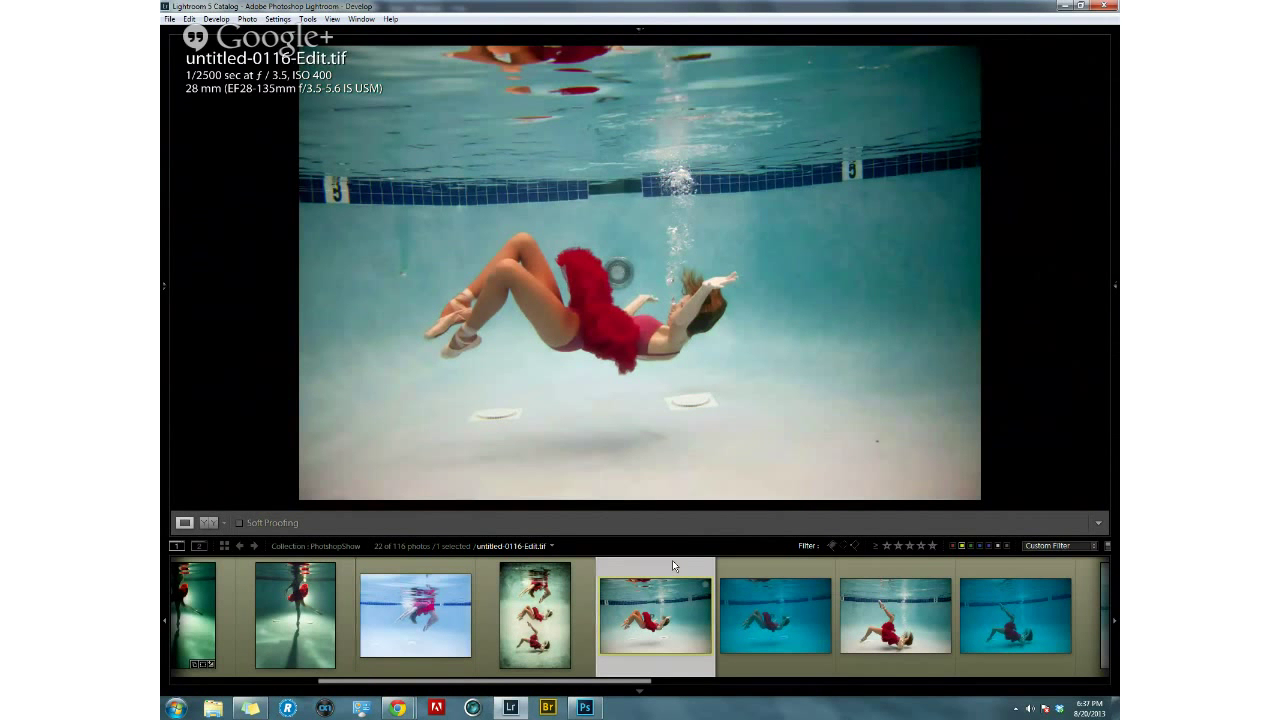
{"action": "left_click", "coordinate": [793, 565]}
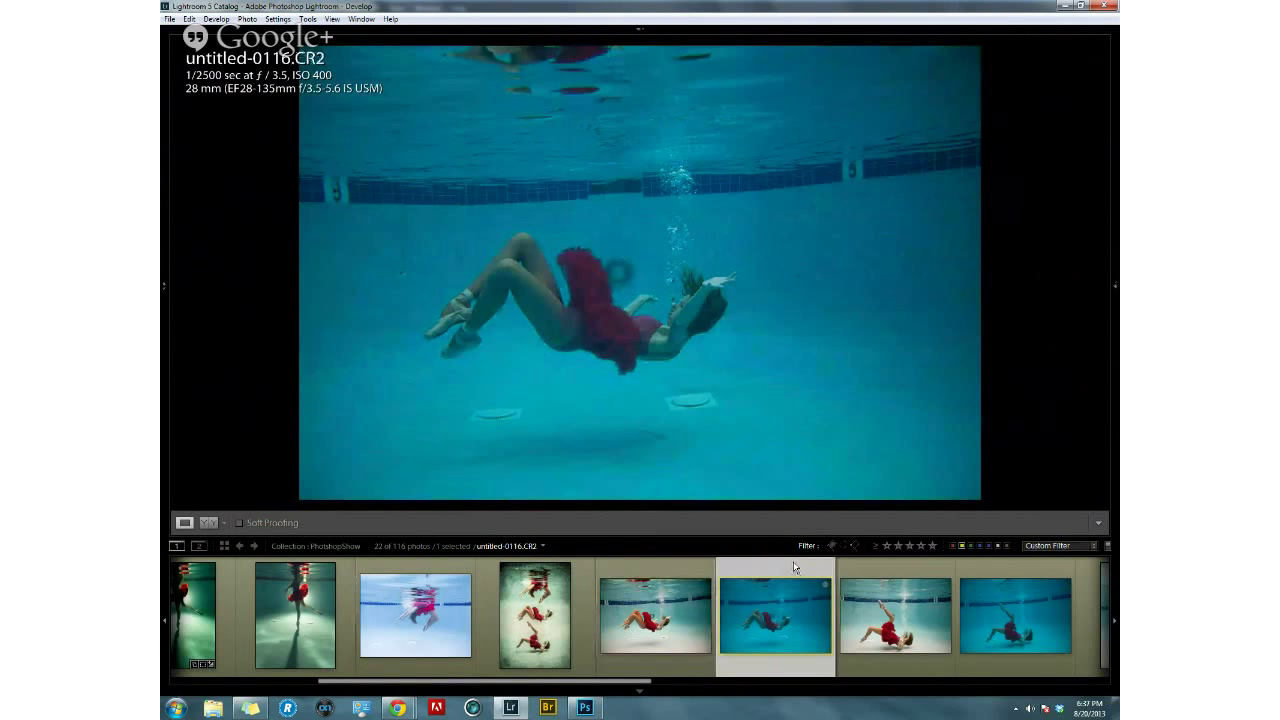
{"action": "left_click", "coordinate": [680, 568]}
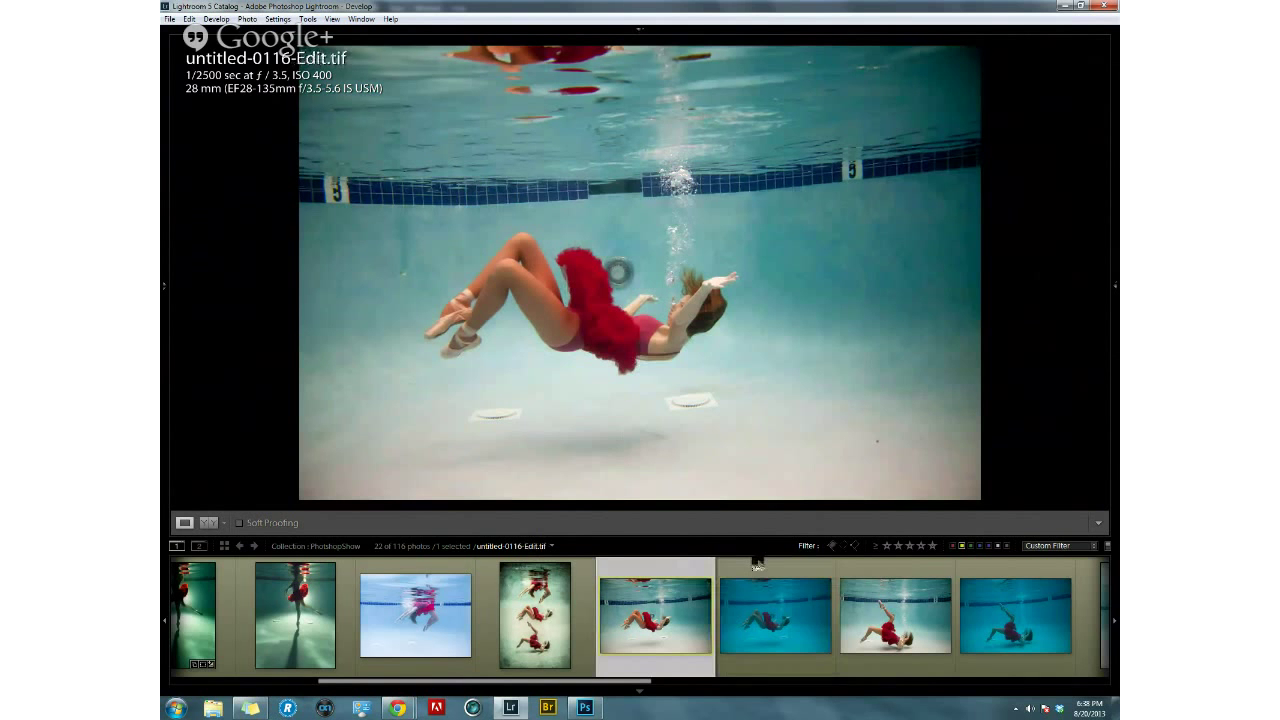
{"action": "left_click", "coordinate": [577, 584]}
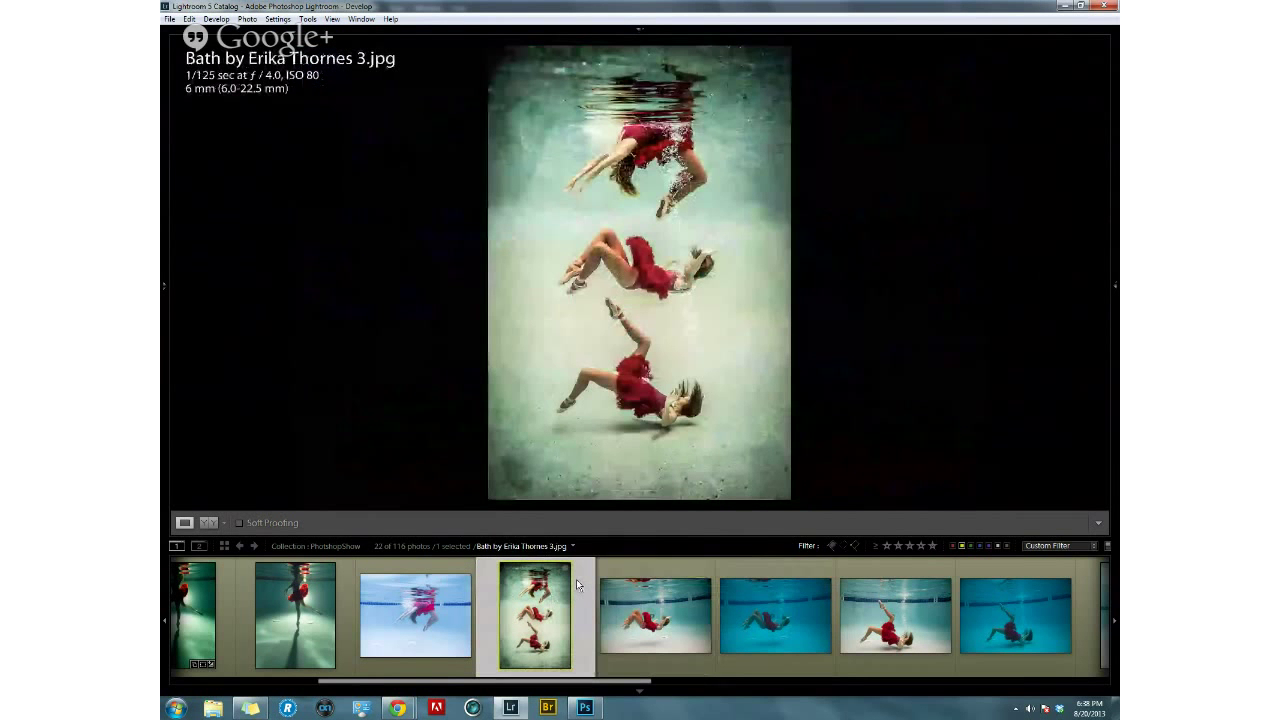
Compare untitled-0117.CR2 with untitled-0117-Edit.tif, inspect the edited dancer's face and raised hand up close, and return to the composite.
{"action": "left_click", "coordinate": [996, 572]}
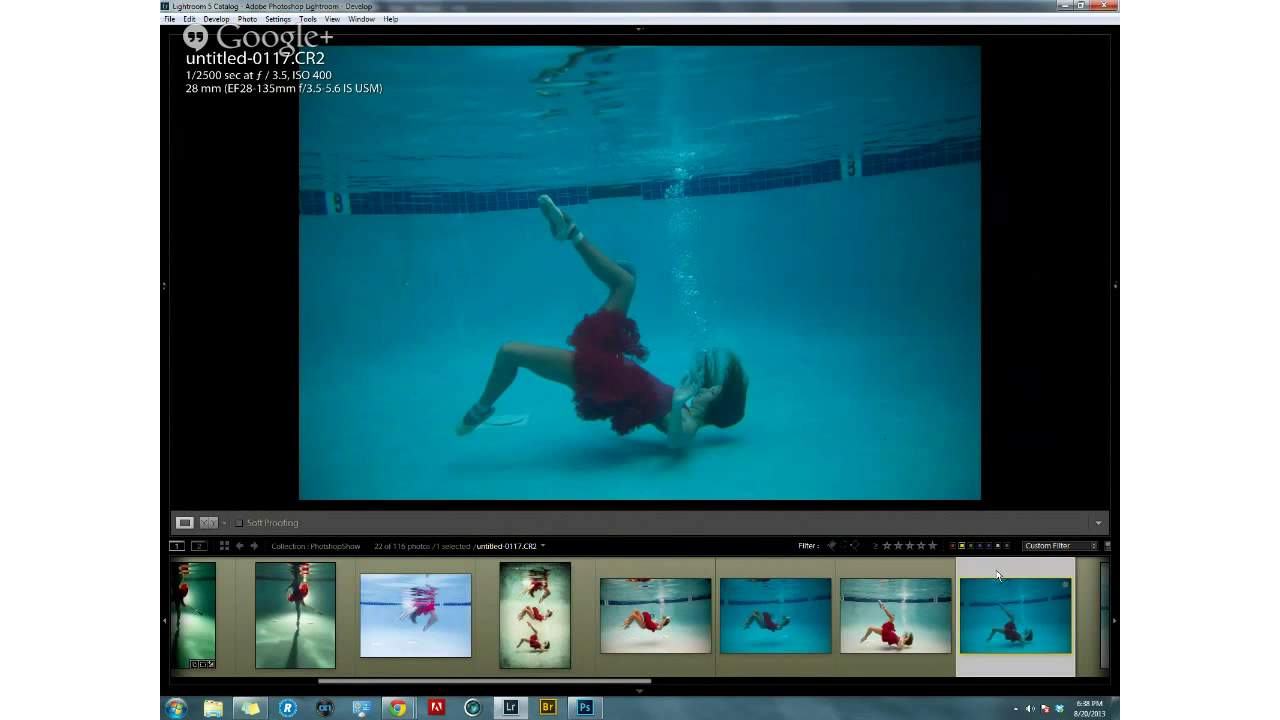
{"action": "left_click", "coordinate": [915, 573]}
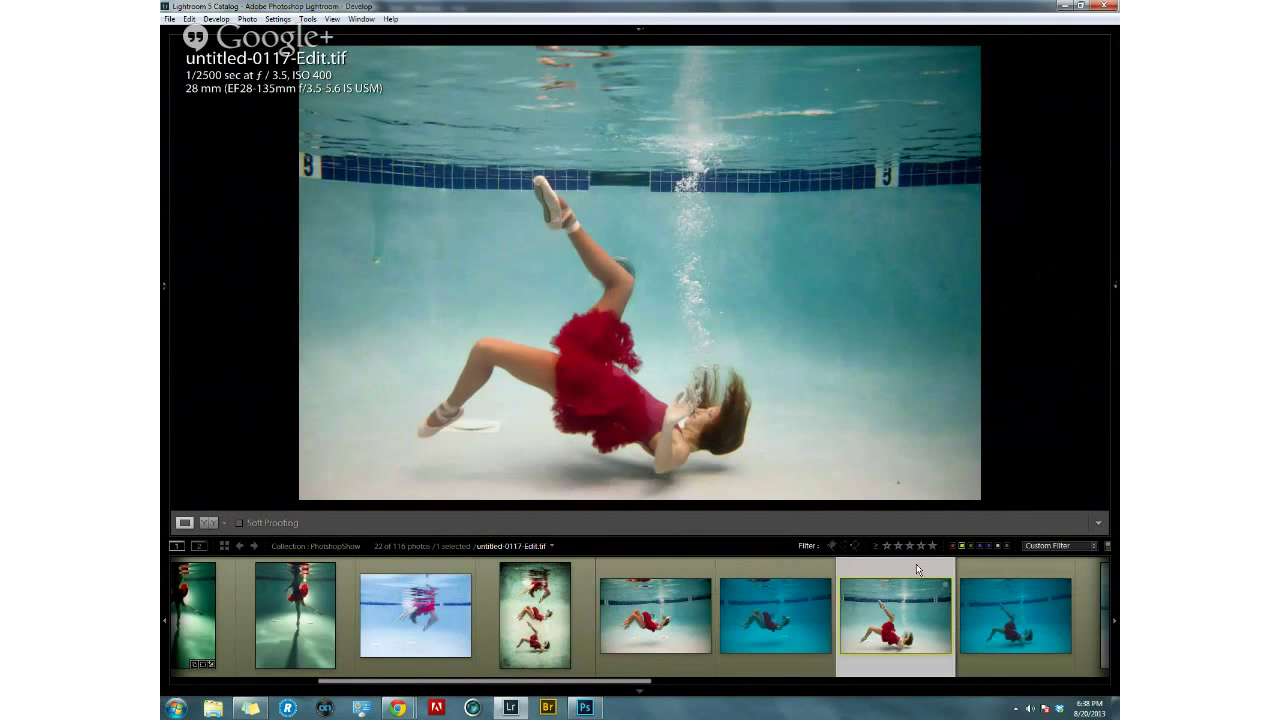
{"action": "left_click", "coordinate": [672, 420]}
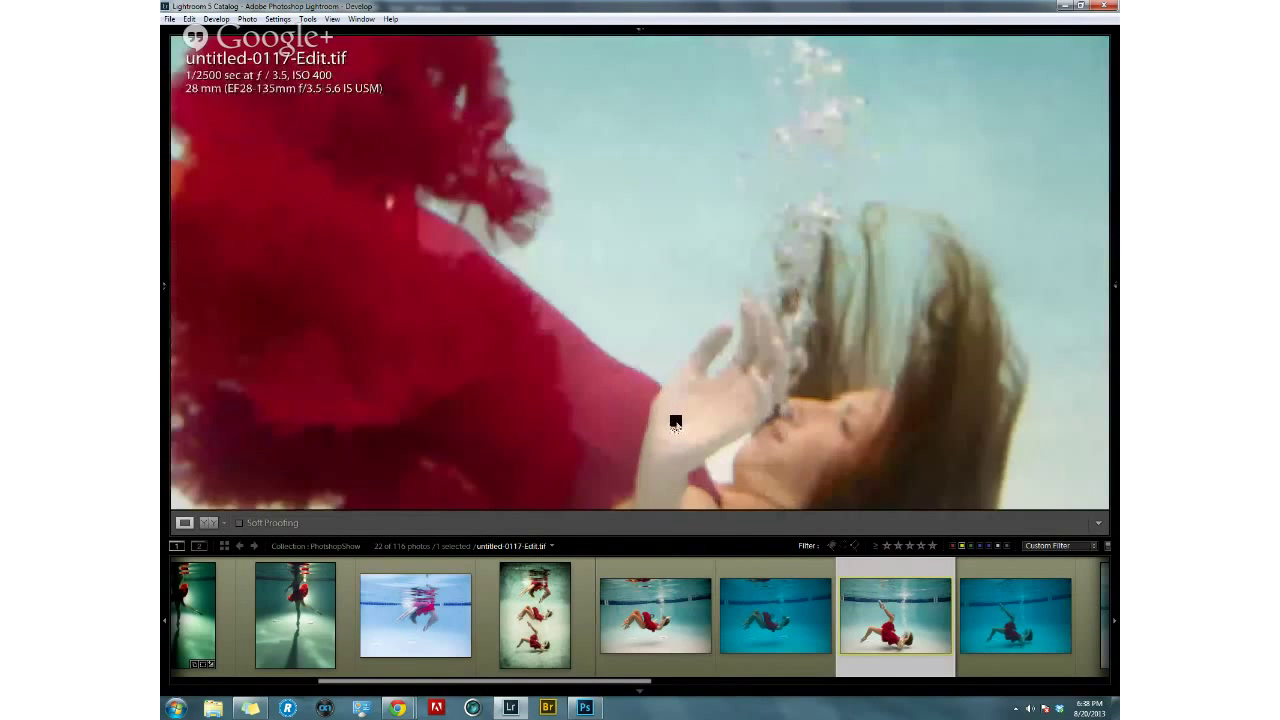
{"action": "left_click_drag", "start_coordinate": [670, 462], "coordinate": [691, 337]}
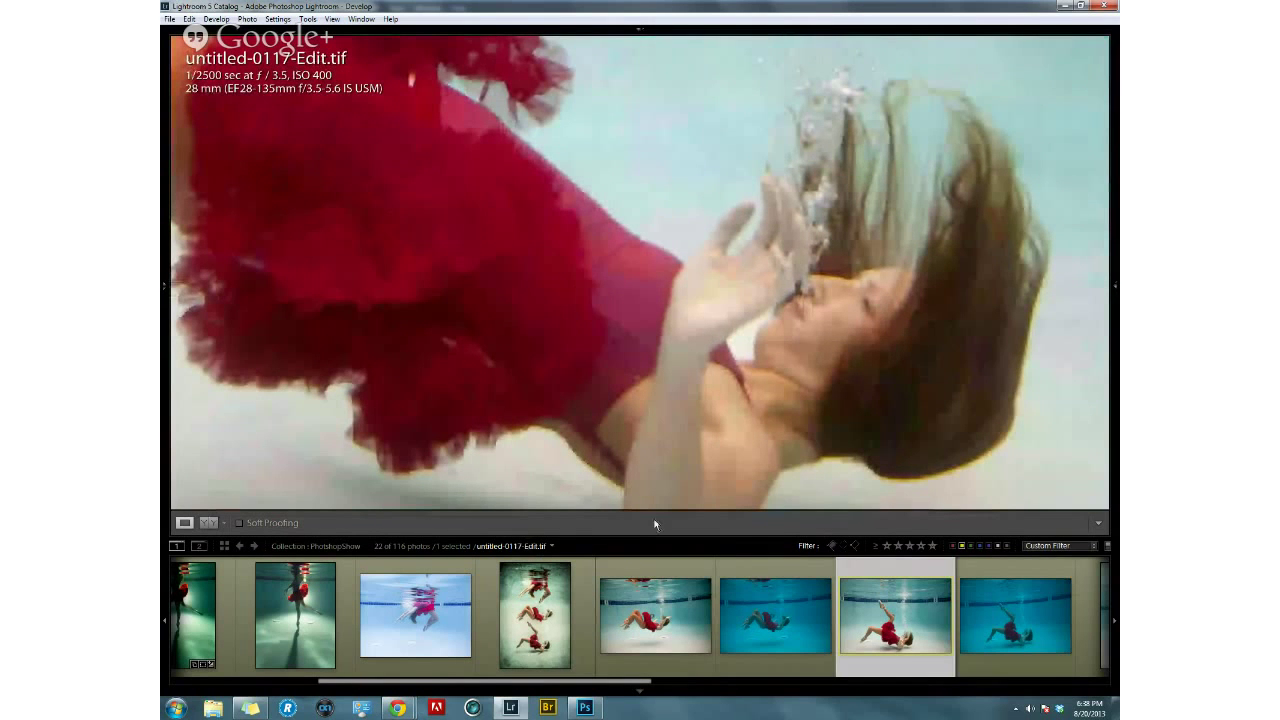
{"action": "left_click", "coordinate": [592, 618]}
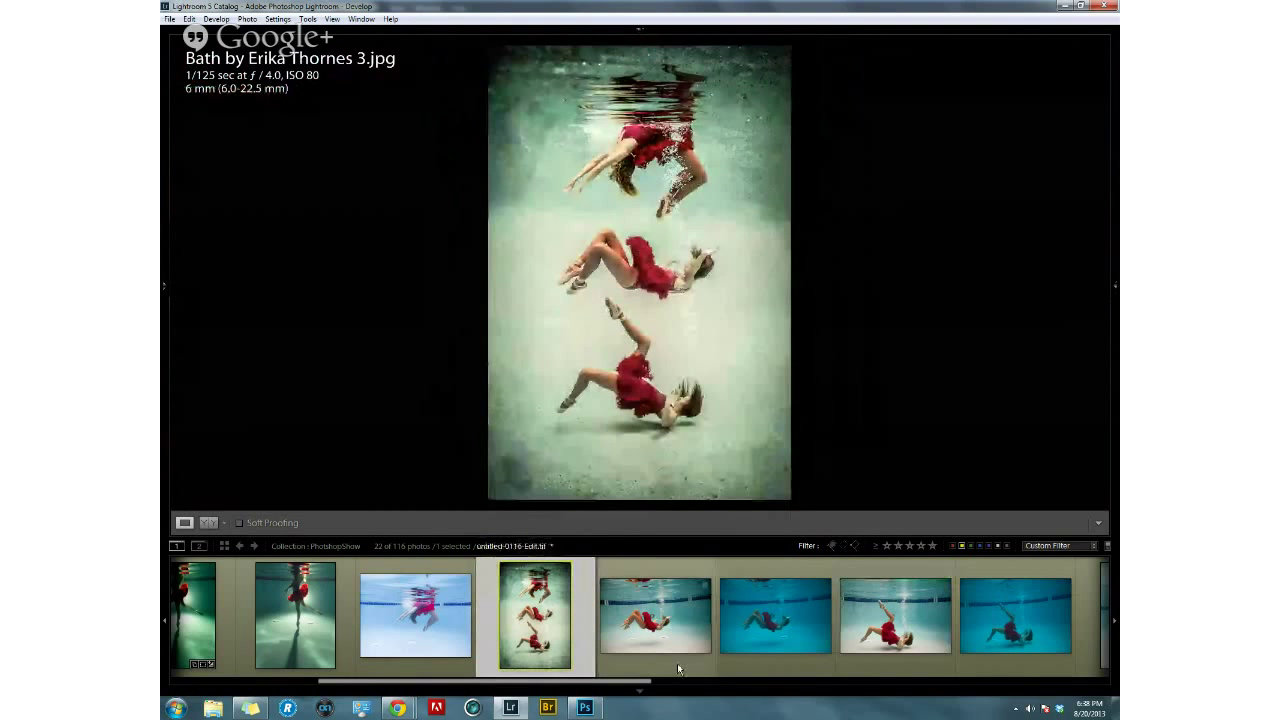
Compare untitled-0238.CR2, the ballerina standing on pointe underwater, with untitled-0238-Edit.tif.
{"action": "left_click_drag", "start_coordinate": [661, 678], "coordinate": [790, 679]}
{"action": "left_click", "coordinate": [793, 607]}
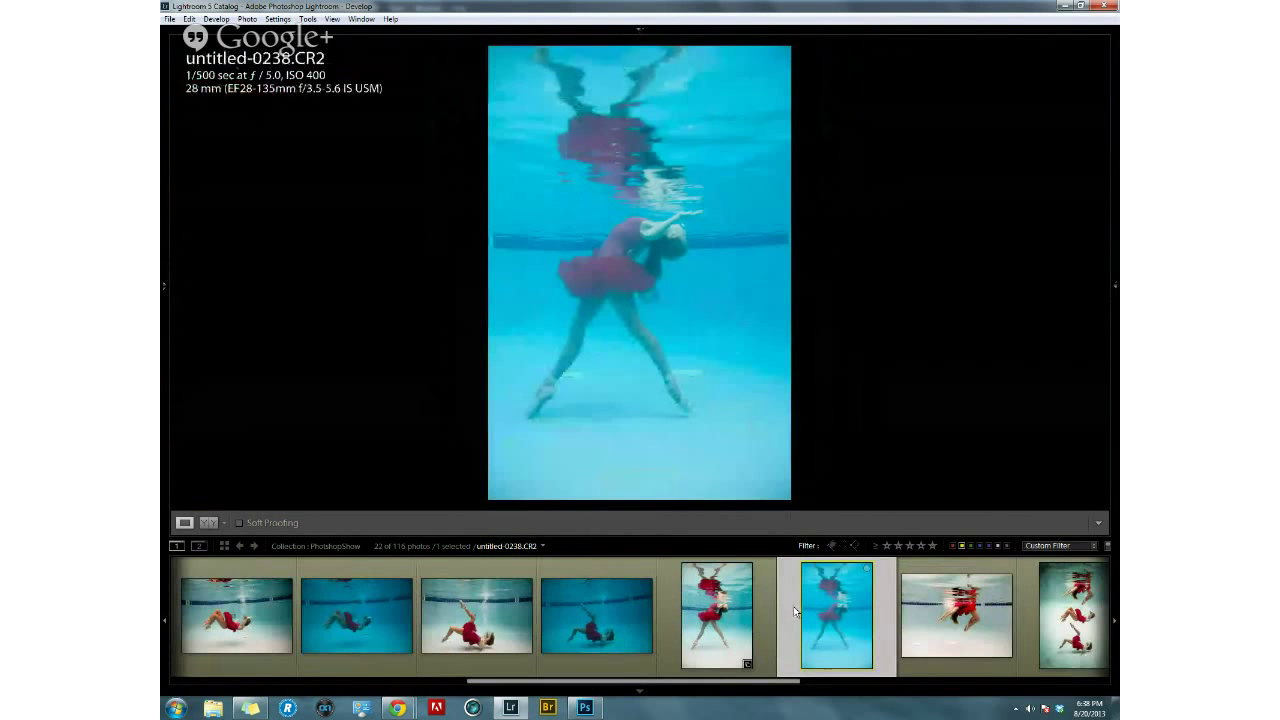
{"action": "left_click", "coordinate": [773, 607]}
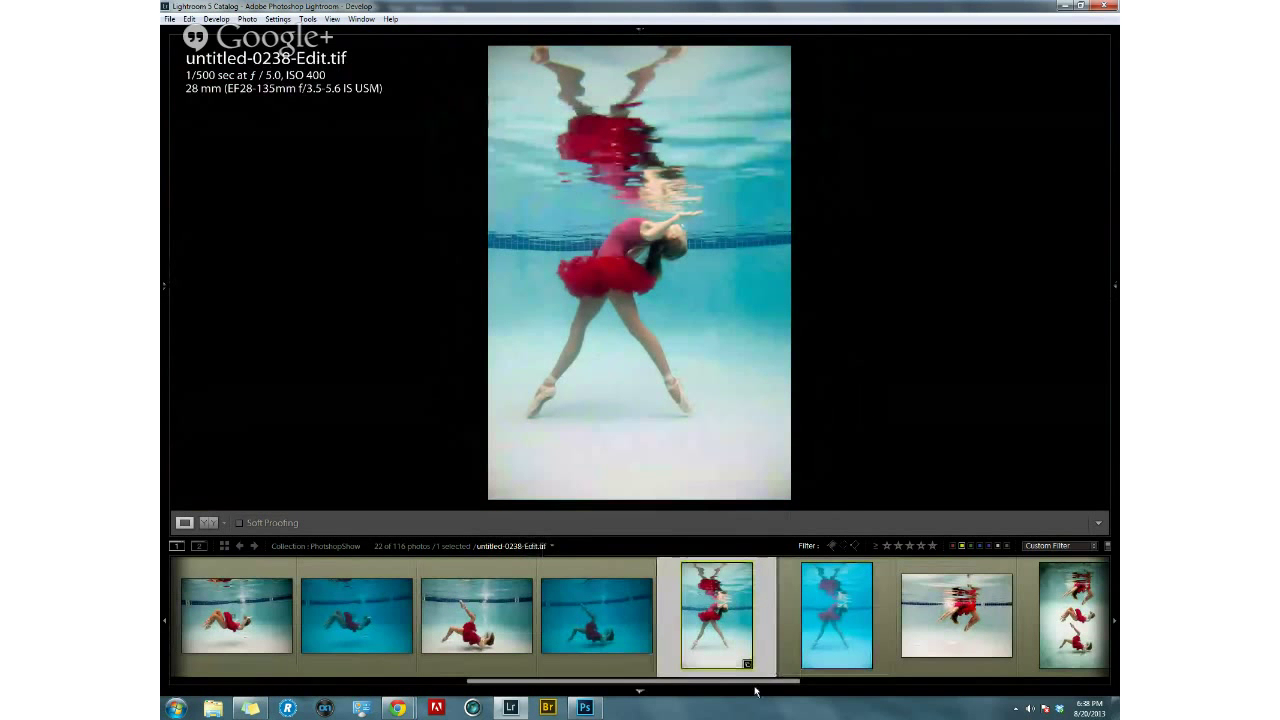
Compare Copy 1 of Underwater-6714.CR2, the swimmer in the ruffled dress, with Underwater-6714-Edit.tif.
{"action": "left_click_drag", "start_coordinate": [757, 683], "coordinate": [961, 660]}
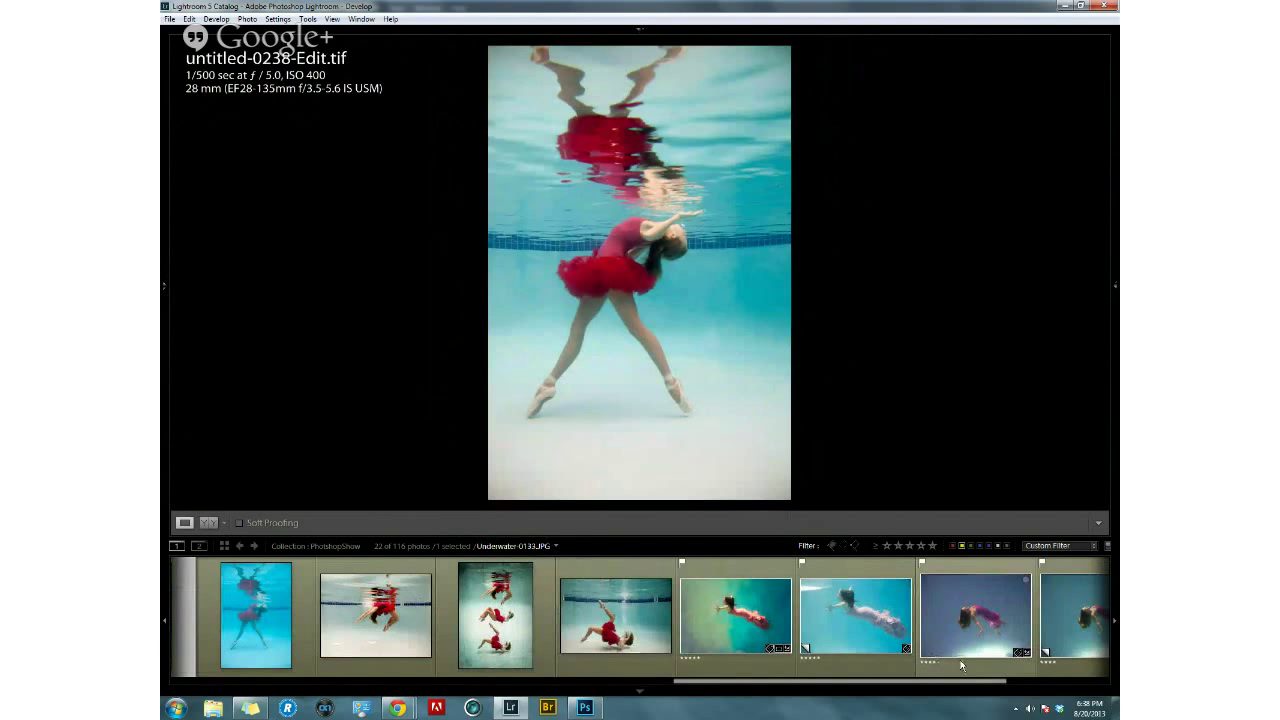
{"action": "left_click", "coordinate": [882, 659]}
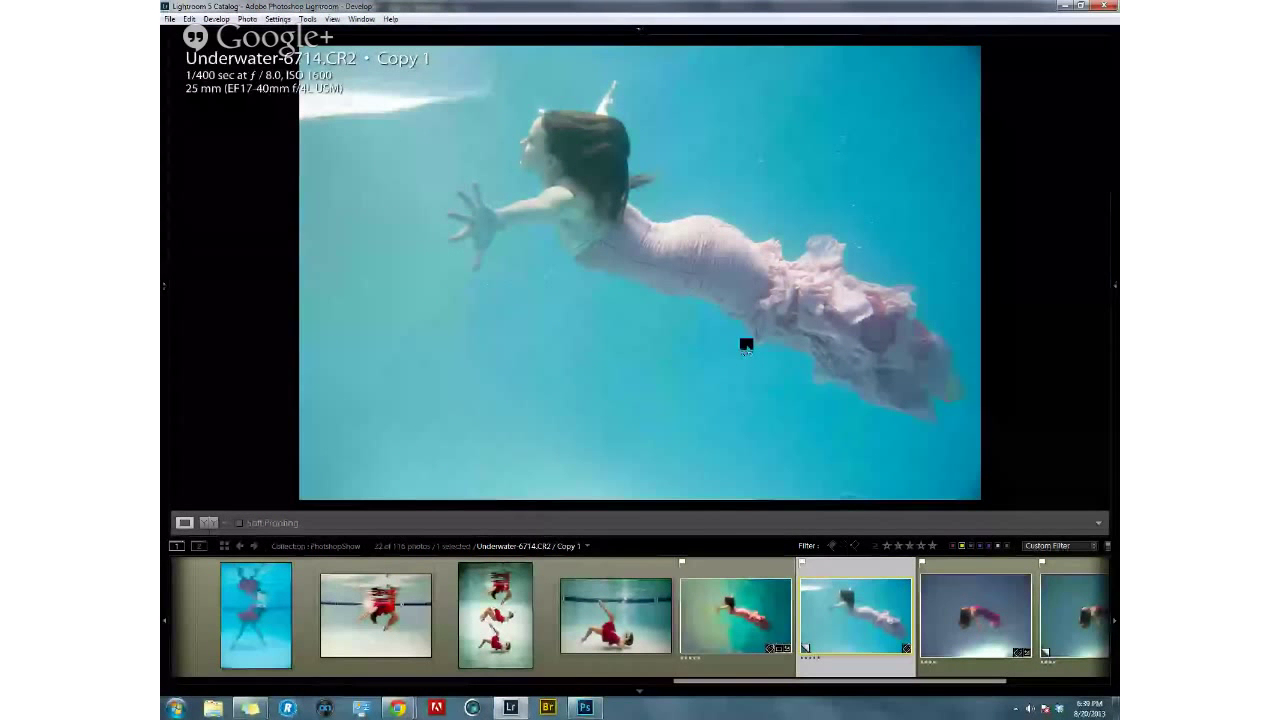
{"action": "left_click", "coordinate": [721, 672]}
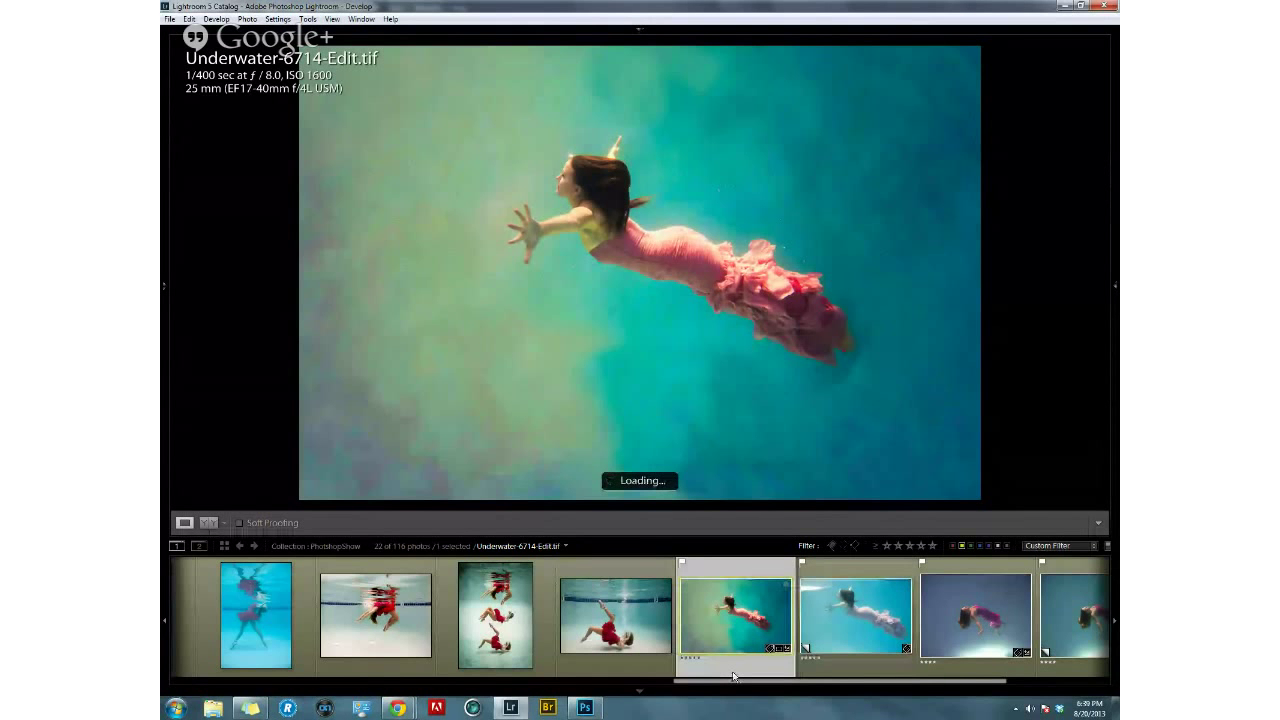
{"action": "left_click_drag", "start_coordinate": [740, 681], "coordinate": [857, 678]}
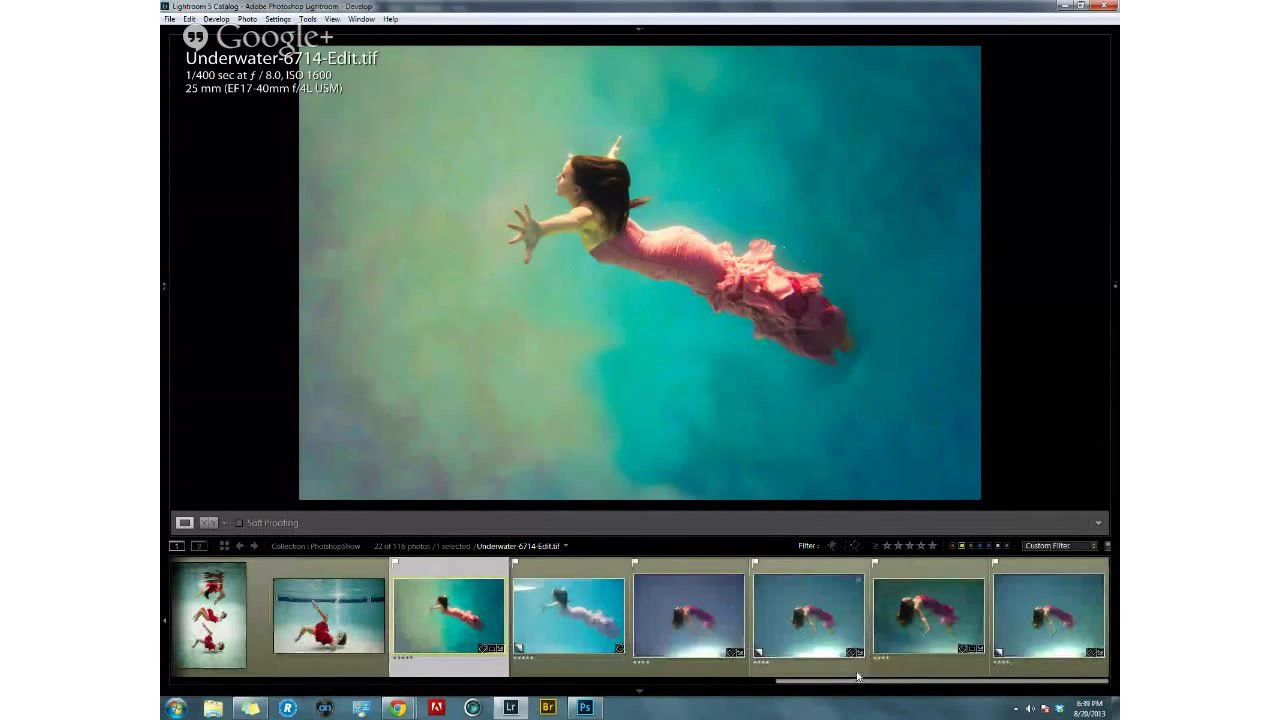
{"action": "left_click", "coordinate": [577, 655]}
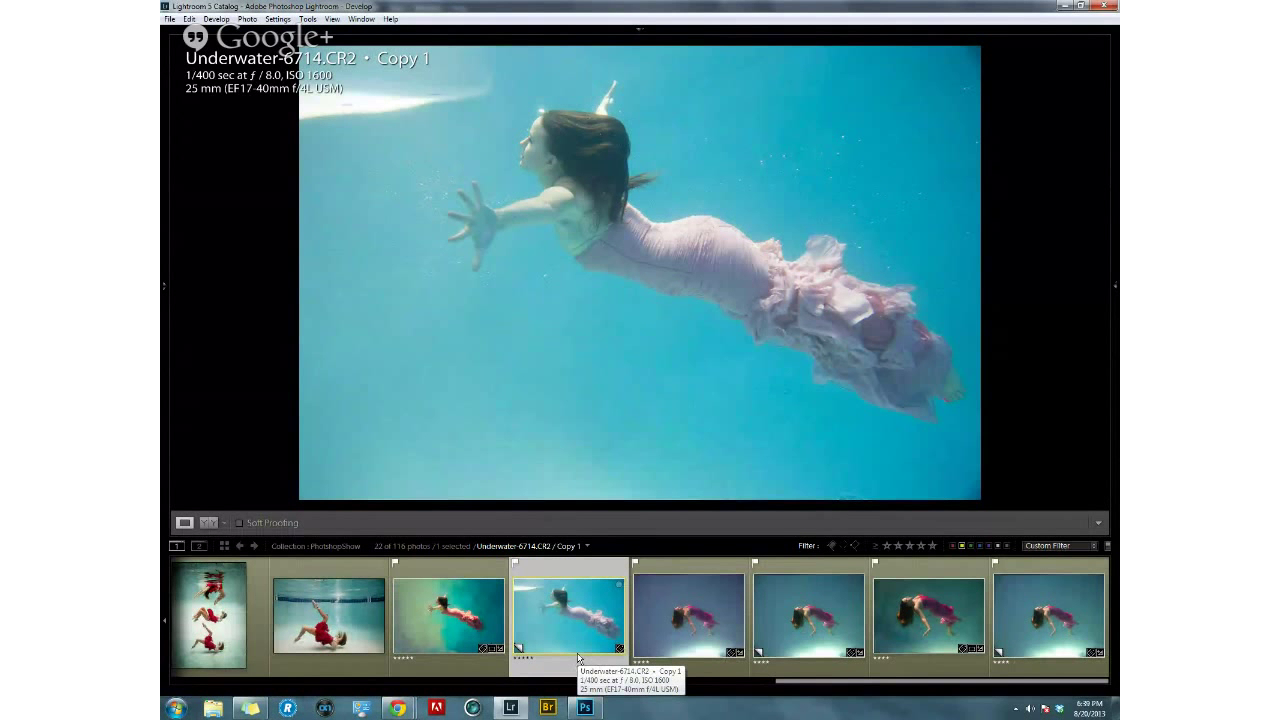
{"action": "left_click", "coordinate": [477, 665]}
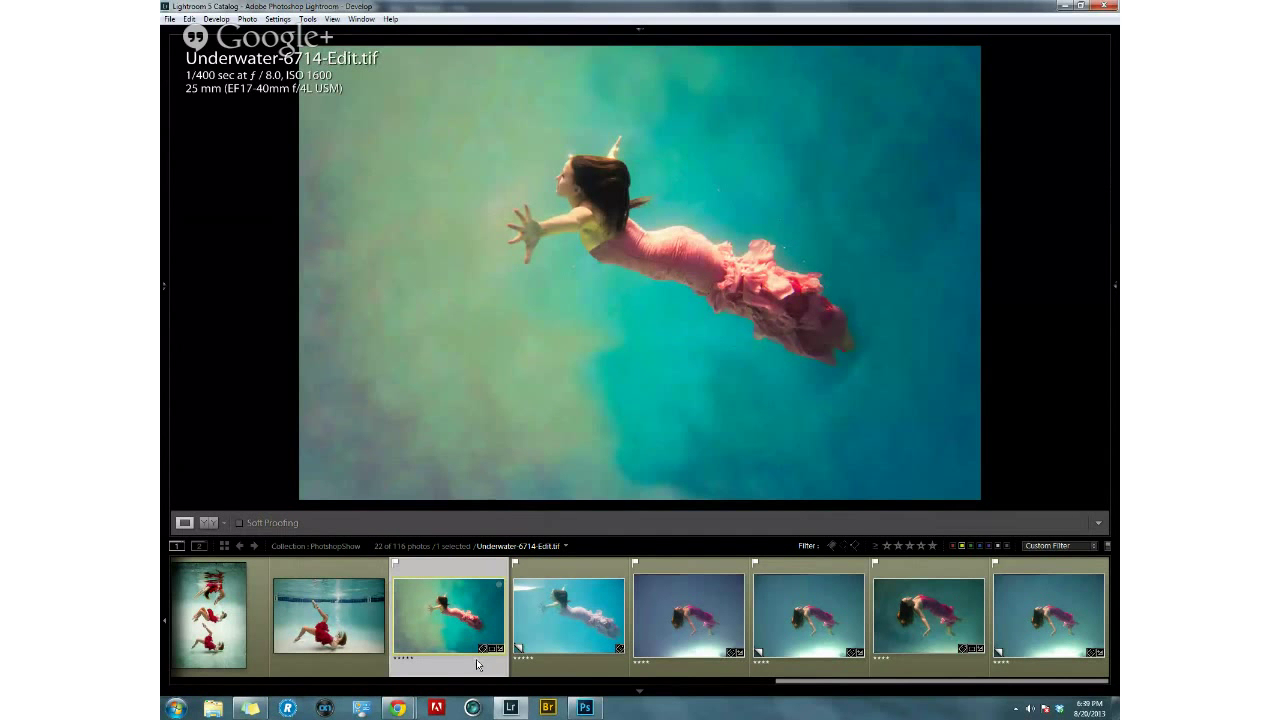
{"action": "left_click", "coordinate": [603, 668]}
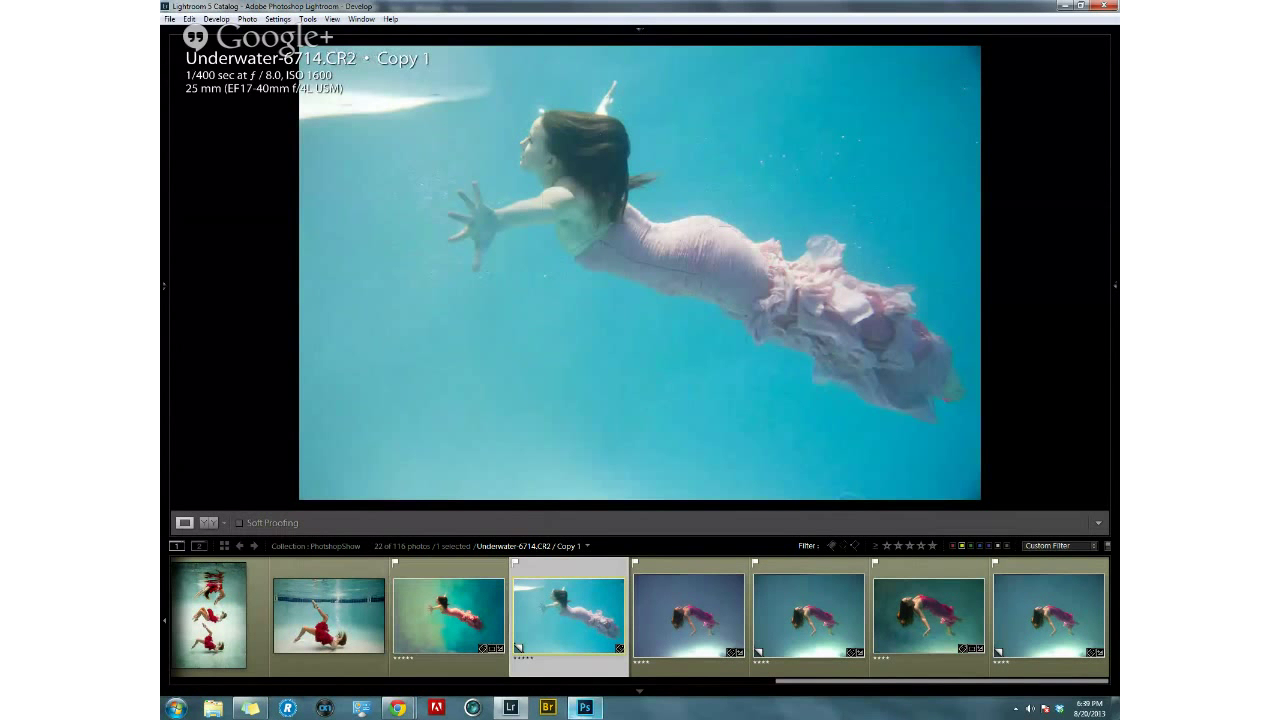
{"action": "mouse_move", "coordinate": [585, 707]}
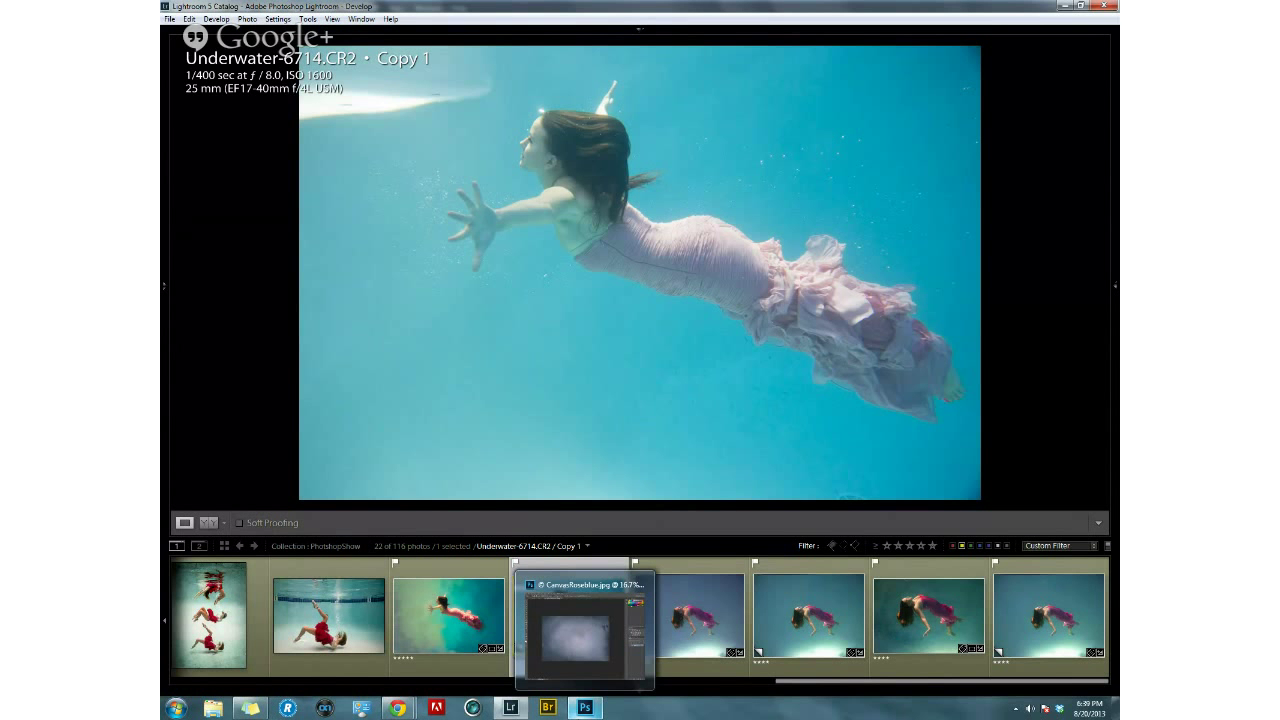
{"action": "left_click", "coordinate": [427, 637]}
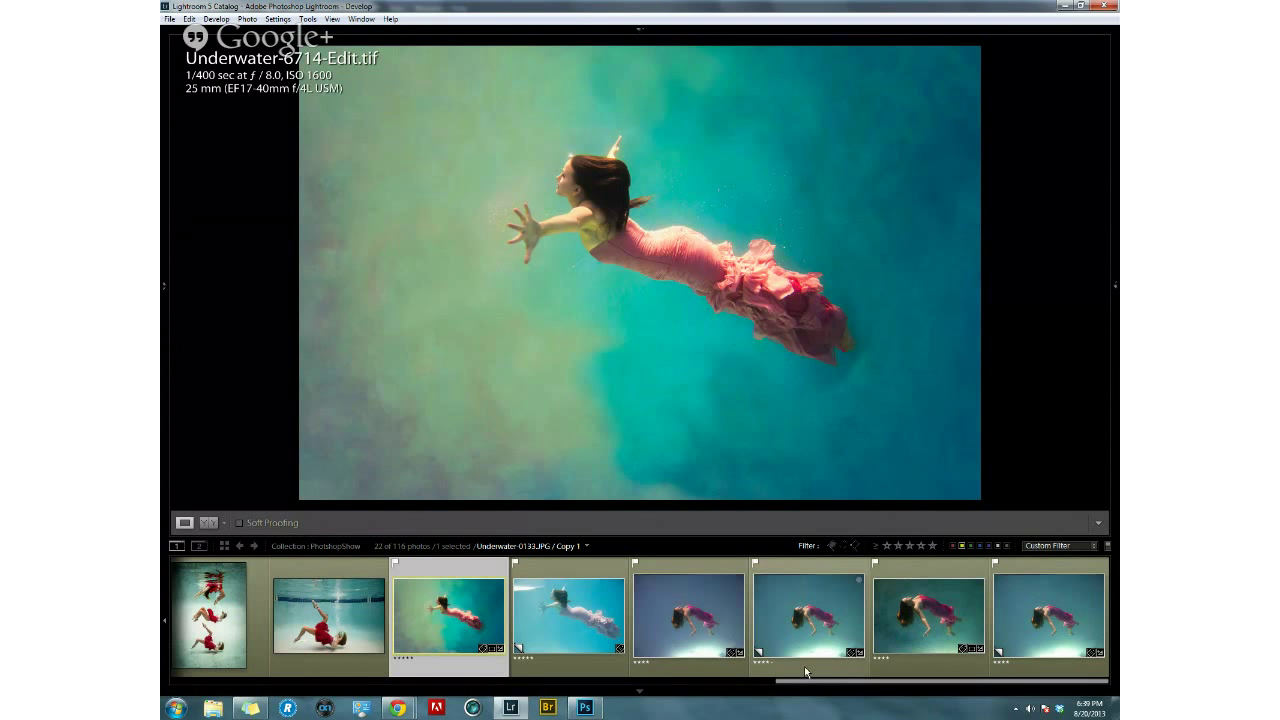
Compare Underwater-0133.JPG and its Copy 3 with Underwater-0133-Edit.tif, and return to Underwater-6714-Edit.tif.
{"action": "left_click", "coordinate": [710, 677]}
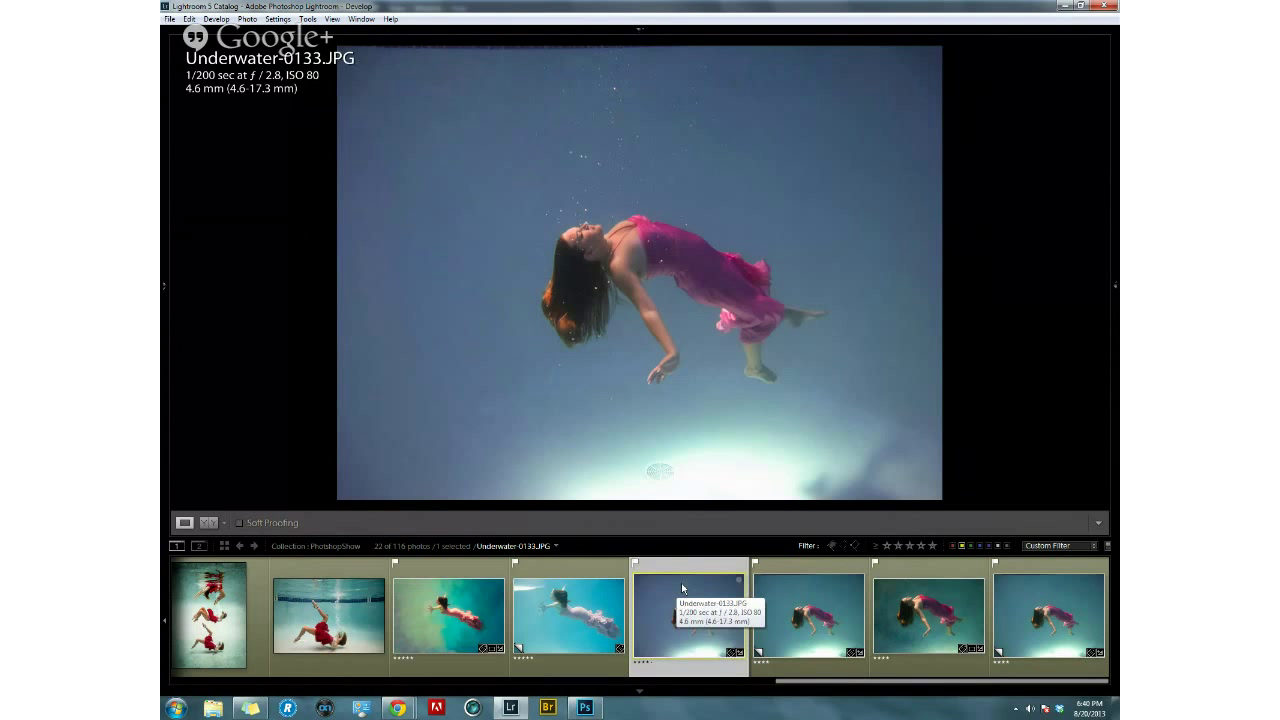
{"action": "left_click", "coordinate": [1026, 660]}
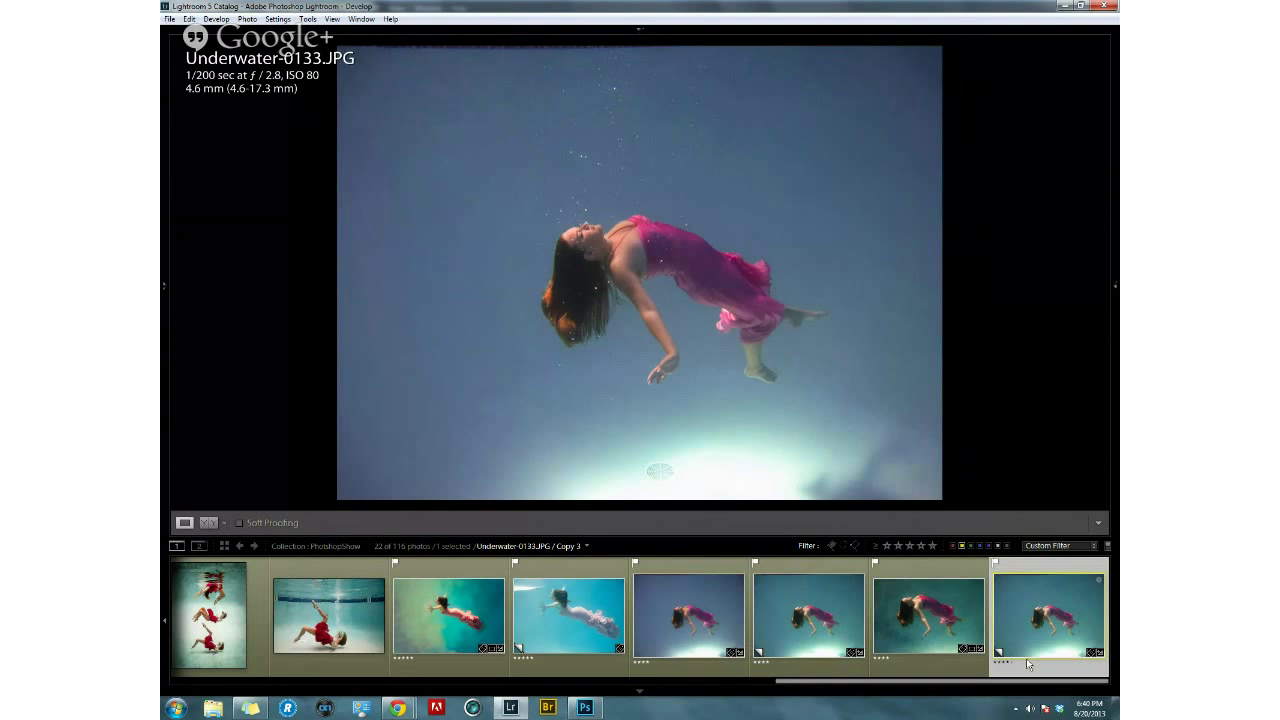
{"action": "left_click", "coordinate": [933, 673]}
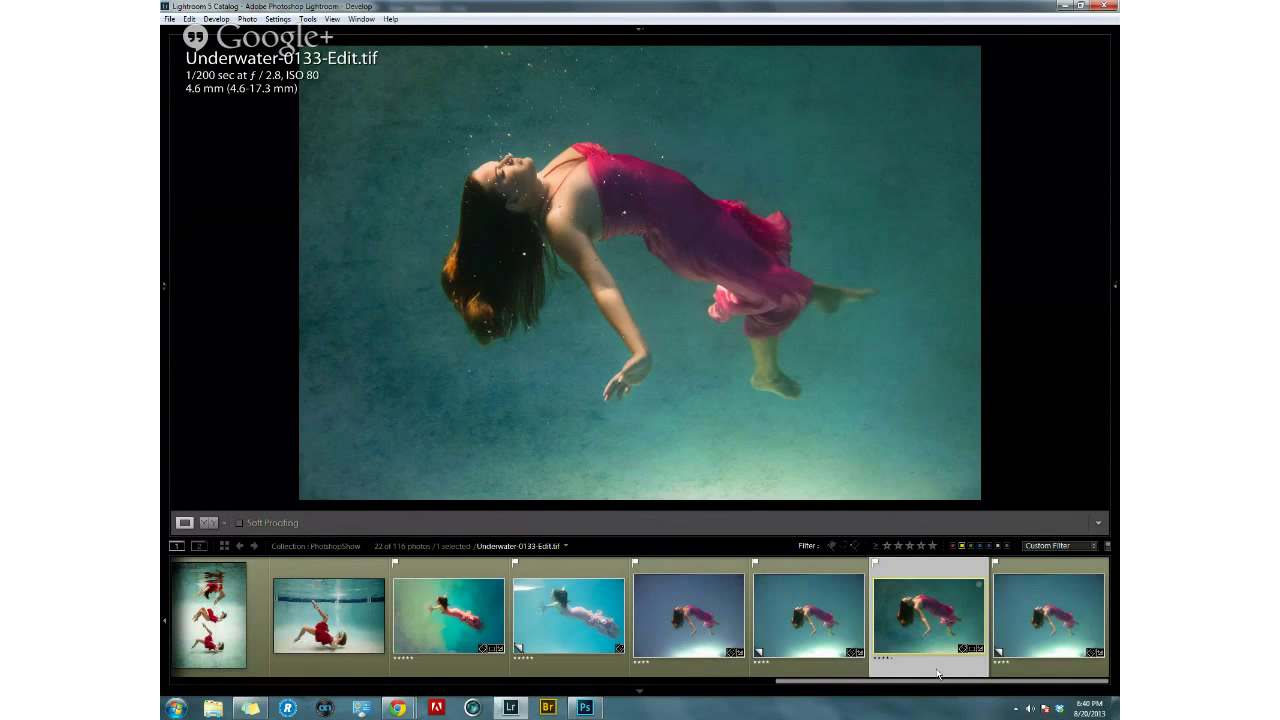
{"action": "left_click", "coordinate": [1054, 675]}
{"action": "left_click", "coordinate": [905, 663]}
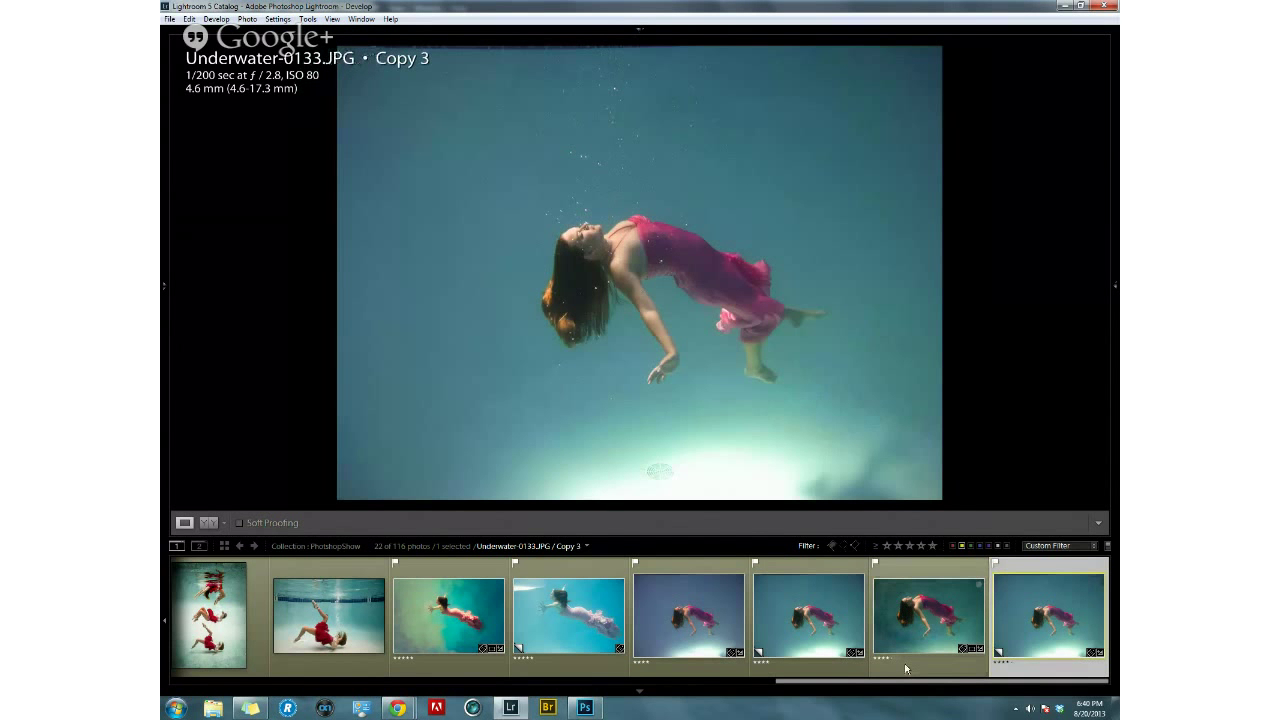
{"action": "left_click", "coordinate": [463, 672]}
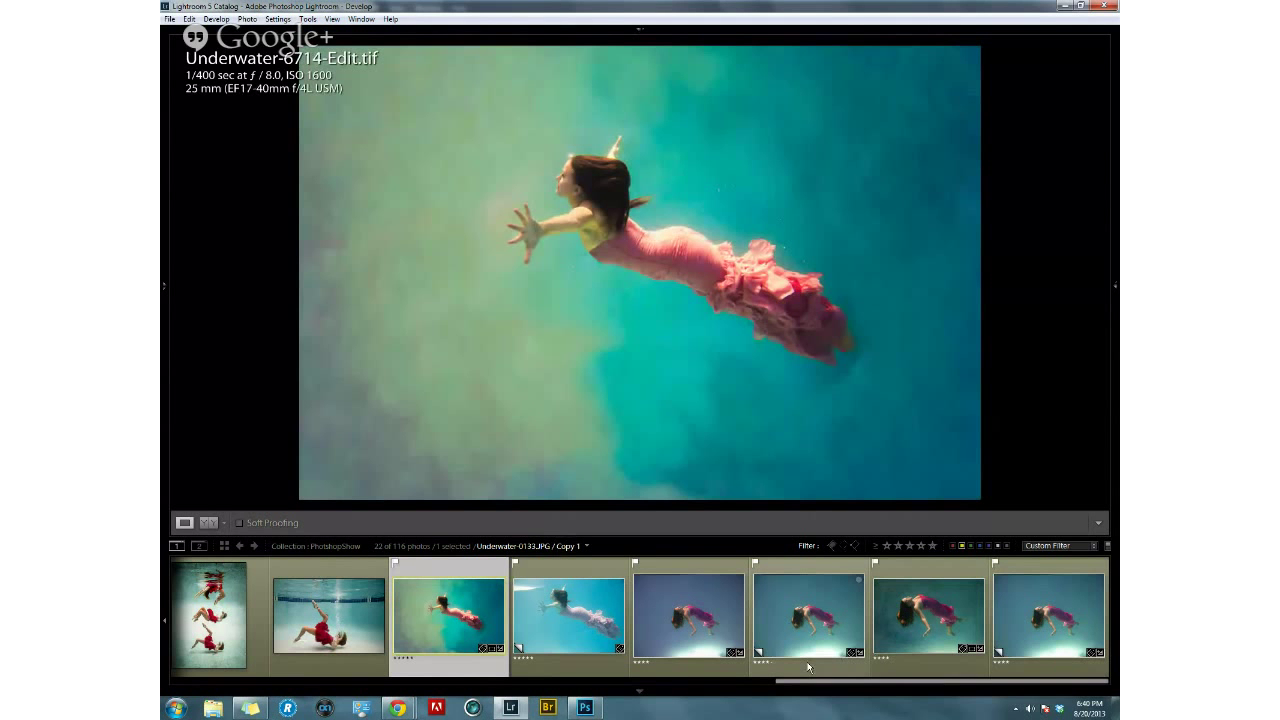
Filter the filmstrip to purple-labelled photos only and view untitled-0988.CR2, underwater-7260.CR2 and UnderwaterBallet-.jpg.
{"action": "left_click", "coordinate": [988, 546]}
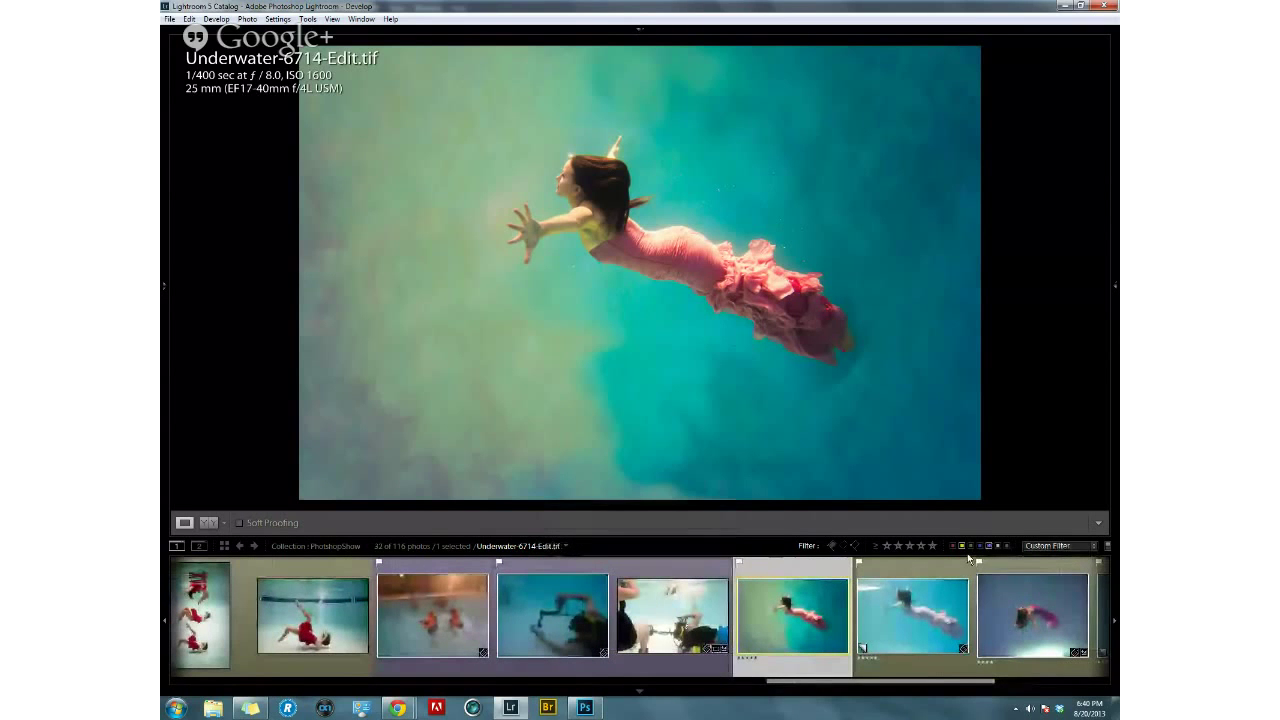
{"action": "left_click", "coordinate": [961, 546]}
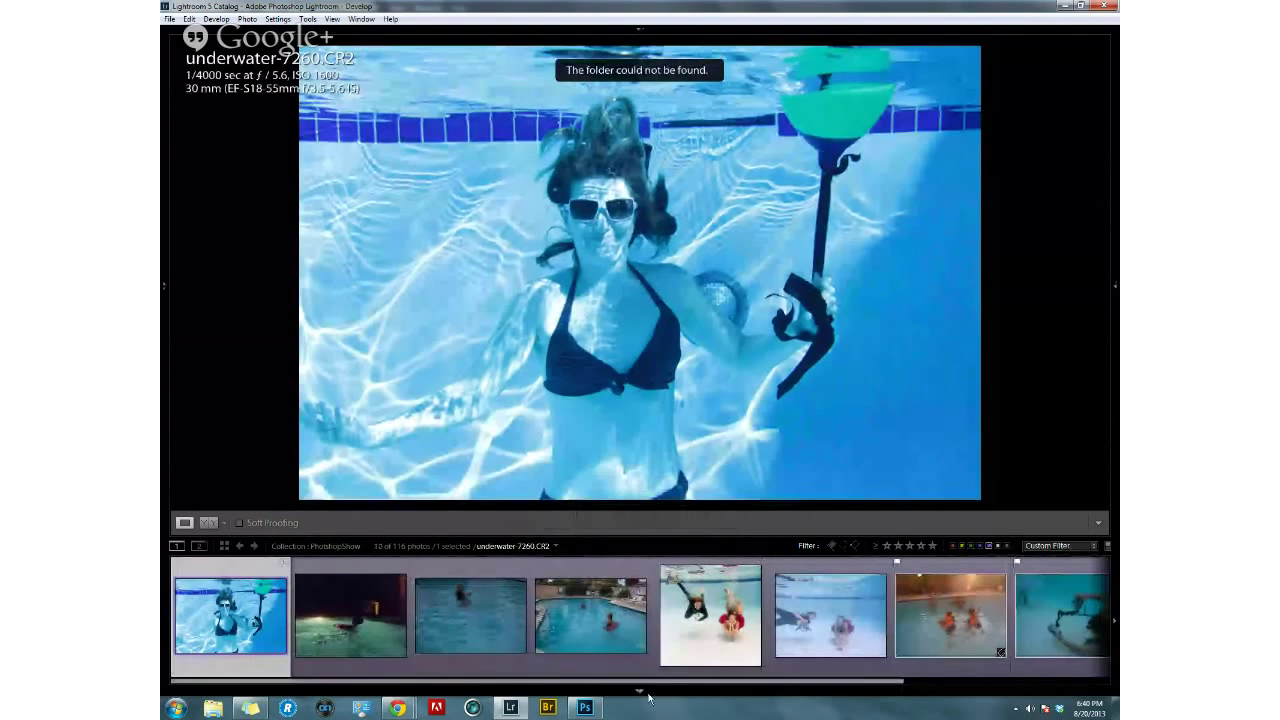
{"action": "left_click", "coordinate": [388, 662]}
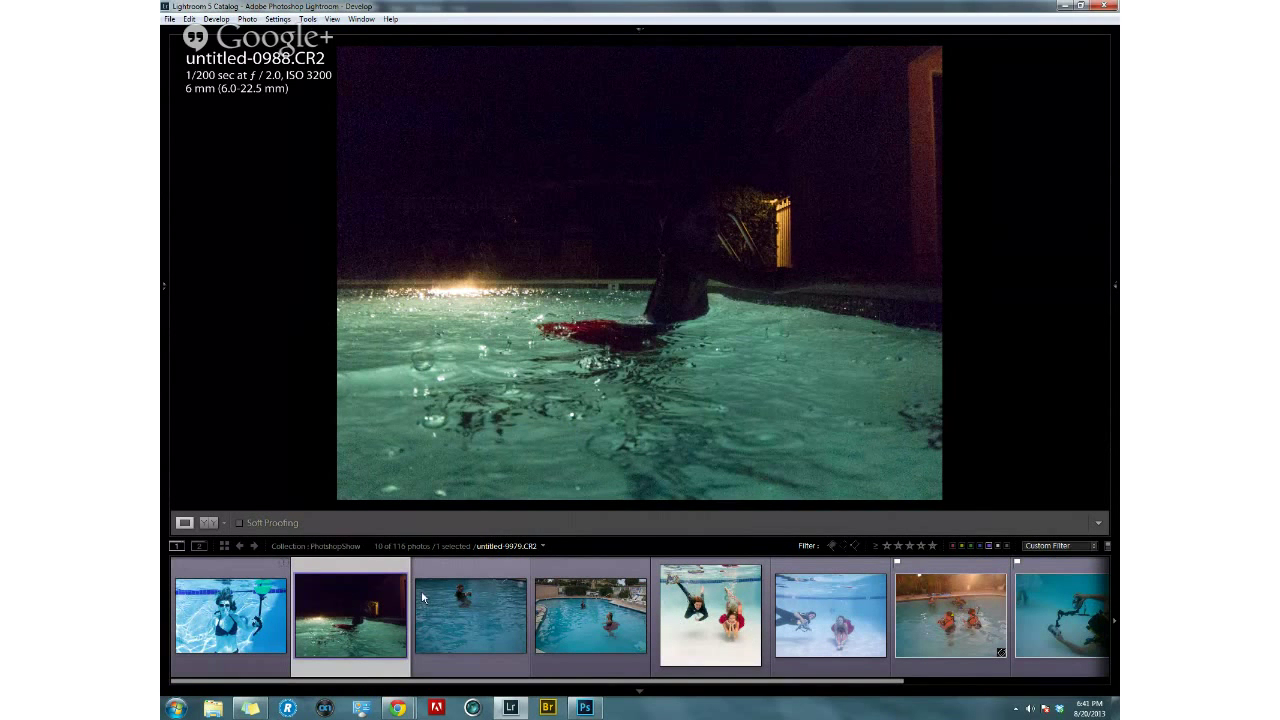
{"action": "left_click", "coordinate": [242, 571]}
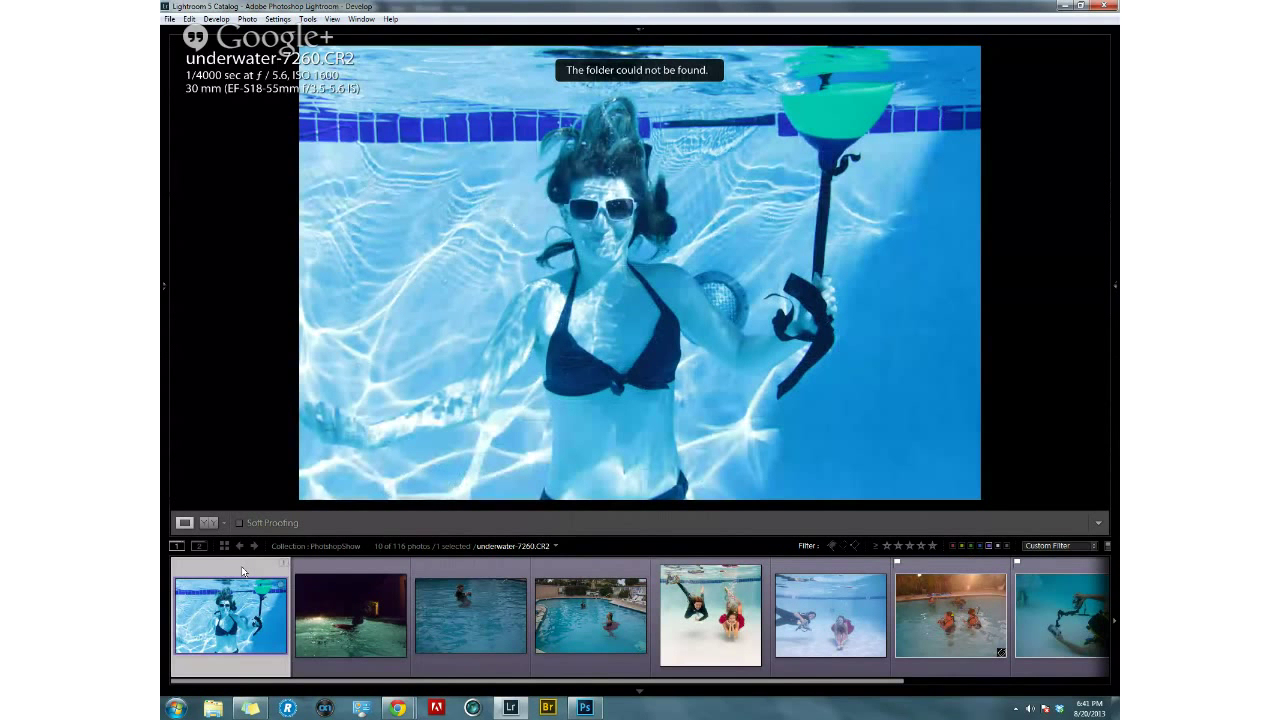
{"action": "left_click", "coordinate": [686, 571]}
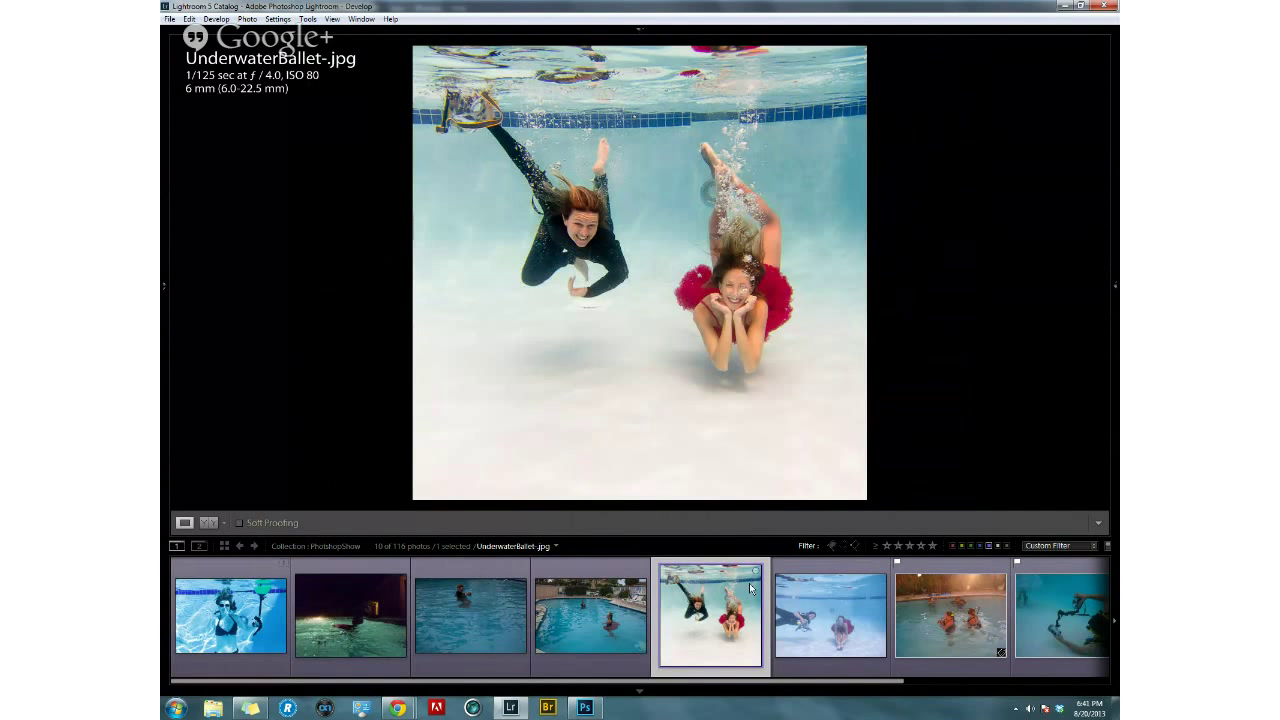
View the behind-the-scenes photos untitled-1291.CR2, untitled-0001.JPG, untitled-0982.CR2, untitled-0103.JPG and _MG_5256.CR2 one after another.
{"action": "left_click", "coordinate": [851, 566]}
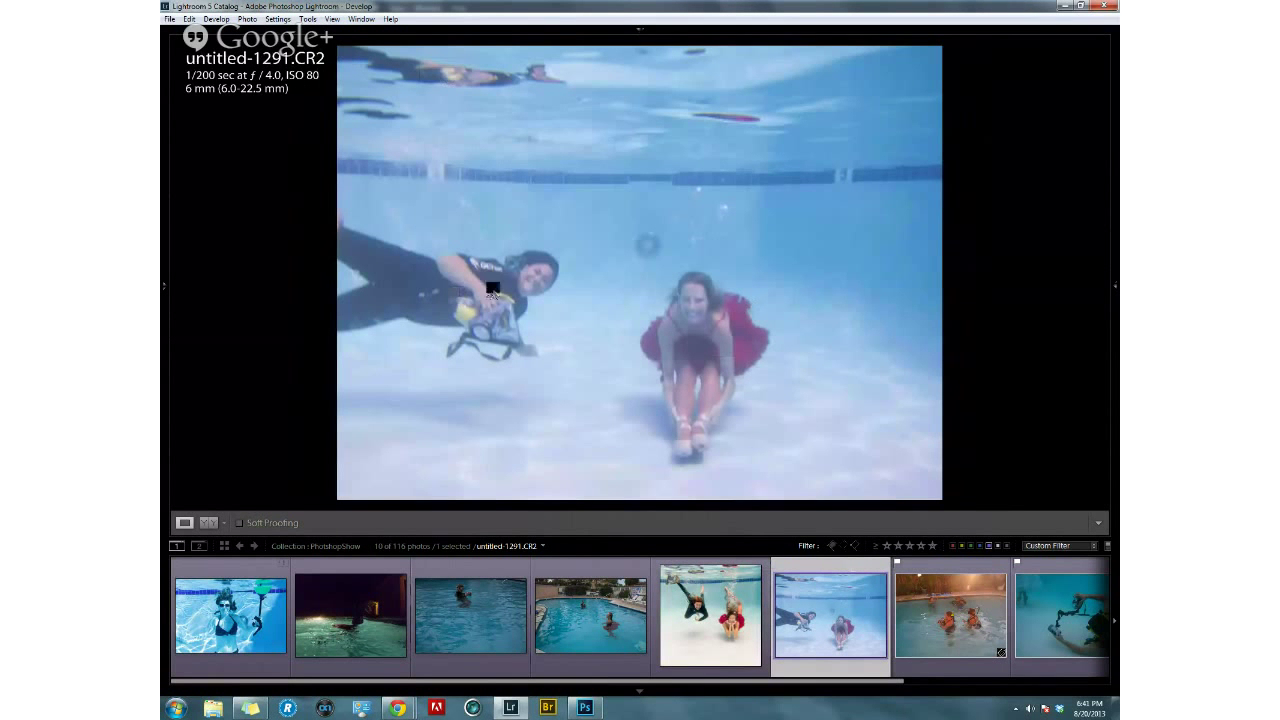
{"action": "left_click", "coordinate": [953, 672]}
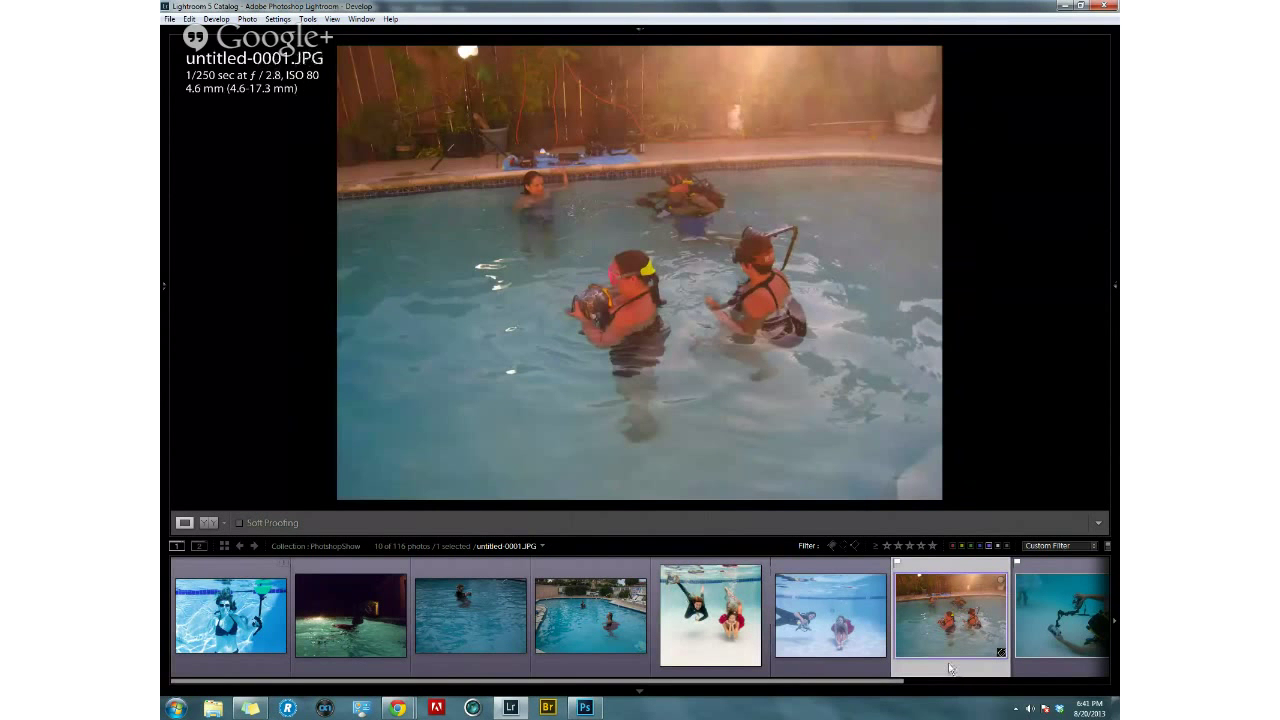
{"action": "scroll", "coordinate": [815, 684], "scroll_direction": "down", "scroll_amount": 2}
{"action": "scroll", "coordinate": [826, 682], "scroll_direction": "down", "scroll_amount": 3}
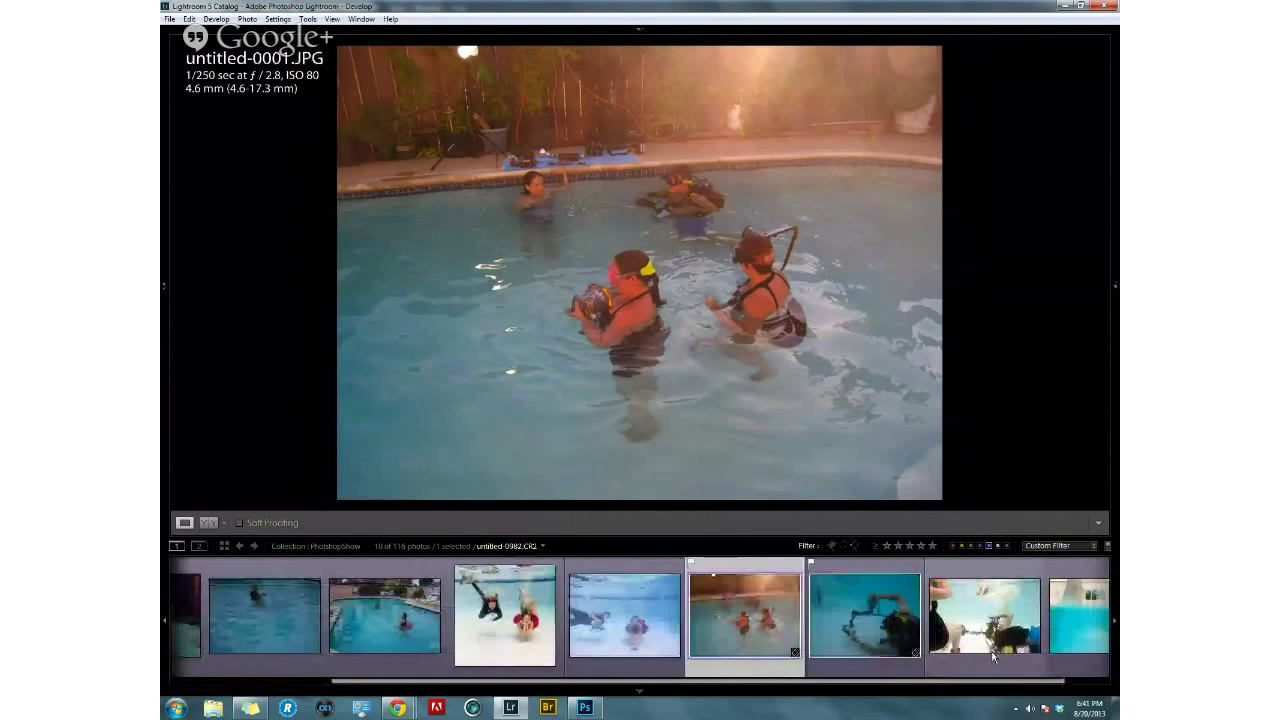
{"action": "left_click", "coordinate": [985, 615]}
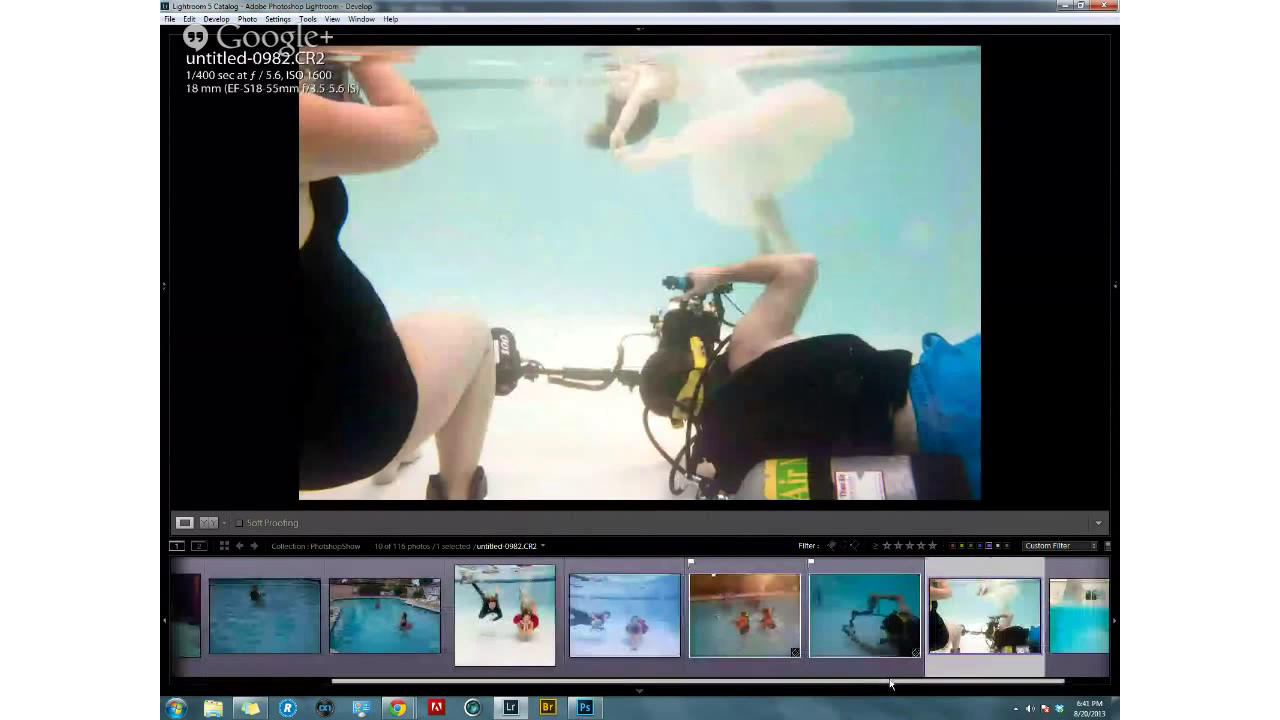
{"action": "left_click", "coordinate": [842, 670]}
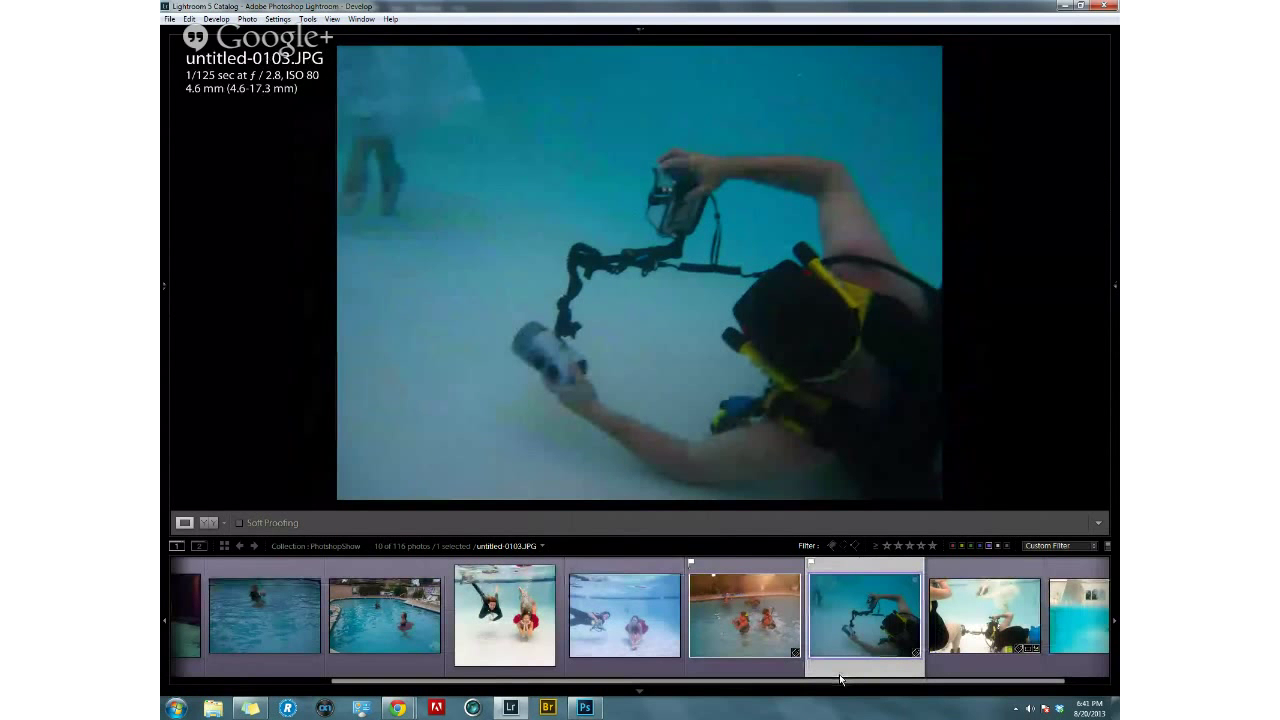
{"action": "left_click_drag", "start_coordinate": [911, 684], "coordinate": [955, 684]}
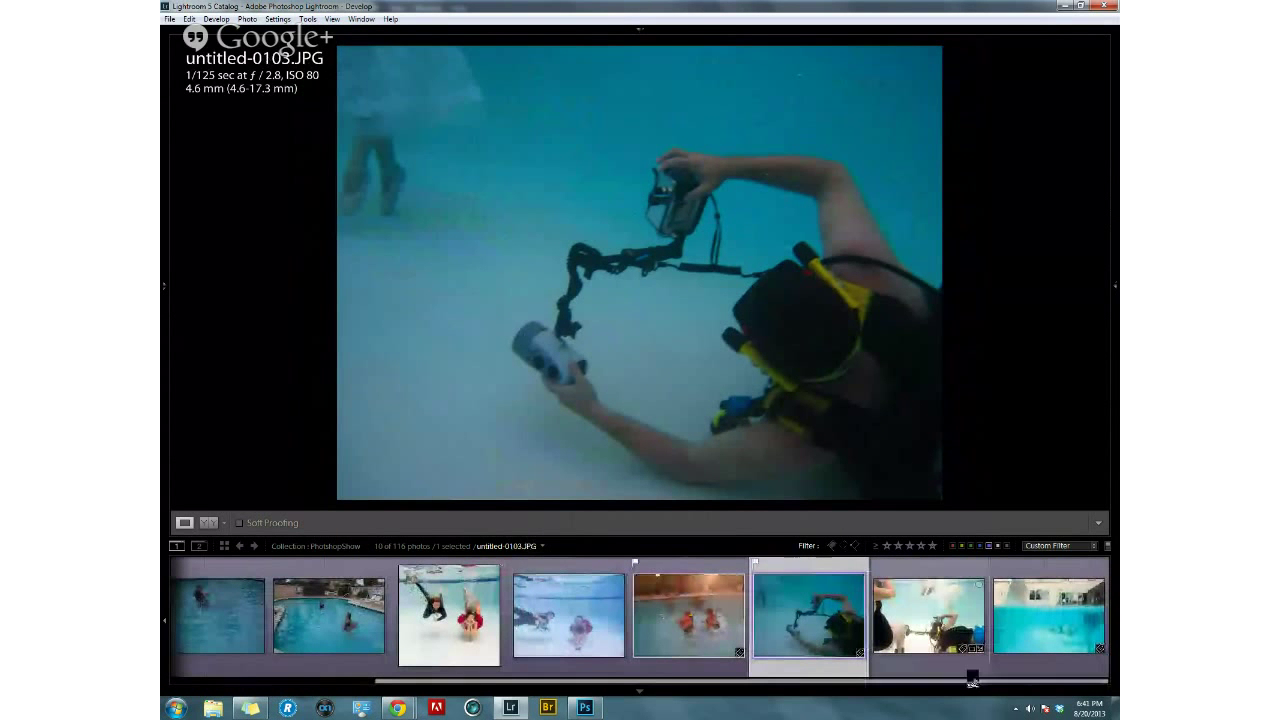
{"action": "left_click", "coordinate": [1011, 656]}
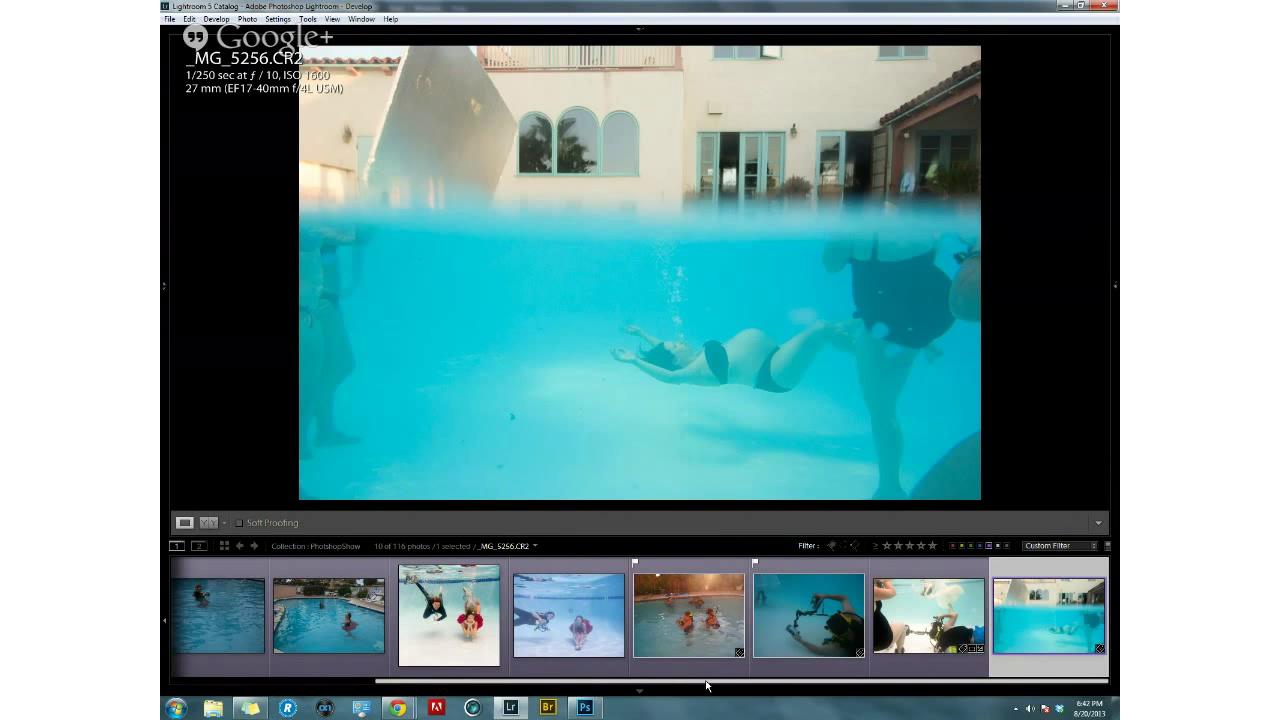
Remove the purple label filter from the filmstrip and view Underwater-0133.JPG, the floating woman in the magenta dress.
{"action": "left_click_drag", "start_coordinate": [704, 684], "coordinate": [384, 706]}
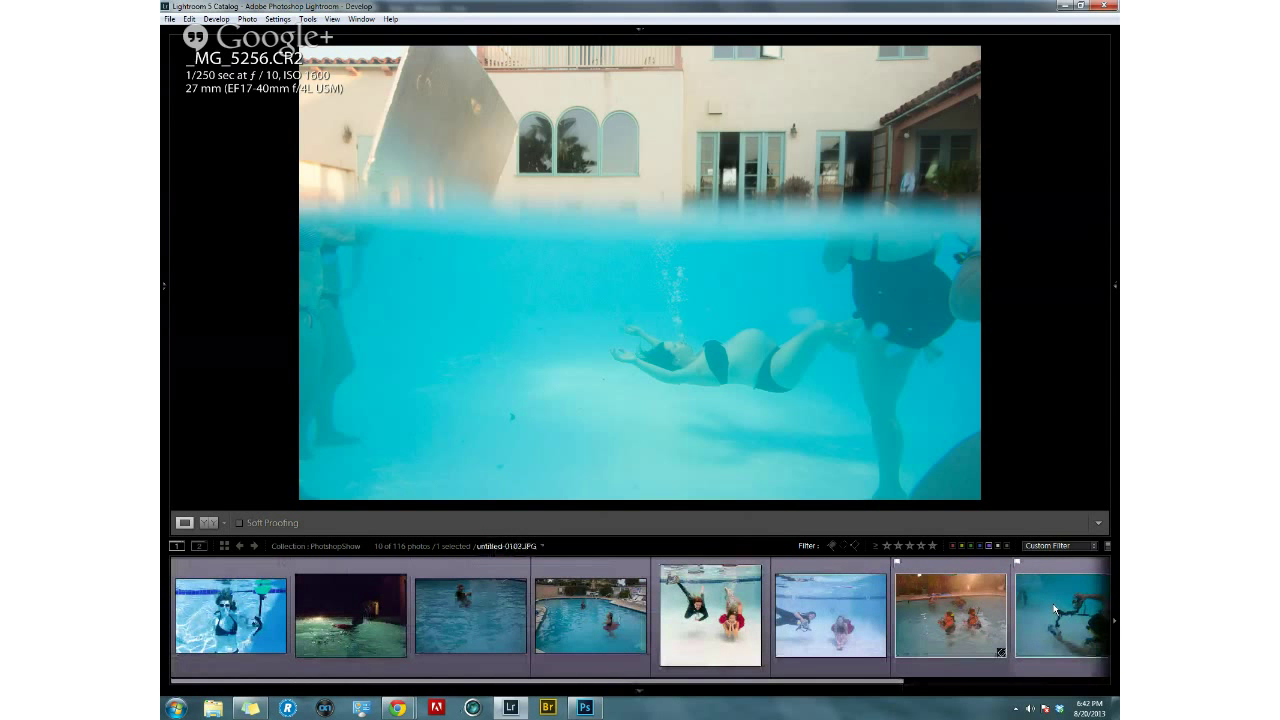
{"action": "left_click", "coordinate": [990, 546]}
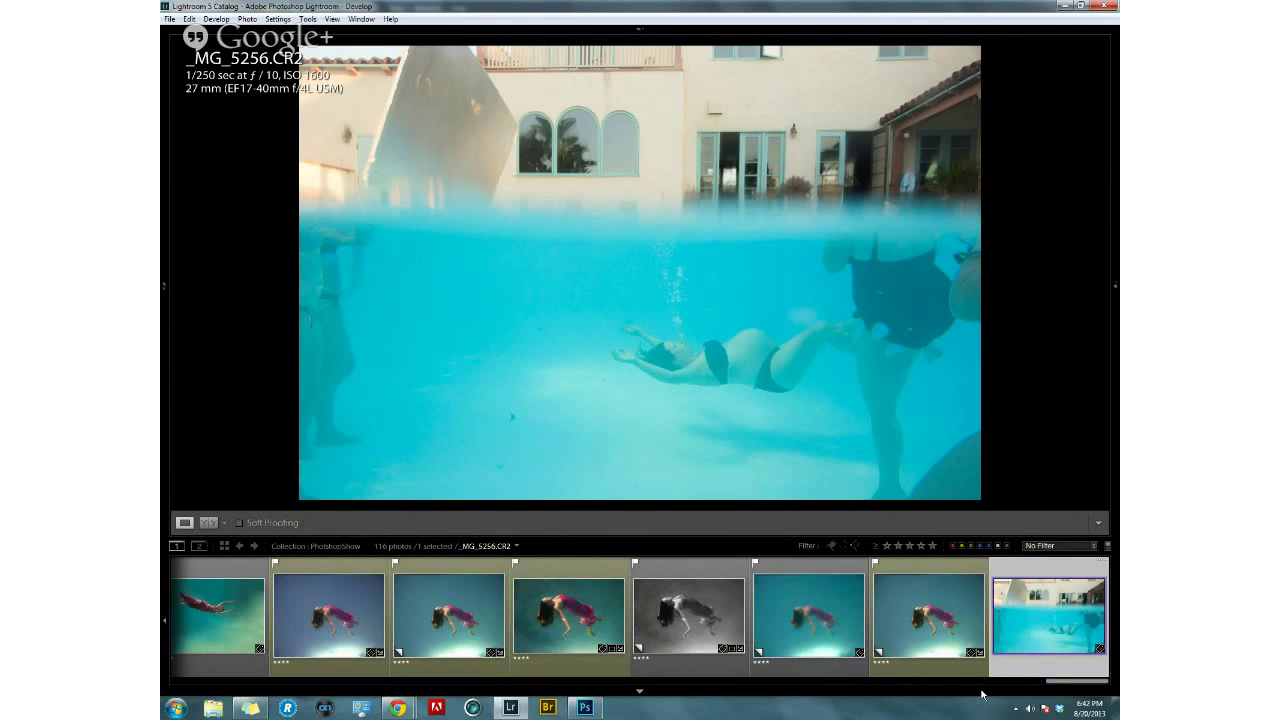
{"action": "left_click_drag", "start_coordinate": [1062, 683], "coordinate": [1046, 709]}
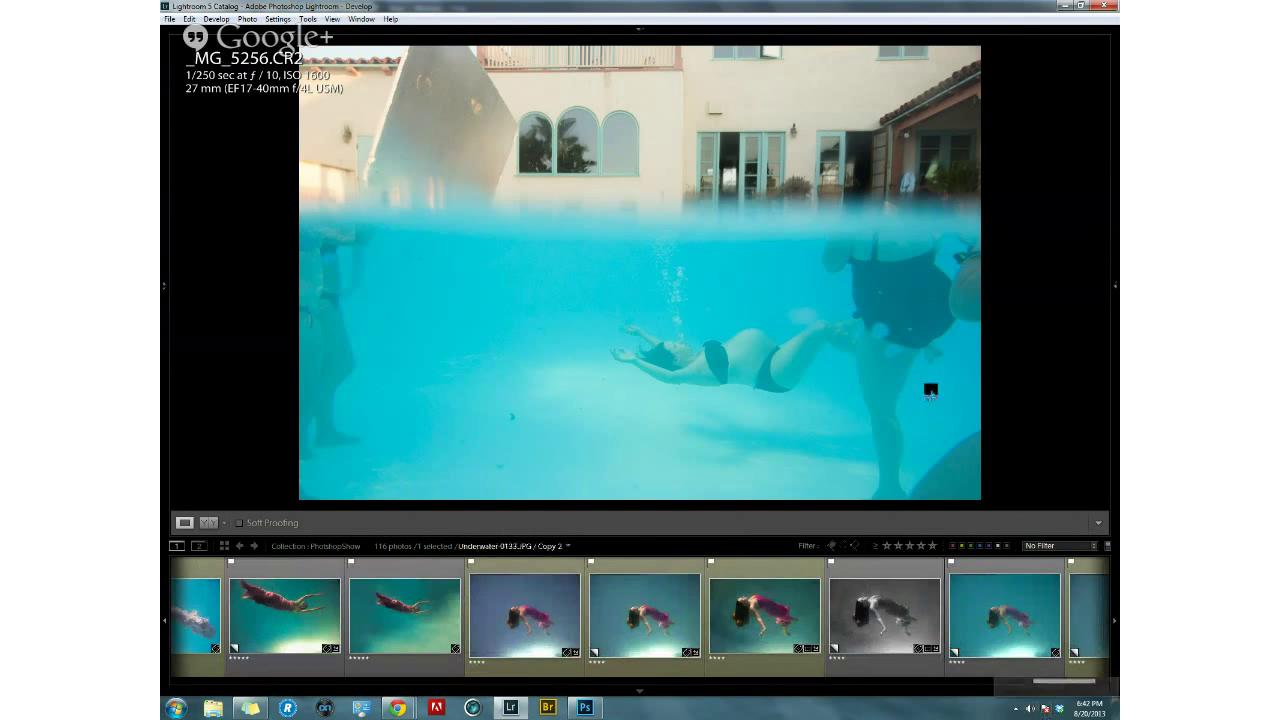
{"action": "left_click", "coordinate": [654, 621]}
{"action": "left_click", "coordinate": [578, 620]}
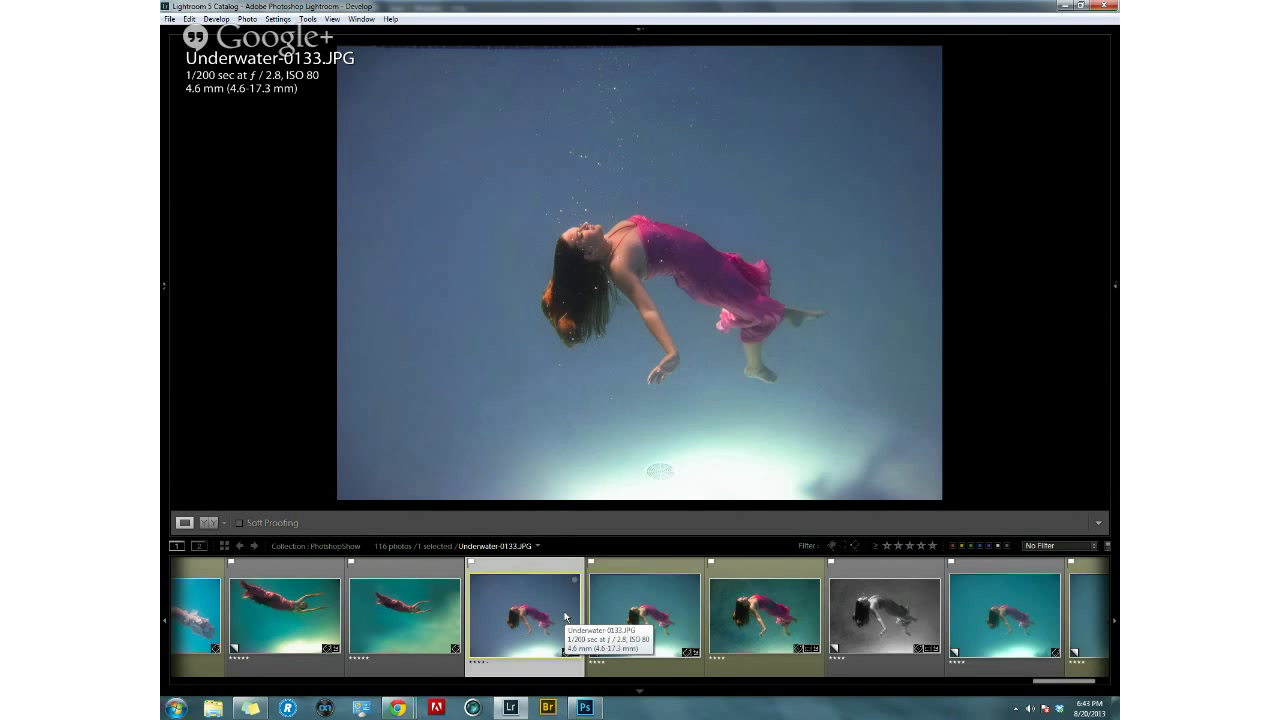
Find the red-tutu ballerina photos in the filmstrip and view untitled-1072.CR2 and untitled-1120.CR2.
{"action": "left_click_drag", "start_coordinate": [1046, 683], "coordinate": [933, 703]}
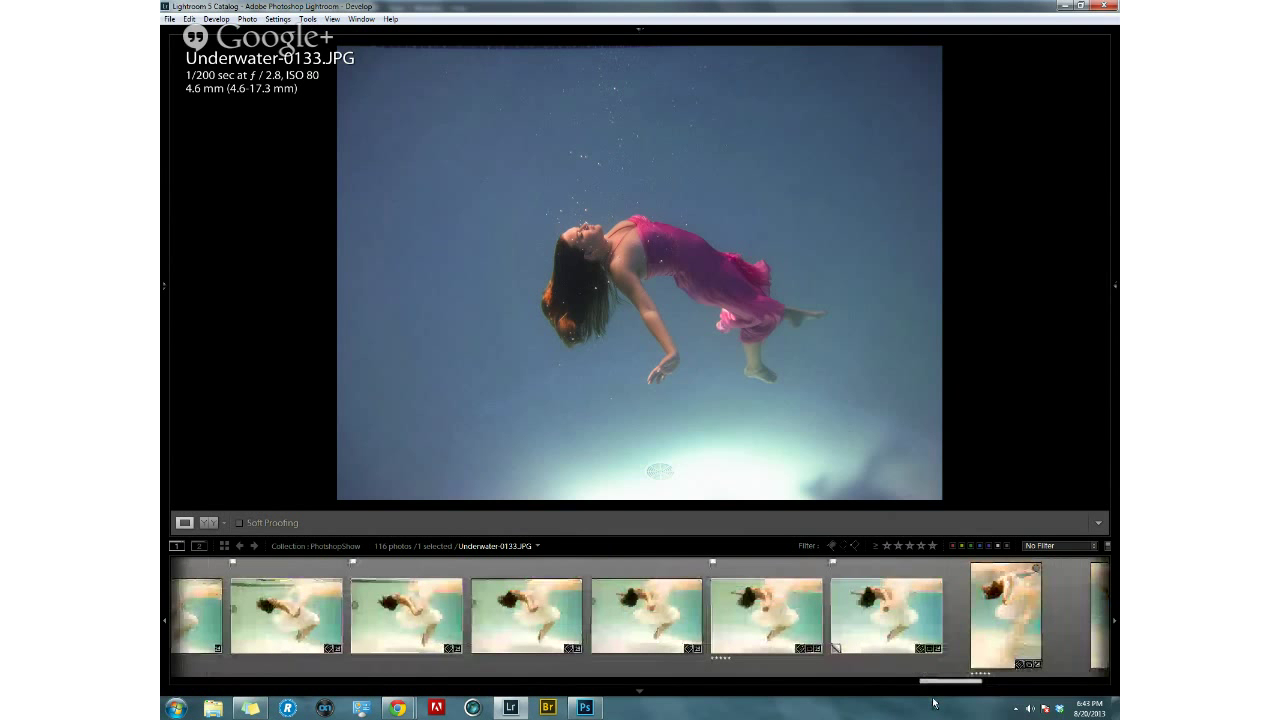
{"action": "left_click_drag", "start_coordinate": [933, 703], "coordinate": [656, 716]}
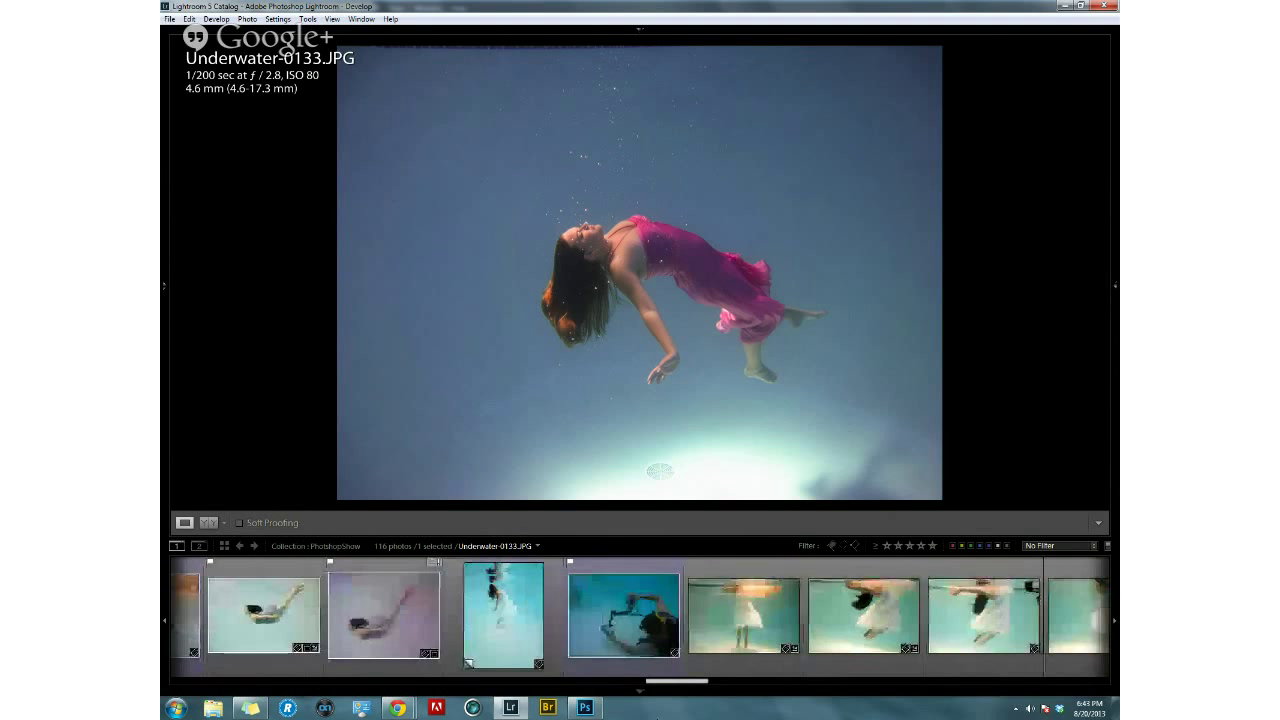
{"action": "scroll", "coordinate": [776, 656], "scroll_direction": "up", "scroll_amount": 6}
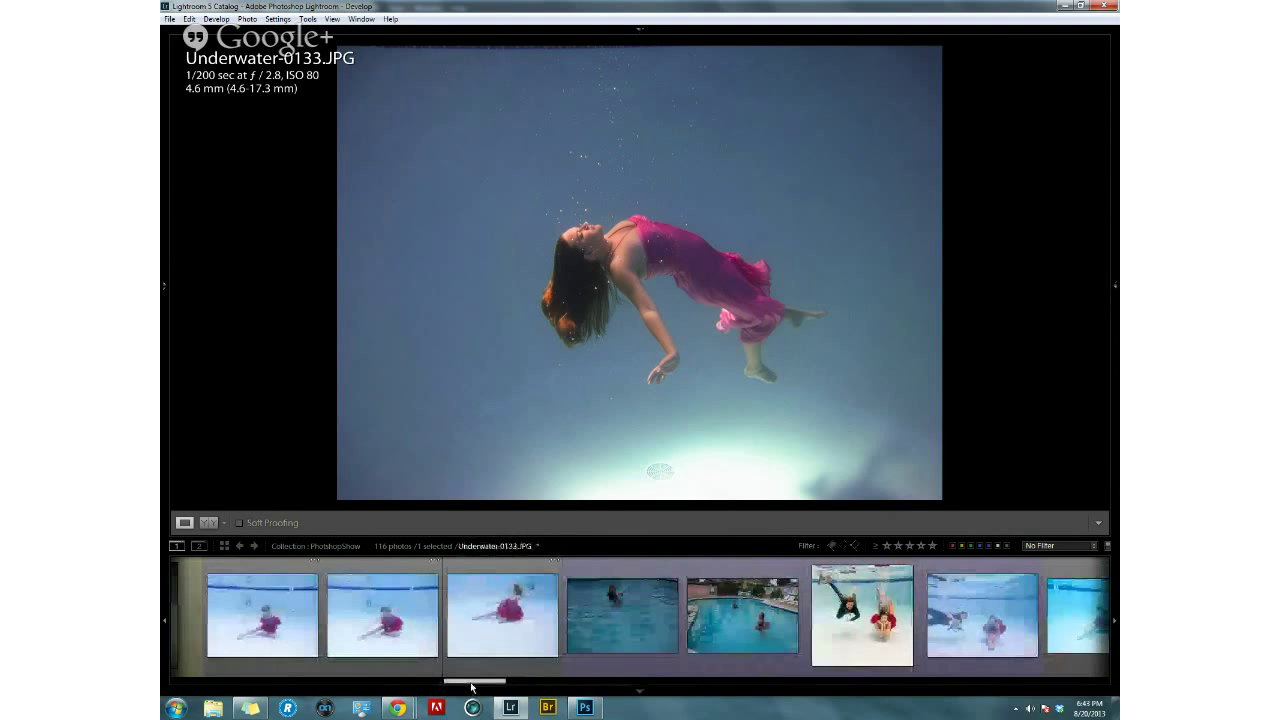
{"action": "left_click_drag", "start_coordinate": [472, 688], "coordinate": [445, 690]}
{"action": "left_click", "coordinate": [461, 652]}
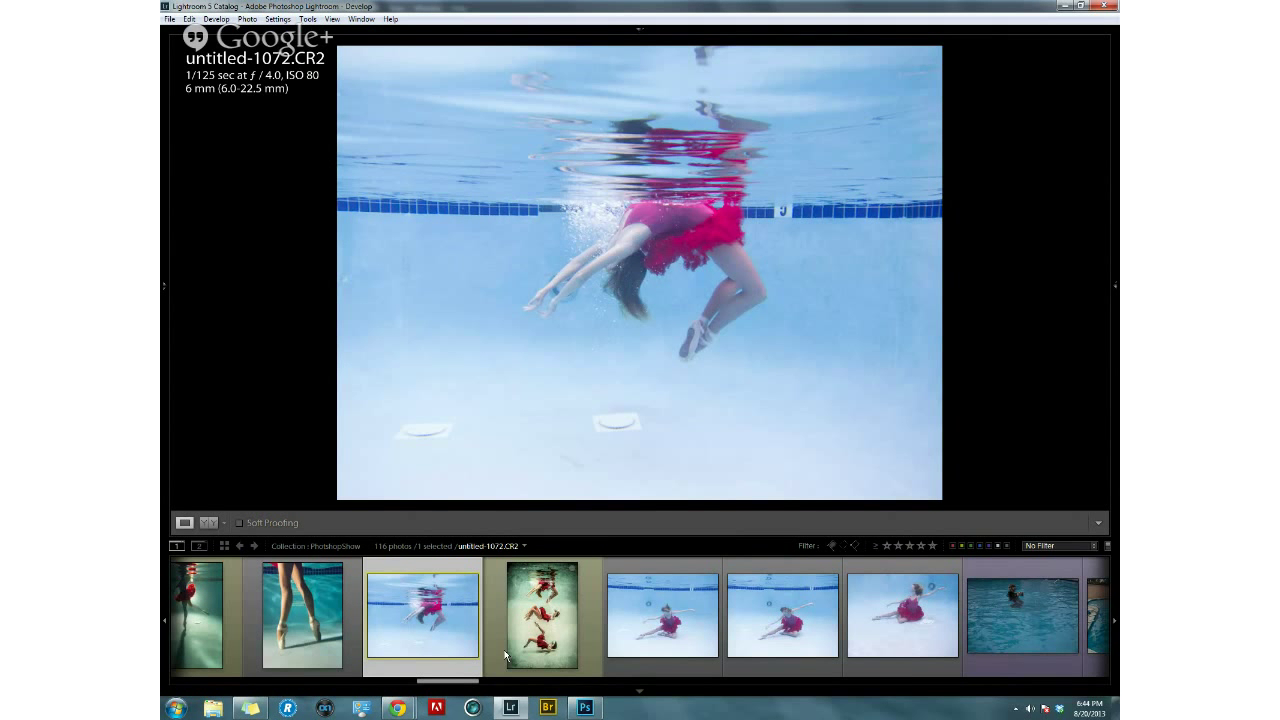
{"action": "left_click", "coordinate": [874, 666]}
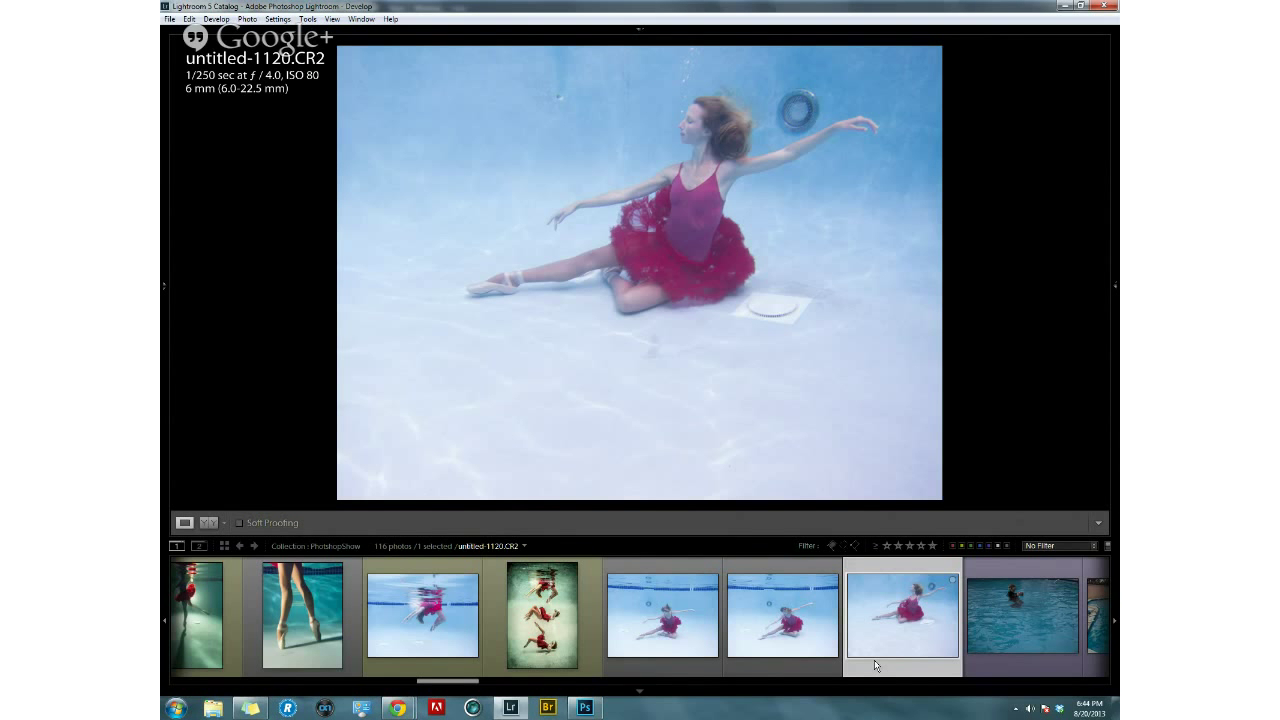
Compare iPad (256).jpg, the finished kneeling ballerina image, with the original untitled-9992.CR2 and its Copy 1.
{"action": "left_click_drag", "start_coordinate": [423, 685], "coordinate": [495, 683]}
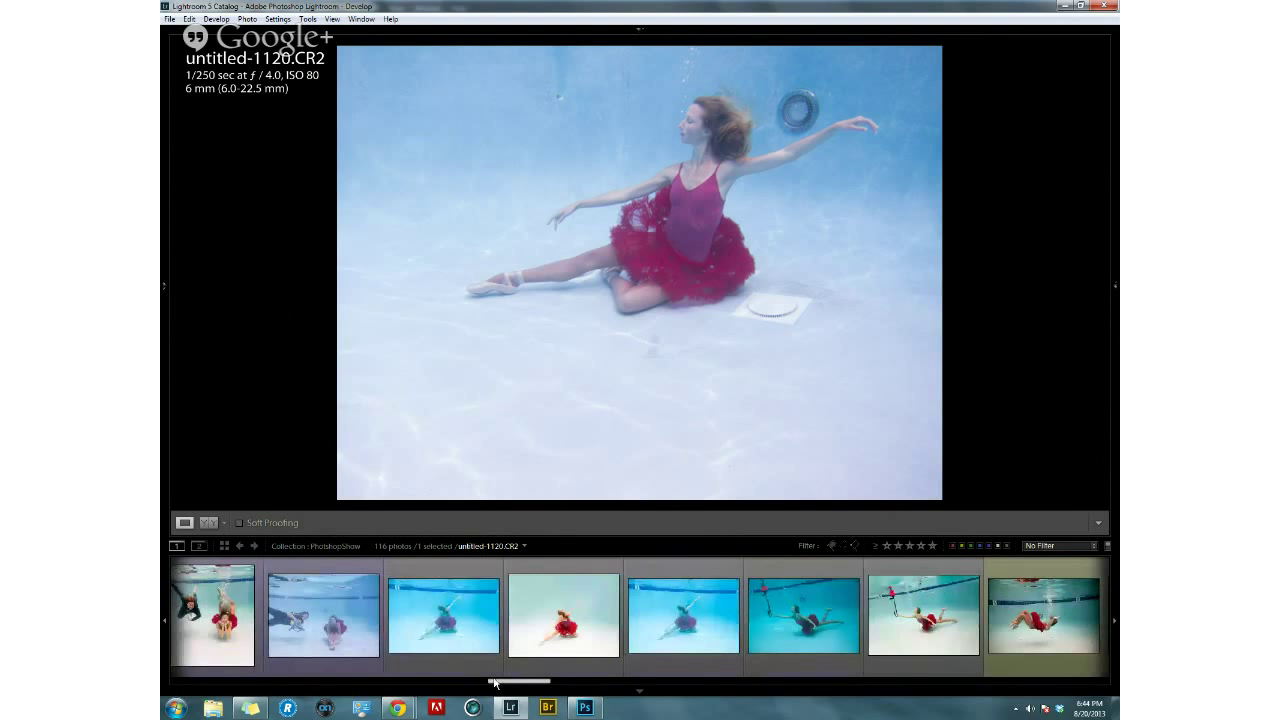
{"action": "left_click", "coordinate": [512, 652]}
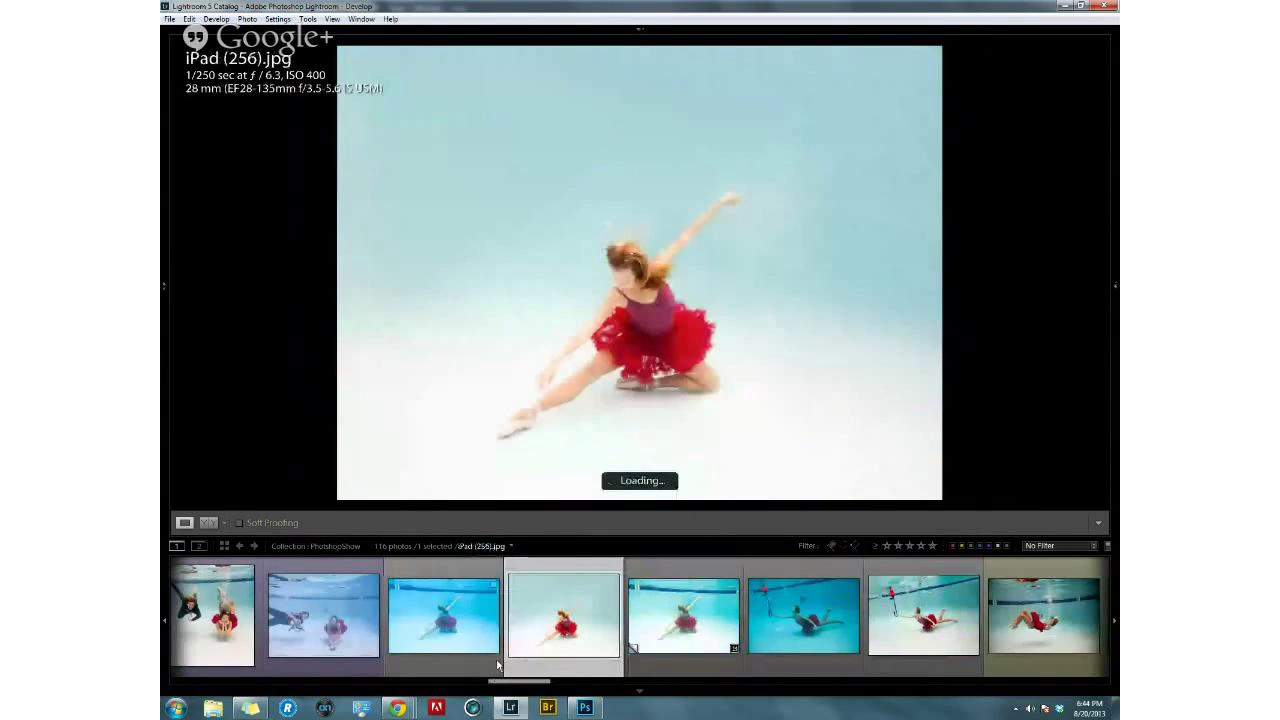
{"action": "left_click", "coordinate": [492, 668]}
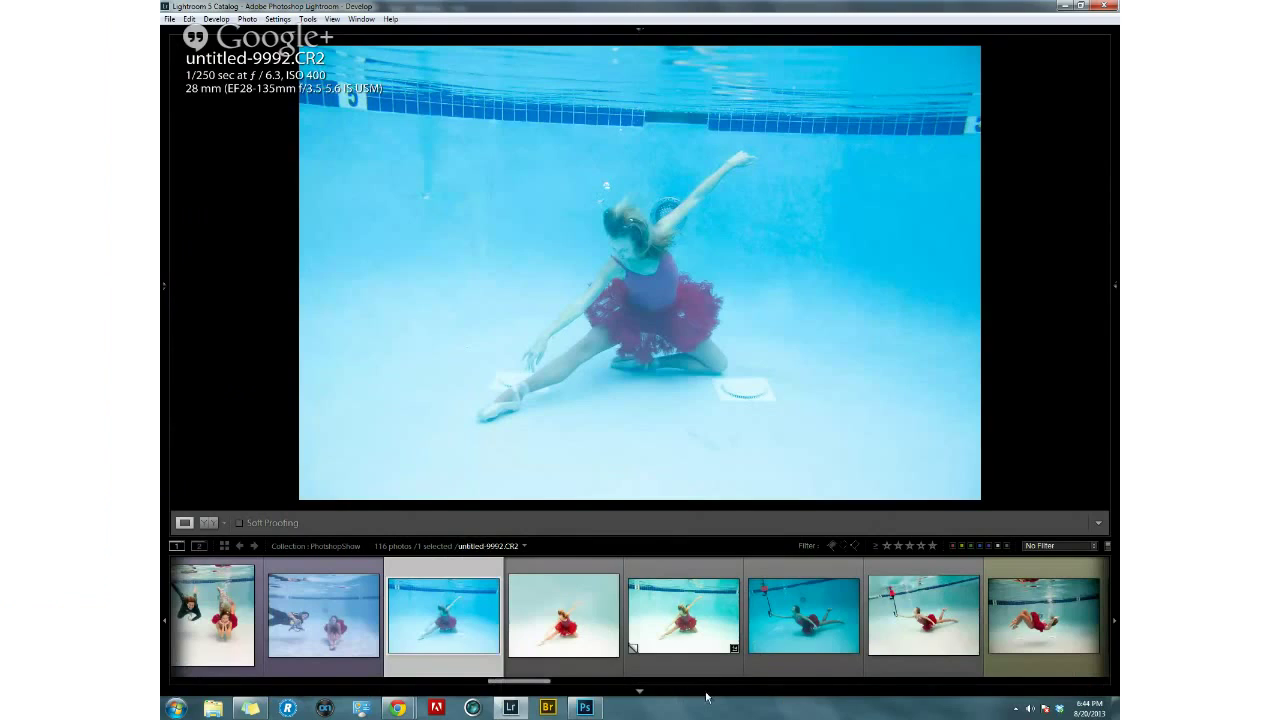
{"action": "key", "text": "ctrl+apostrophe"}
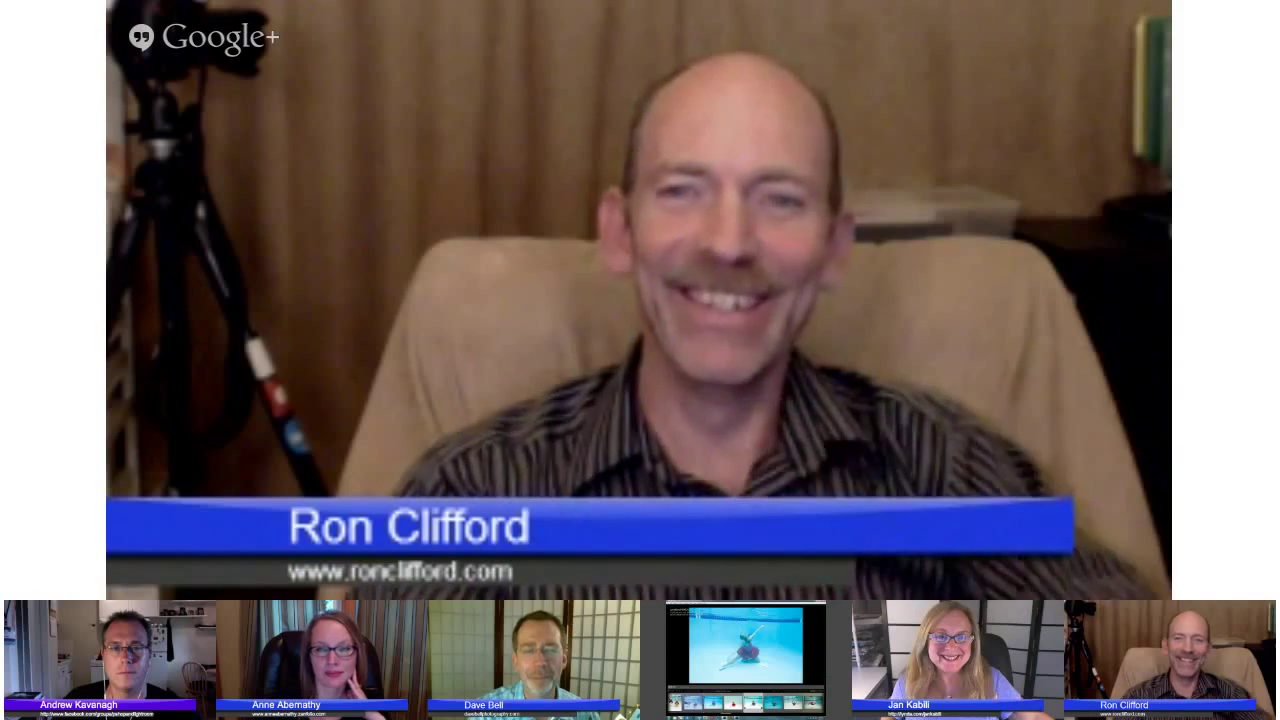
{"action": "left_click", "coordinate": [712, 667]}
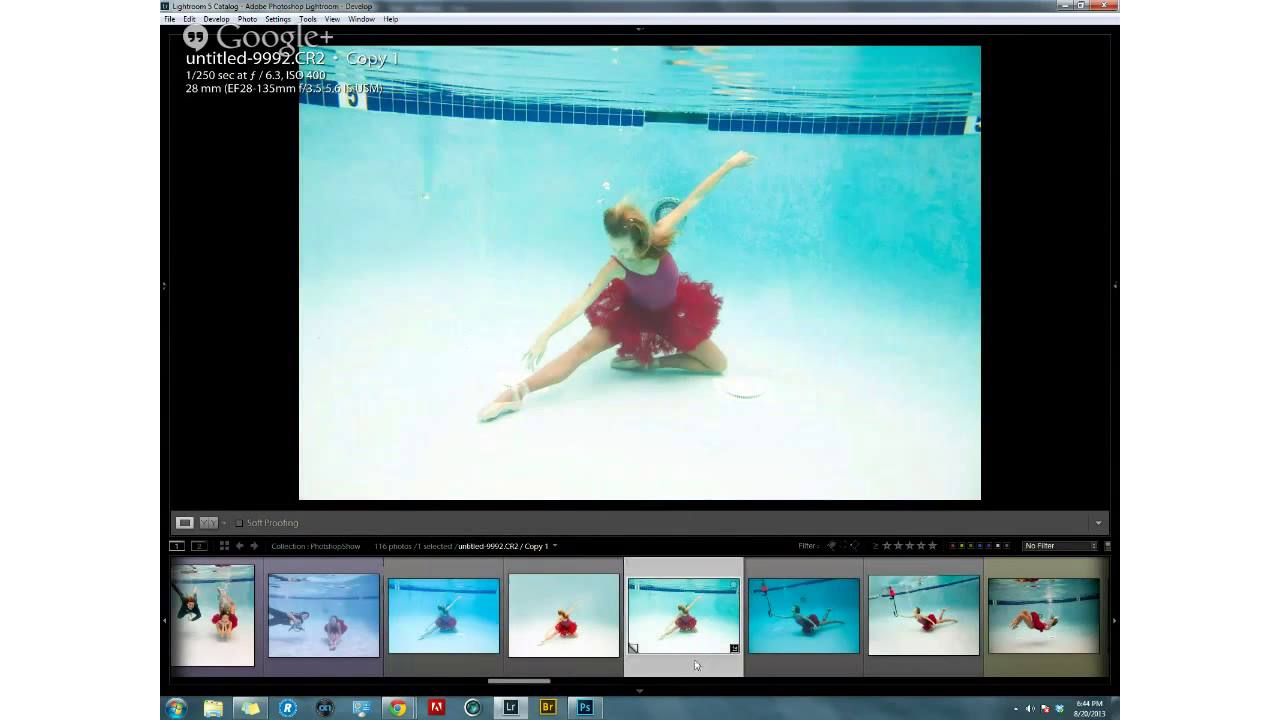
Reveal the Develop adjustments and compare the Basic settings of untitled-9992.CR2 Copy 1 with those of the original.
{"action": "left_click", "coordinate": [1116, 287]}
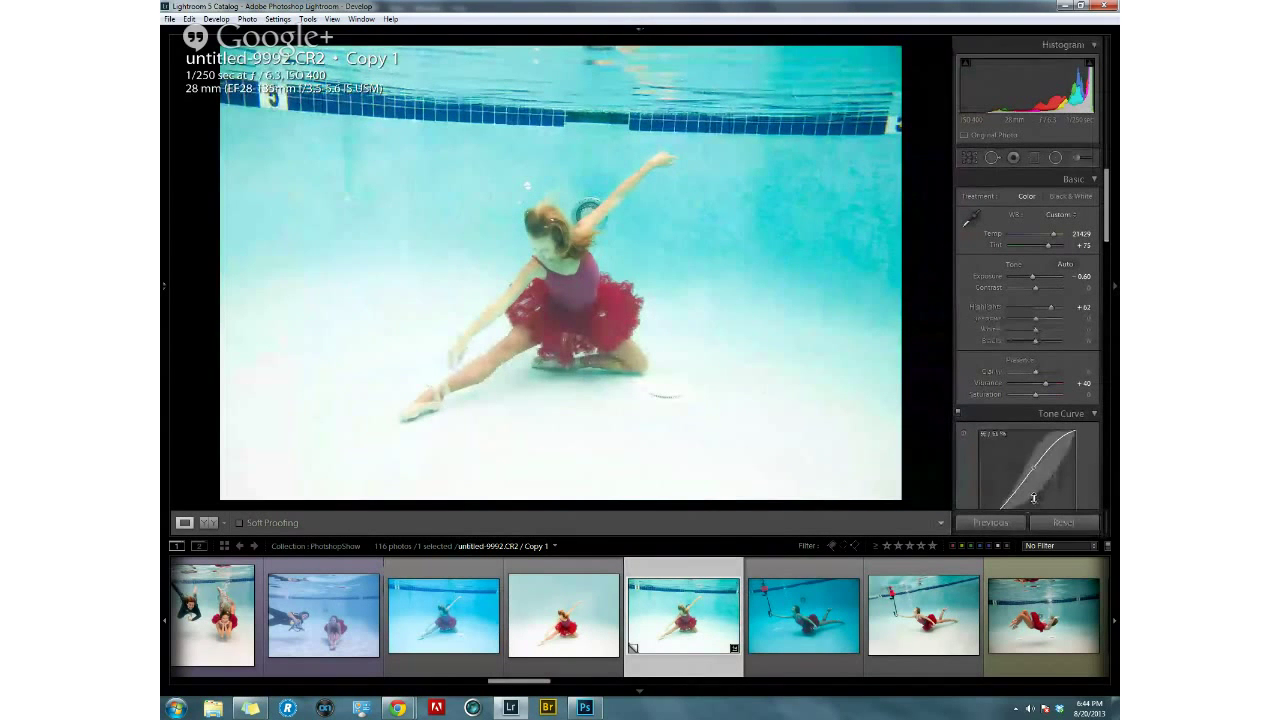
{"action": "left_click", "coordinate": [456, 568]}
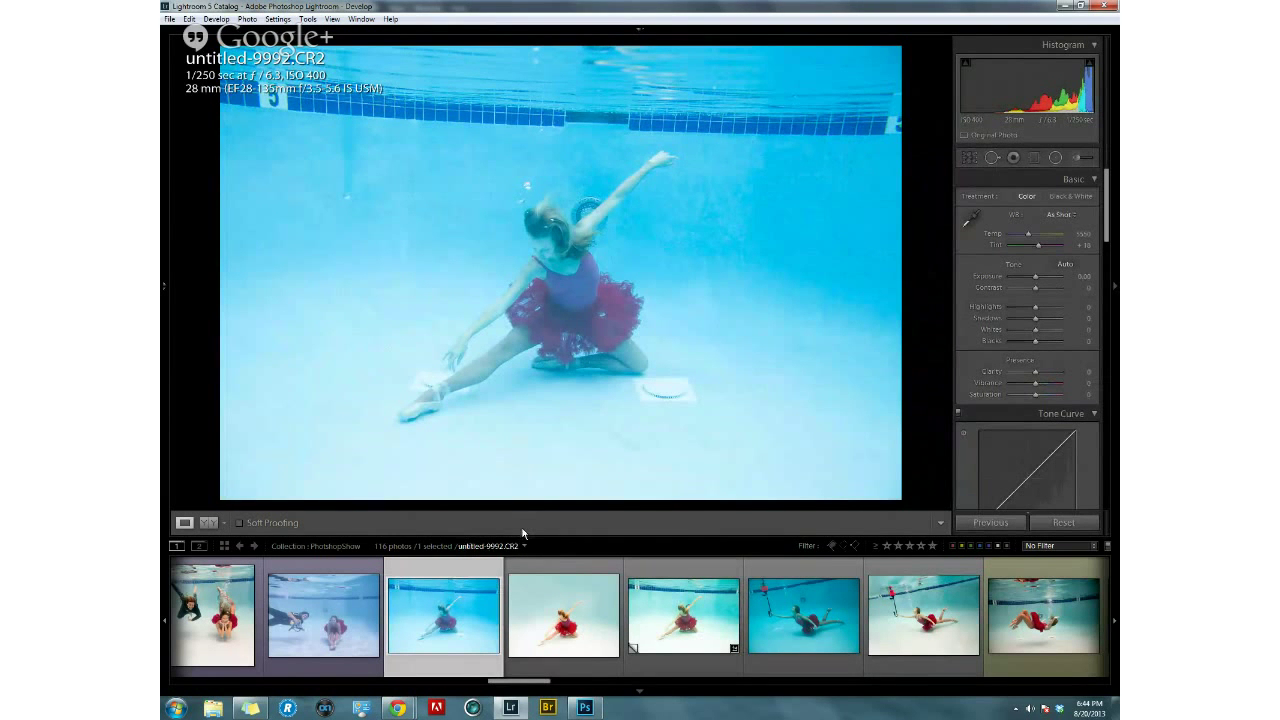
{"action": "key", "text": "ctrl+apostrophe"}
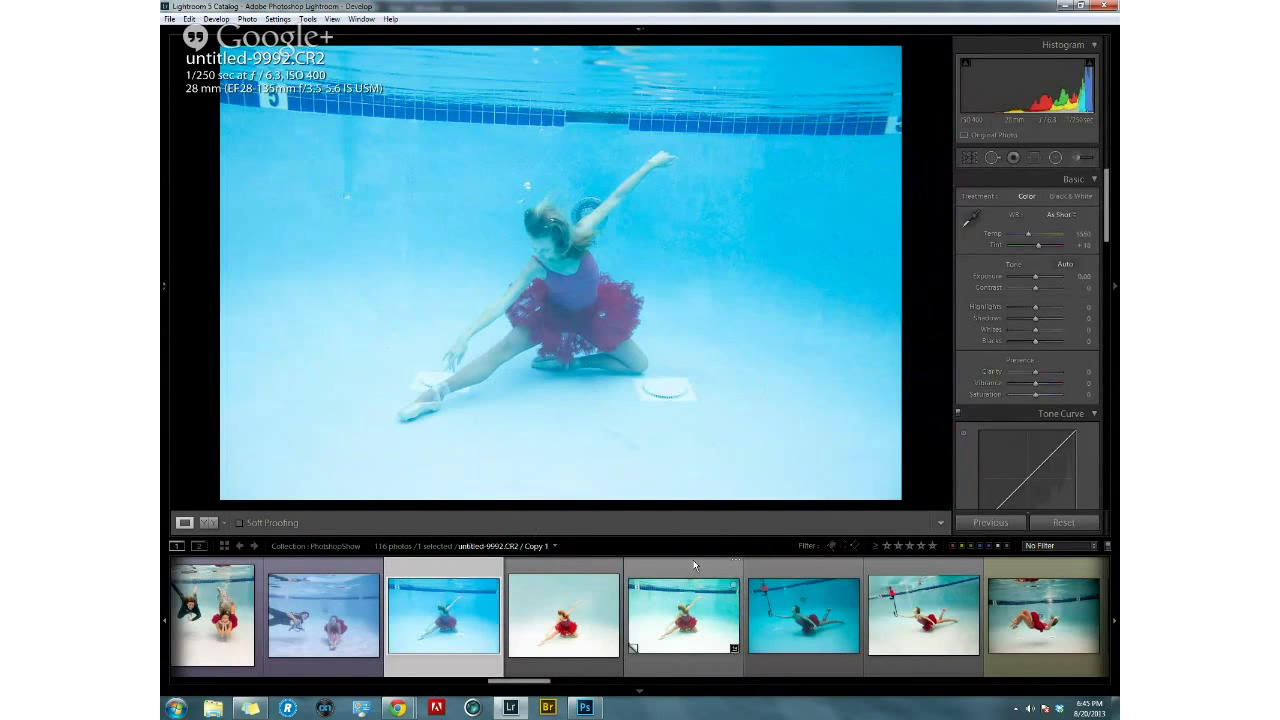
{"action": "left_click", "coordinate": [694, 566]}
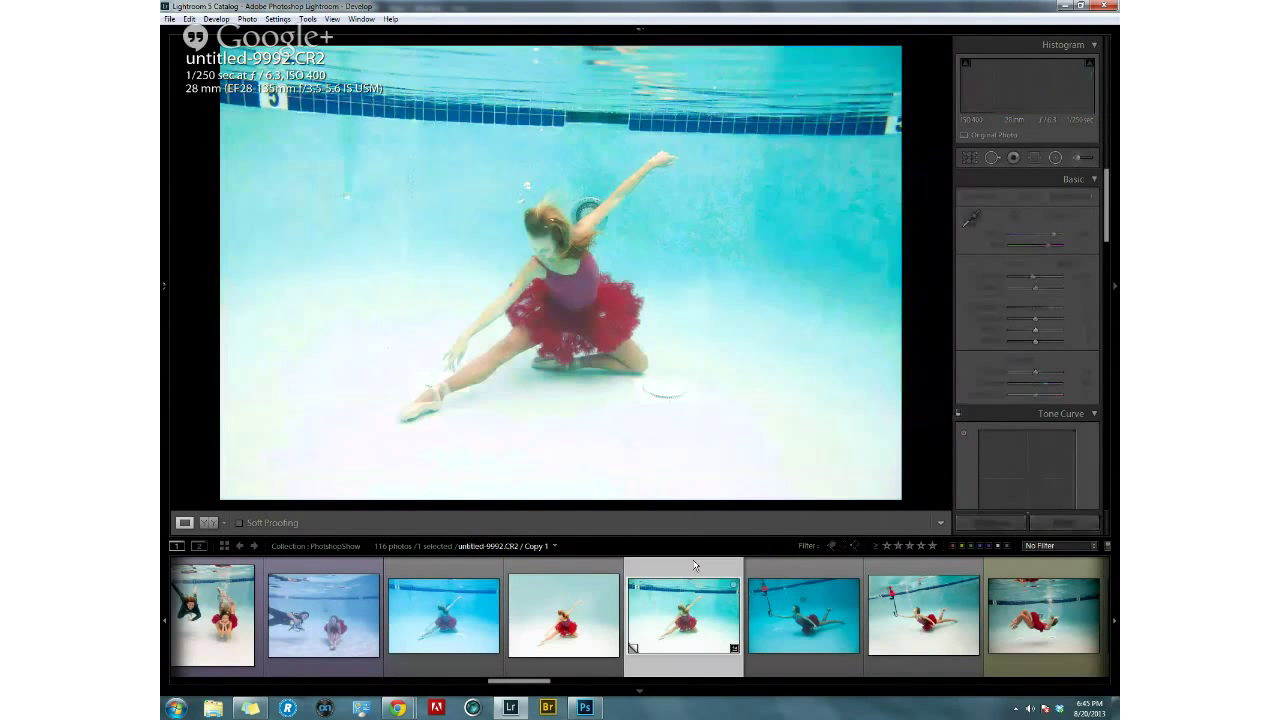
Examine the Develop settings of the original untitled-9992.CR2 from Basic down to Camera Calibration.
{"action": "left_click", "coordinate": [444, 567]}
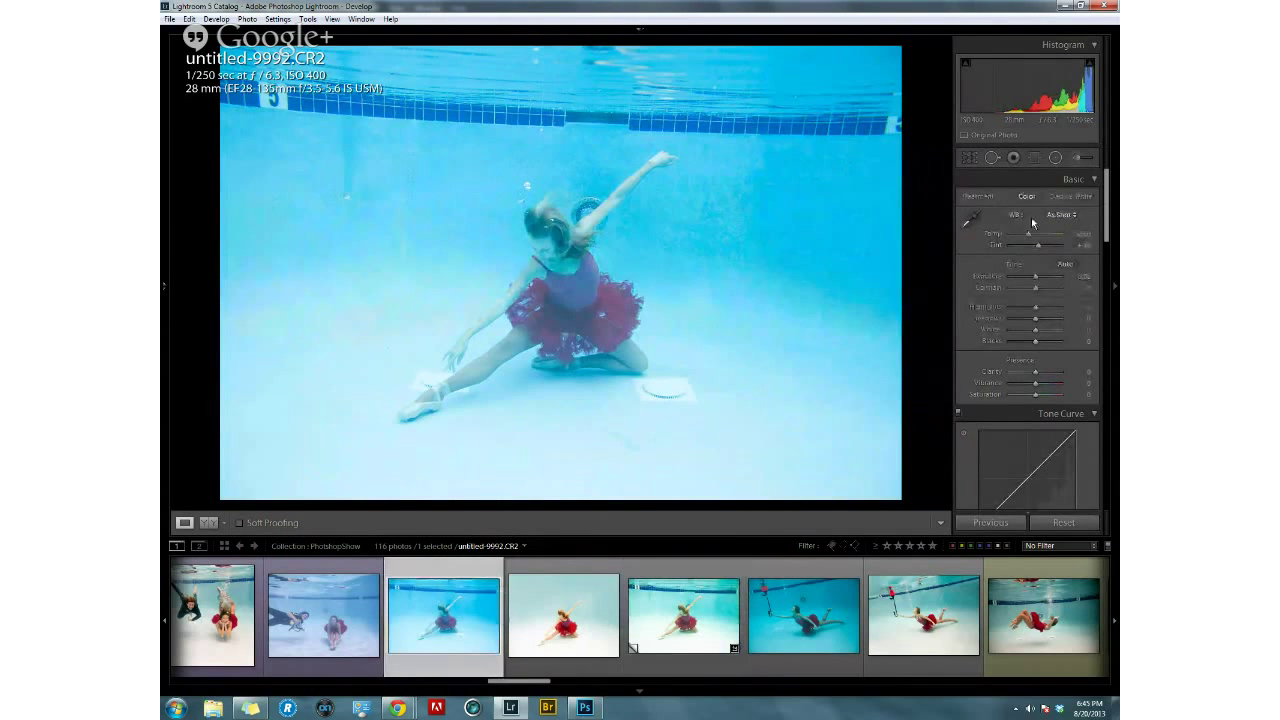
{"action": "scroll", "coordinate": [1022, 240], "scroll_direction": "down", "scroll_amount": 3}
{"action": "scroll", "coordinate": [1018, 370], "scroll_direction": "down", "scroll_amount": 10}
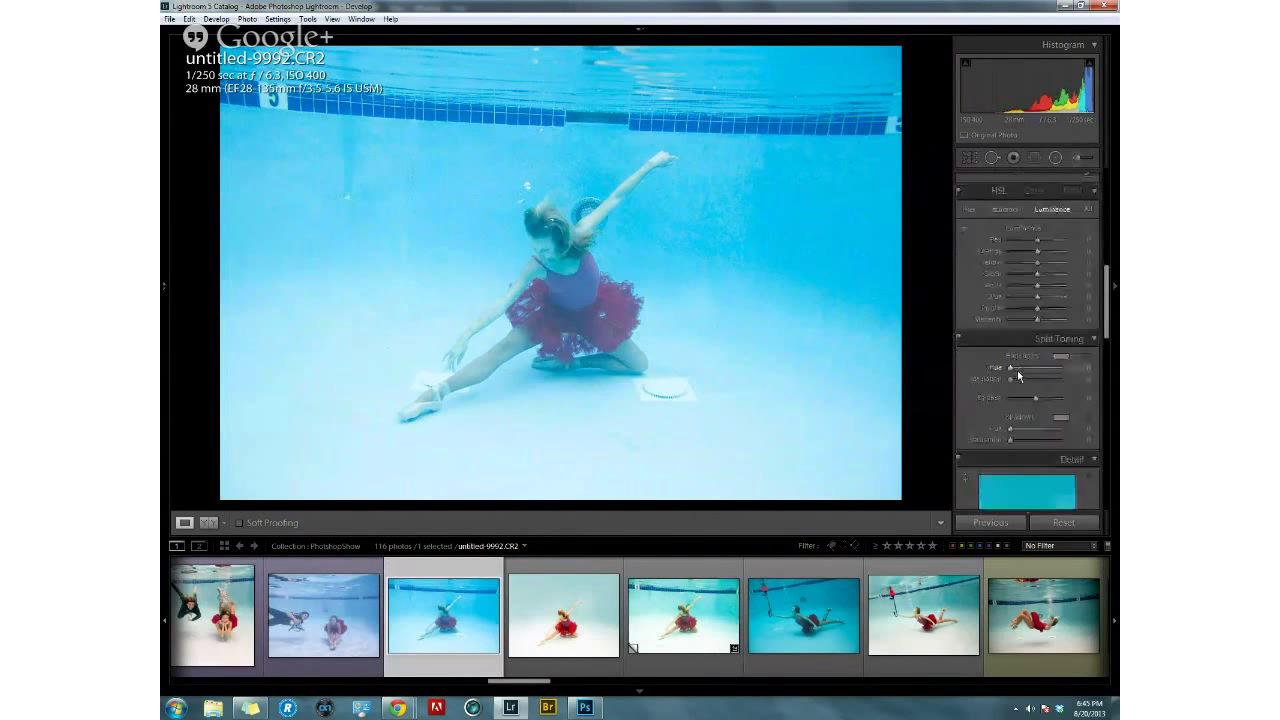
{"action": "scroll", "coordinate": [1019, 370], "scroll_direction": "down", "scroll_amount": 5}
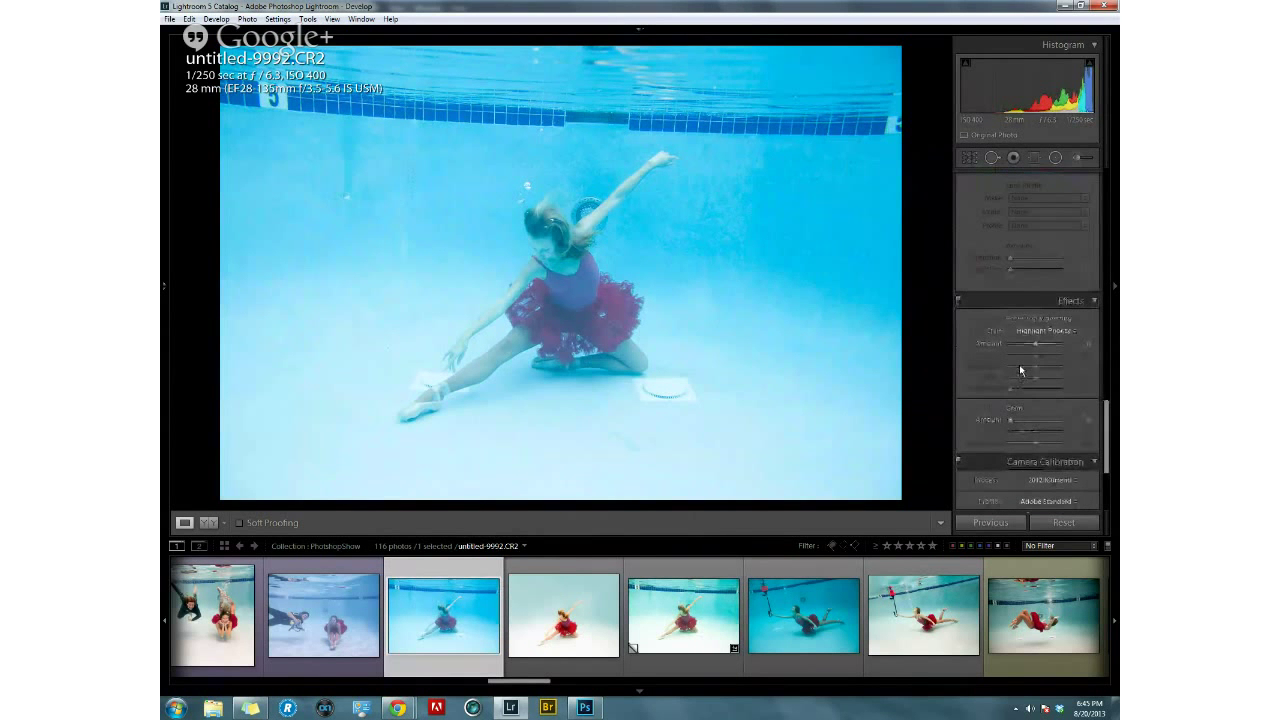
Set the white balance of untitled-9992.CR2 Copy 1 to Temp 15726 and Tint +93.
{"action": "left_click", "coordinate": [693, 568]}
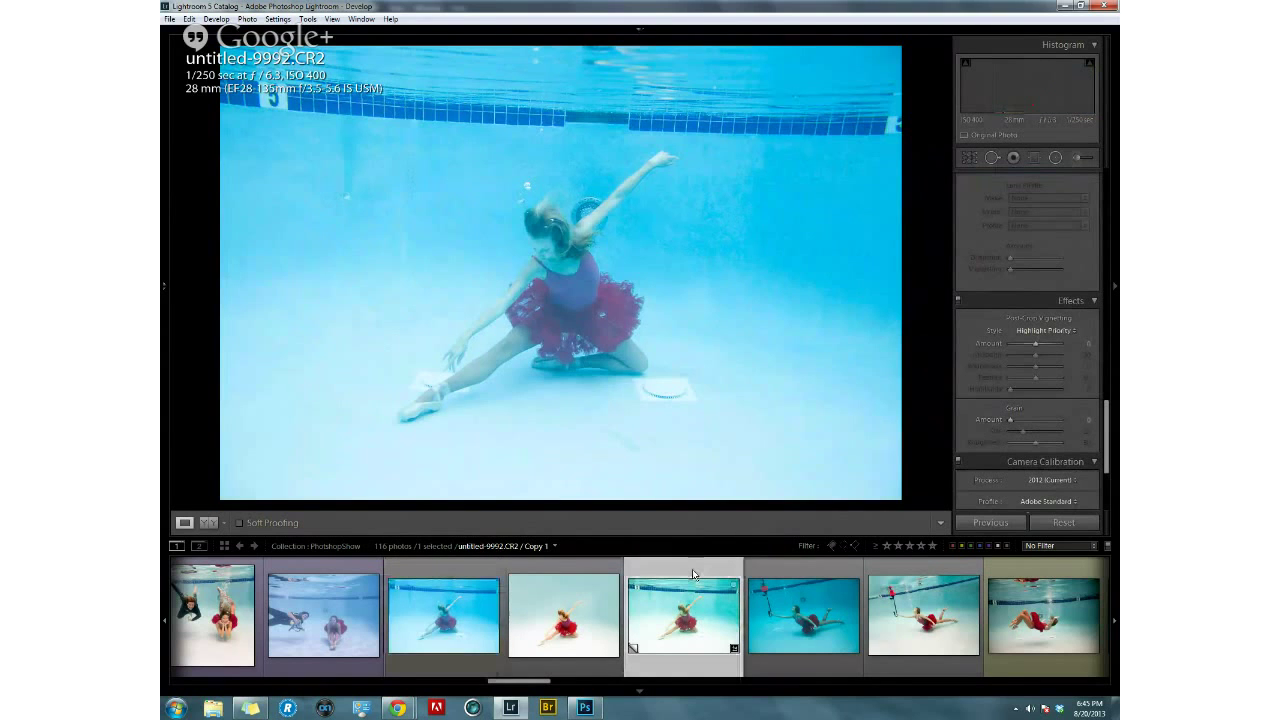
{"action": "scroll", "coordinate": [1015, 345], "scroll_direction": "up", "scroll_amount": 15}
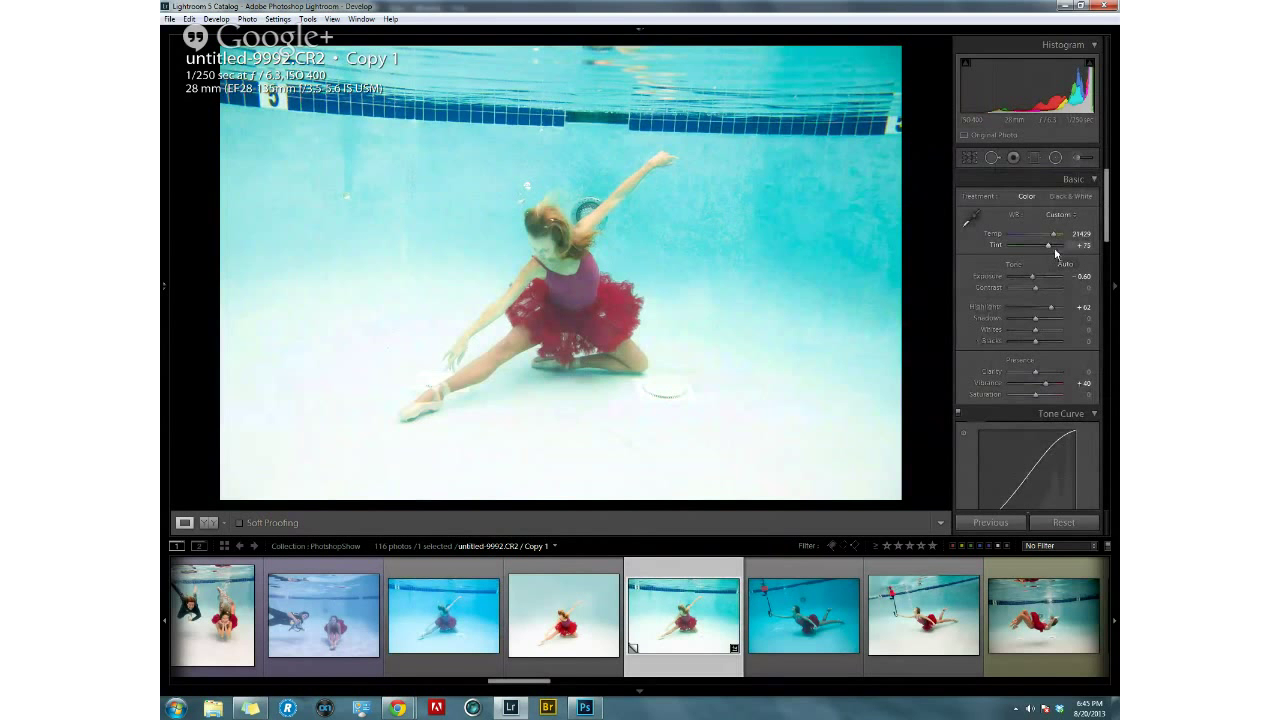
{"action": "left_click_drag", "start_coordinate": [1055, 237], "coordinate": [1051, 238]}
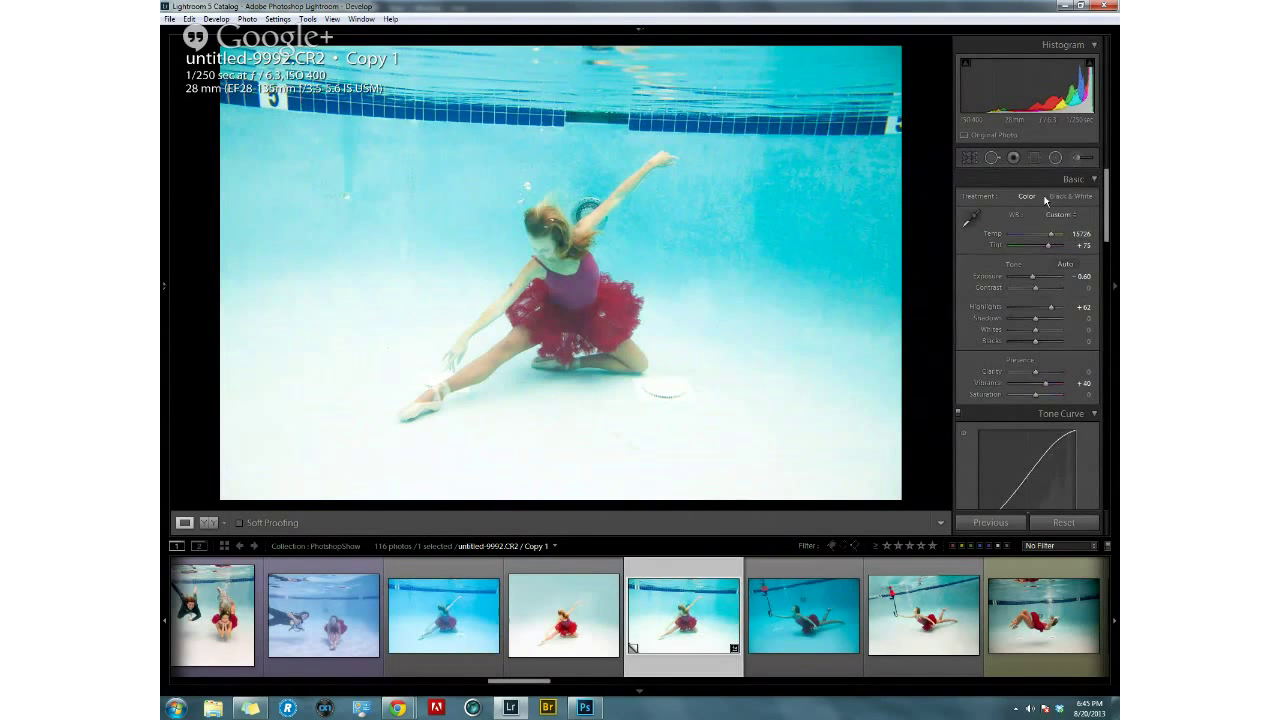
{"action": "left_click_drag", "start_coordinate": [1048, 246], "coordinate": [1051, 250]}
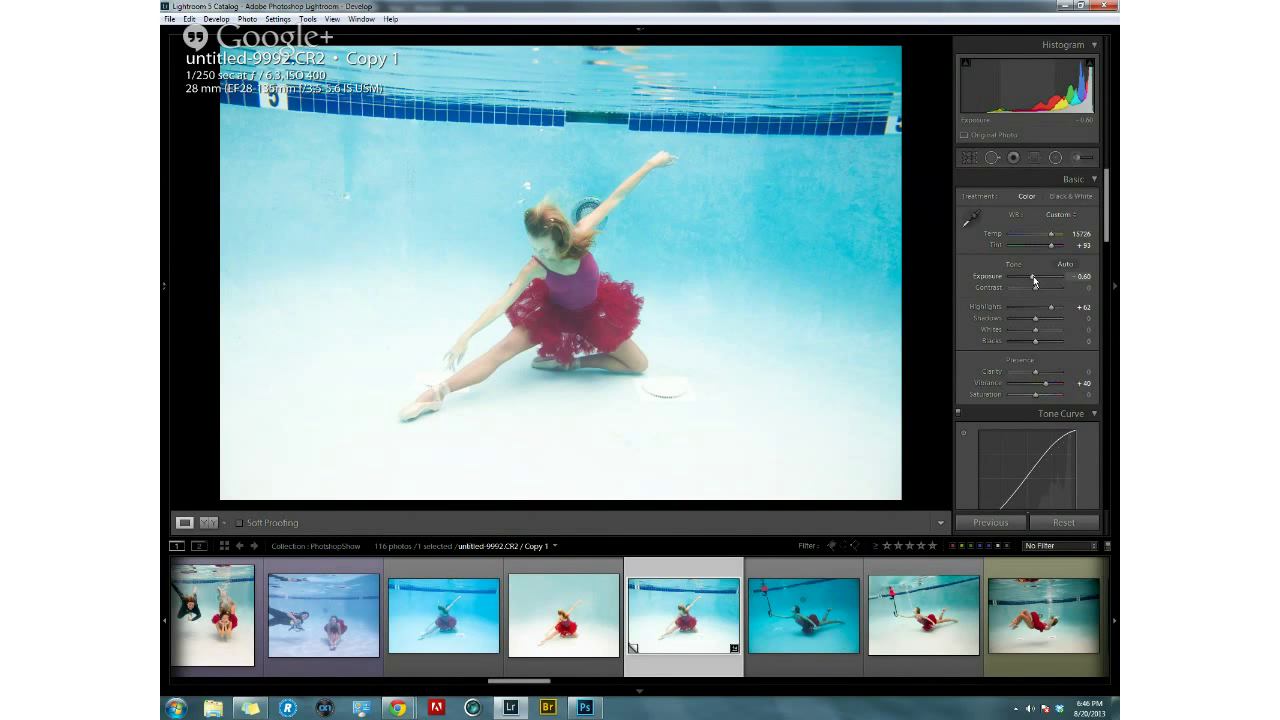
Set the ballerina copy's Exposure to -0.71 and its Contrast to +21.
{"action": "left_click_drag", "start_coordinate": [1034, 281], "coordinate": [1034, 287]}
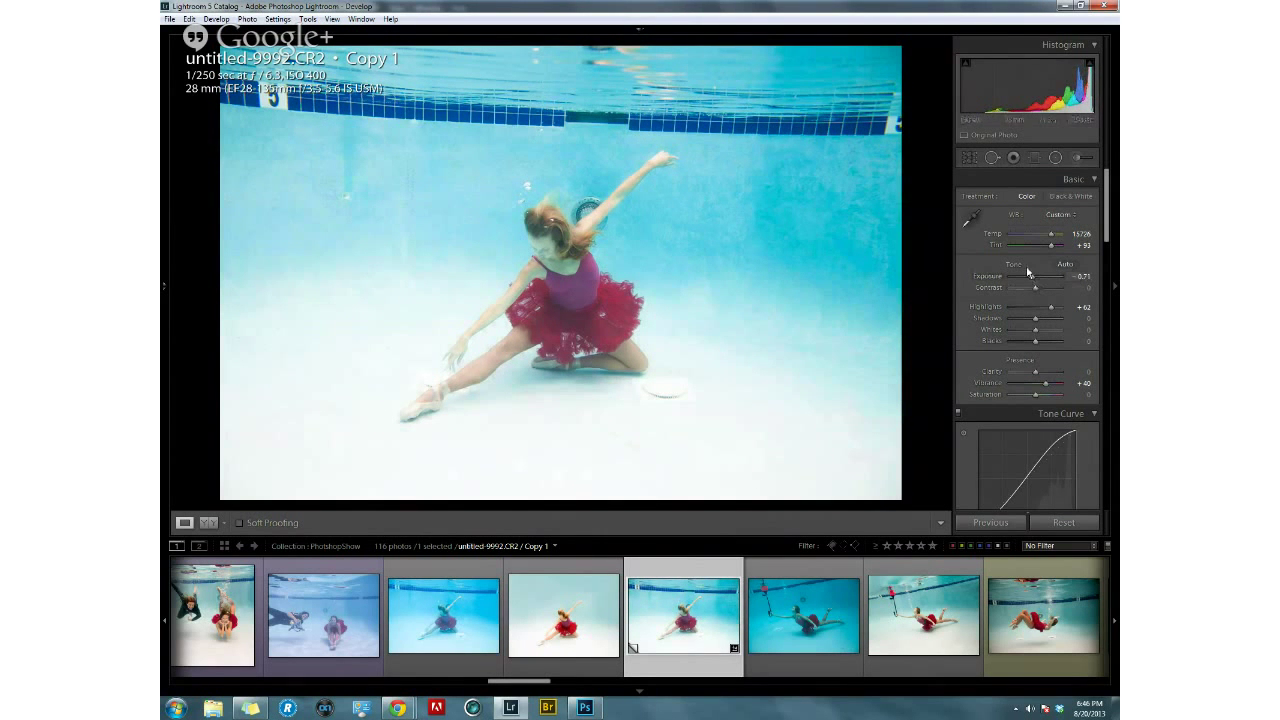
{"action": "left_click_drag", "start_coordinate": [1036, 290], "coordinate": [1042, 290]}
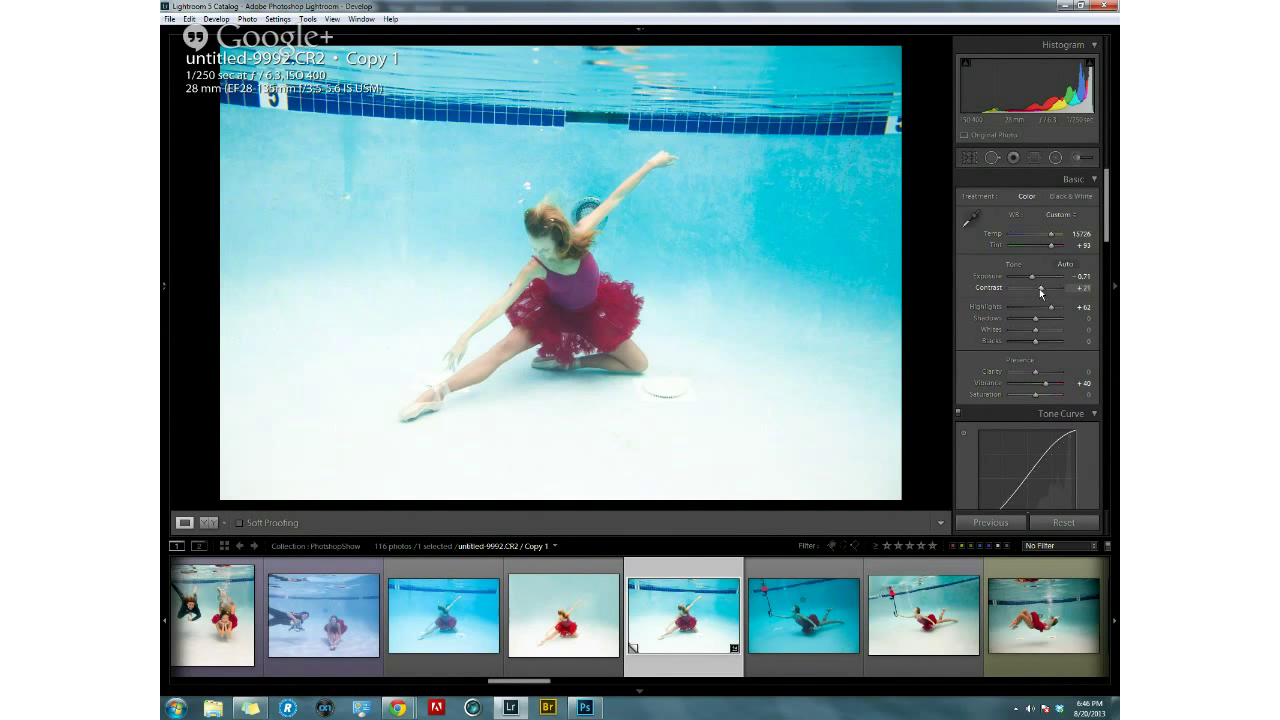
{"action": "scroll", "coordinate": [1041, 292], "scroll_direction": "down", "scroll_amount": 2}
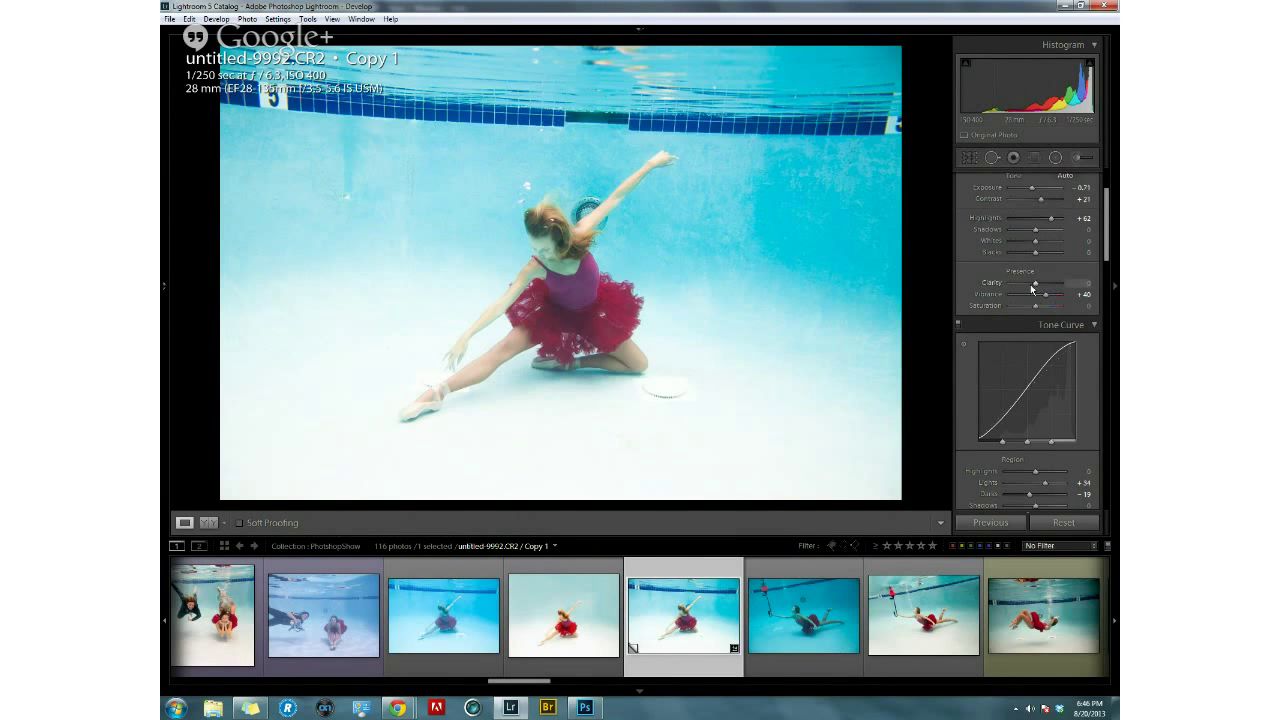
Set the ballerina copy's Vibrance to +24, its Saturation to +5 and its Temp to 16322.
{"action": "left_click_drag", "start_coordinate": [1045, 295], "coordinate": [1037, 312]}
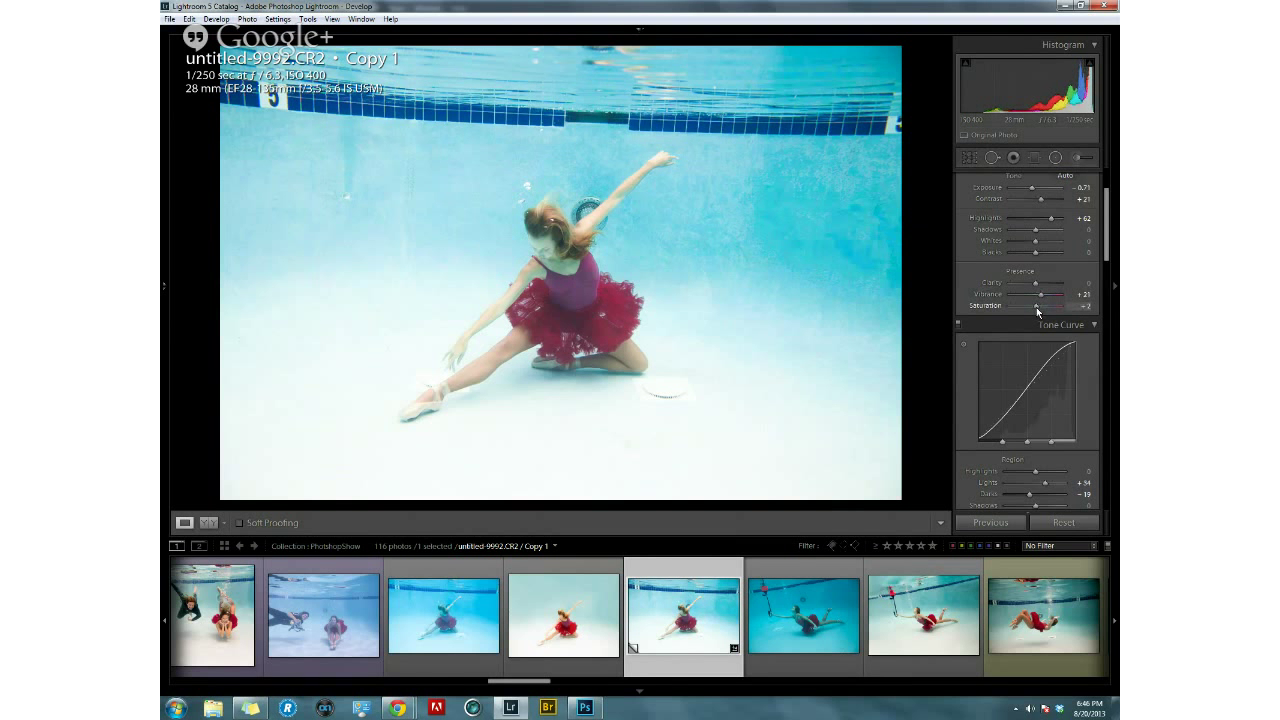
{"action": "left_click_drag", "start_coordinate": [1041, 295], "coordinate": [1041, 298]}
{"action": "scroll", "coordinate": [1044, 226], "scroll_direction": "up", "scroll_amount": 3}
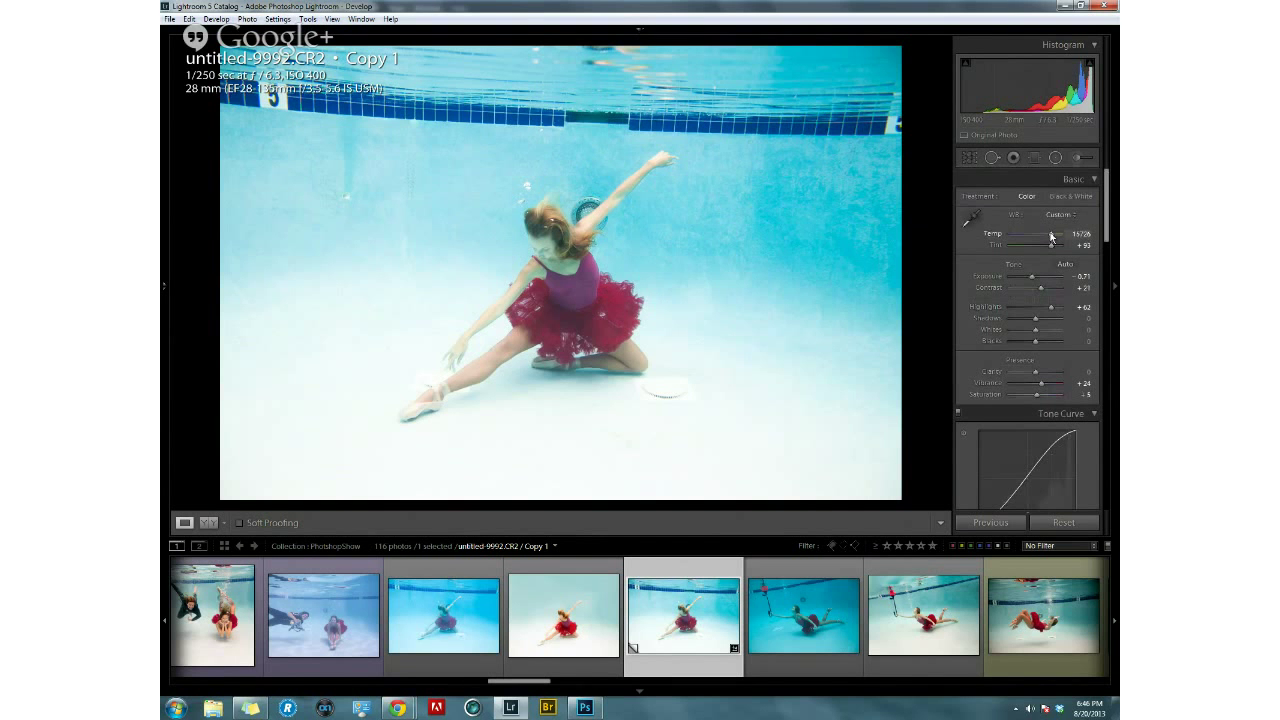
{"action": "left_click_drag", "start_coordinate": [1049, 236], "coordinate": [1051, 238]}
Adjust the Tone Curve of the ballerina copy to Lights +48 and Darks -27.
{"action": "scroll", "coordinate": [1031, 308], "scroll_direction": "down", "scroll_amount": 6}
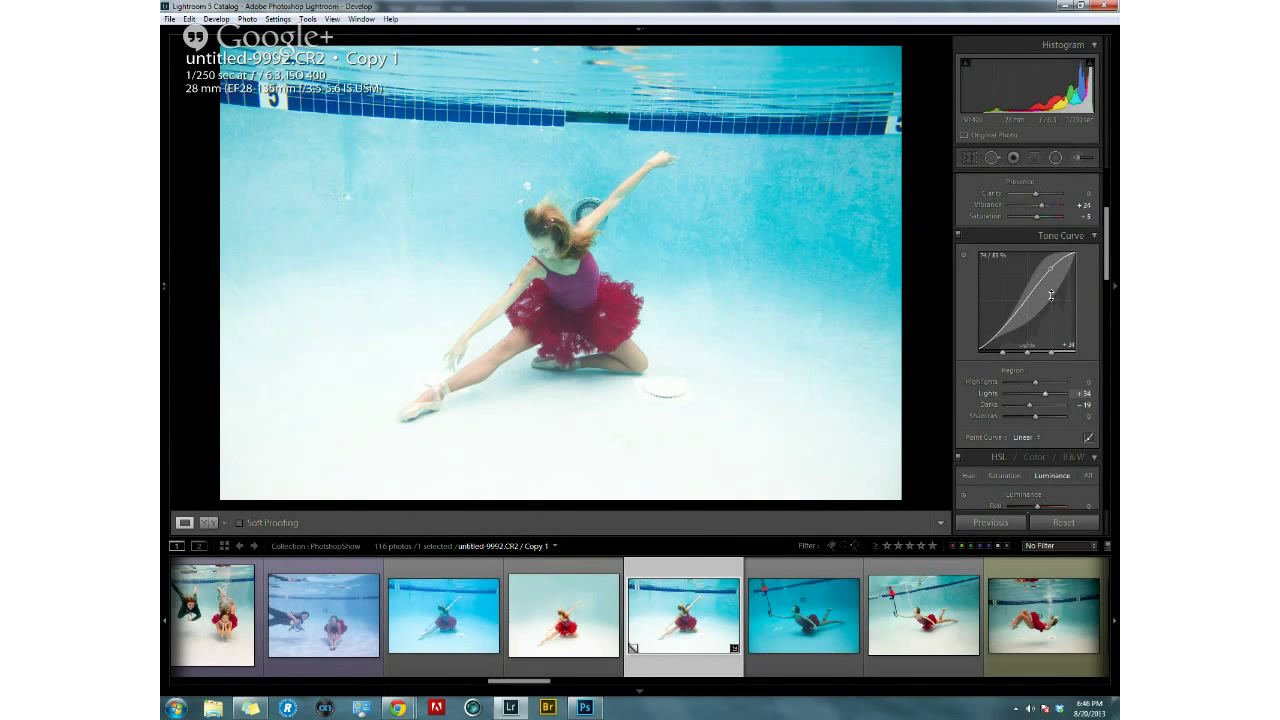
{"action": "left_click_drag", "start_coordinate": [1051, 296], "coordinate": [1050, 258]}
{"action": "left_click_drag", "start_coordinate": [1010, 310], "coordinate": [1009, 321]}
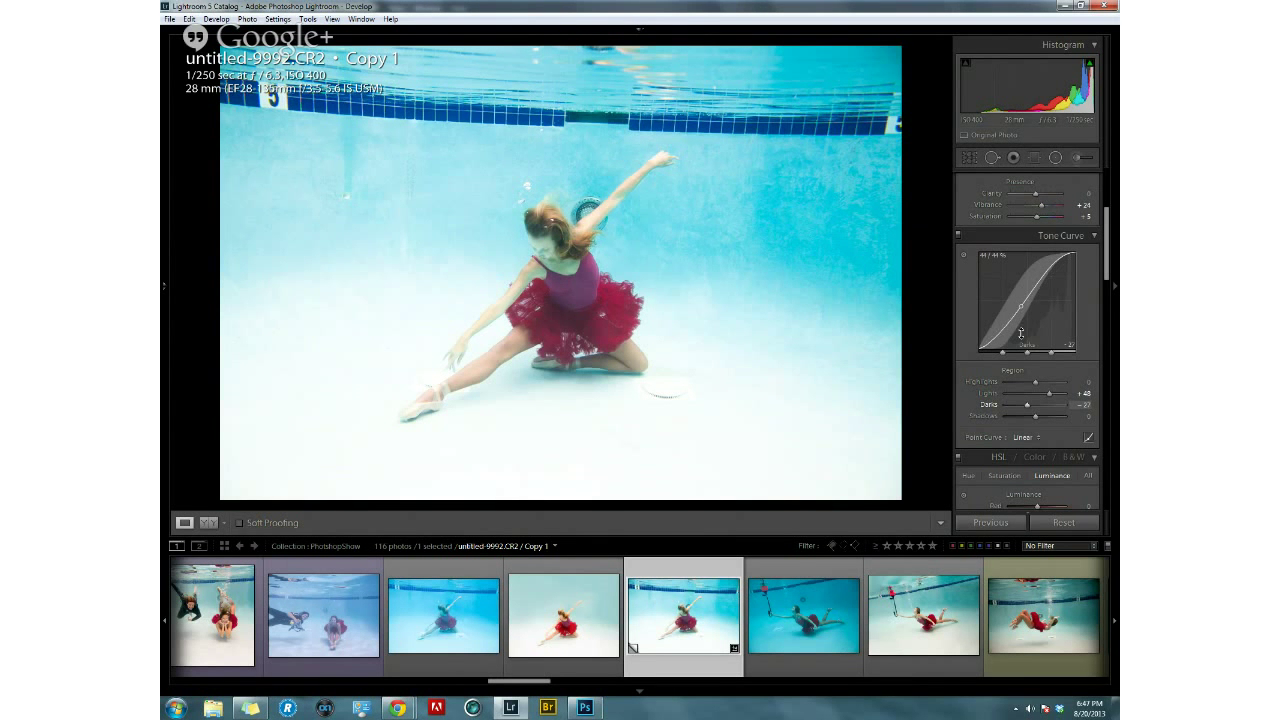
Try Shadows at -12 on the ballerina copy, inspect the dancer up close, and set Shadows to +5.
{"action": "scroll", "coordinate": [1021, 333], "scroll_direction": "down", "scroll_amount": 3}
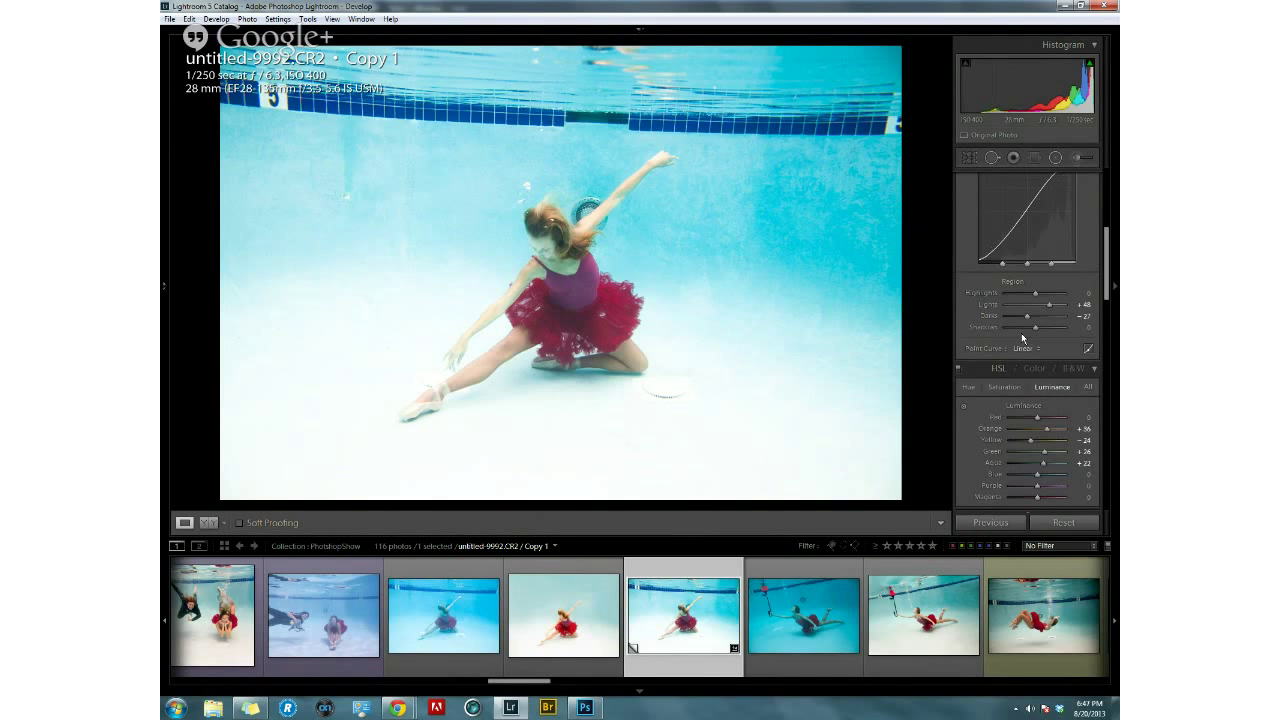
{"action": "scroll", "coordinate": [1024, 338], "scroll_direction": "down", "scroll_amount": 3}
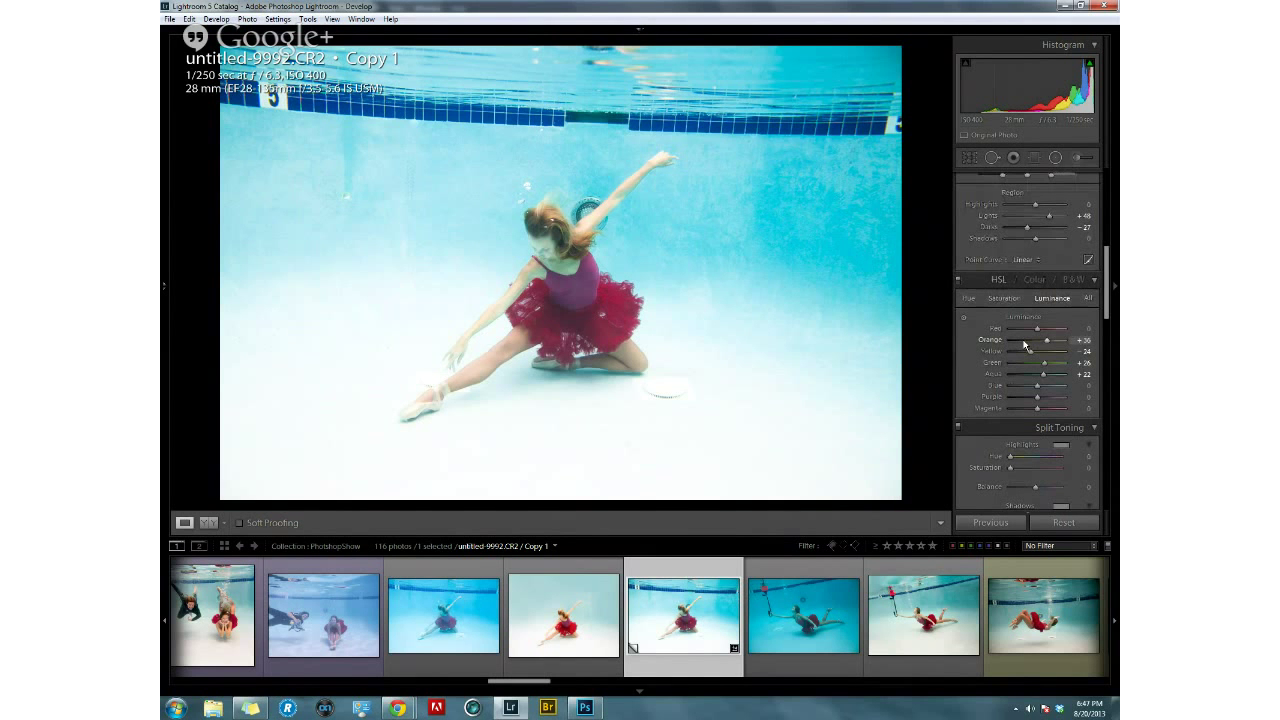
{"action": "scroll", "coordinate": [1024, 345], "scroll_direction": "up", "scroll_amount": 6}
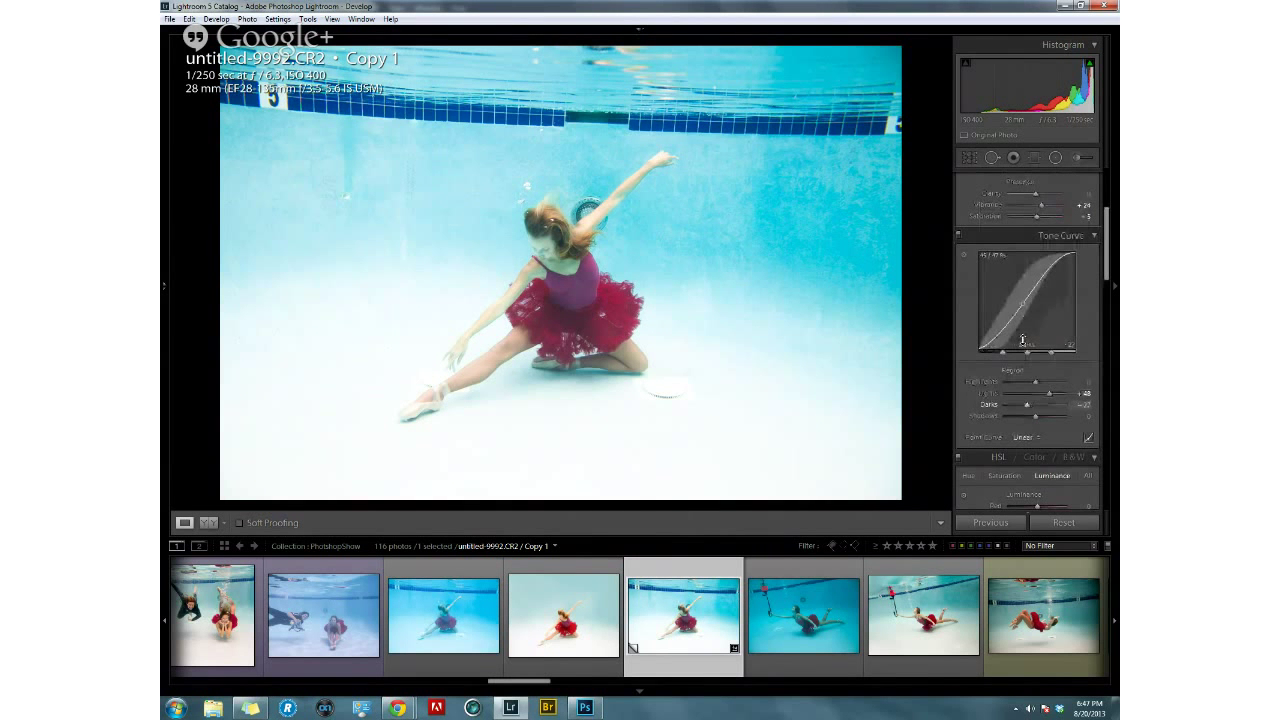
{"action": "scroll", "coordinate": [1022, 340], "scroll_direction": "up", "scroll_amount": 3}
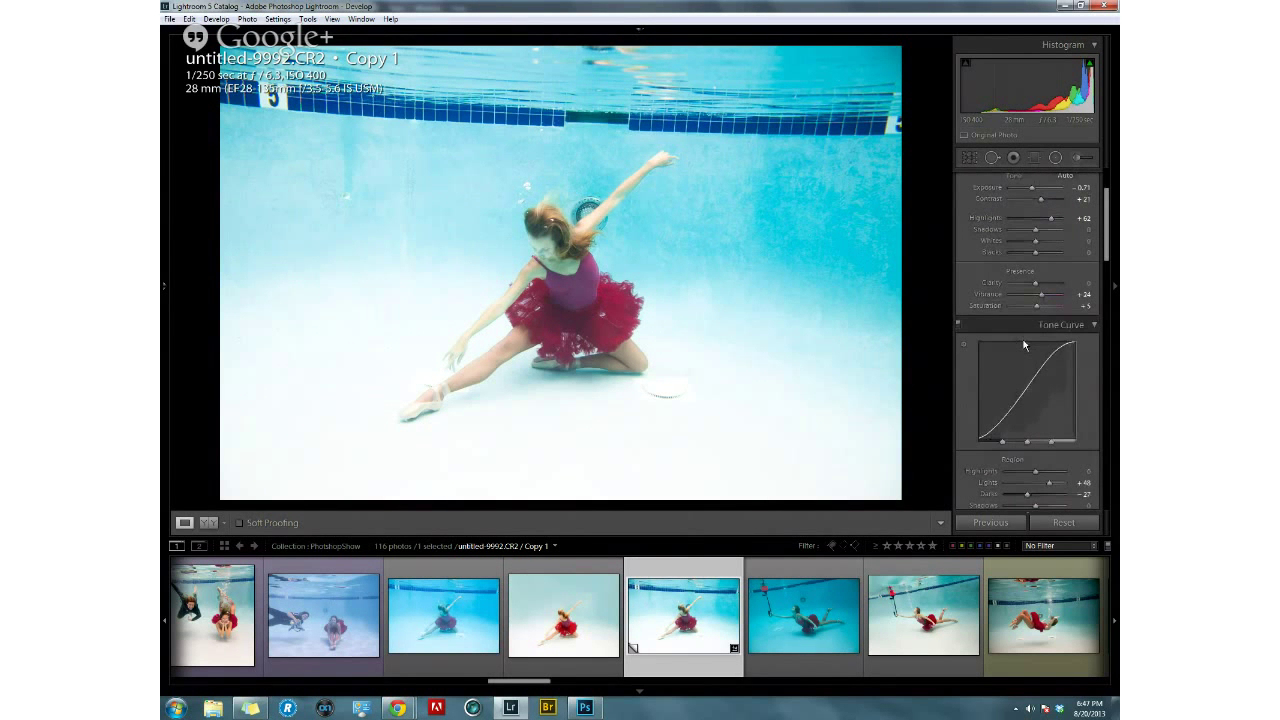
{"action": "scroll", "coordinate": [1024, 345], "scroll_direction": "up", "scroll_amount": 3}
{"action": "left_click_drag", "start_coordinate": [1035, 318], "coordinate": [1034, 321]}
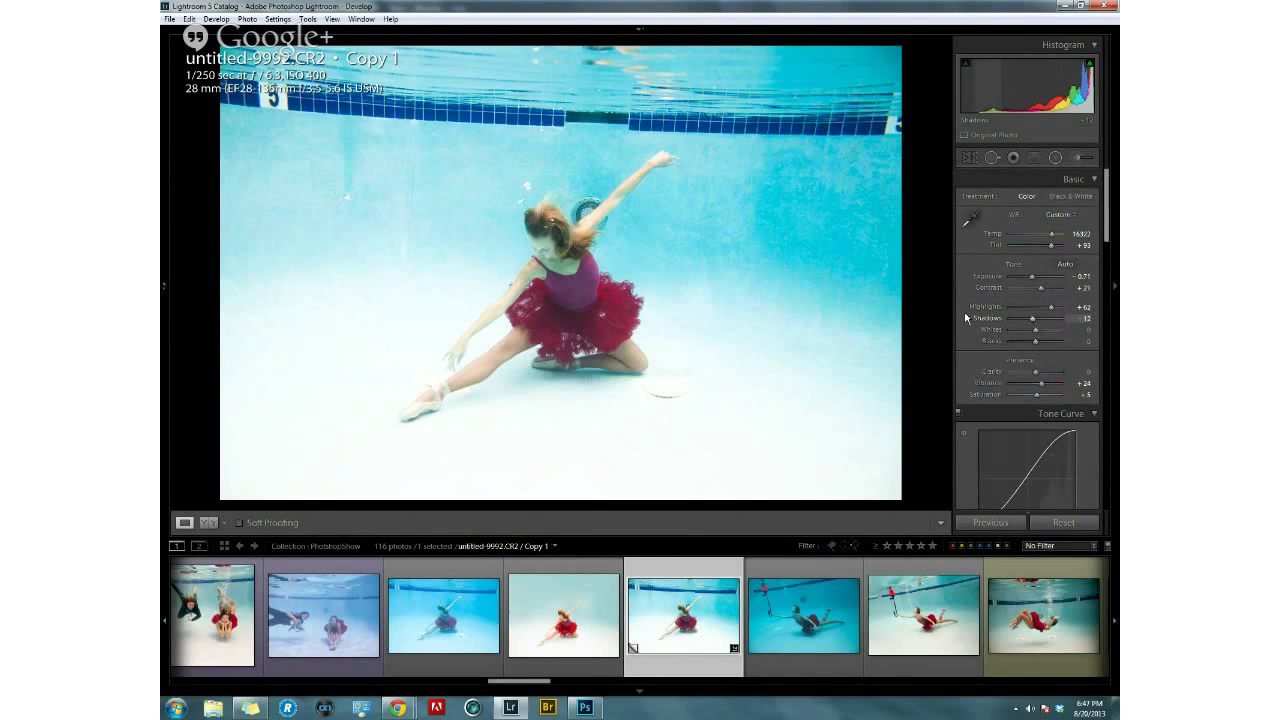
{"action": "left_click", "coordinate": [563, 261]}
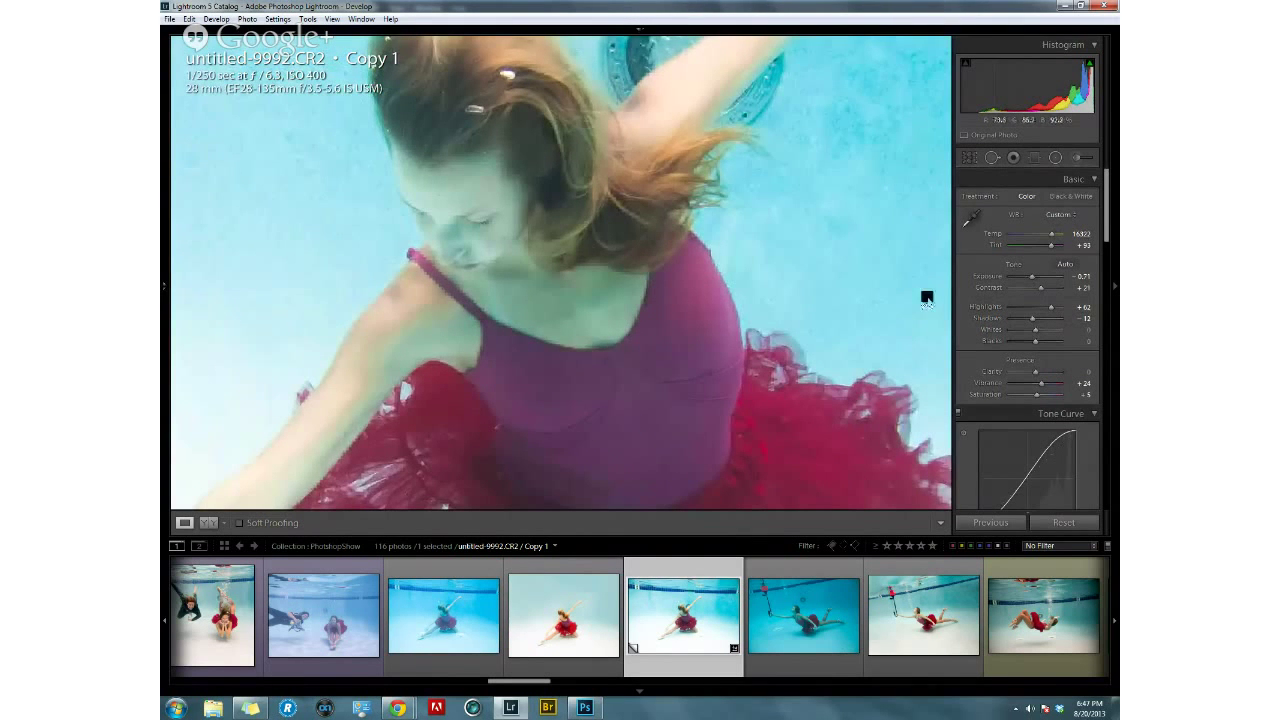
{"action": "left_click_drag", "start_coordinate": [1034, 321], "coordinate": [1038, 321]}
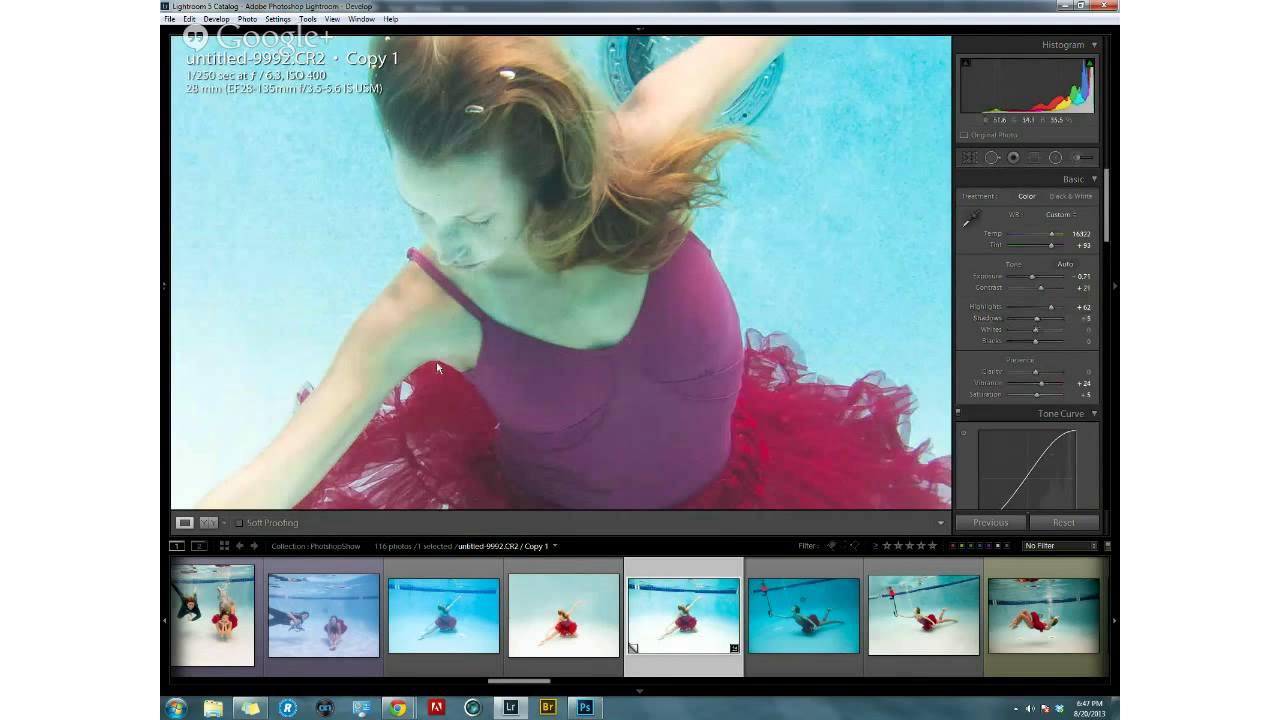
Find the Underwater Ballet user preset, apply it to the ballerina copy and inspect the dancer in full and up close.
{"action": "left_click", "coordinate": [164, 300]}
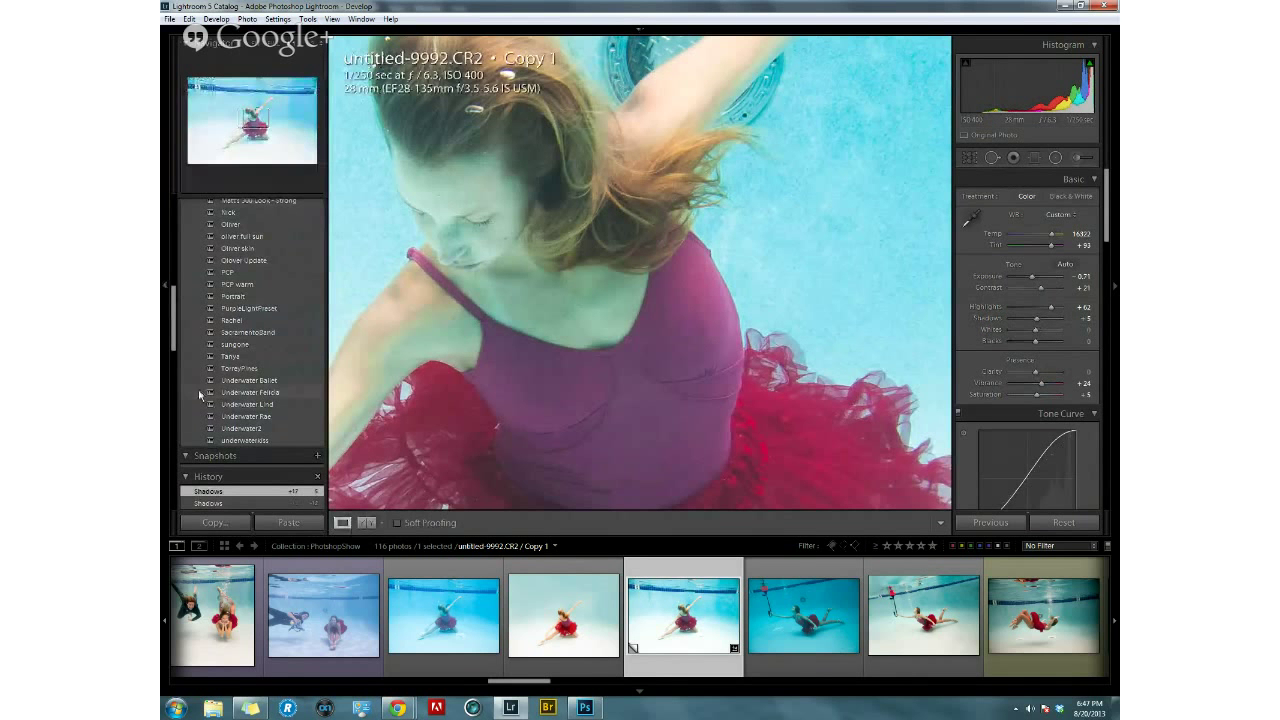
{"action": "scroll", "coordinate": [319, 283], "scroll_direction": "up", "scroll_amount": 10}
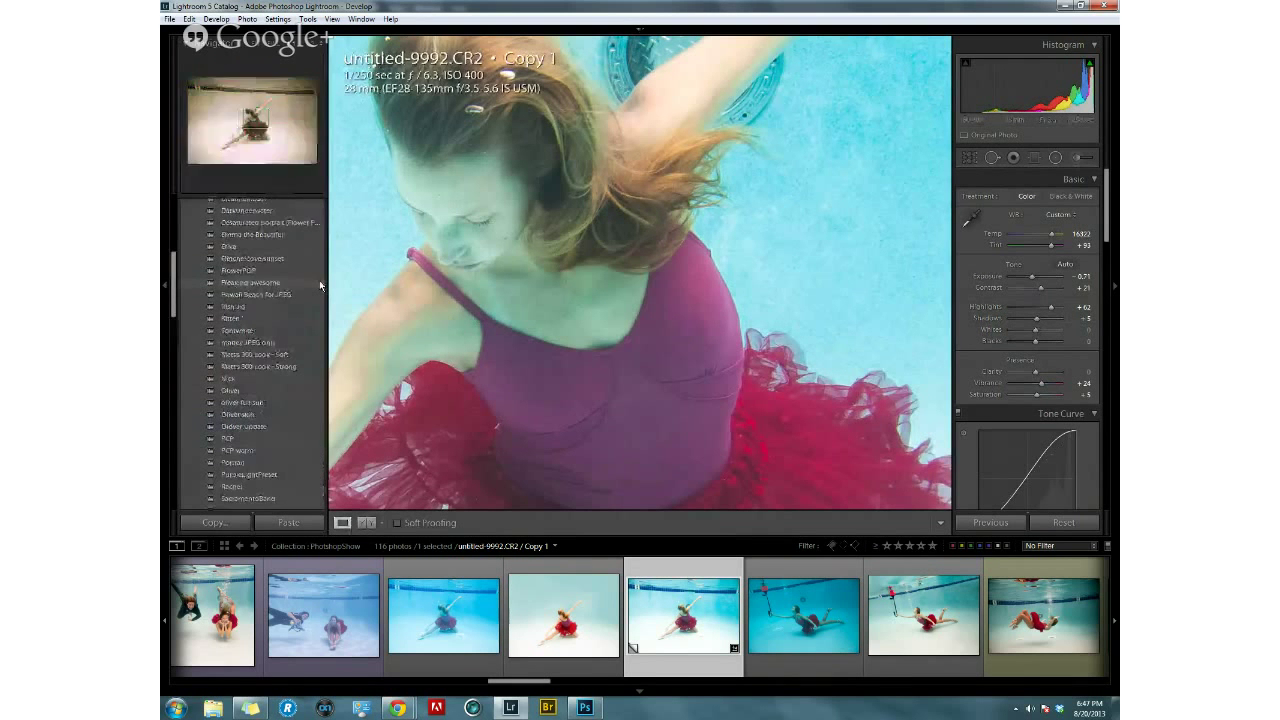
{"action": "scroll", "coordinate": [319, 283], "scroll_direction": "up", "scroll_amount": 2}
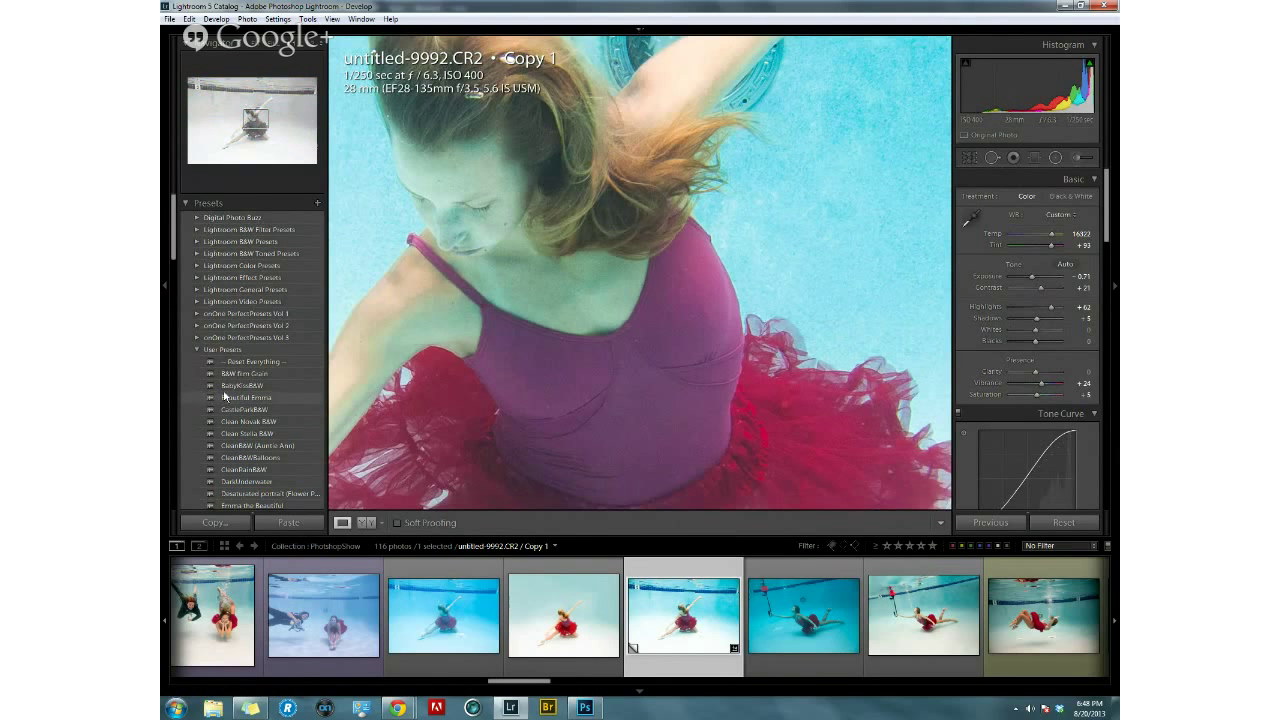
{"action": "scroll", "coordinate": [224, 397], "scroll_direction": "down", "scroll_amount": 3}
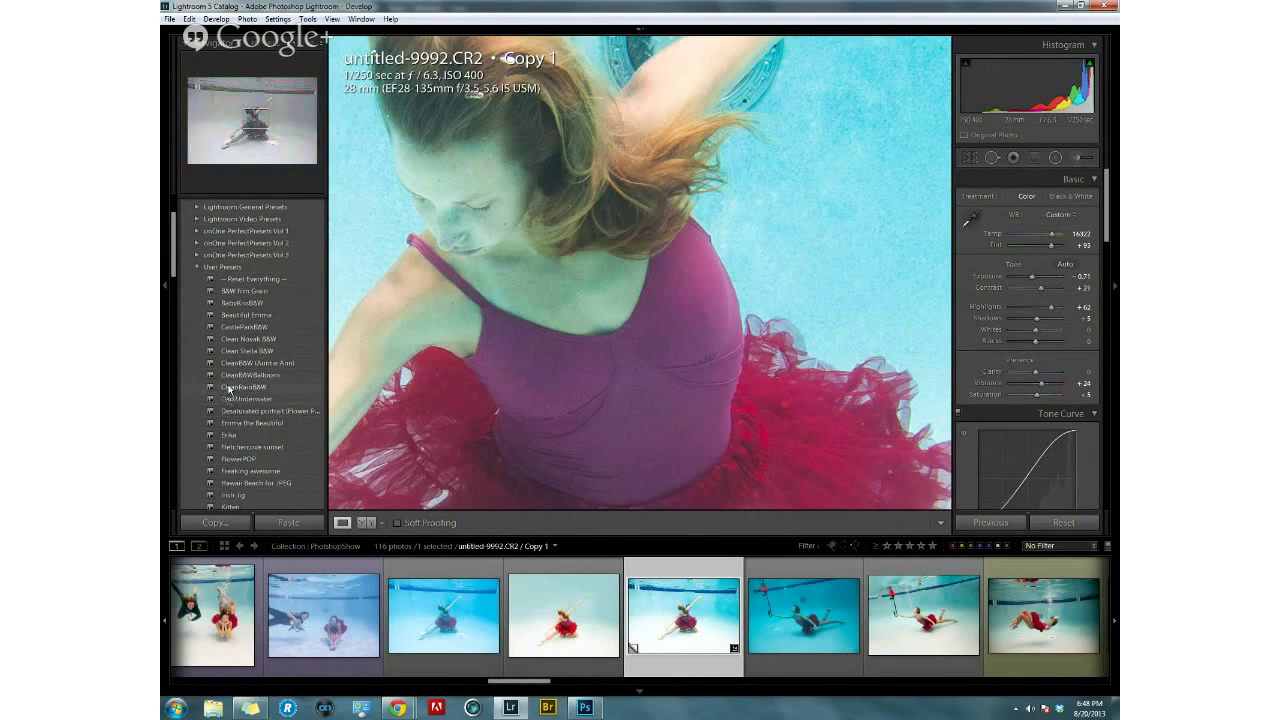
{"action": "scroll", "coordinate": [276, 395], "scroll_direction": "down", "scroll_amount": 9}
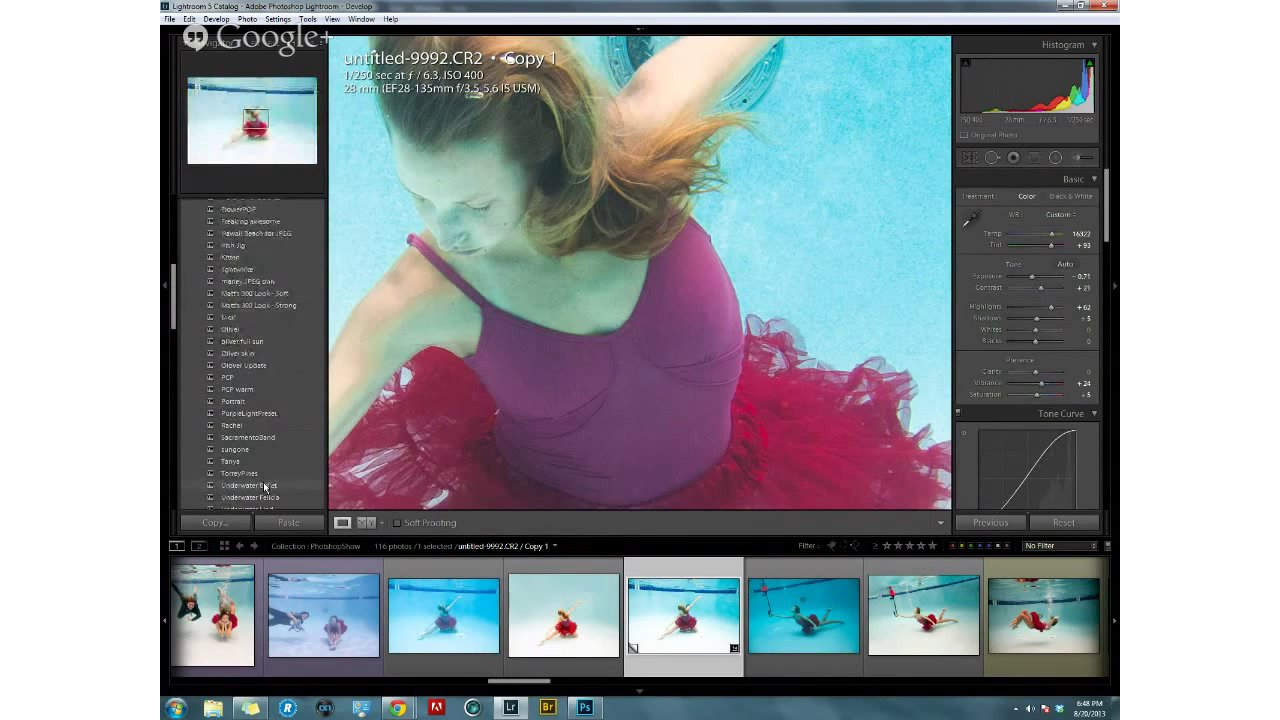
{"action": "left_click", "coordinate": [264, 486]}
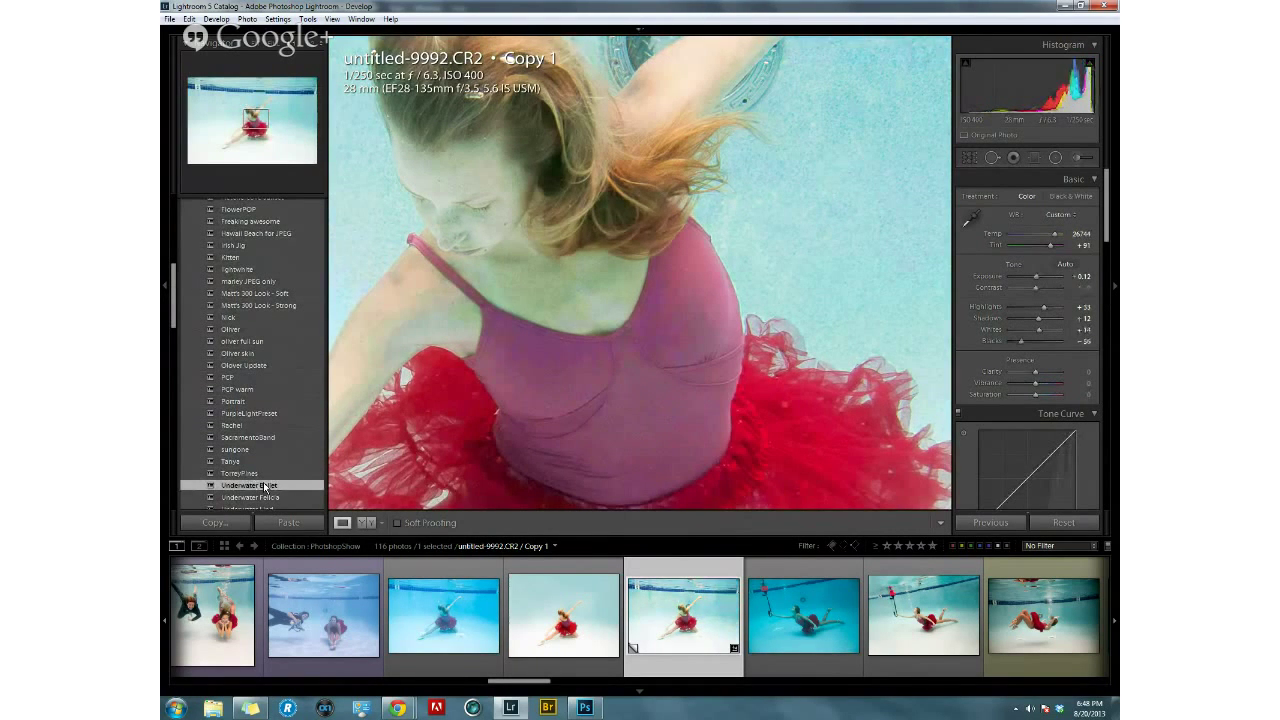
{"action": "left_click", "coordinate": [532, 268]}
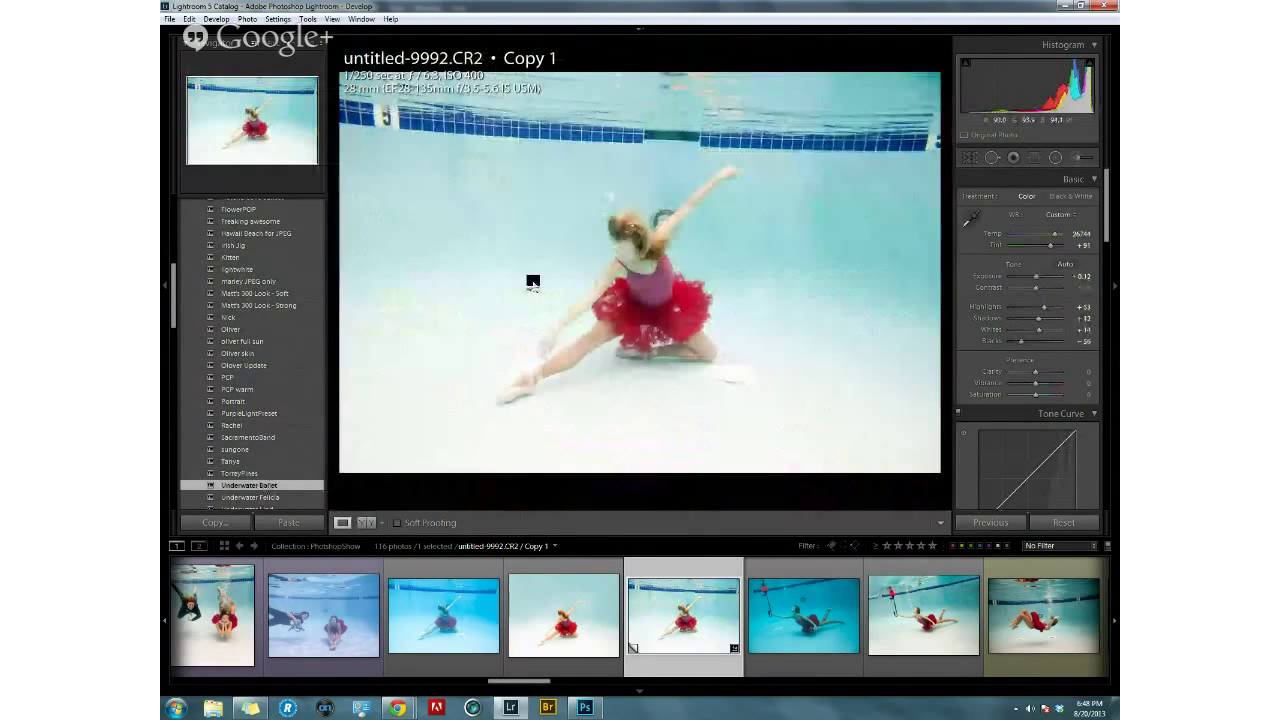
{"action": "left_click", "coordinate": [639, 271]}
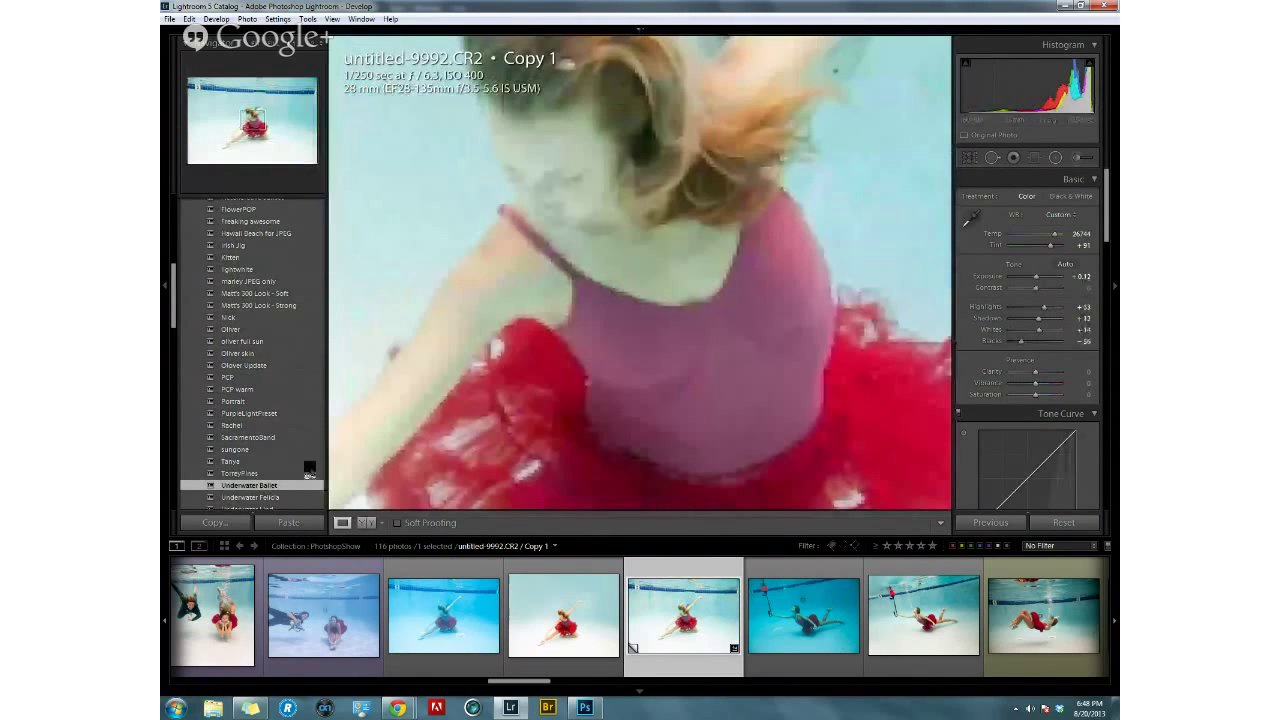
Try the Underwater Felicia preset on the ballerina copy, and apply the Underwater Lind preset instead.
{"action": "left_click", "coordinate": [252, 497]}
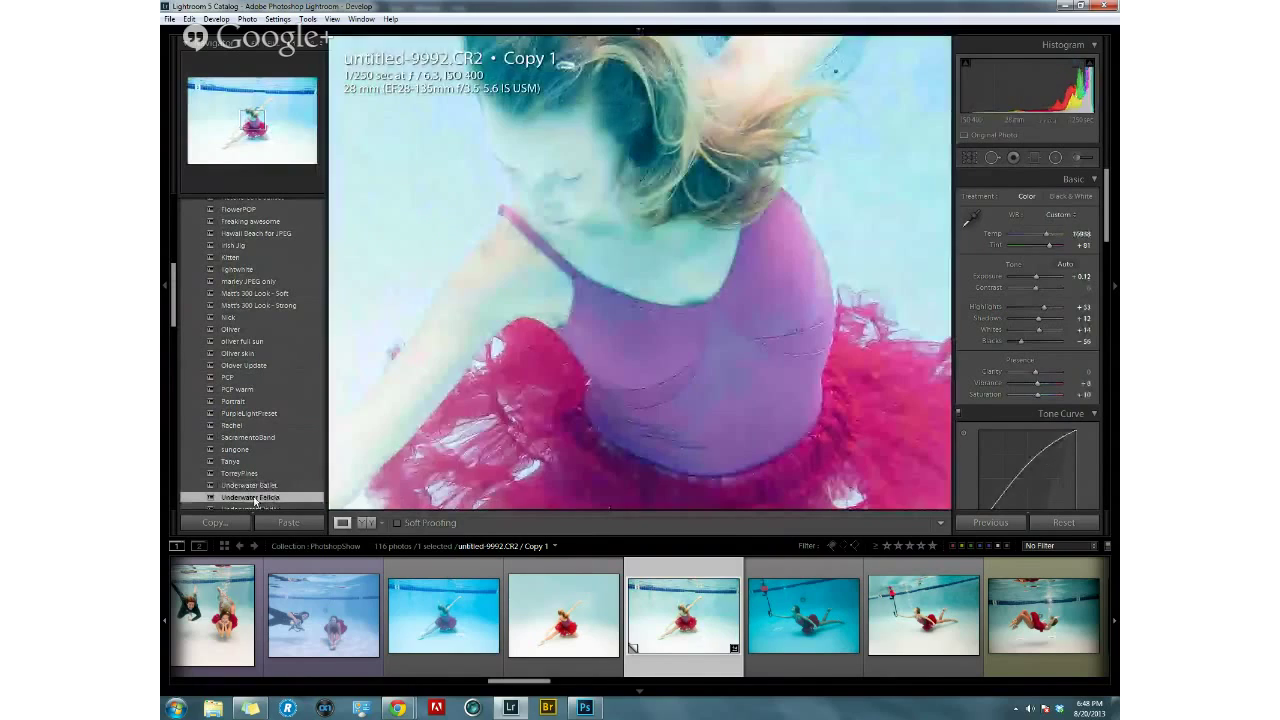
{"action": "scroll", "coordinate": [257, 434], "scroll_direction": "down", "scroll_amount": 3}
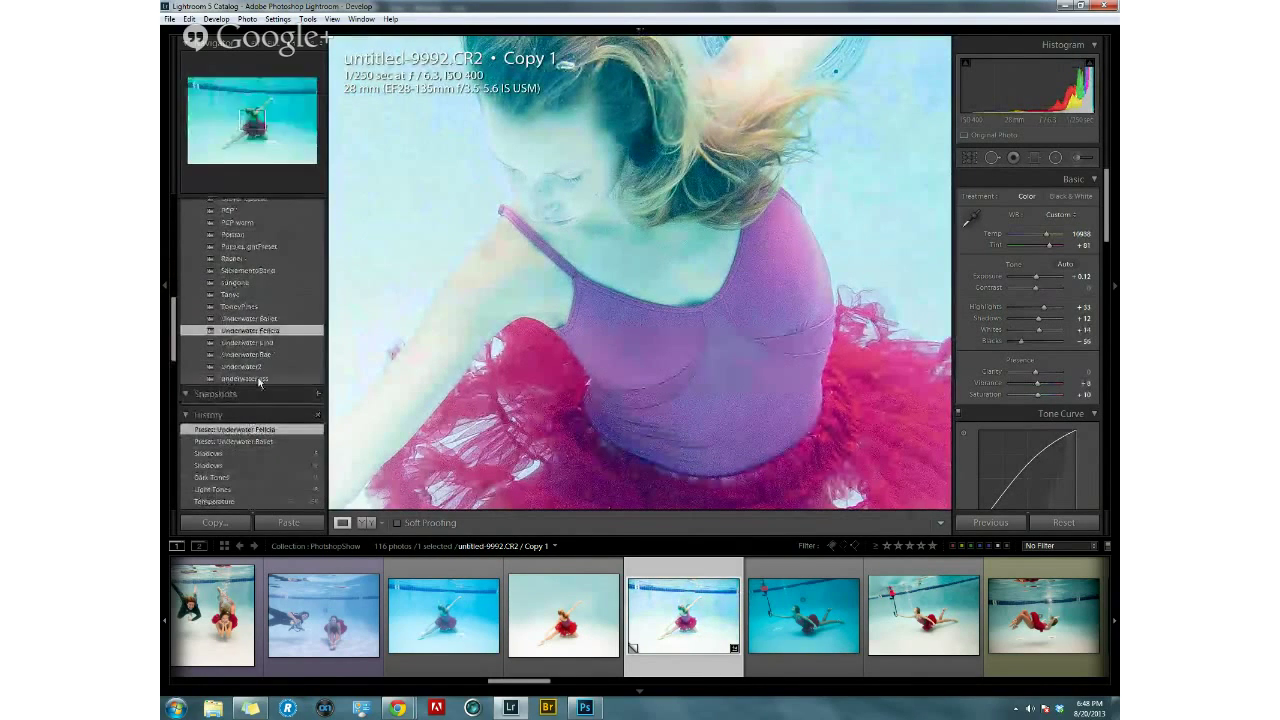
{"action": "left_click", "coordinate": [258, 342]}
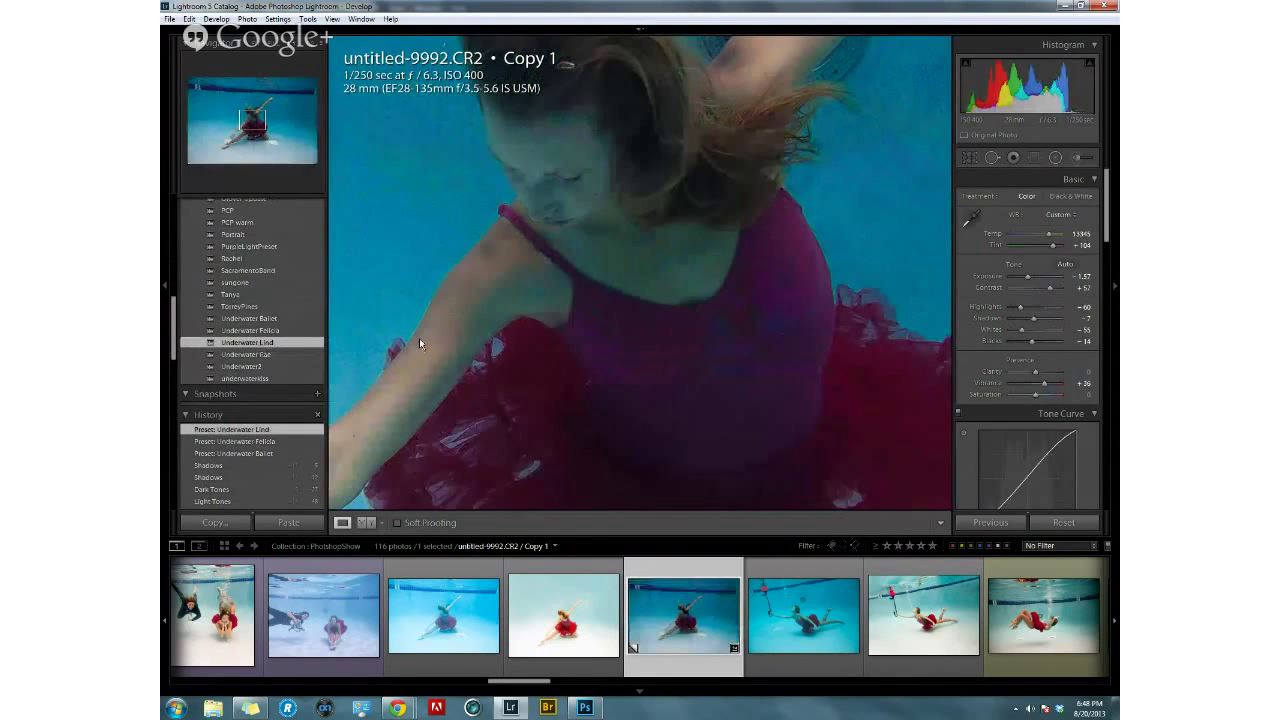
{"action": "left_click", "coordinate": [599, 216]}
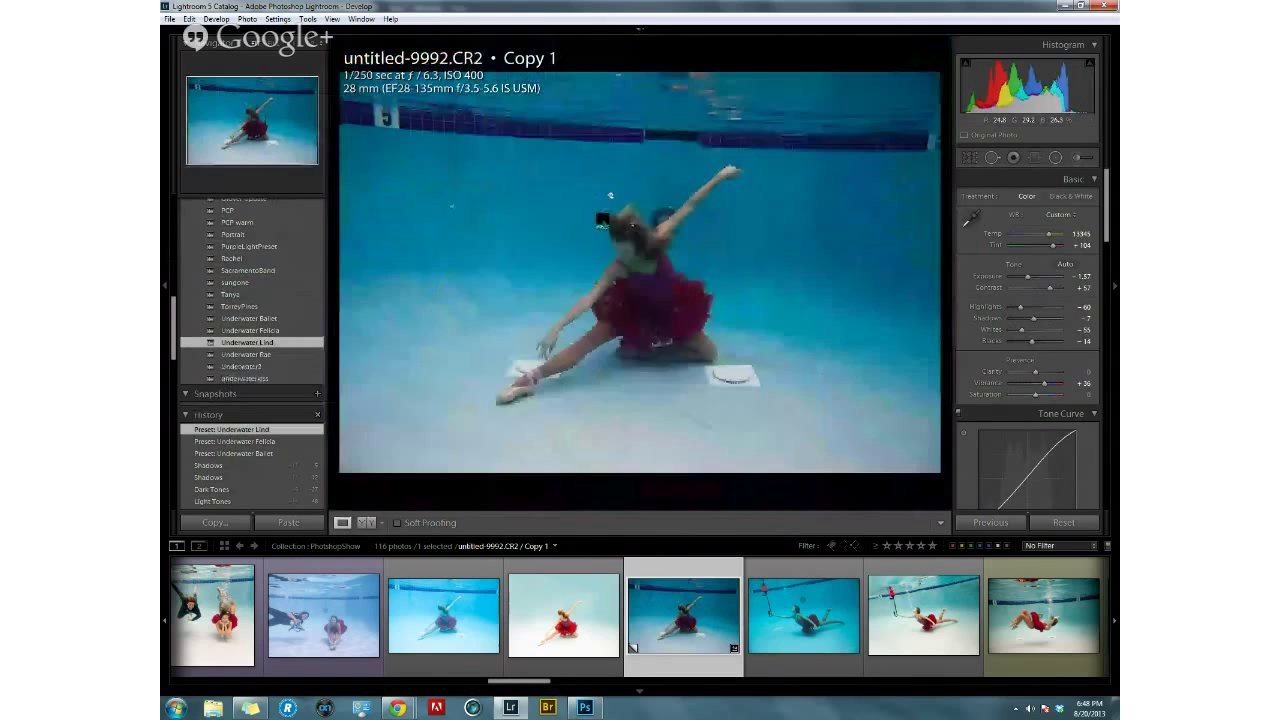
{"action": "left_click", "coordinate": [651, 277]}
{"action": "left_click_drag", "start_coordinate": [652, 277], "coordinate": [593, 263]}
{"action": "left_click", "coordinate": [593, 263]}
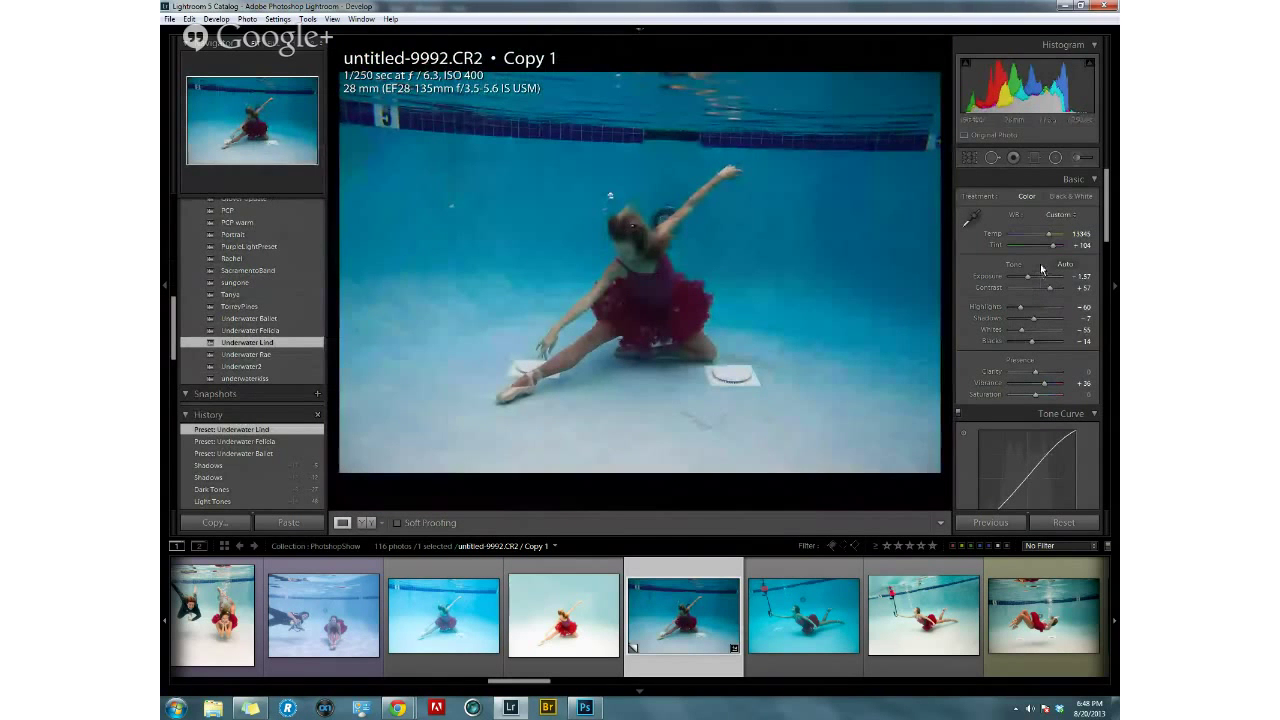
Set the ballerina copy's Temp to 16322 and its Exposure to -0.71, and check the dancer's skin up close.
{"action": "scroll", "coordinate": [1044, 275], "scroll_direction": "down", "scroll_amount": 3}
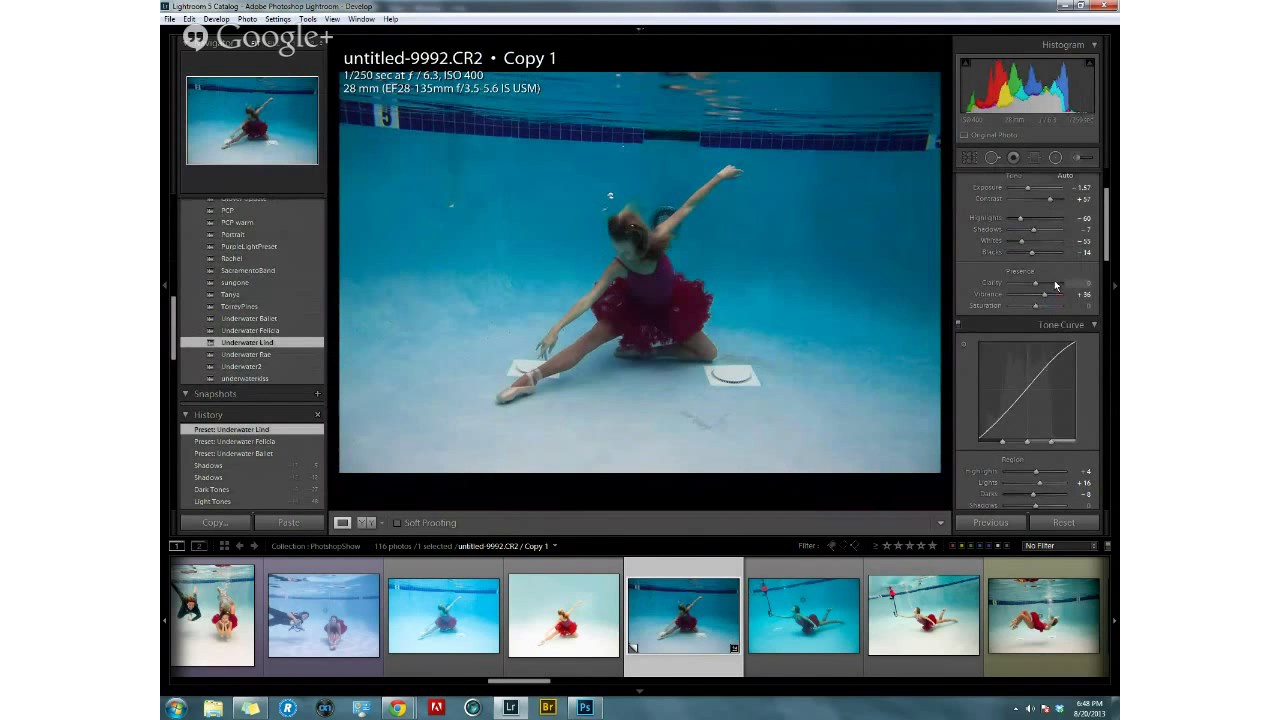
{"action": "scroll", "coordinate": [1055, 285], "scroll_direction": "down", "scroll_amount": 2}
{"action": "scroll", "coordinate": [1055, 285], "scroll_direction": "up", "scroll_amount": 2}
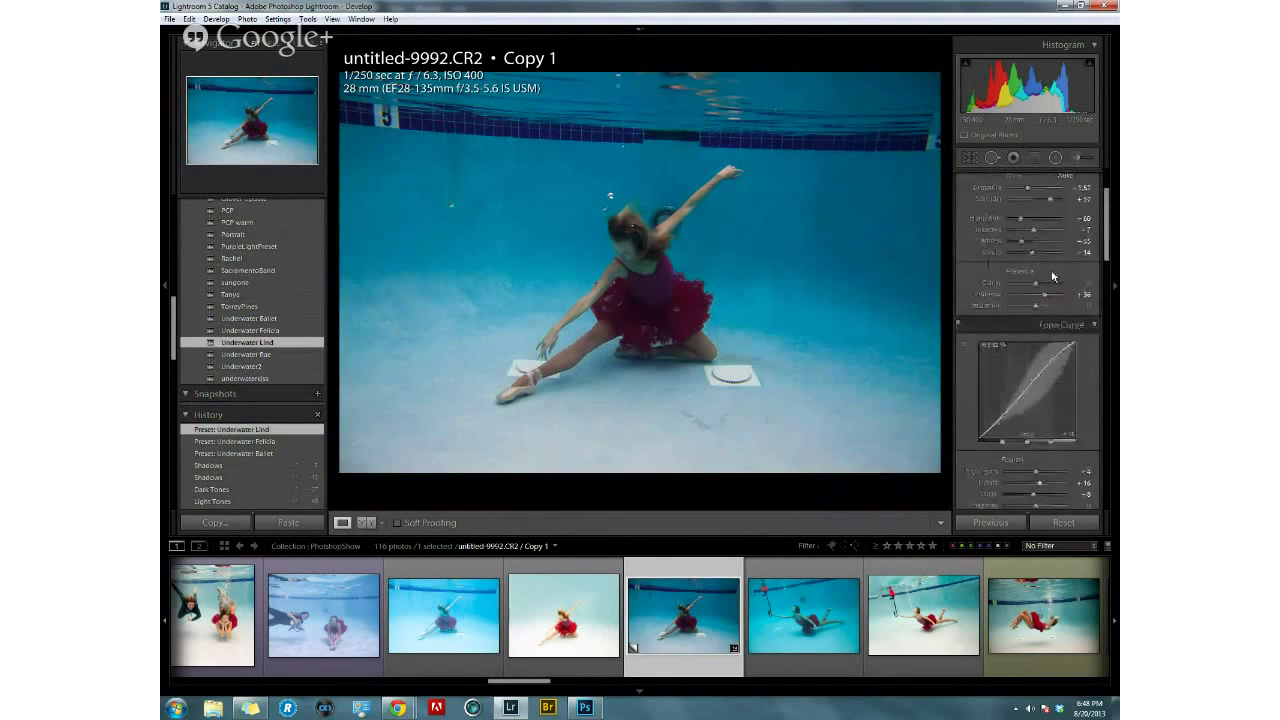
{"action": "scroll", "coordinate": [1053, 277], "scroll_direction": "up", "scroll_amount": 2}
{"action": "left_click_drag", "start_coordinate": [1026, 279], "coordinate": [1034, 283]}
{"action": "left_click_drag", "start_coordinate": [1049, 237], "coordinate": [1031, 276]}
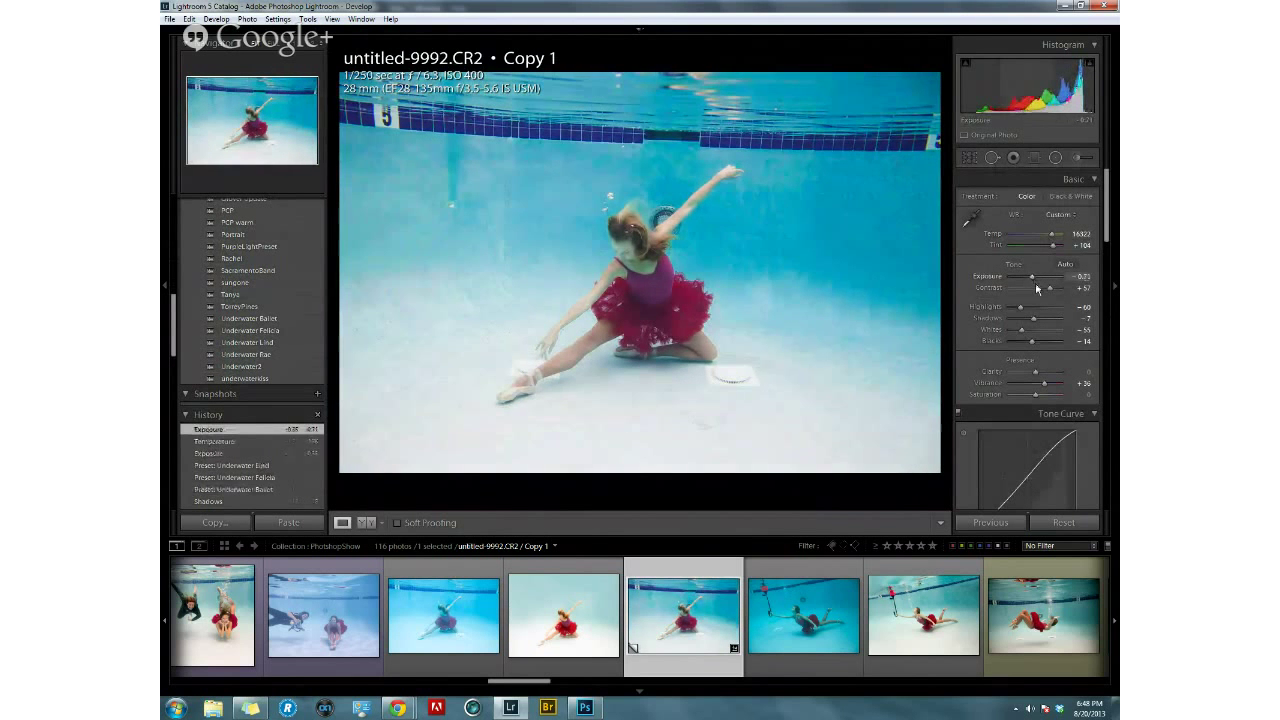
{"action": "left_click", "coordinate": [630, 258]}
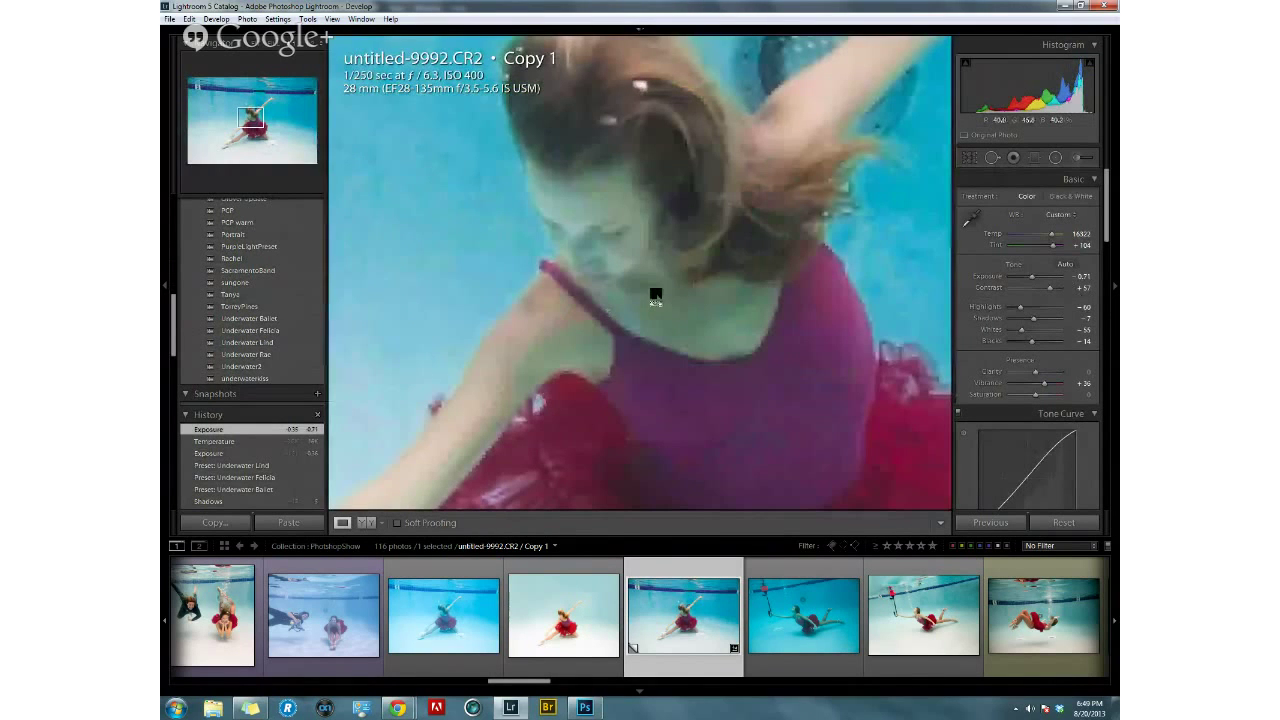
{"action": "left_click", "coordinate": [659, 294]}
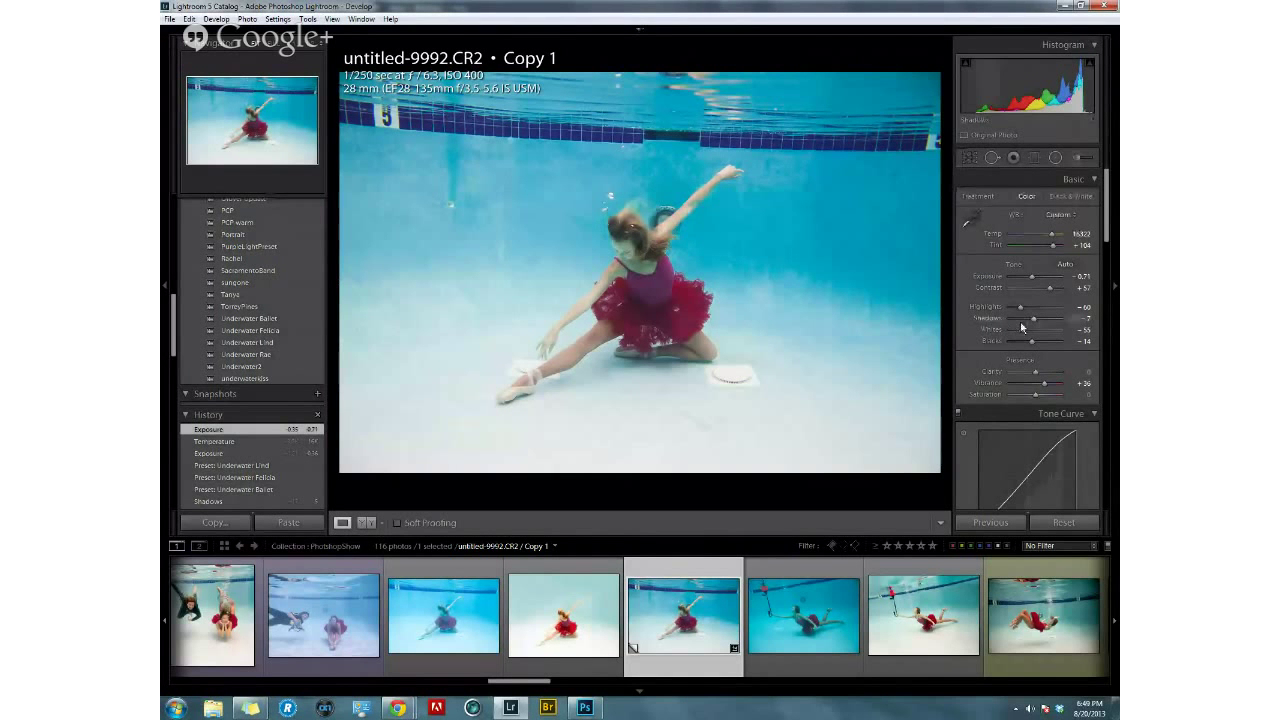
Raise the Aqua luminance to +31 and inspect the pool wall and the dancer's arm up close.
{"action": "scroll", "coordinate": [1021, 327], "scroll_direction": "down", "scroll_amount": 3}
{"action": "scroll", "coordinate": [1021, 327], "scroll_direction": "down", "scroll_amount": 5}
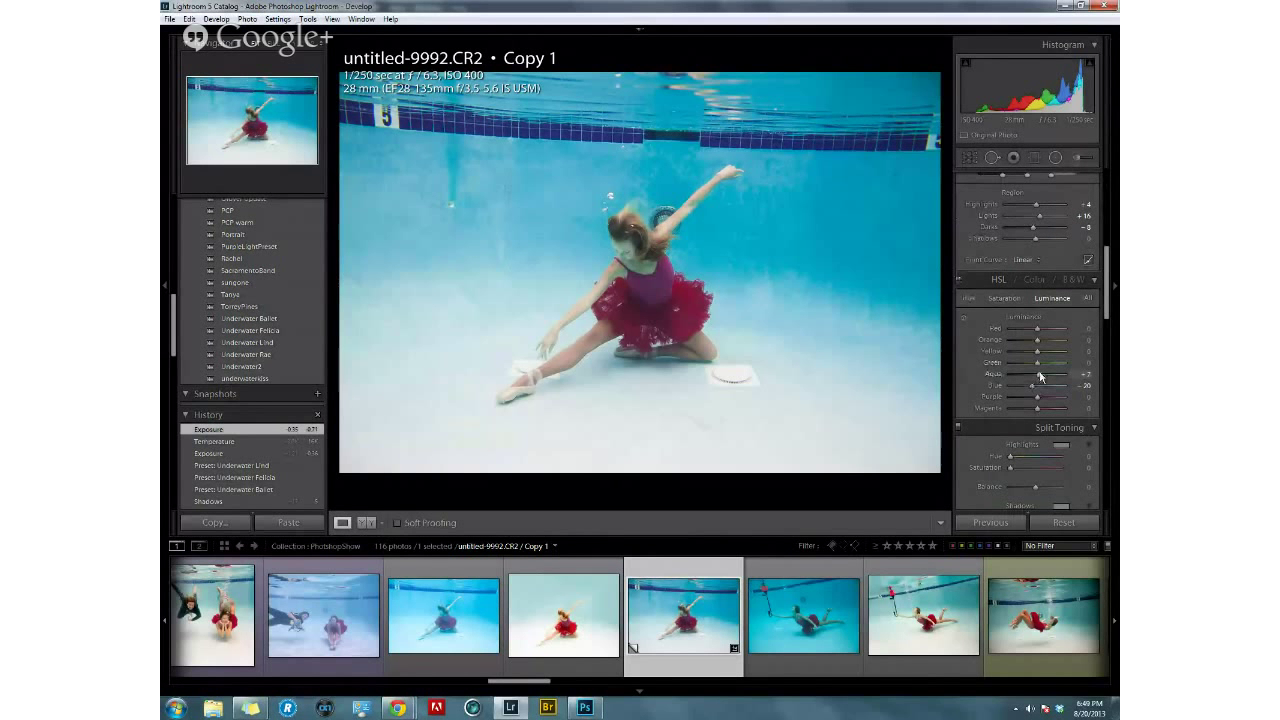
{"action": "left_click_drag", "start_coordinate": [1039, 376], "coordinate": [1048, 375]}
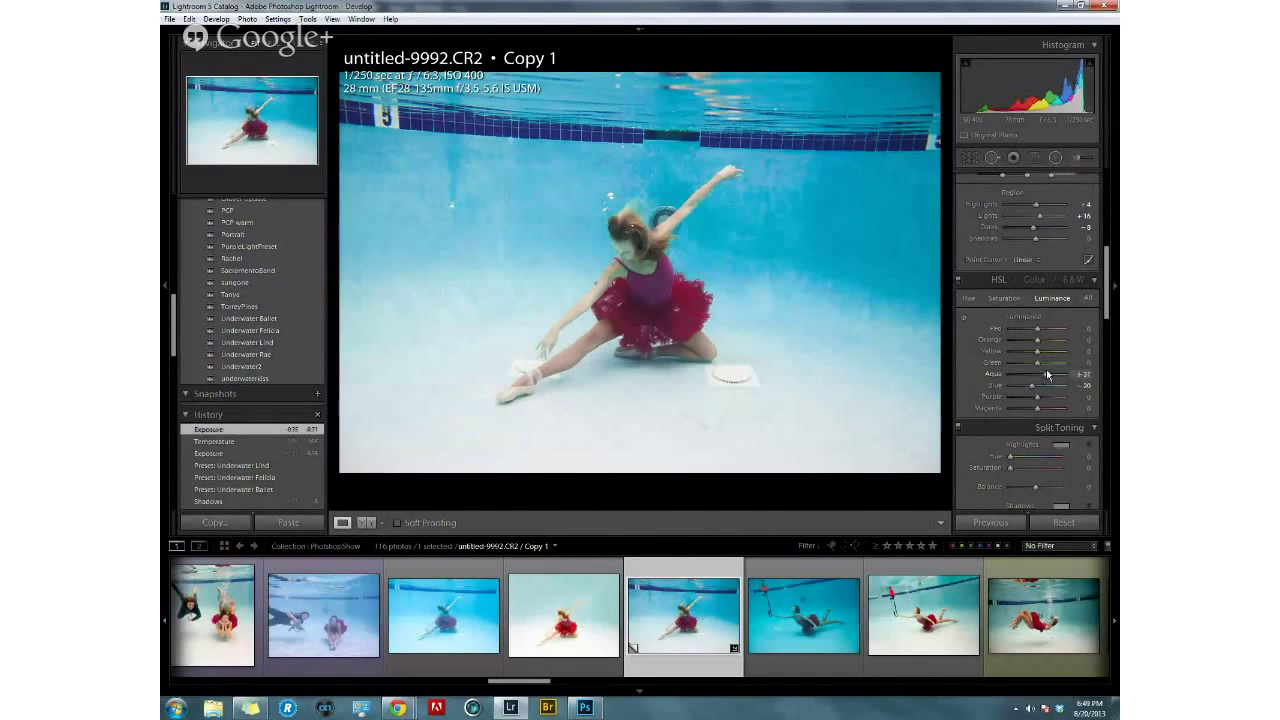
{"action": "left_click", "coordinate": [809, 202]}
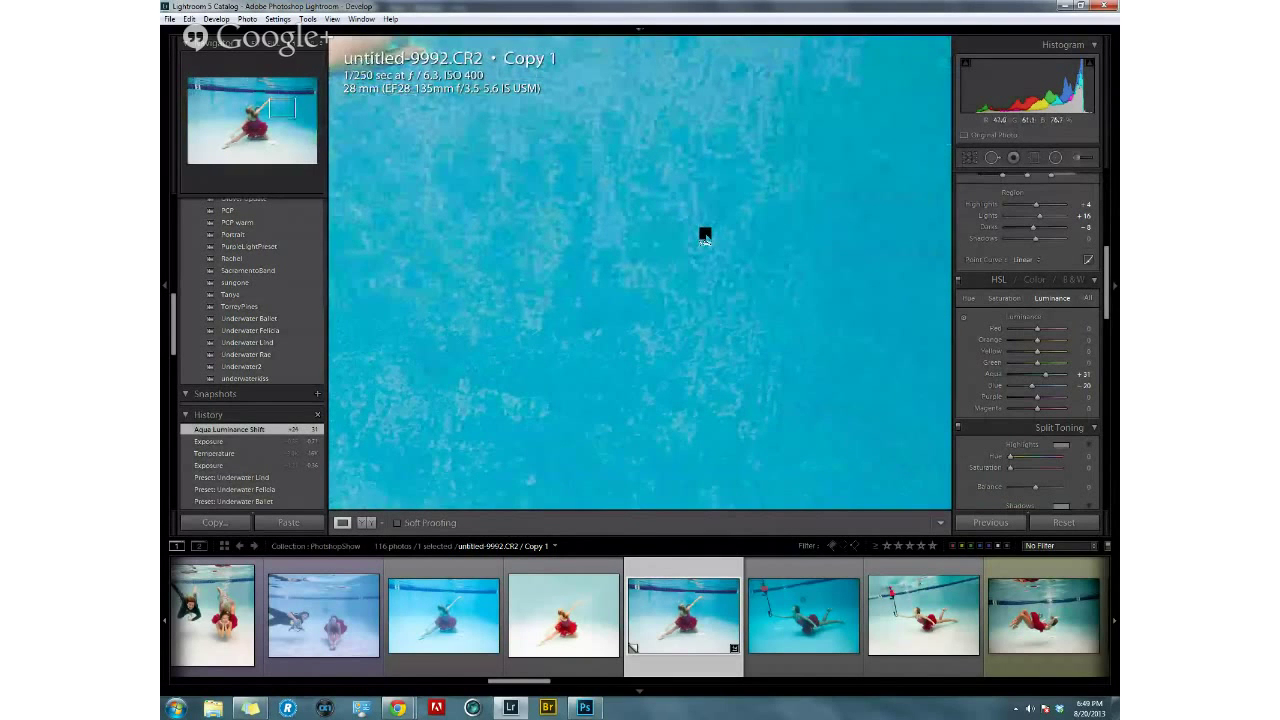
{"action": "left_click_drag", "start_coordinate": [705, 236], "coordinate": [734, 116]}
{"action": "left_click", "coordinate": [736, 172]}
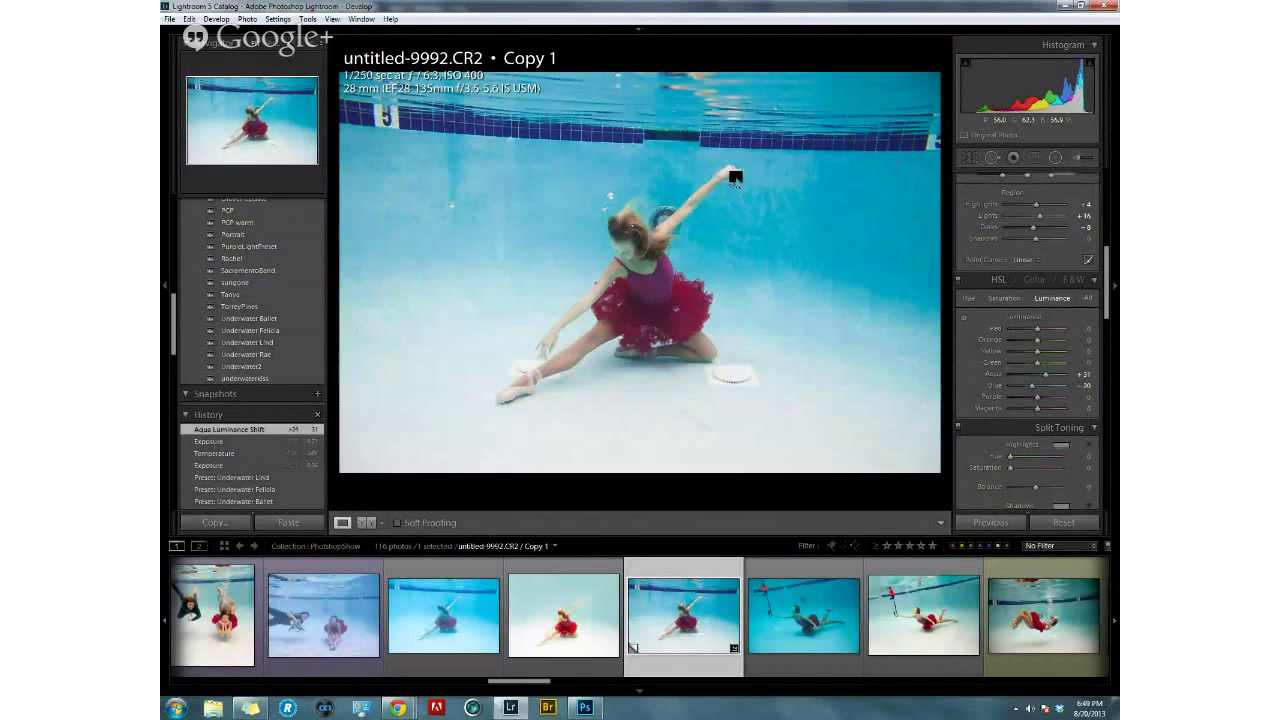
Set the white balance of the ballerina copy to Temp 15131 and Tint +117.
{"action": "left_click", "coordinate": [577, 565]}
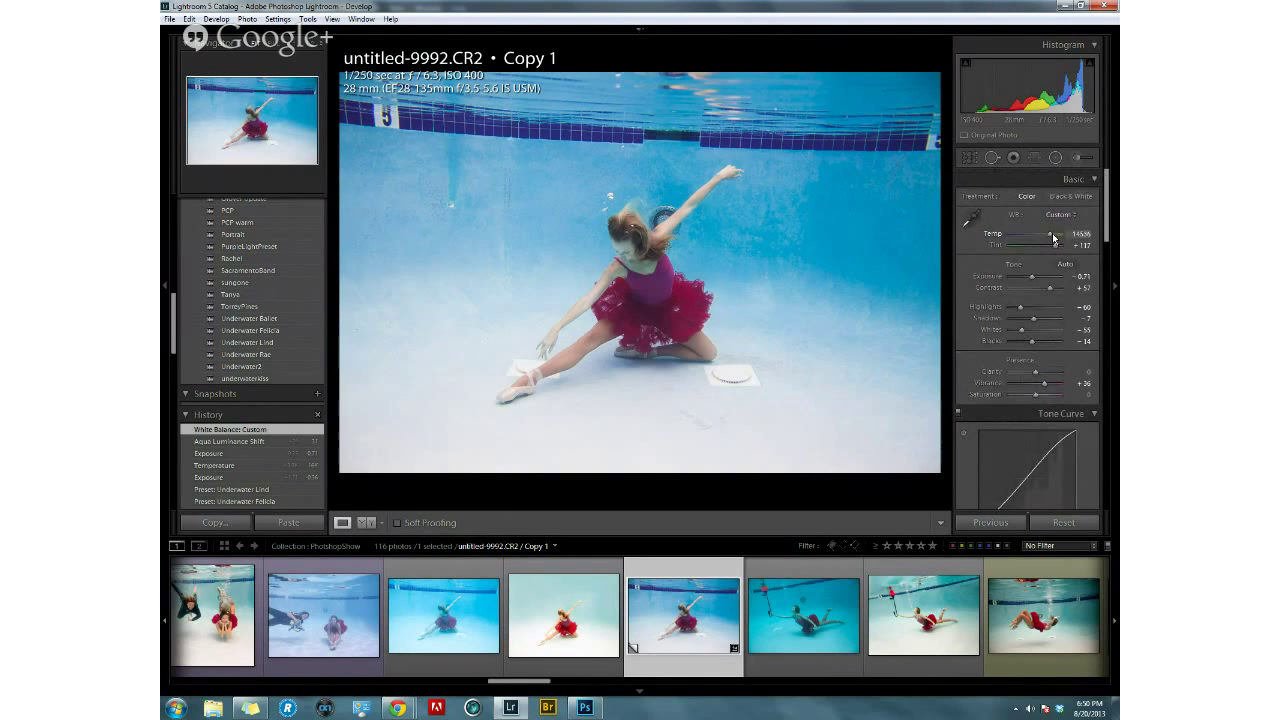
{"action": "left_click", "coordinate": [1053, 237]}
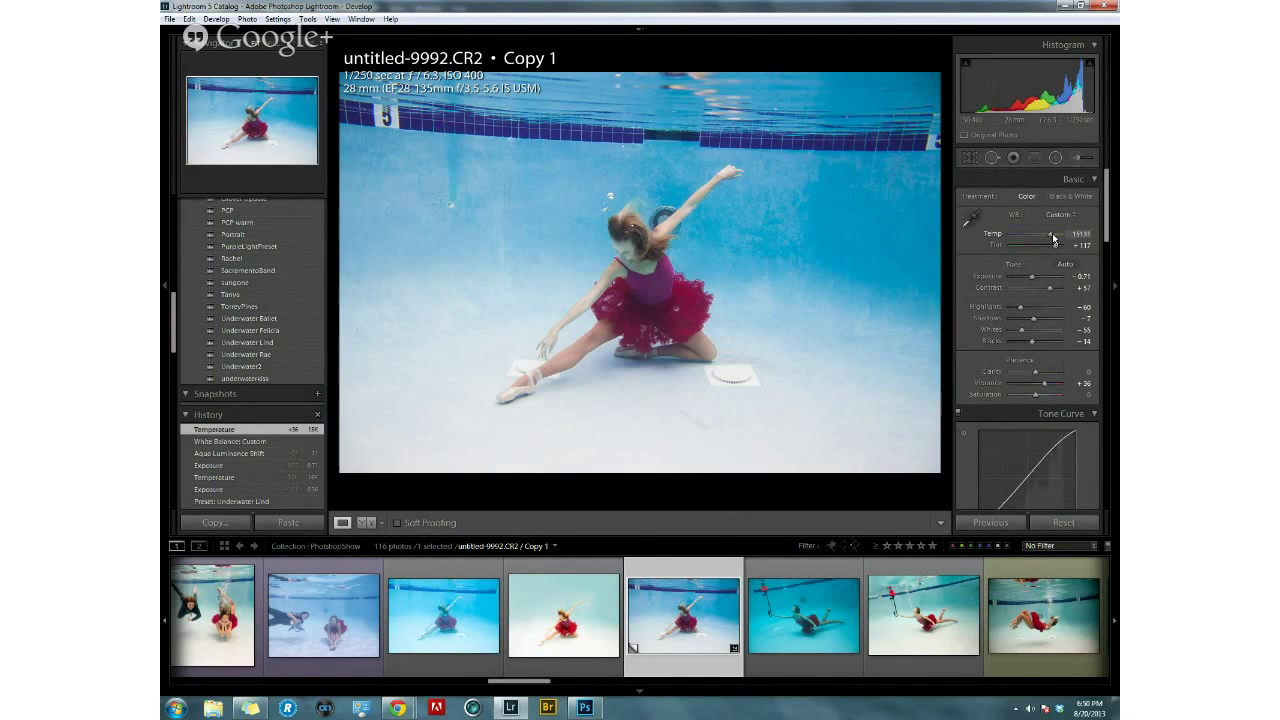
Lower the Exposure of the ballerina copy to -1.07 and look over its tone curve and luminance settings.
{"action": "left_click", "coordinate": [1053, 237]}
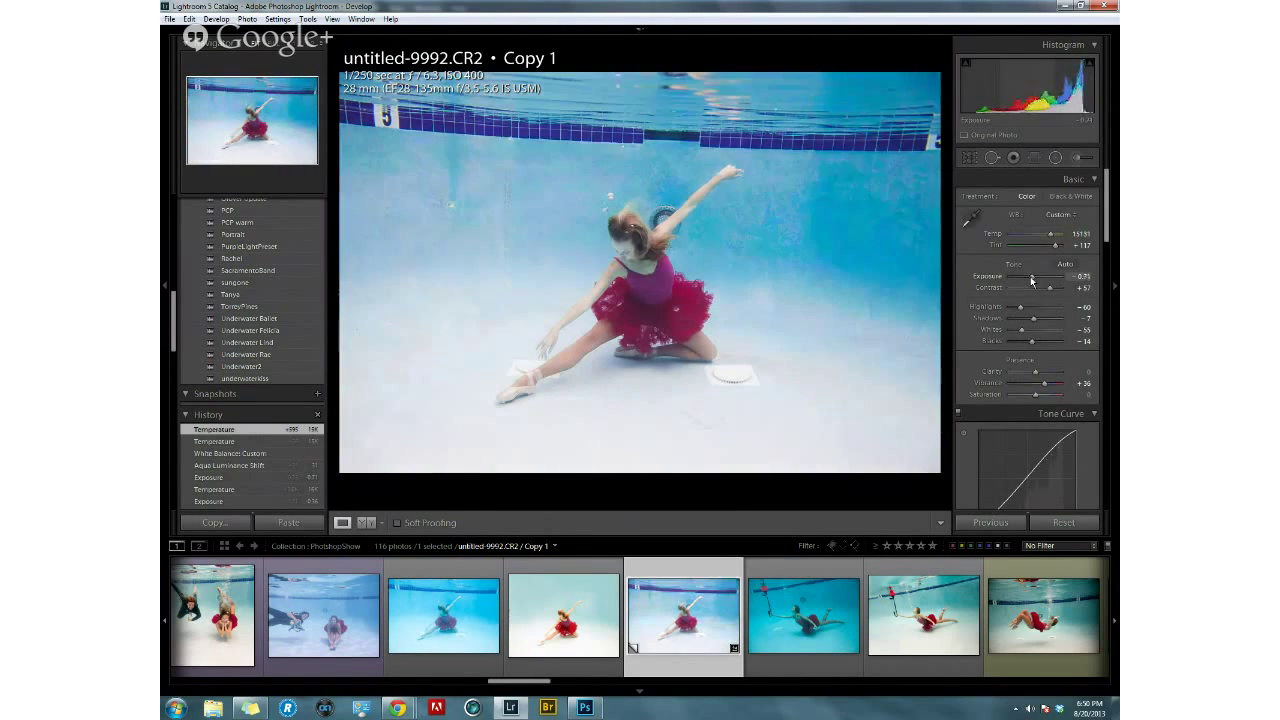
{"action": "left_click_drag", "start_coordinate": [1032, 281], "coordinate": [1030, 281]}
{"action": "scroll", "coordinate": [1027, 354], "scroll_direction": "down", "scroll_amount": 2}
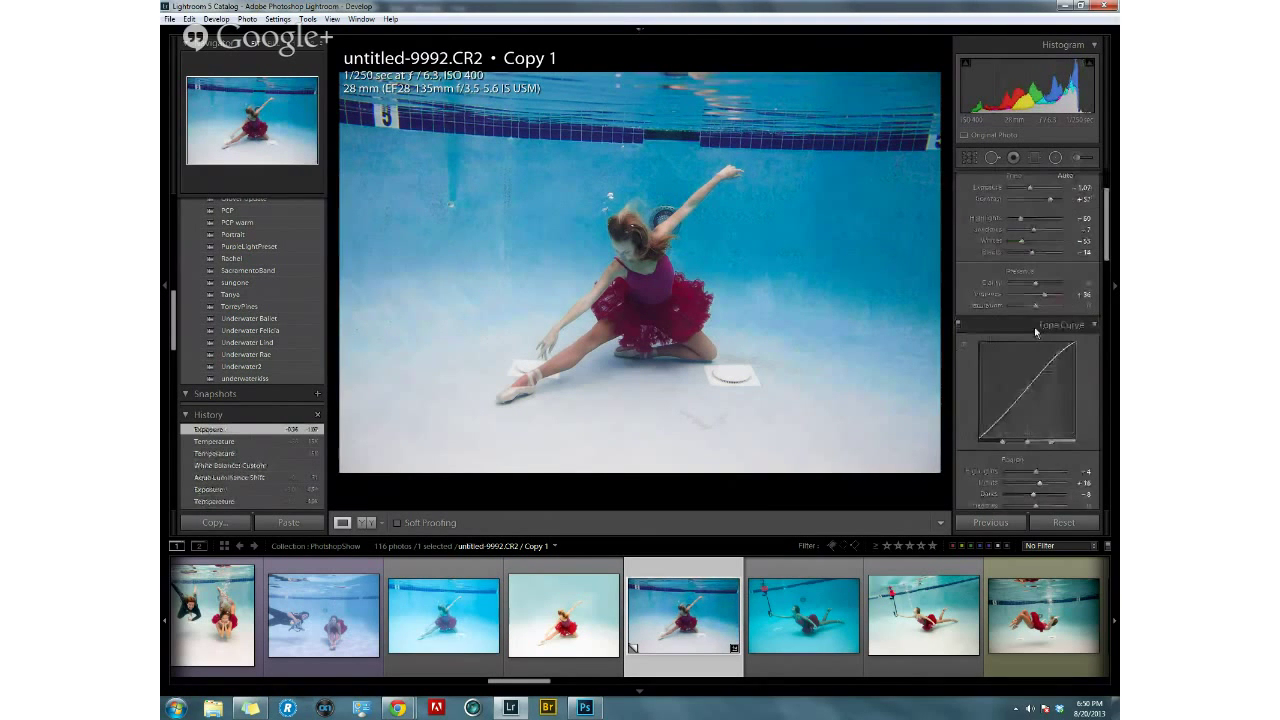
{"action": "scroll", "coordinate": [1035, 320], "scroll_direction": "down", "scroll_amount": 3}
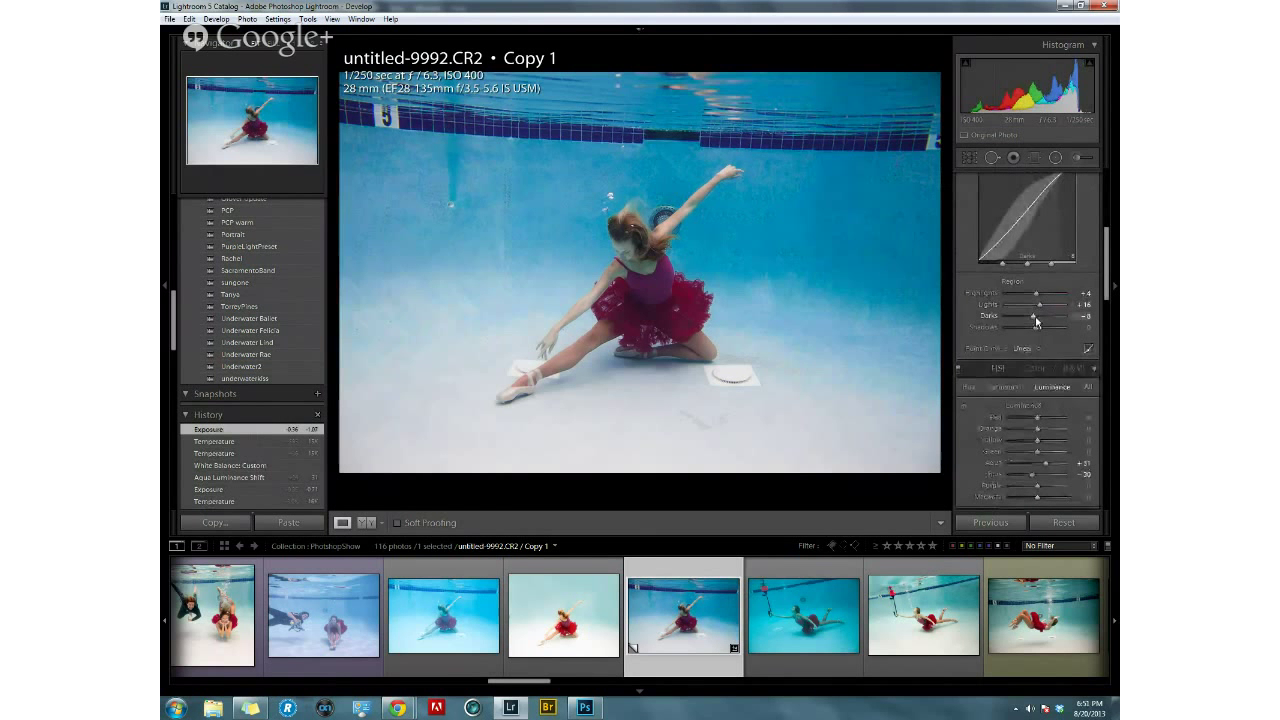
{"action": "scroll", "coordinate": [1036, 320], "scroll_direction": "up", "scroll_amount": 5}
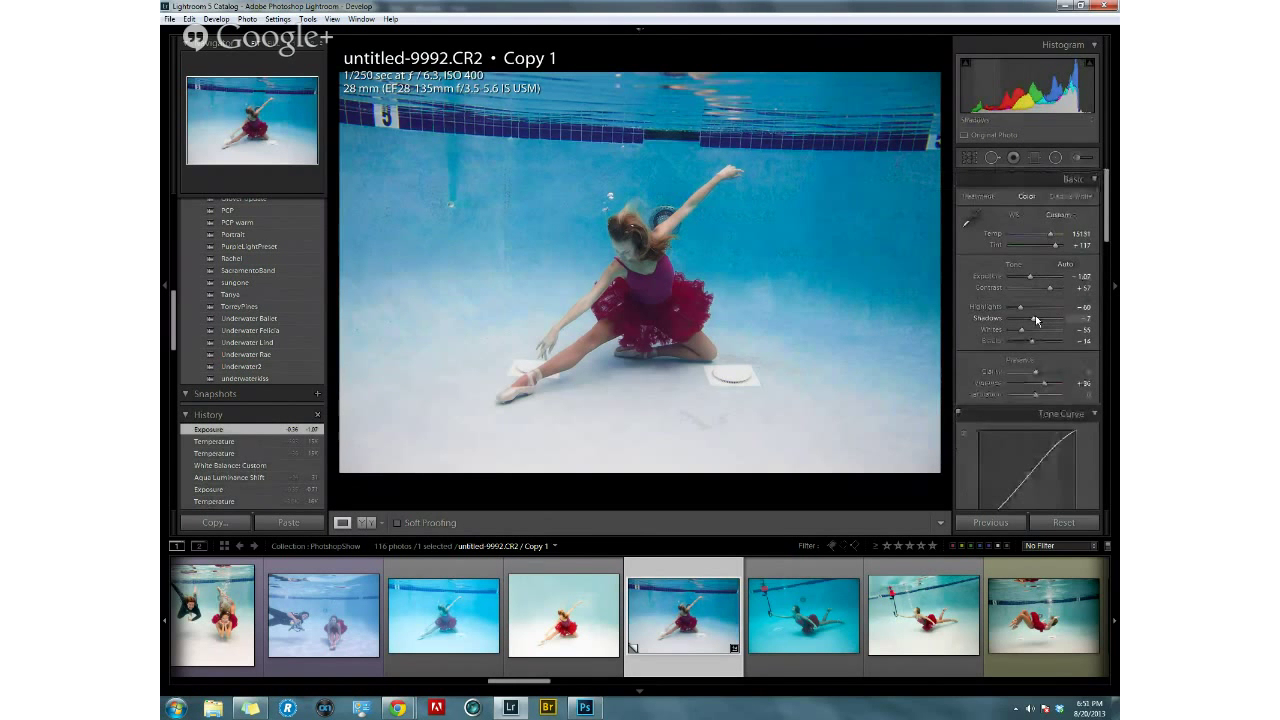
{"action": "scroll", "coordinate": [1036, 320], "scroll_direction": "down", "scroll_amount": 2}
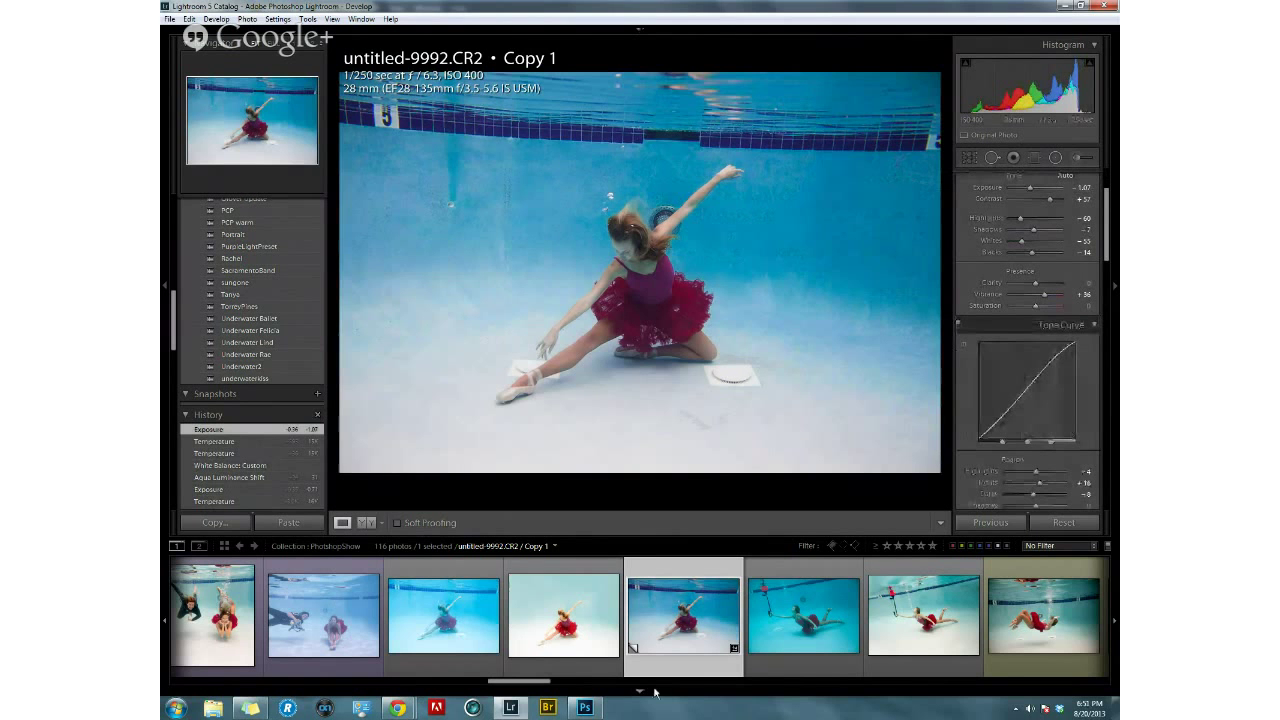
View untitled-0238-Edit.tif and the finished iPad version of the ballerina shot for comparison, and return to the virtual copy.
{"action": "left_click_drag", "start_coordinate": [531, 683], "coordinate": [588, 685]}
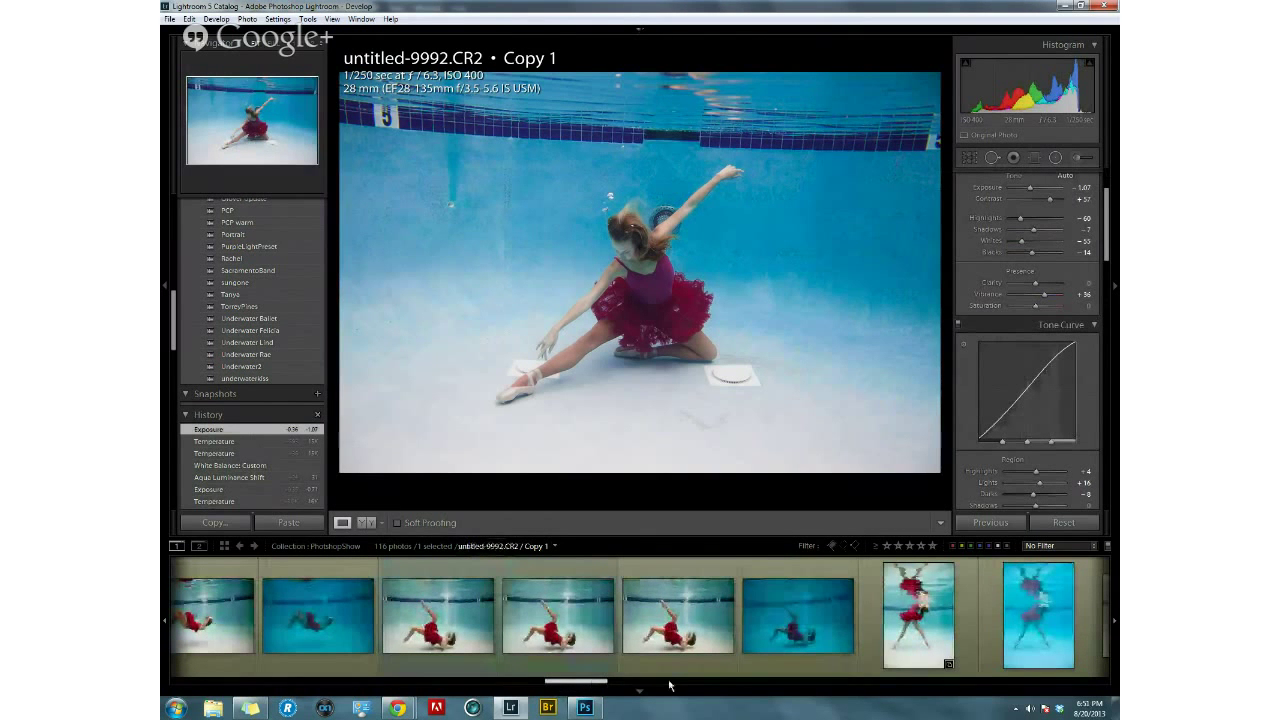
{"action": "left_click", "coordinate": [957, 625]}
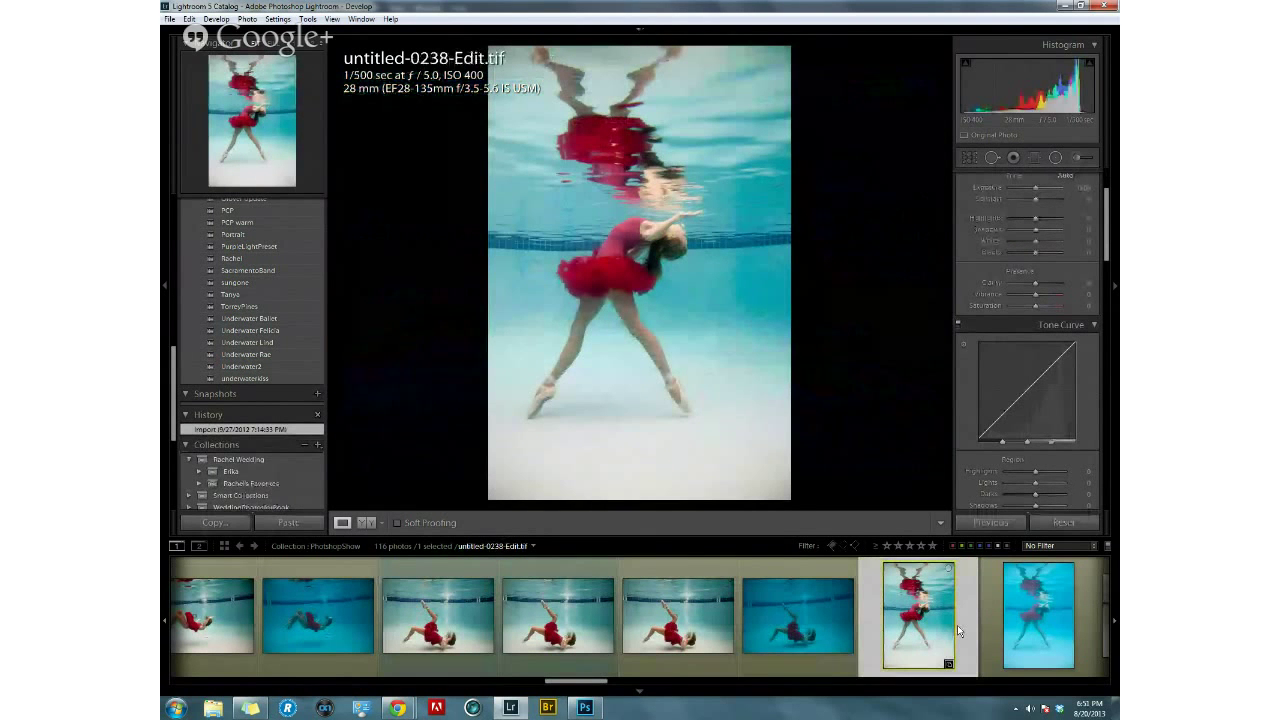
{"action": "left_click_drag", "start_coordinate": [598, 688], "coordinate": [541, 690]}
{"action": "left_click", "coordinate": [563, 622]}
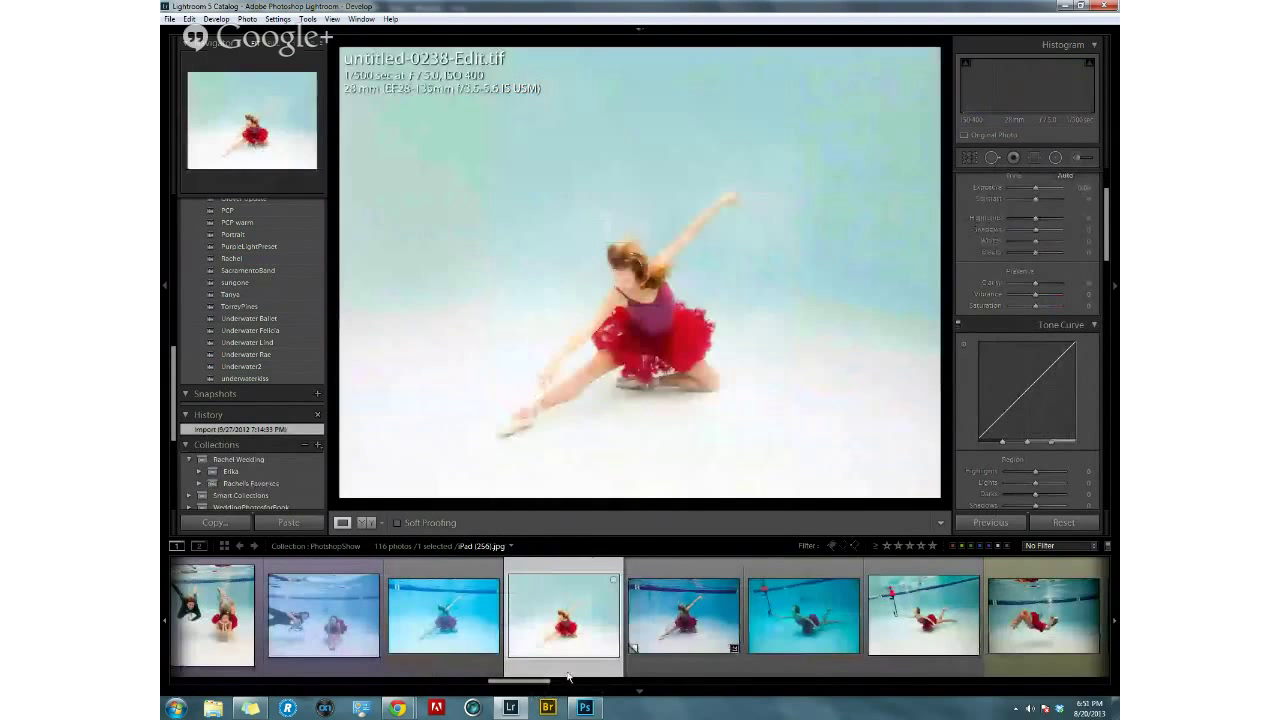
{"action": "left_click", "coordinate": [709, 662]}
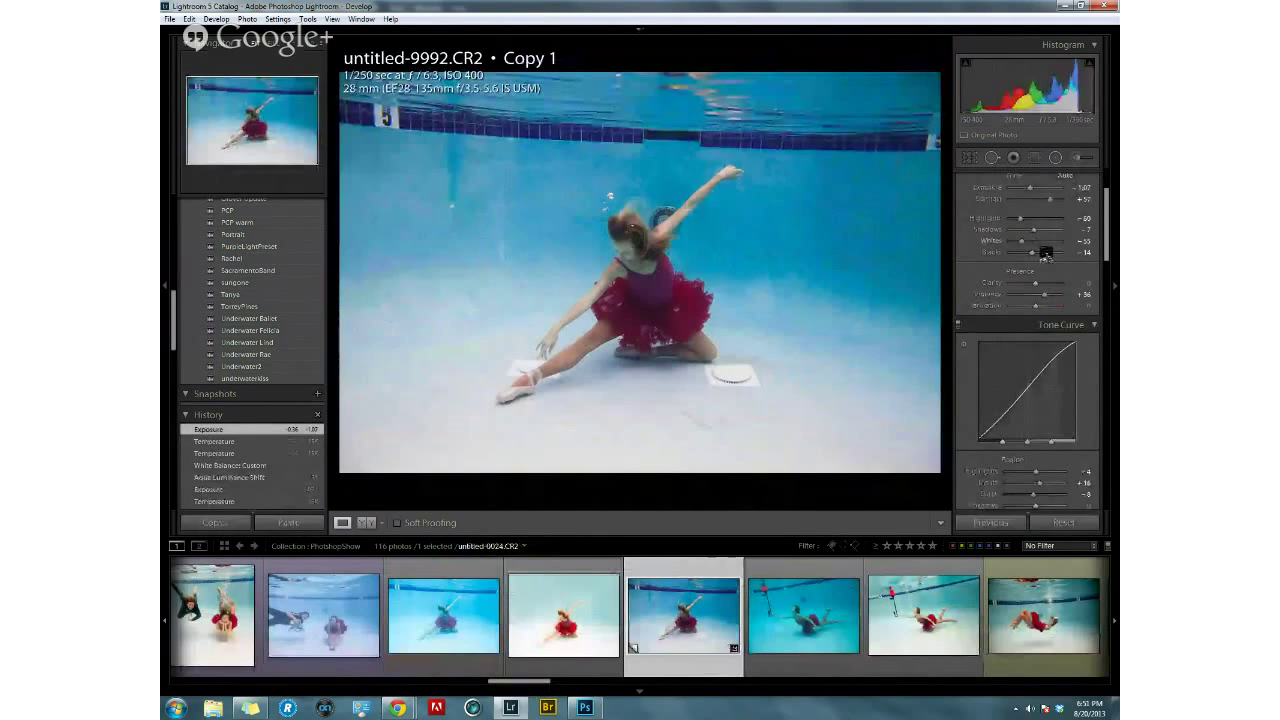
Warm the ballerina copy to a Temp of 26190 and set its Exposure to -0.83.
{"action": "scroll", "coordinate": [1058, 318], "scroll_direction": "up", "scroll_amount": 3}
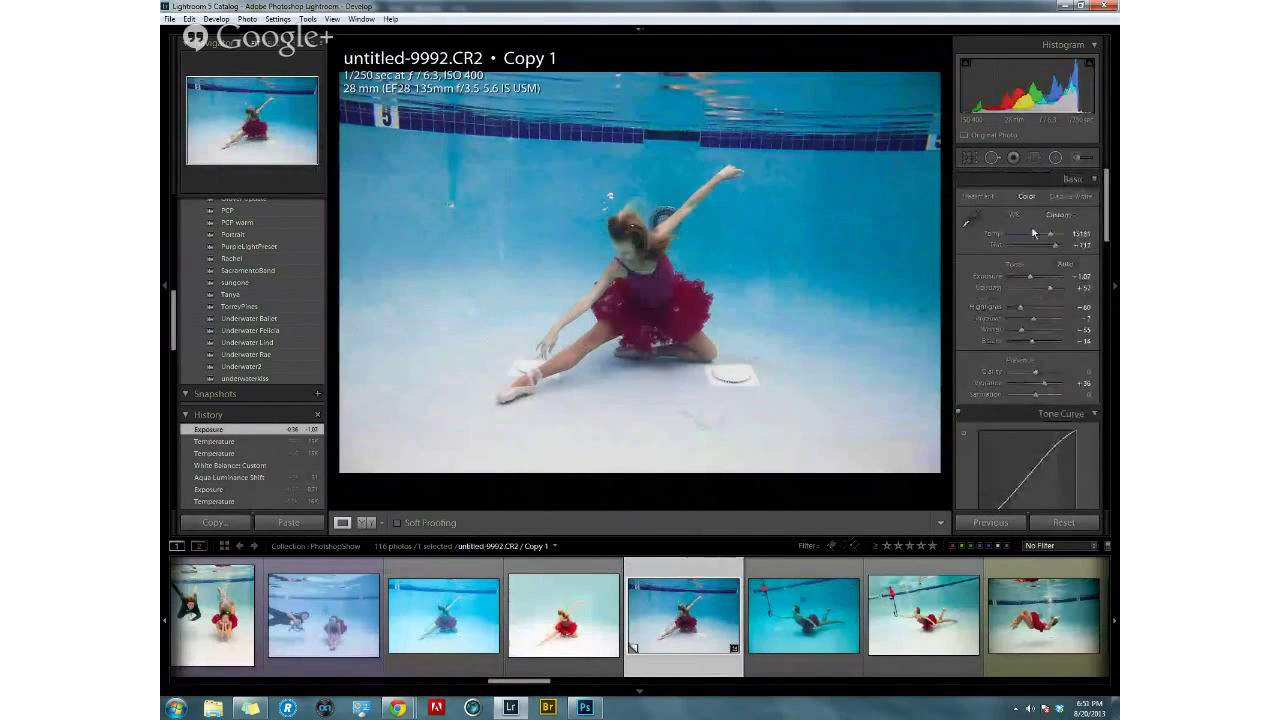
{"action": "left_click_drag", "start_coordinate": [1050, 235], "coordinate": [1054, 238]}
{"action": "left_click_drag", "start_coordinate": [1053, 237], "coordinate": [1051, 237]}
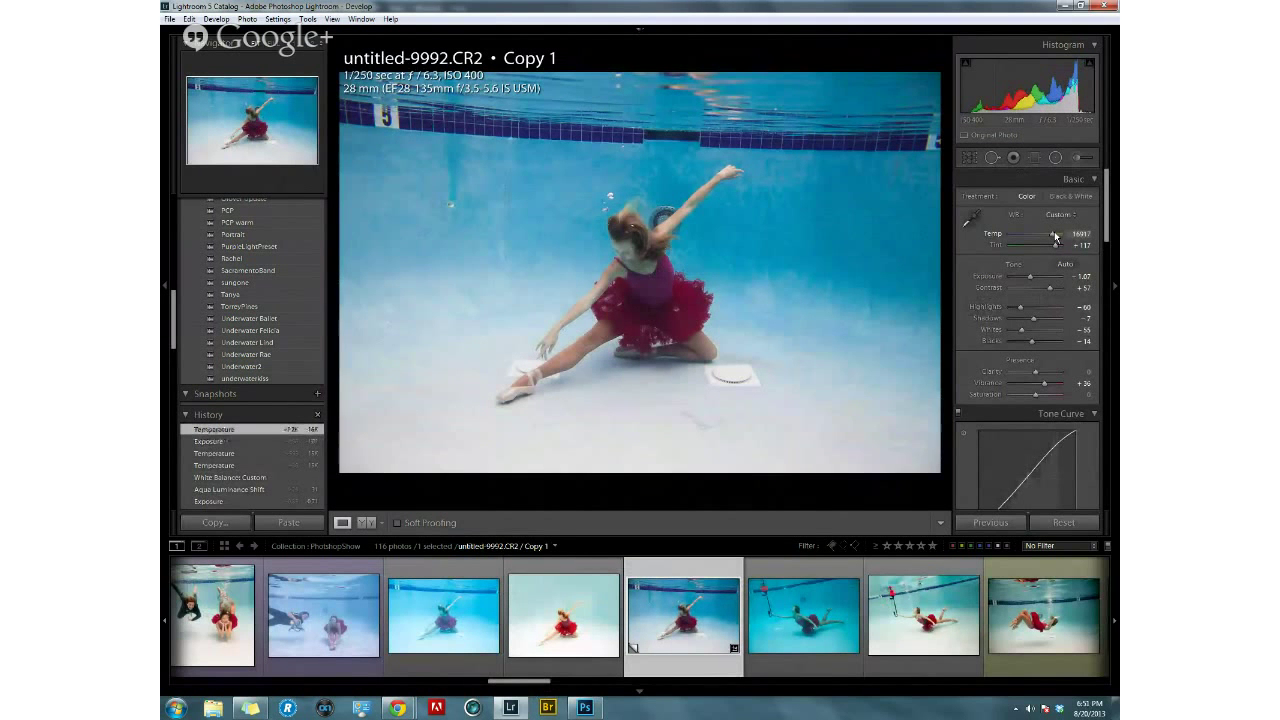
{"action": "left_click_drag", "start_coordinate": [1054, 236], "coordinate": [1059, 234]}
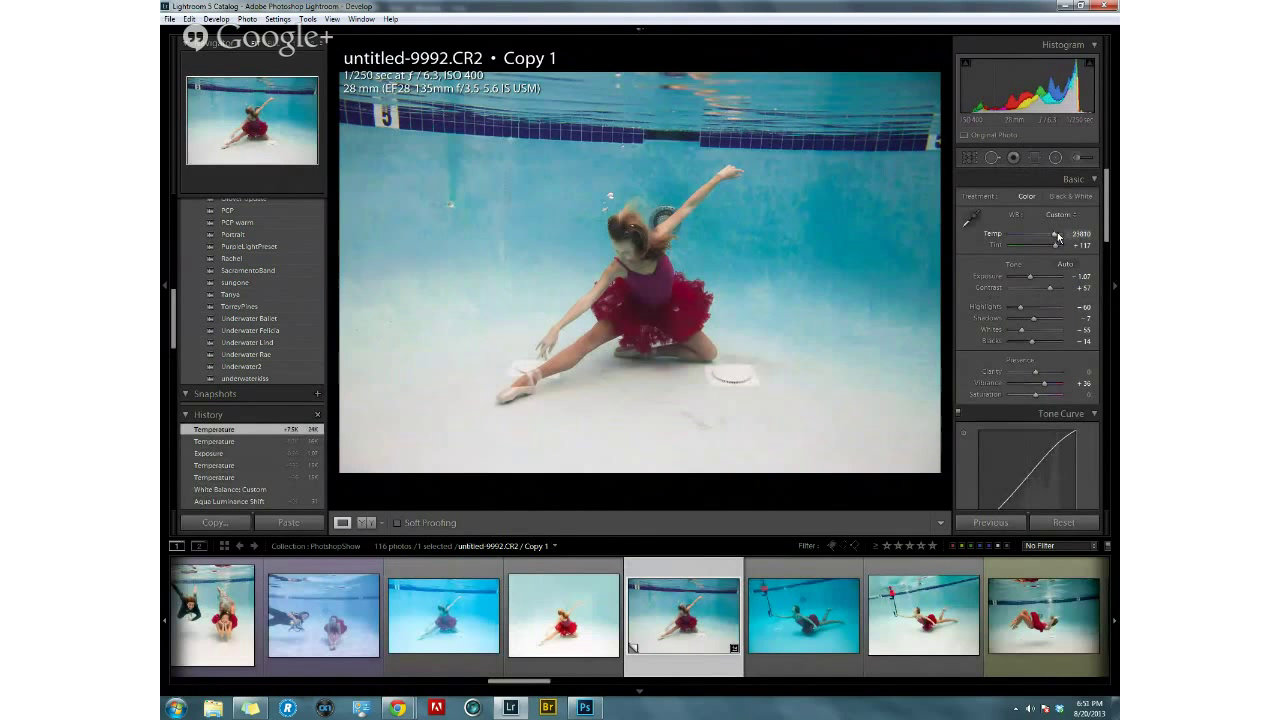
{"action": "left_click_drag", "start_coordinate": [1058, 237], "coordinate": [1055, 240]}
{"action": "left_click_drag", "start_coordinate": [1054, 237], "coordinate": [1055, 238]}
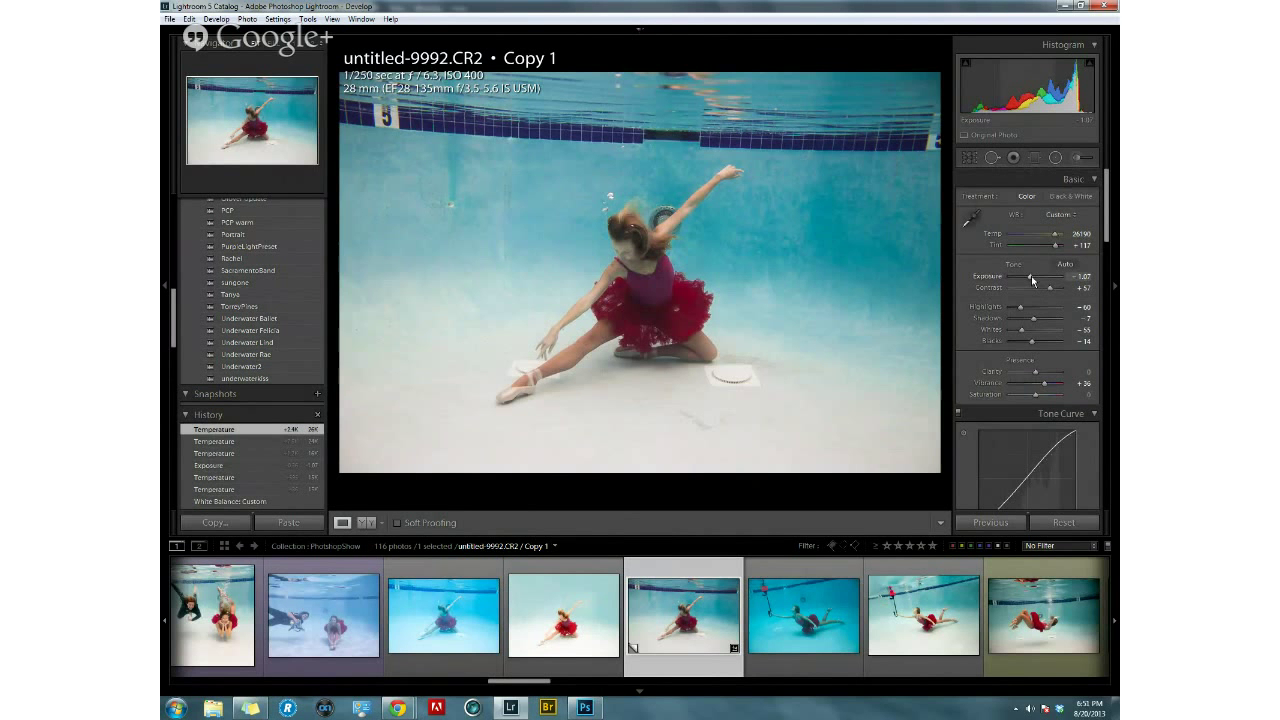
{"action": "left_click_drag", "start_coordinate": [1033, 281], "coordinate": [1034, 281]}
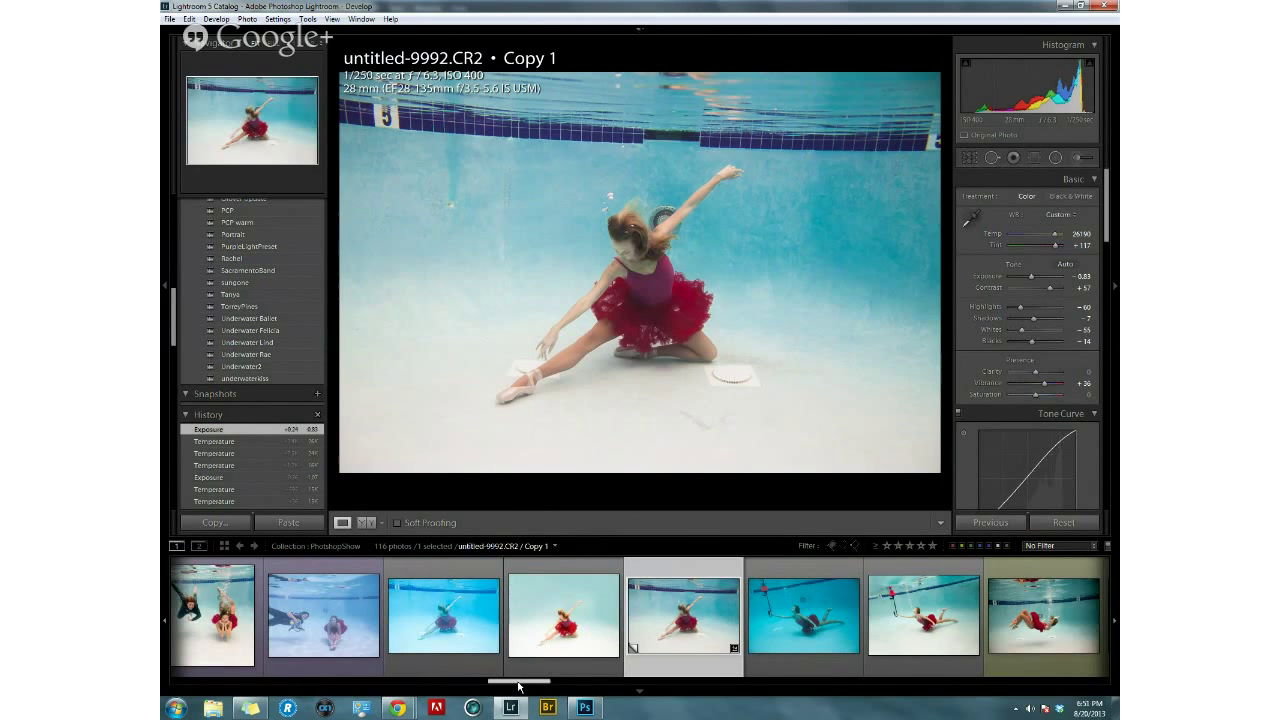
Examine the dancer's face and skin tone up close on the corrected copy.
{"action": "mouse_move", "coordinate": [520, 683]}
{"action": "left_mouse_down"}
{"action": "mouse_move", "coordinate": [494, 686]}
{"action": "mouse_move", "coordinate": [530, 682]}
{"action": "left_mouse_up"}
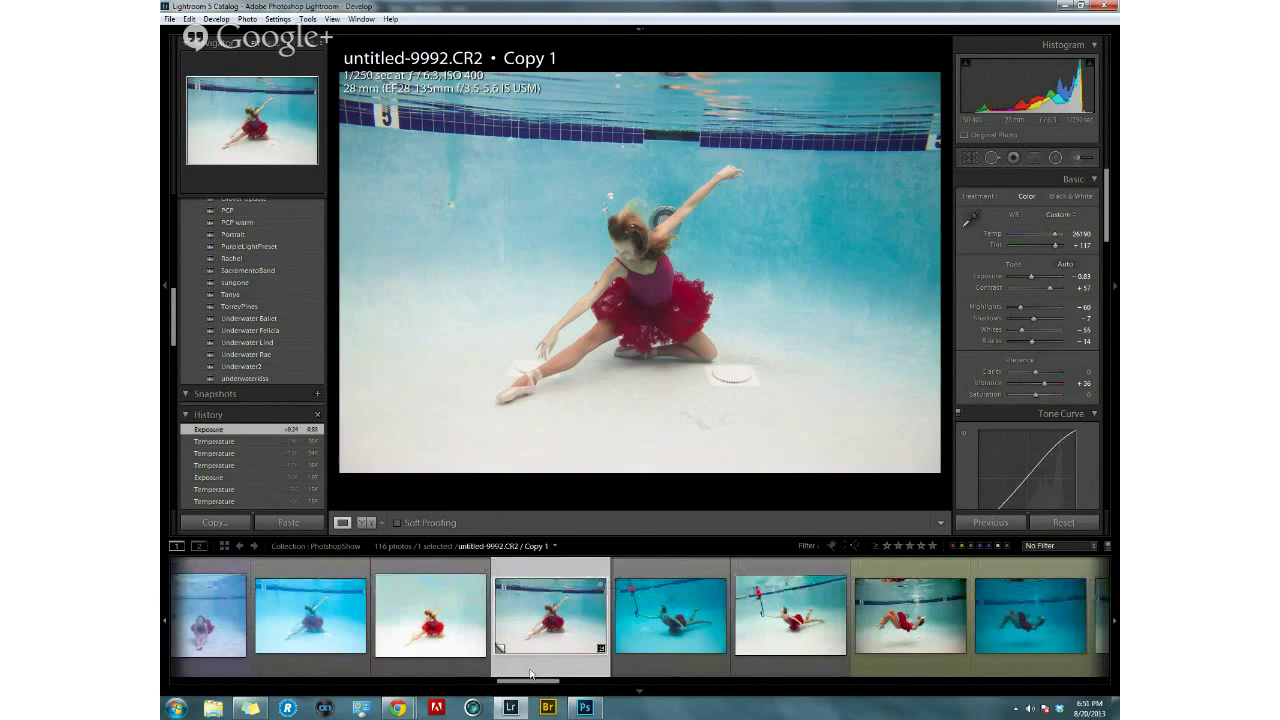
{"action": "left_click", "coordinate": [634, 260]}
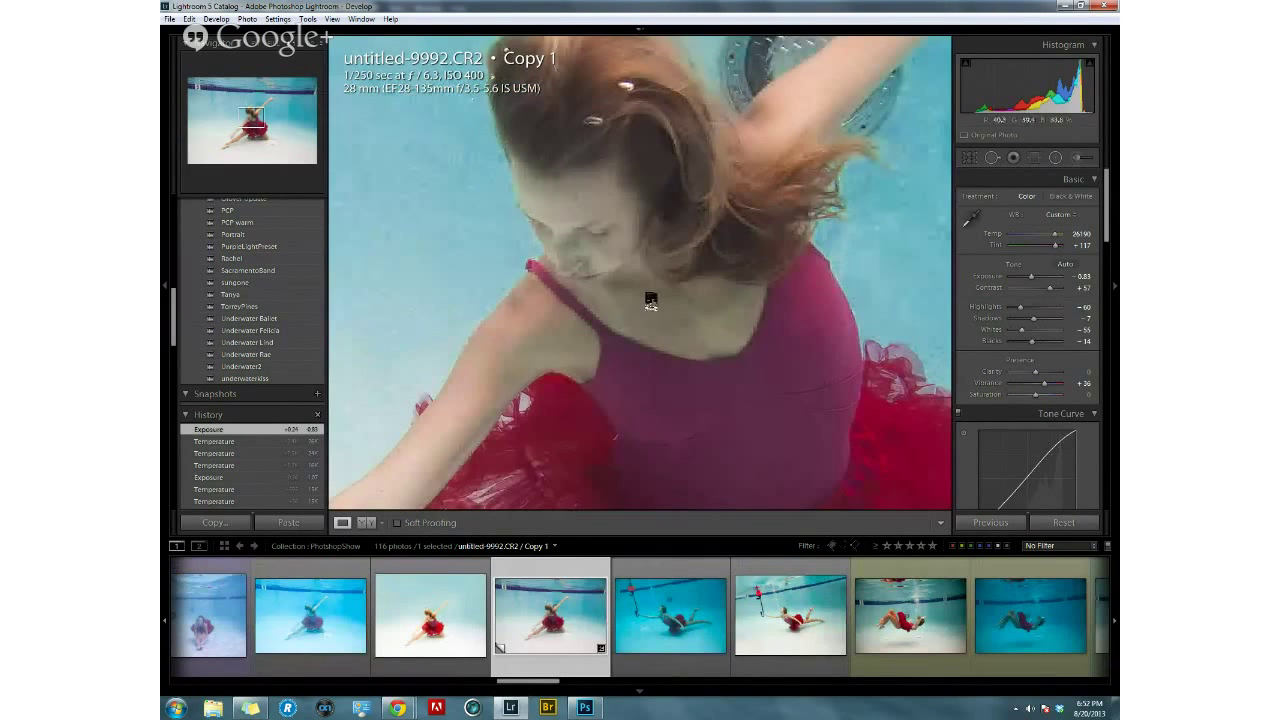
{"action": "left_click", "coordinate": [706, 325]}
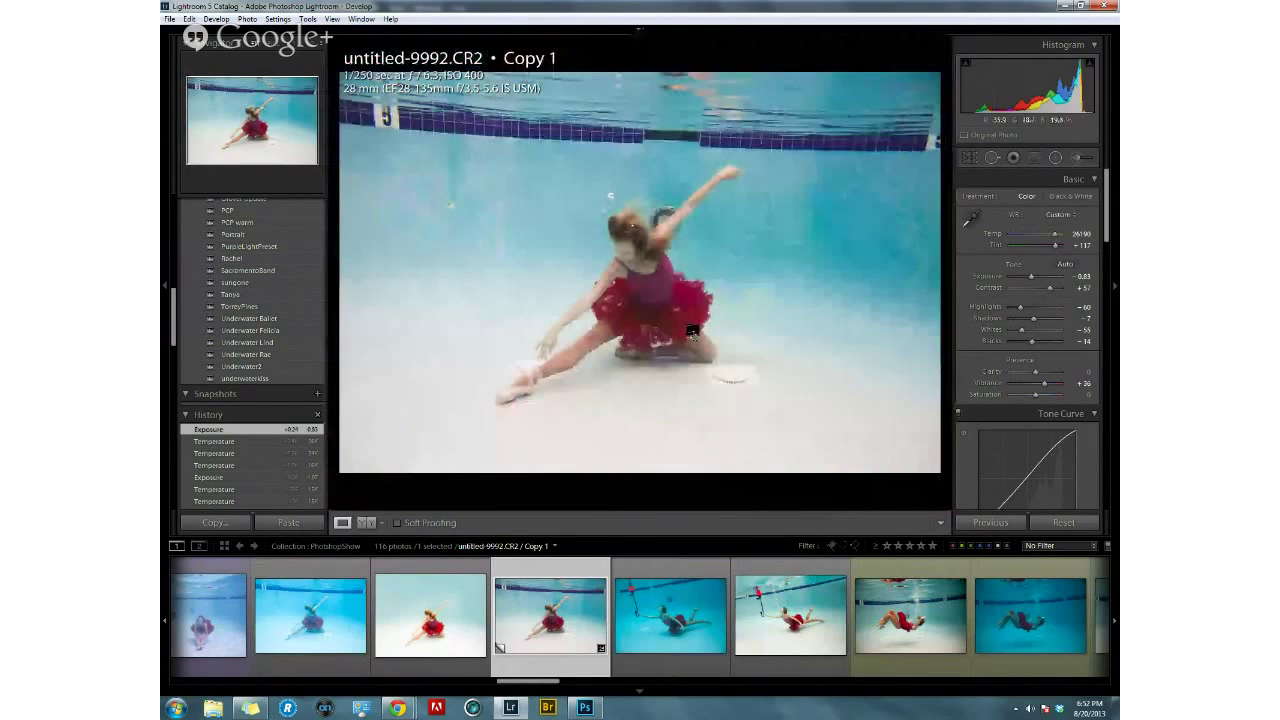
Send the ballerina copy to Photoshop CC for editing, rendered using Lightroom, and switch to Photoshop.
{"action": "left_click", "coordinate": [247, 19]}
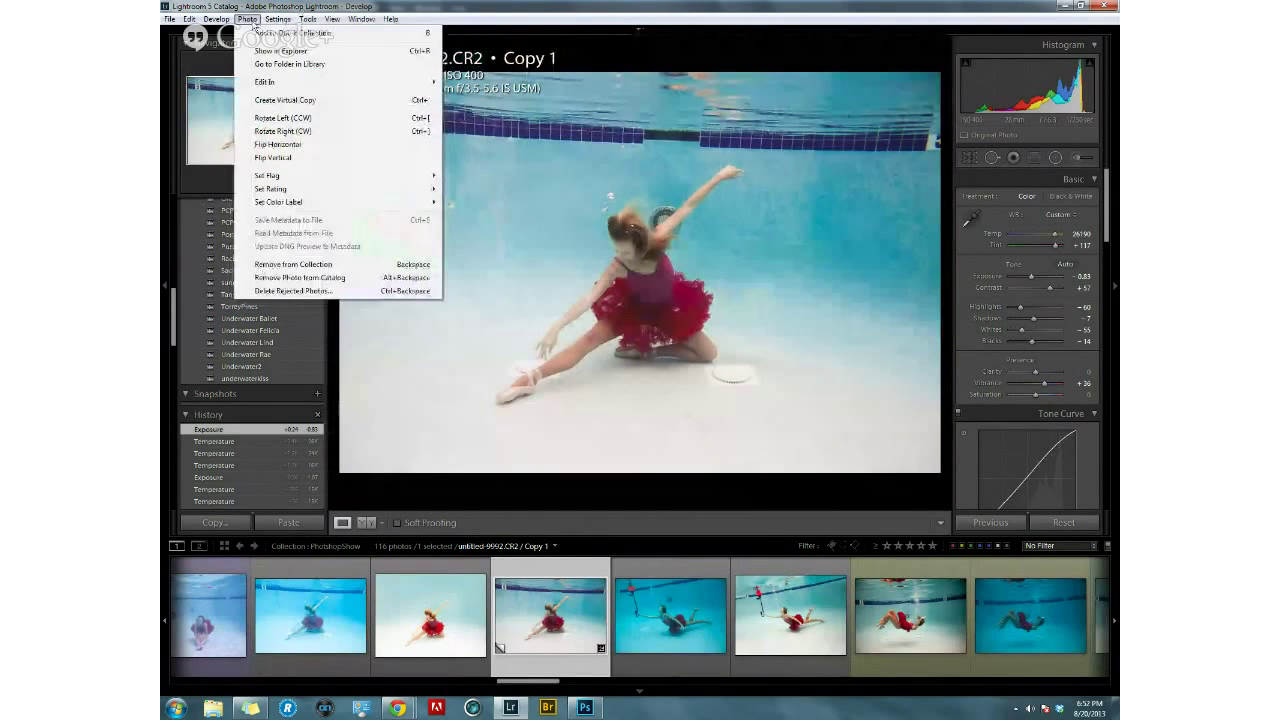
{"action": "mouse_move", "coordinate": [360, 84]}
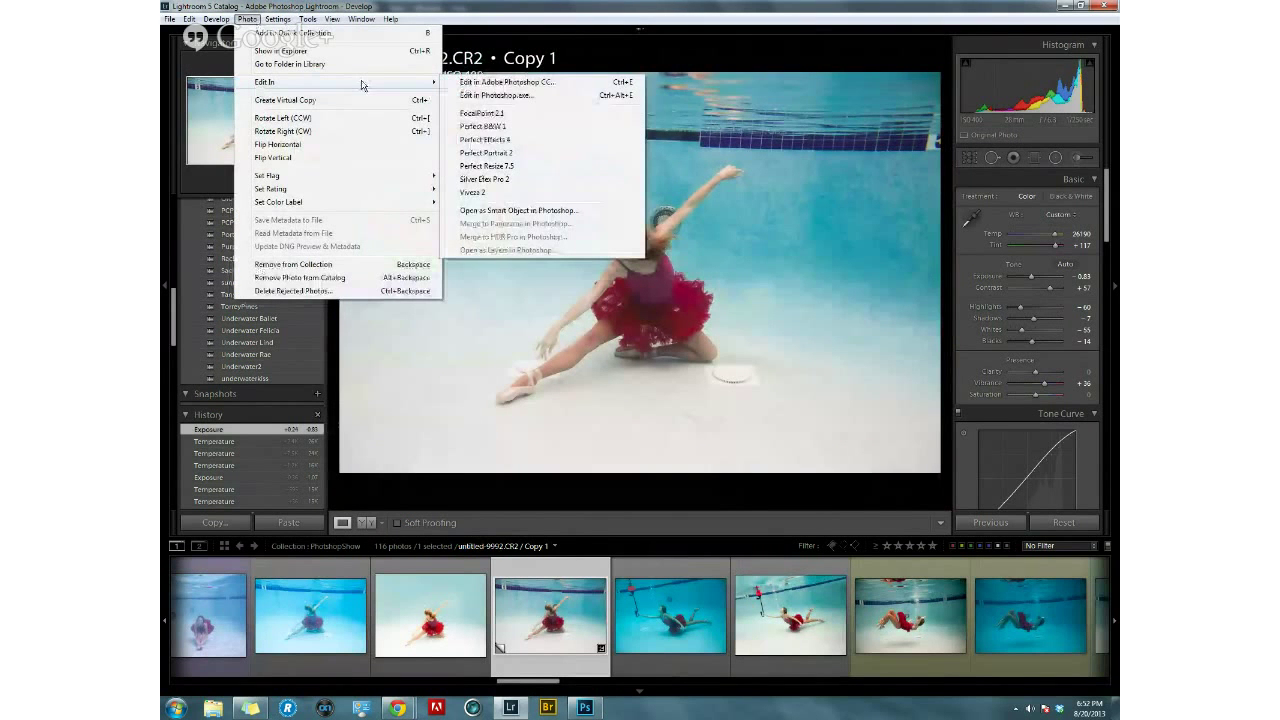
{"action": "left_click", "coordinate": [581, 89]}
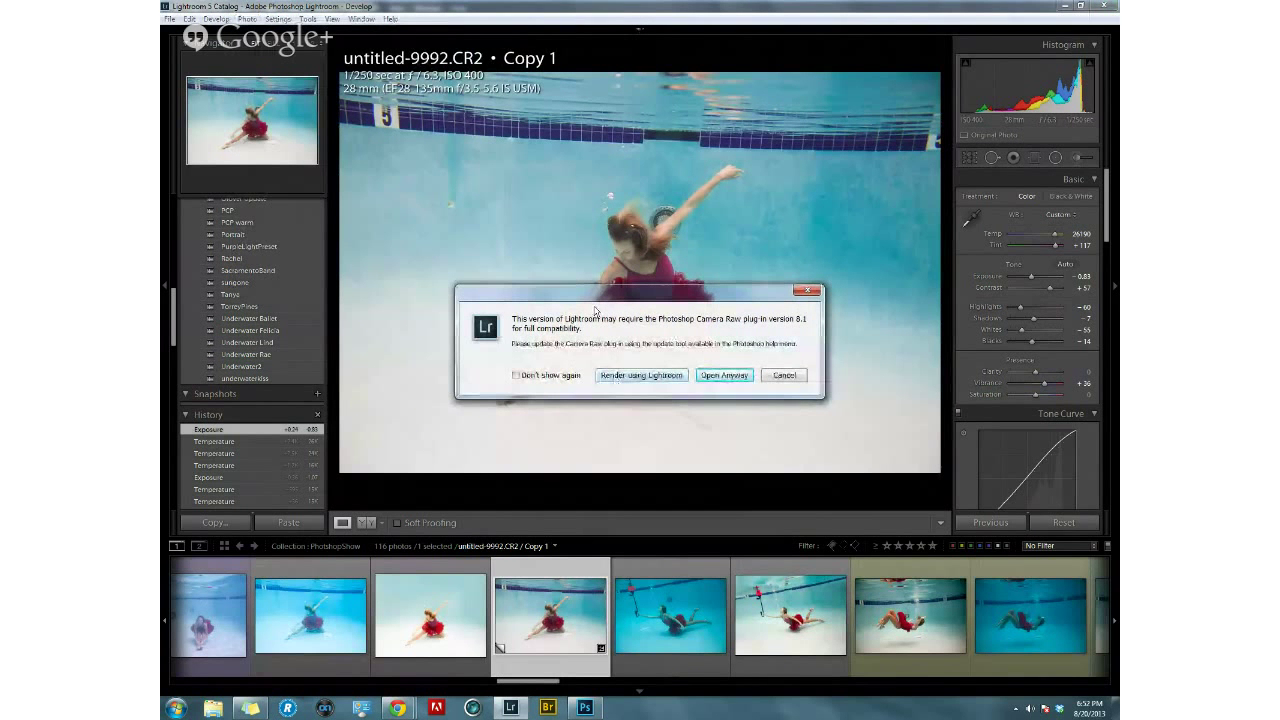
{"action": "left_click", "coordinate": [629, 376]}
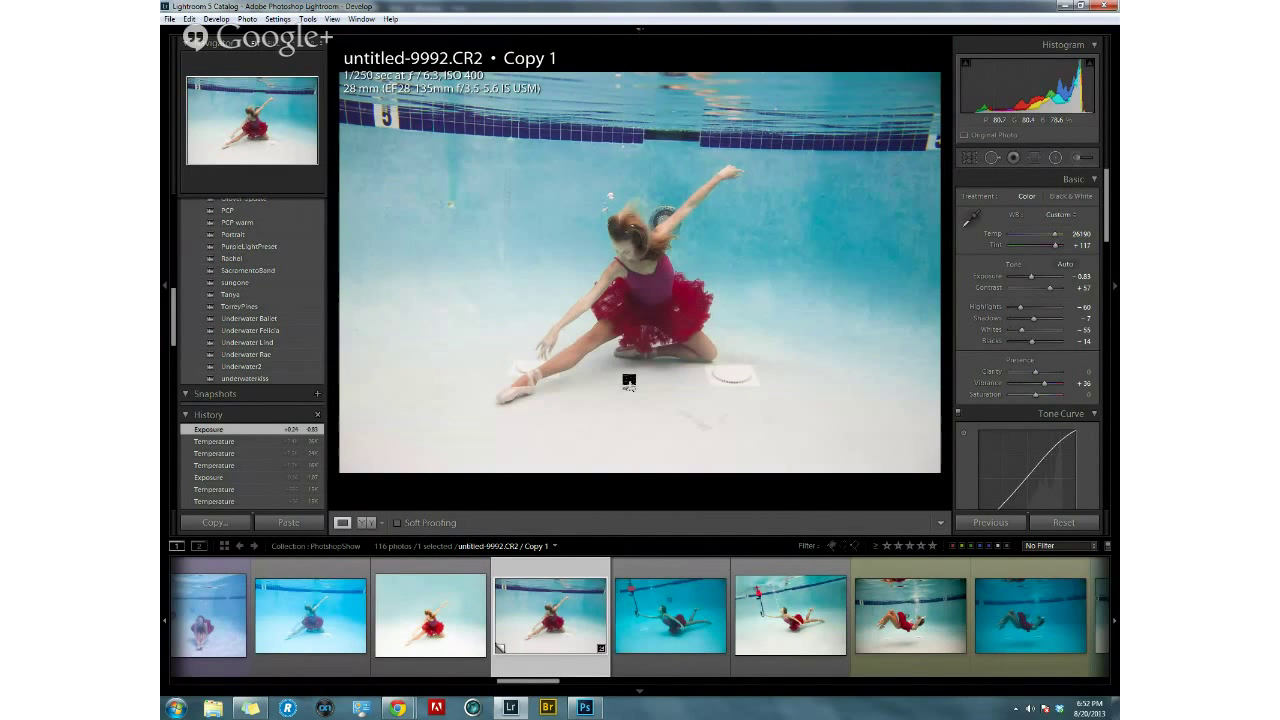
{"action": "left_click", "coordinate": [585, 708]}
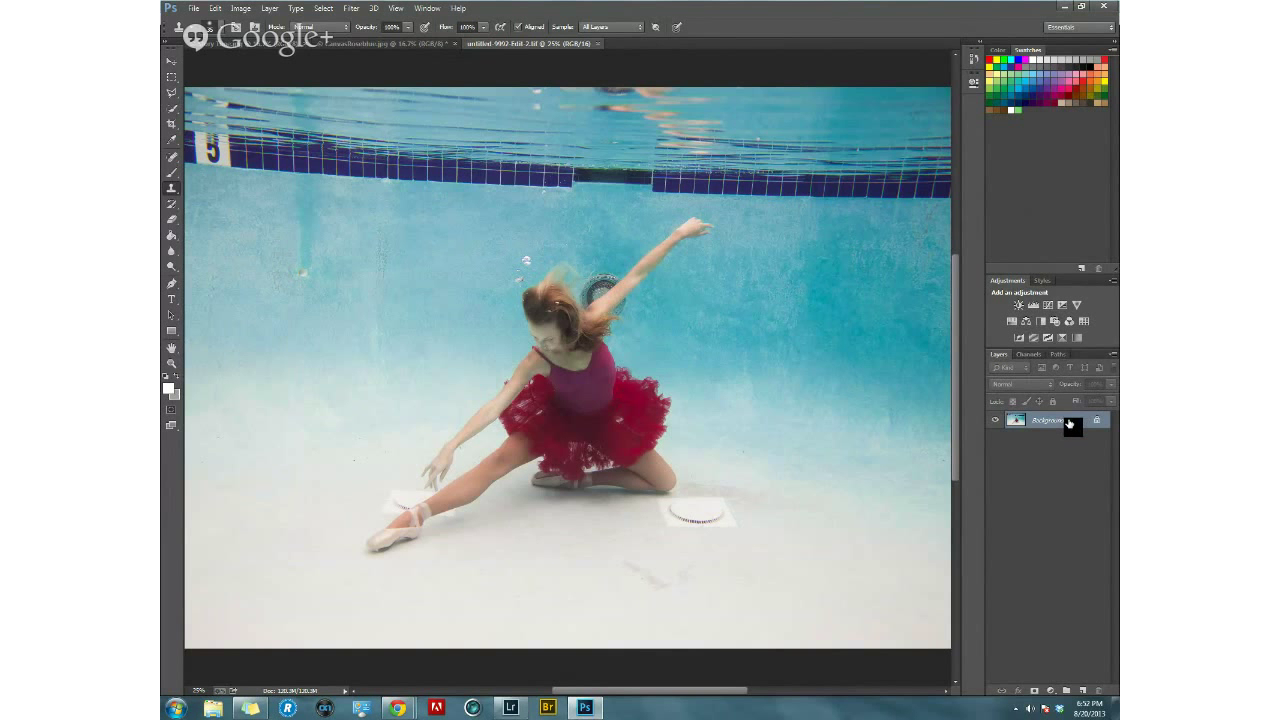
Duplicate the Background layer and add a Color Balance adjustment layer above the copy.
{"action": "left_click_drag", "start_coordinate": [1074, 423], "coordinate": [1083, 690]}
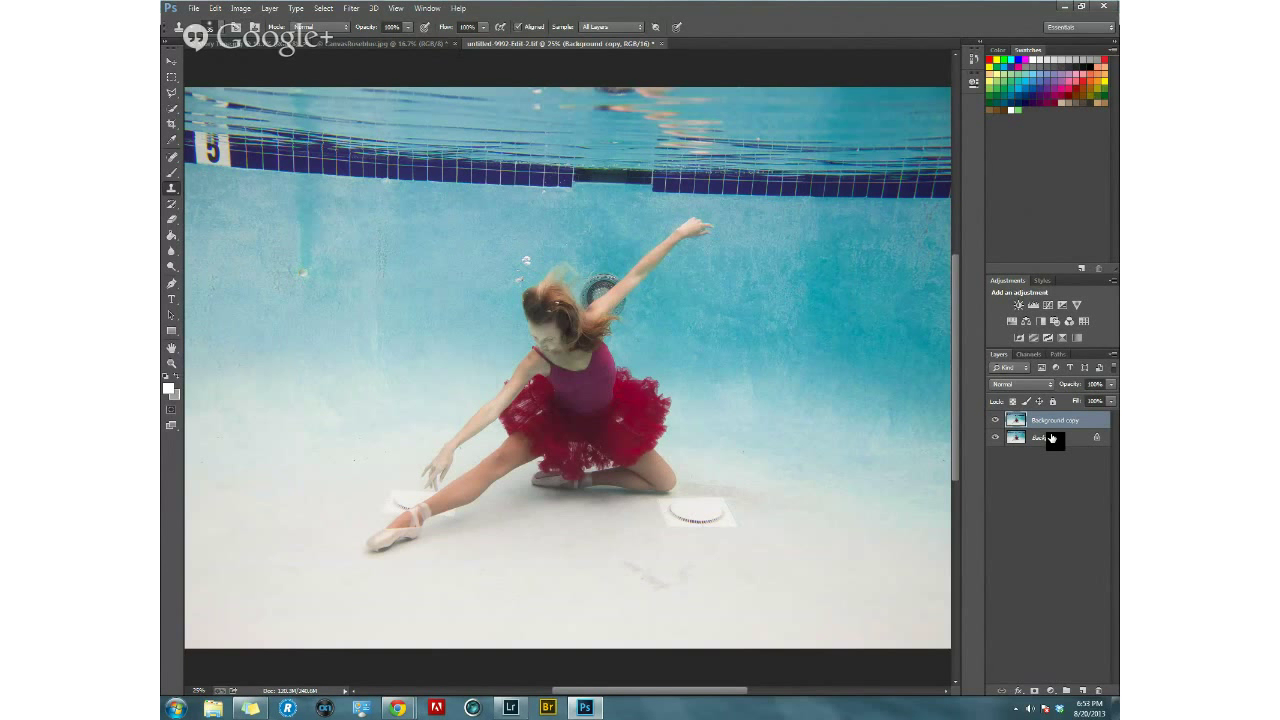
{"action": "left_click", "coordinate": [1050, 690]}
{"action": "left_click", "coordinate": [1050, 692]}
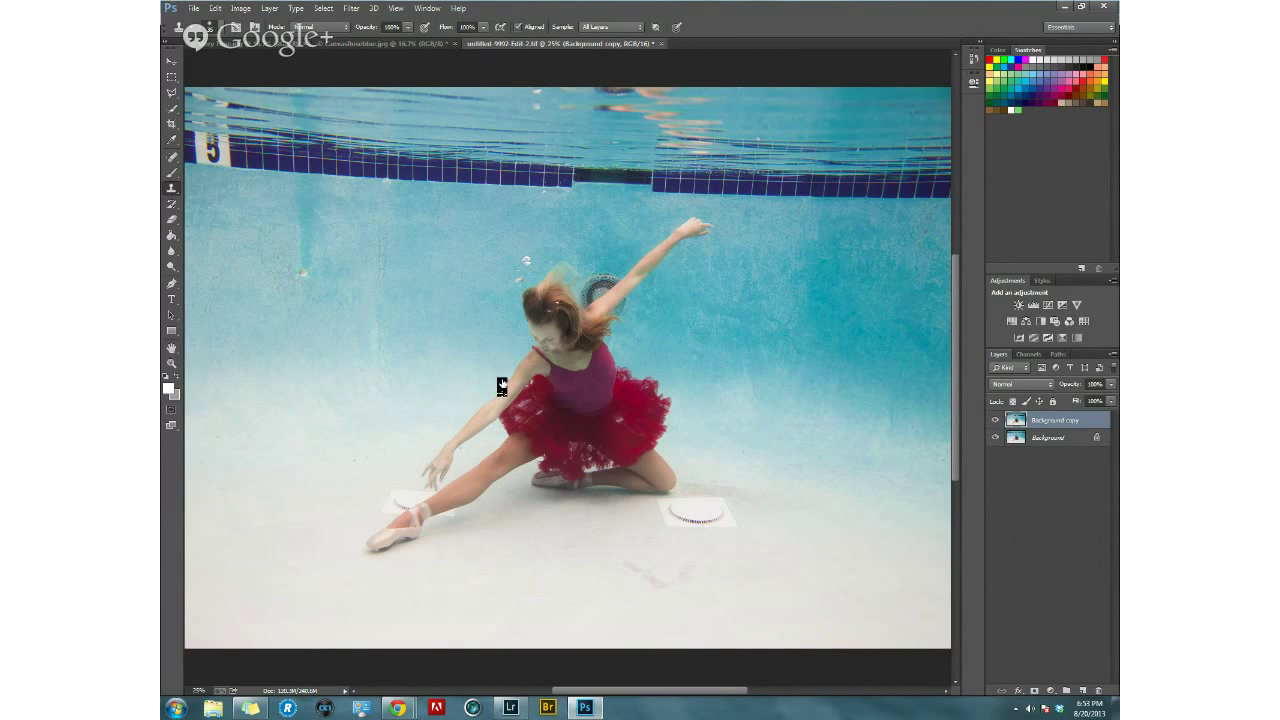
{"action": "left_click", "coordinate": [1053, 693]}
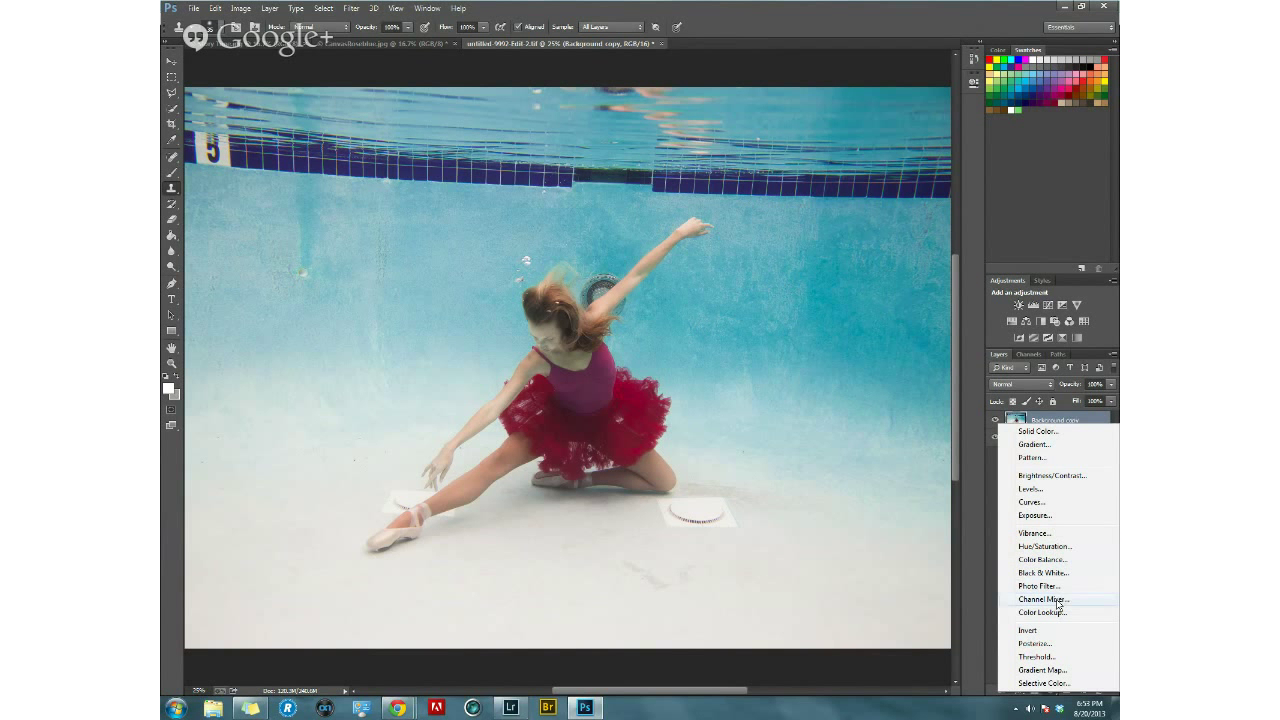
{"action": "left_click", "coordinate": [1057, 561]}
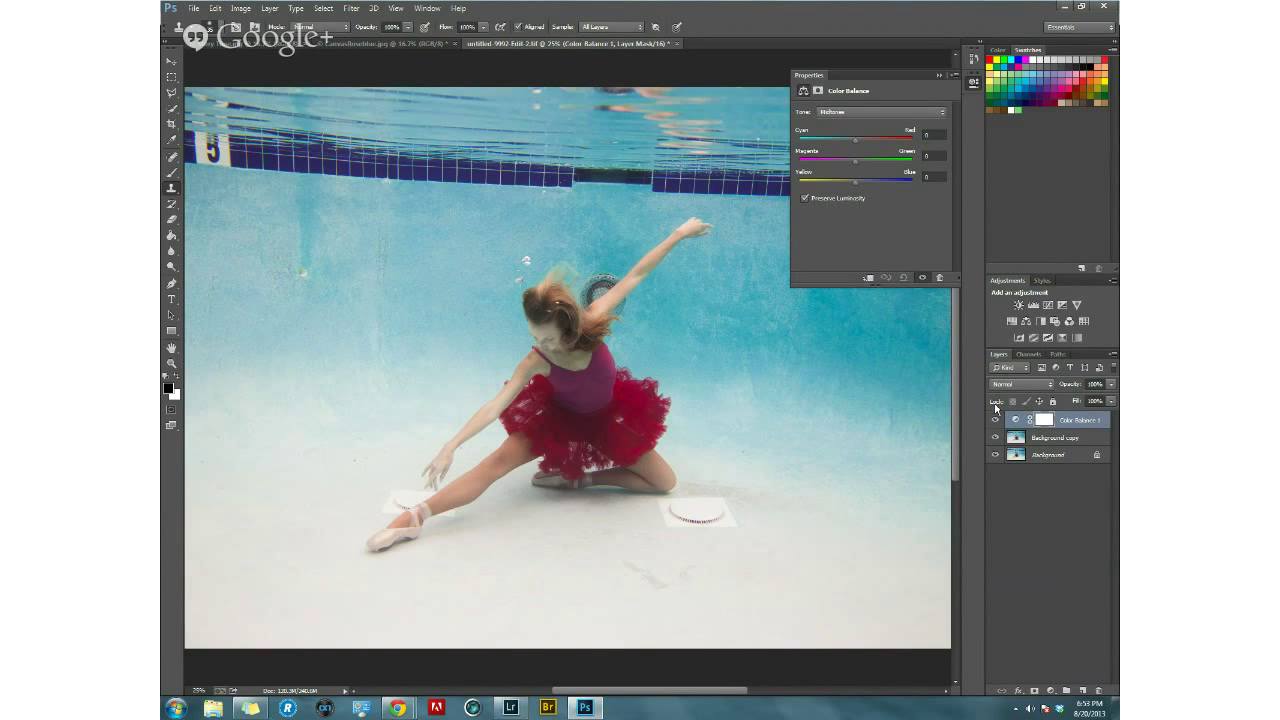
Set the Color Balance midtones to +2 on Cyan–Red and -18 on Magenta–Green.
{"action": "left_click", "coordinate": [854, 113]}
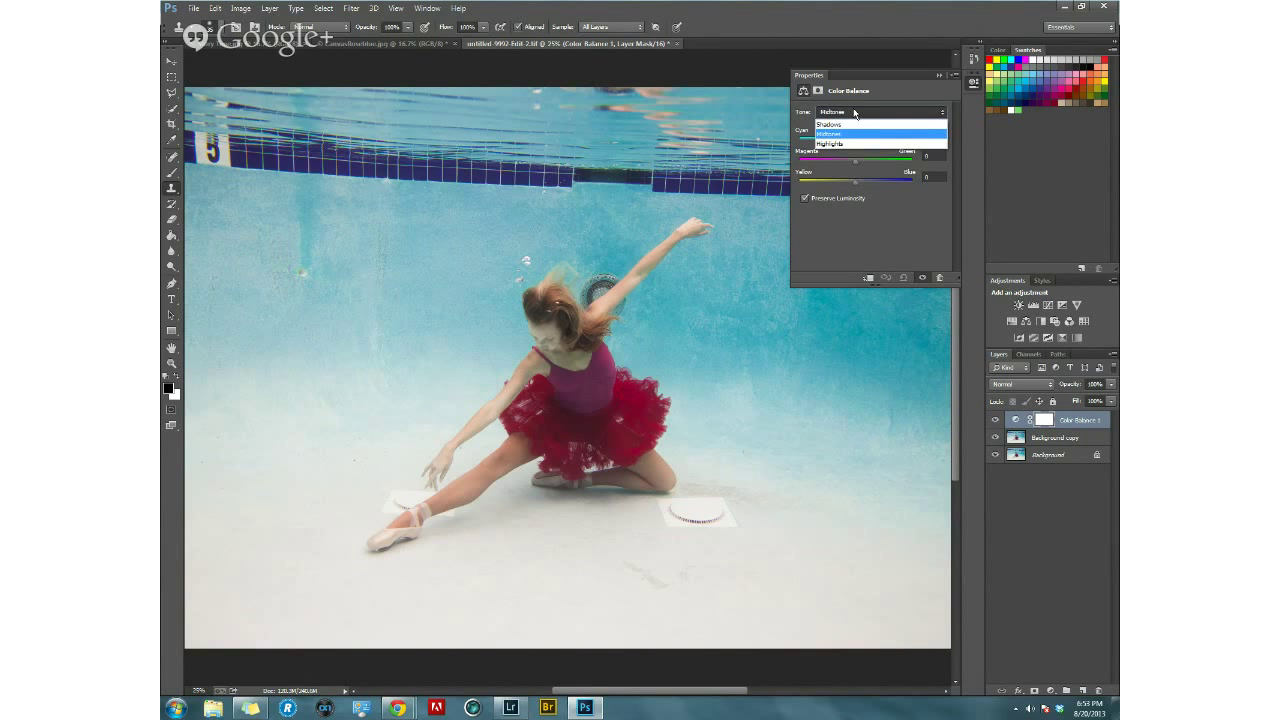
{"action": "left_click", "coordinate": [854, 113]}
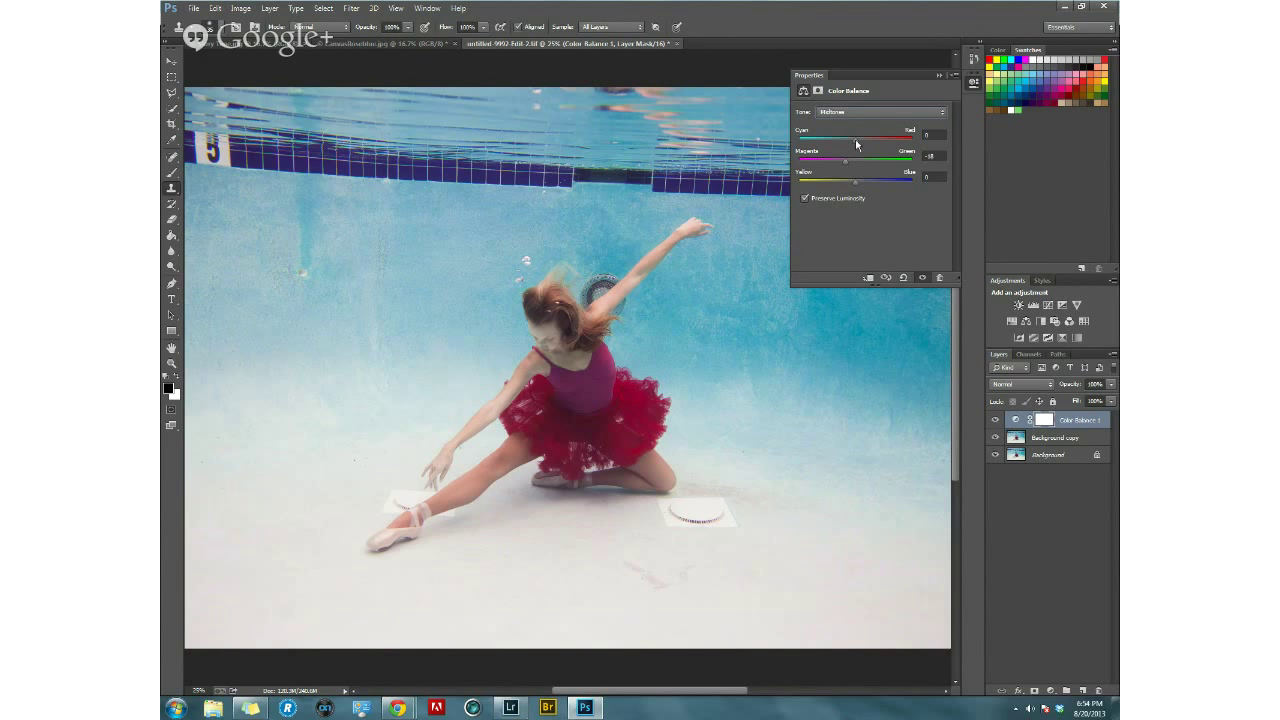
{"action": "left_click_drag", "start_coordinate": [856, 144], "coordinate": [857, 145]}
Fill the Color Balance layer's mask with black in Normal mode.
{"action": "left_click", "coordinate": [216, 8]}
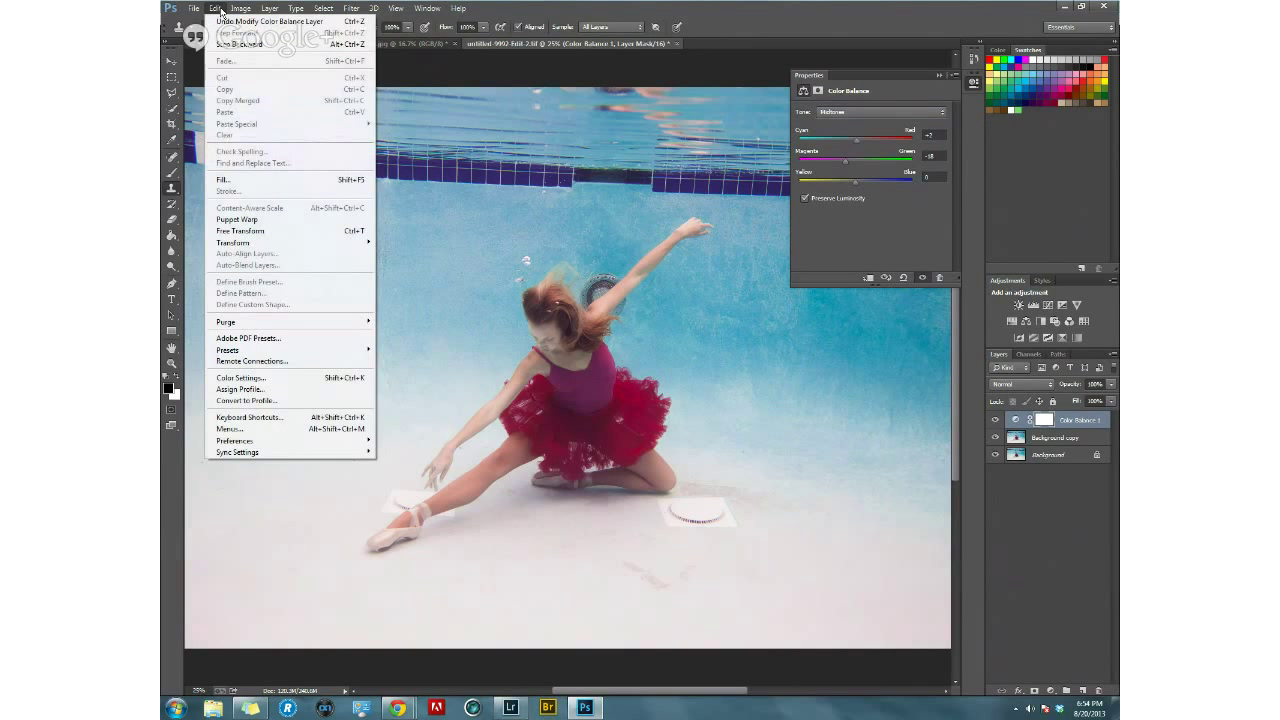
{"action": "left_click", "coordinate": [231, 187]}
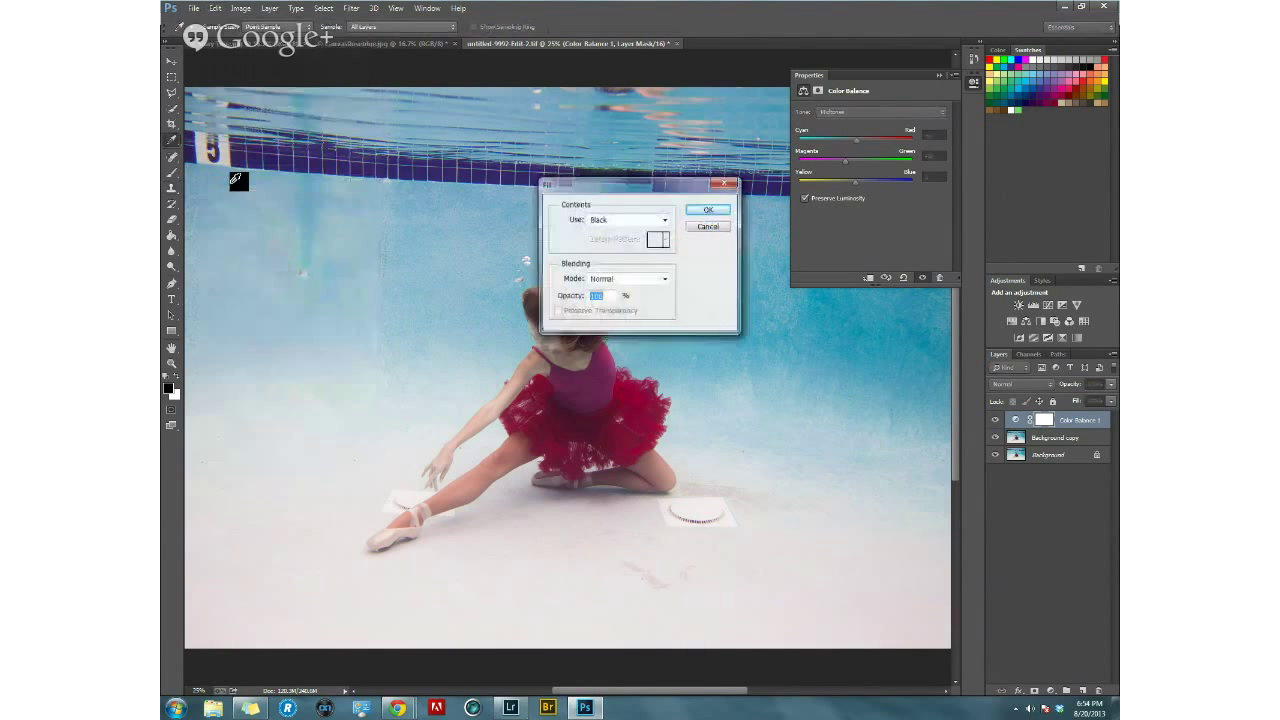
{"action": "left_click", "coordinate": [707, 209]}
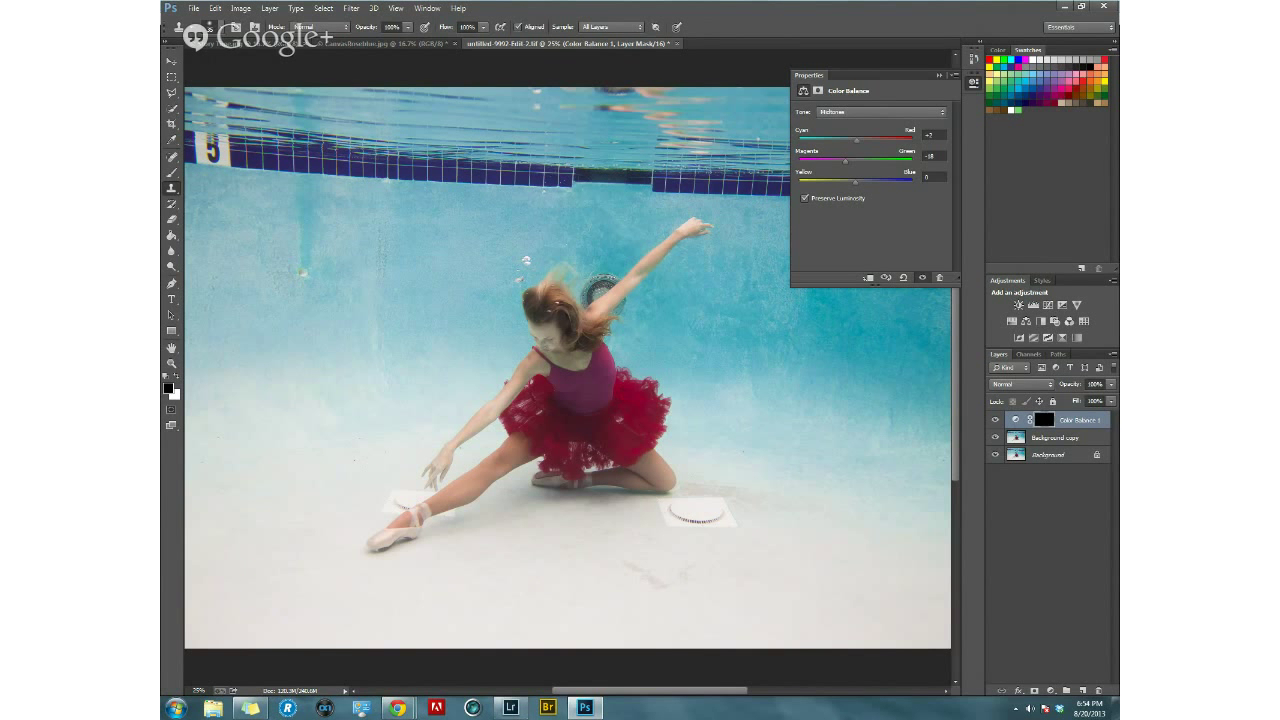
Set up a white Brush at 22% opacity and 100% flow for painting on the Color Balance mask.
{"action": "left_click", "coordinate": [176, 377]}
{"action": "left_click", "coordinate": [407, 27]}
{"action": "left_click_drag", "start_coordinate": [409, 43], "coordinate": [382, 43]}
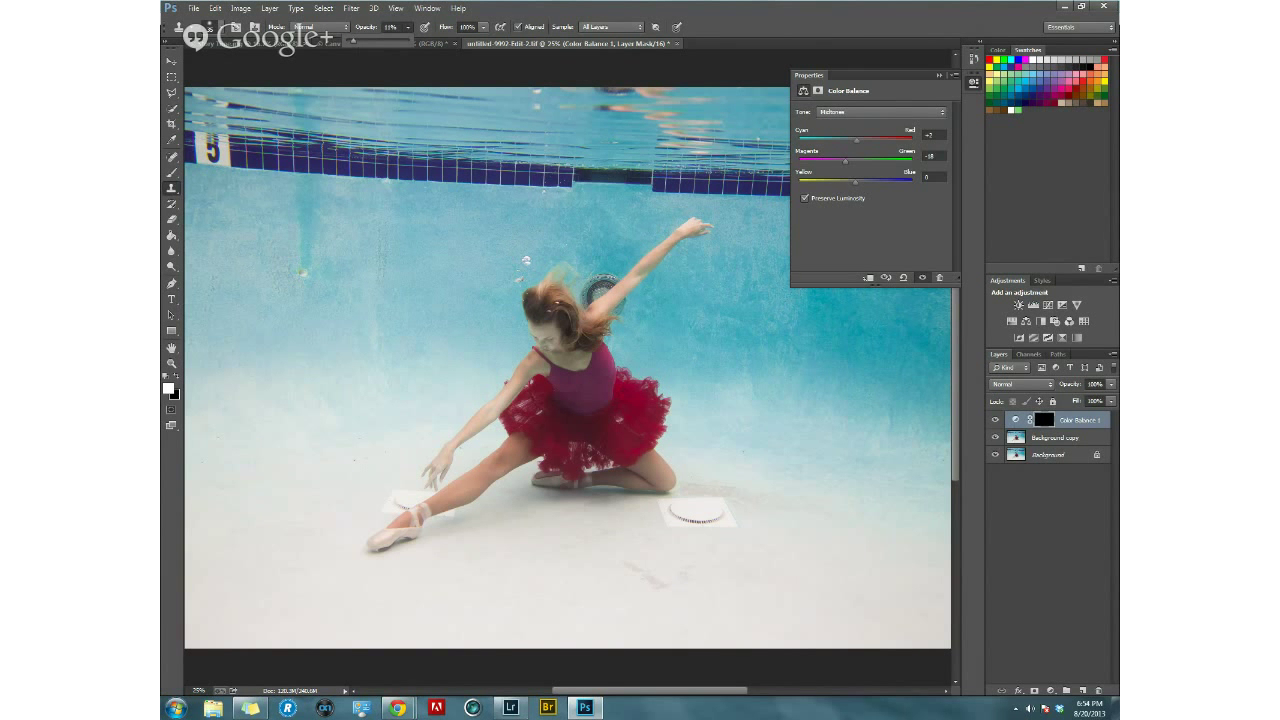
{"action": "left_click", "coordinate": [556, 368]}
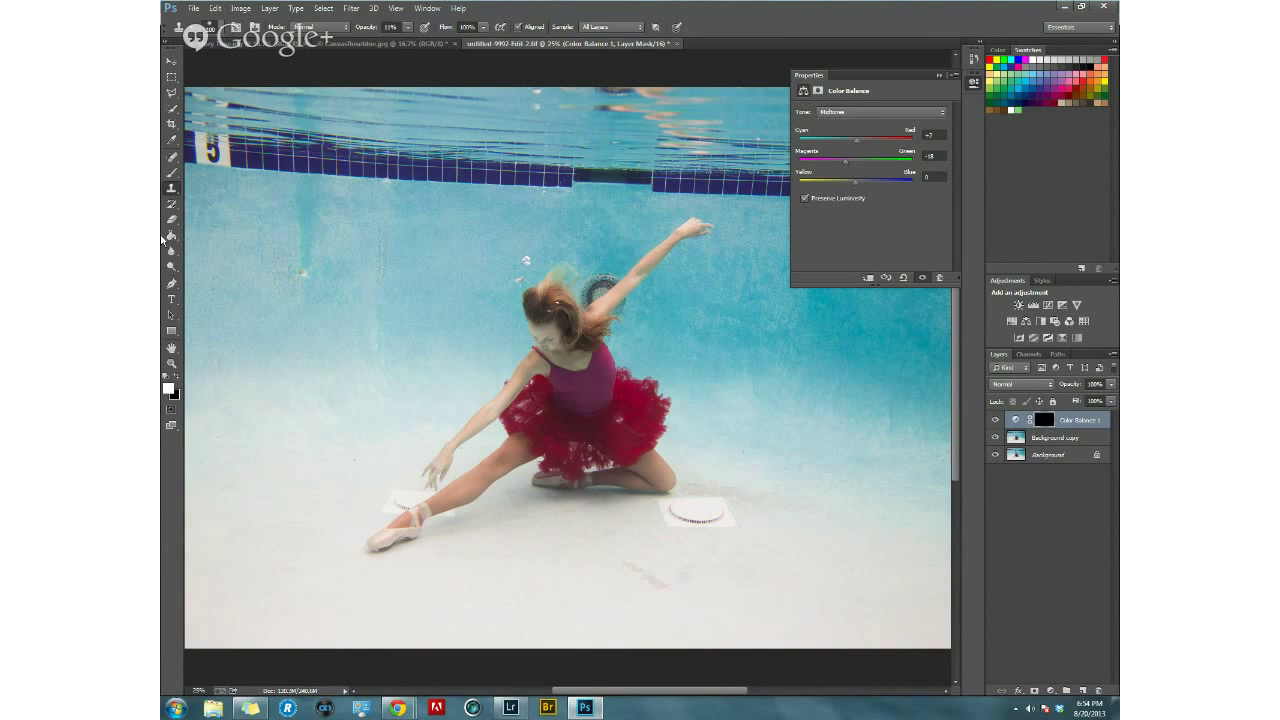
{"action": "left_click", "coordinate": [172, 175]}
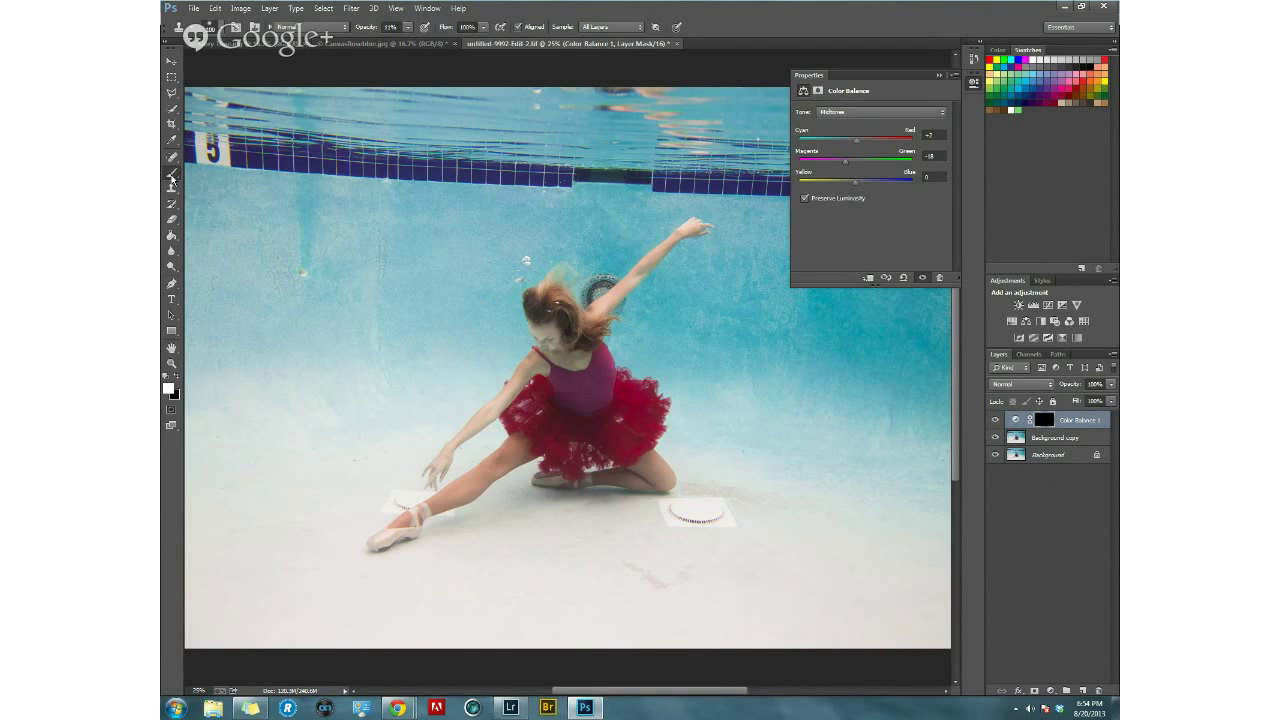
{"action": "left_click", "coordinate": [409, 27]}
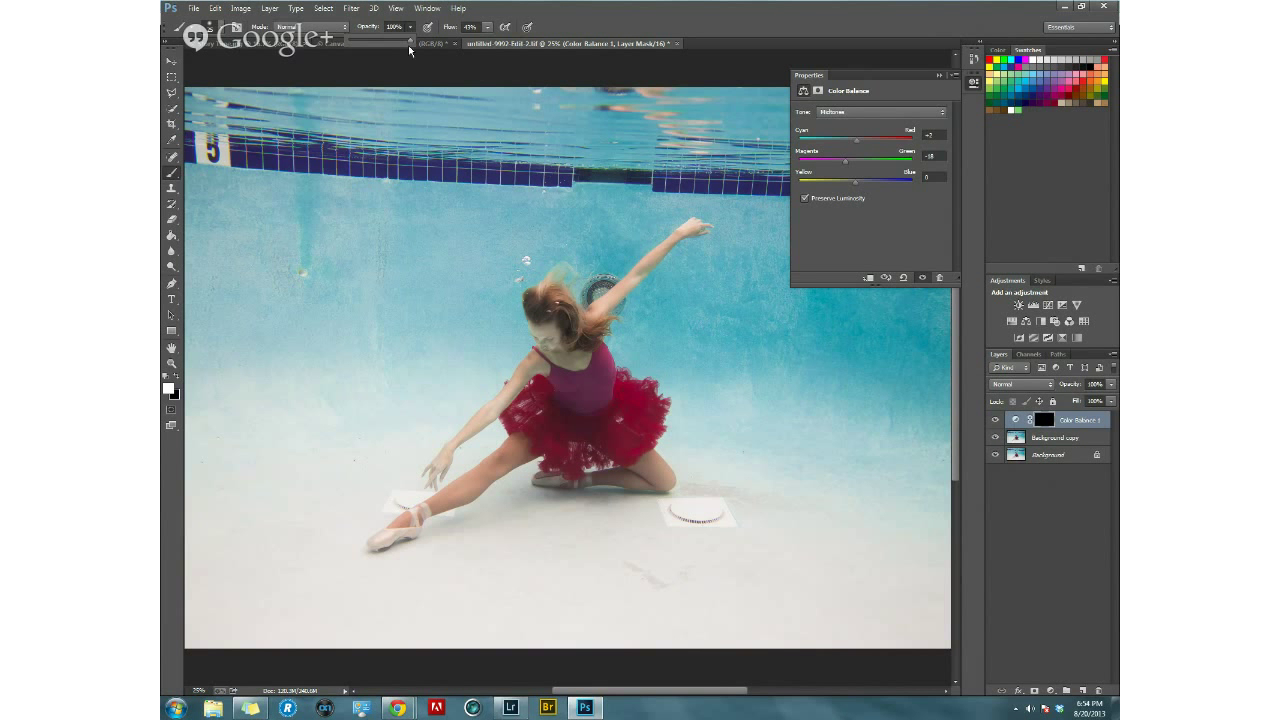
{"action": "left_click", "coordinate": [487, 27]}
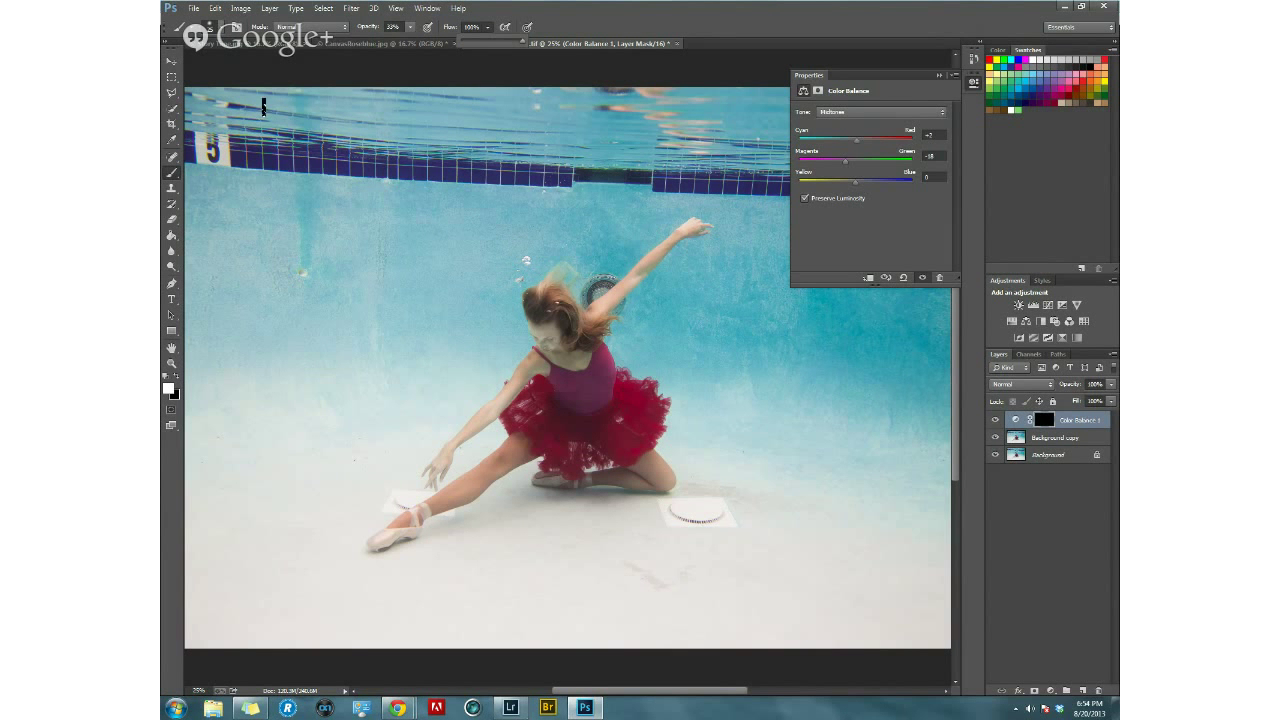
{"action": "key", "text": "Return"}
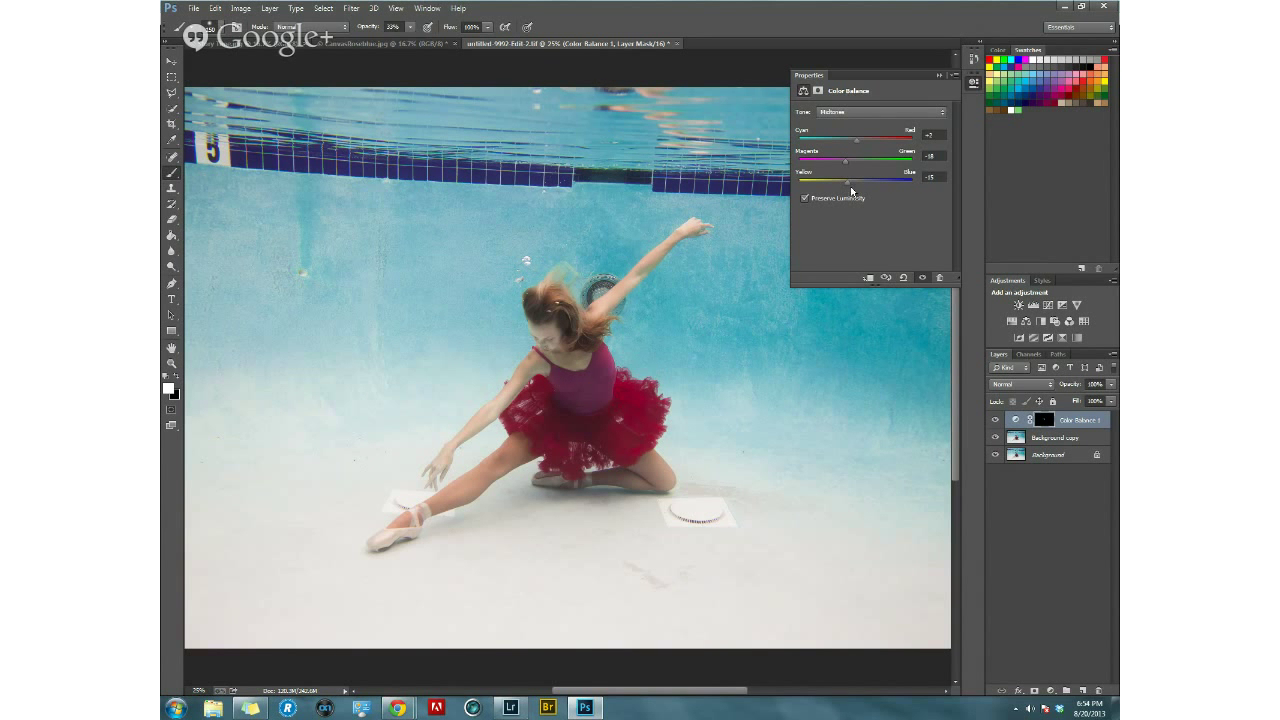
Set the Color Balance highlights to +1 on Cyan–Red, -21 on Magenta–Green and -3 on Yellow–Blue.
{"action": "left_click", "coordinate": [860, 112]}
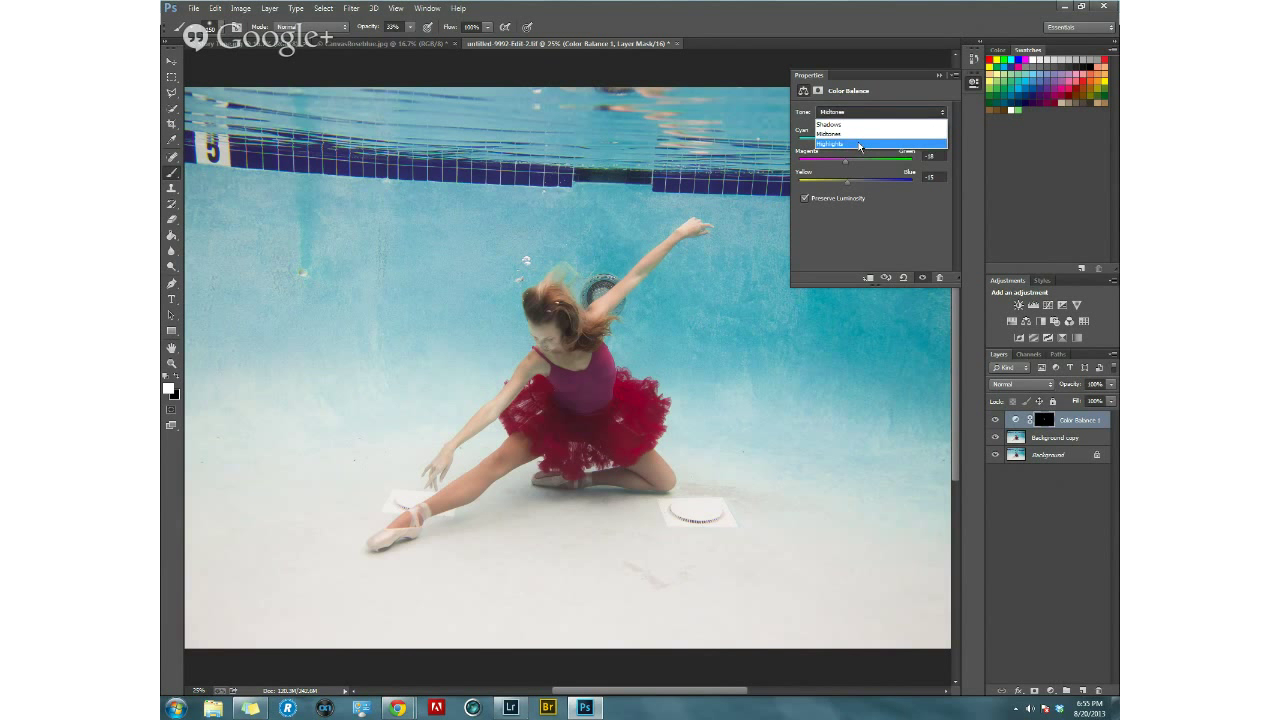
{"action": "left_click", "coordinate": [860, 146]}
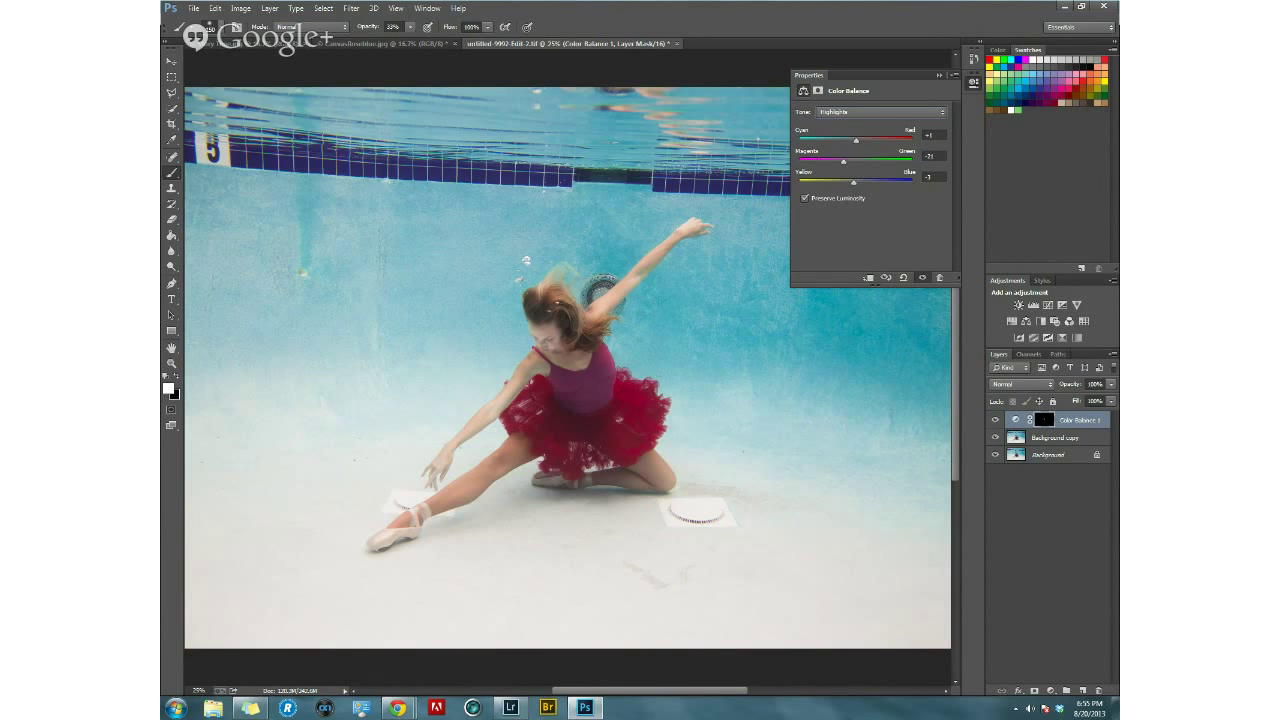
{"action": "key", "text": "x"}
{"action": "left_click", "coordinate": [178, 377]}
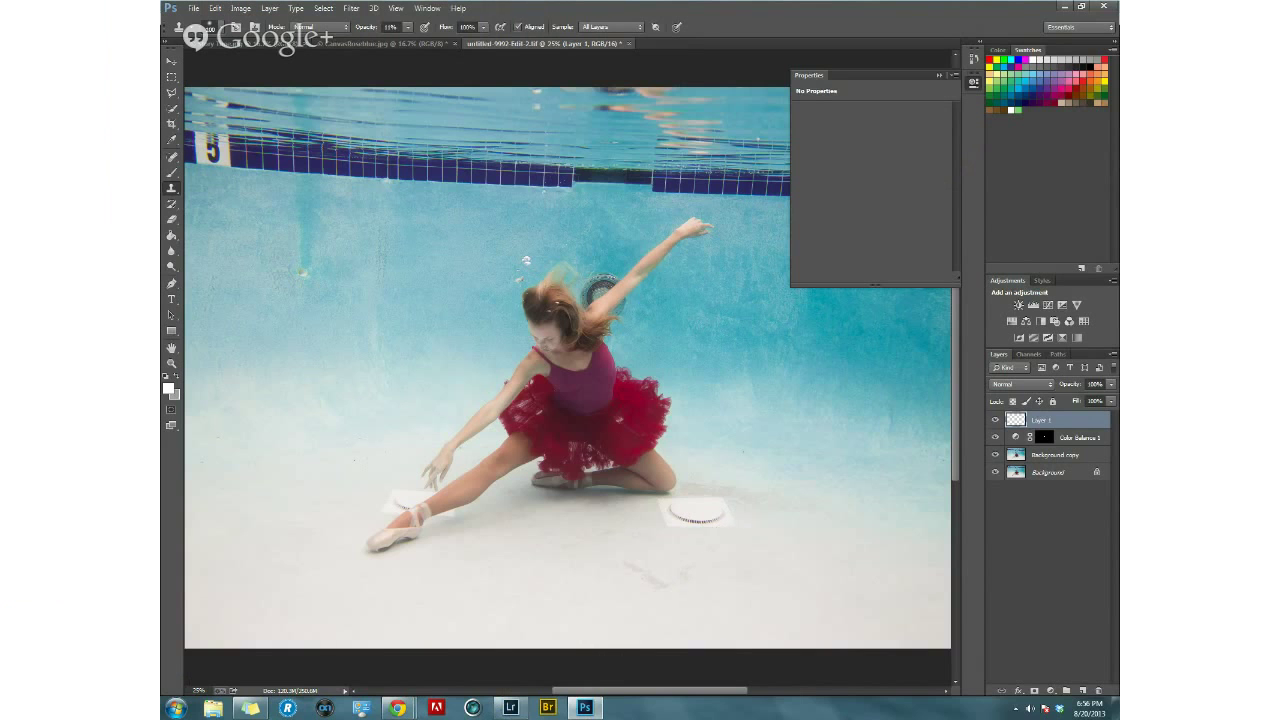
Hide Layer 1 in the ballerina file and copy the entire blue-grey canvas texture from its open document.
{"action": "left_click", "coordinate": [994, 422]}
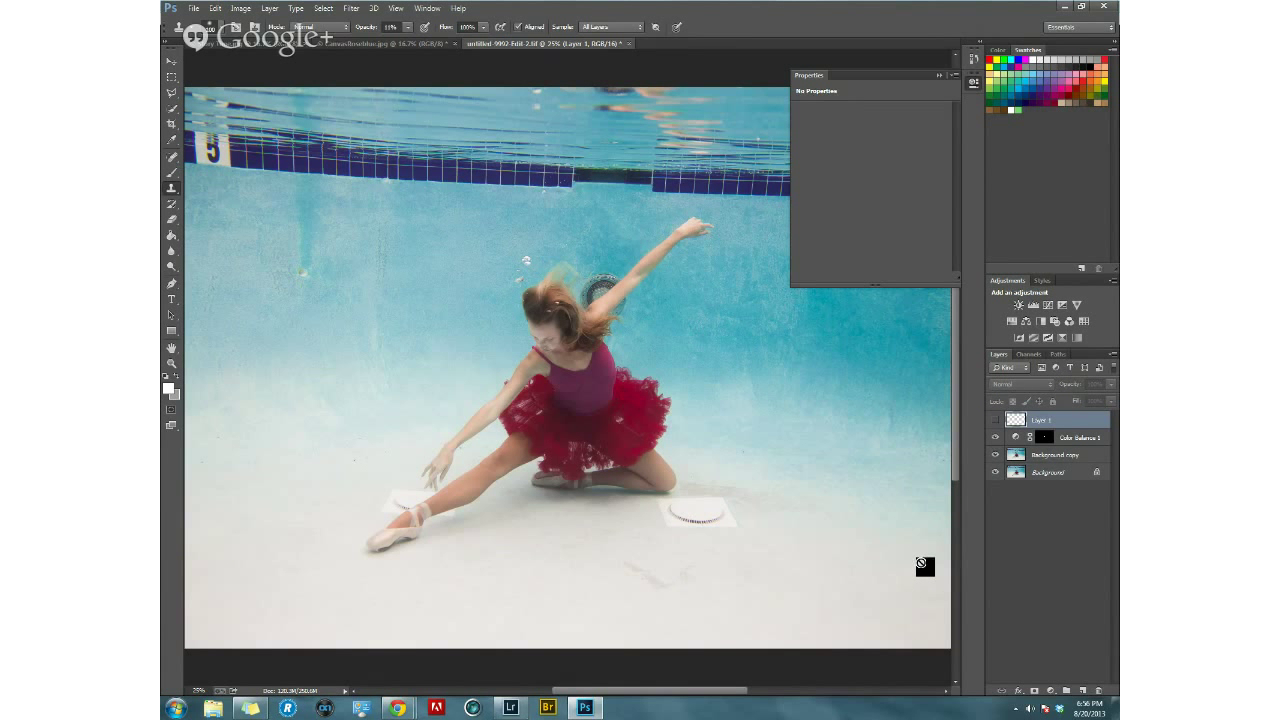
{"action": "left_click", "coordinate": [938, 76]}
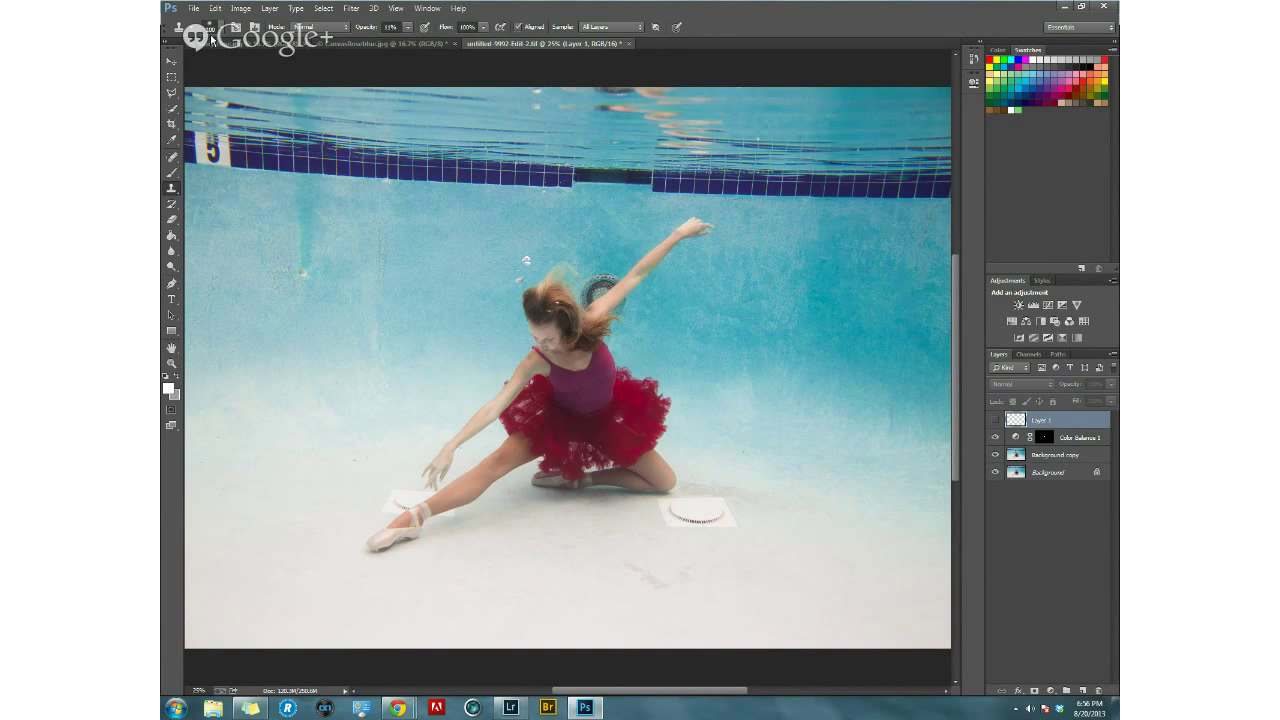
{"action": "left_click", "coordinate": [342, 44]}
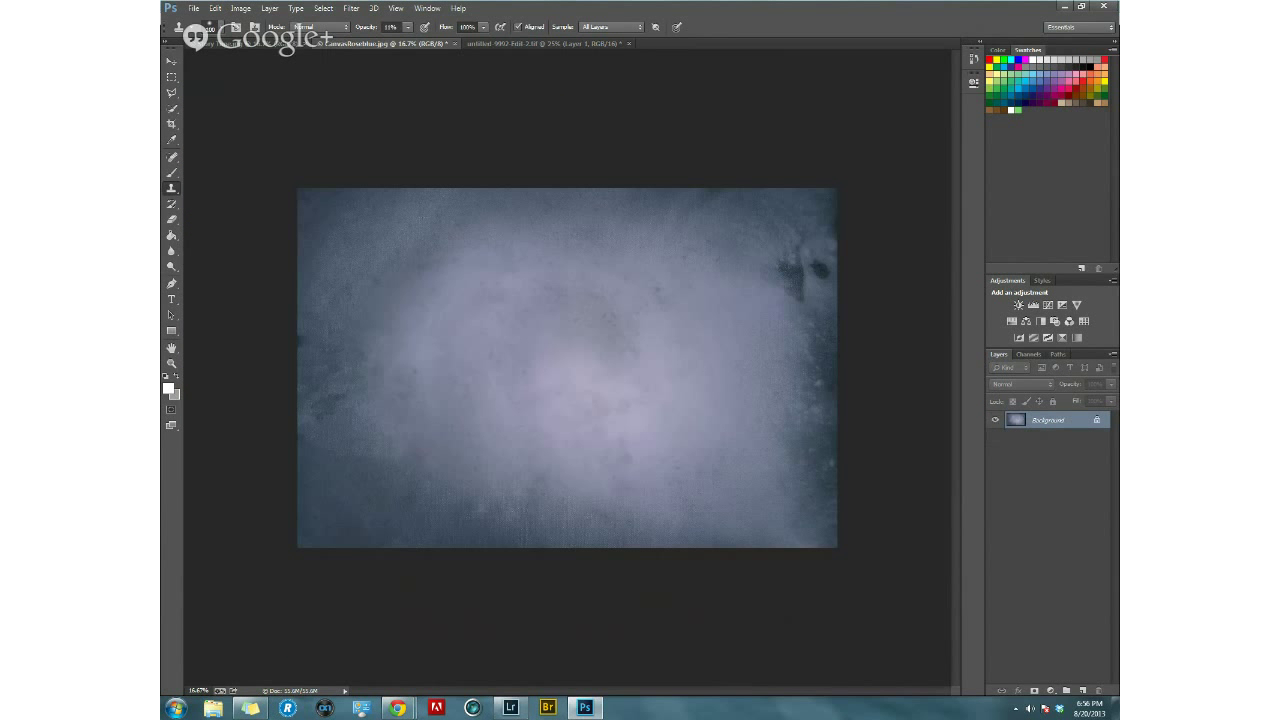
{"action": "left_click", "coordinate": [241, 8]}
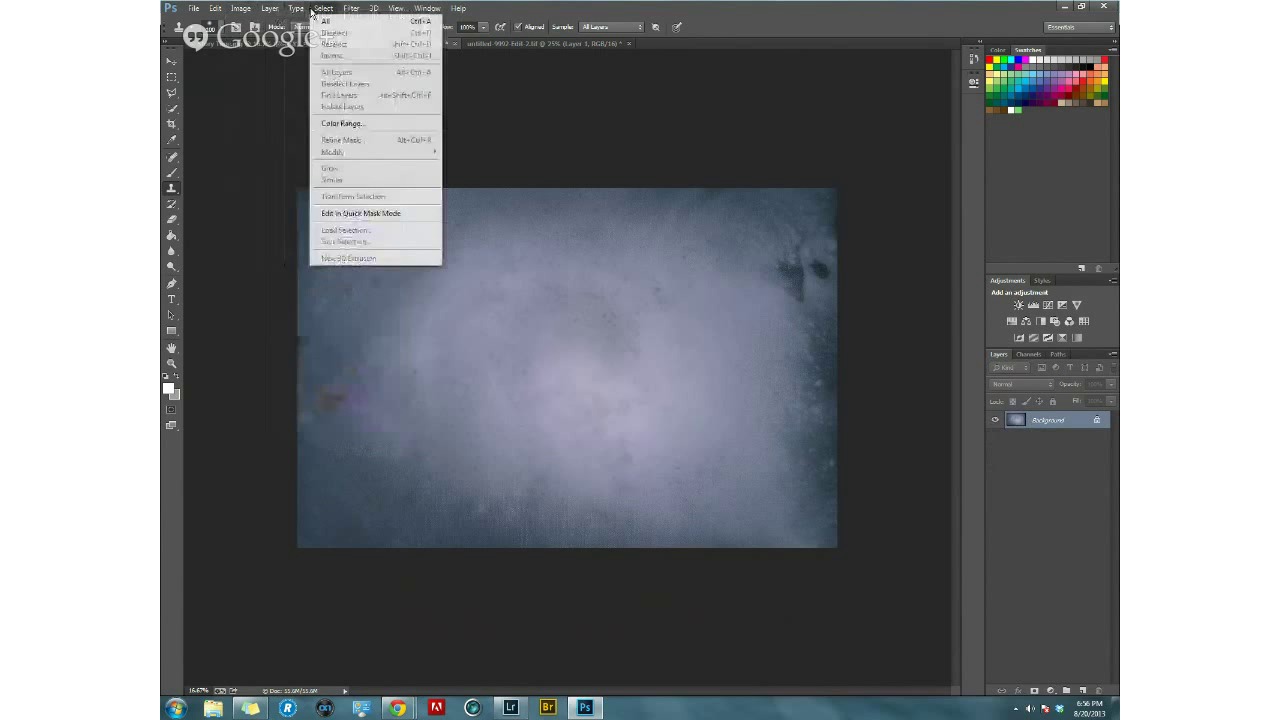
{"action": "left_click", "coordinate": [331, 22]}
{"action": "left_click", "coordinate": [215, 8]}
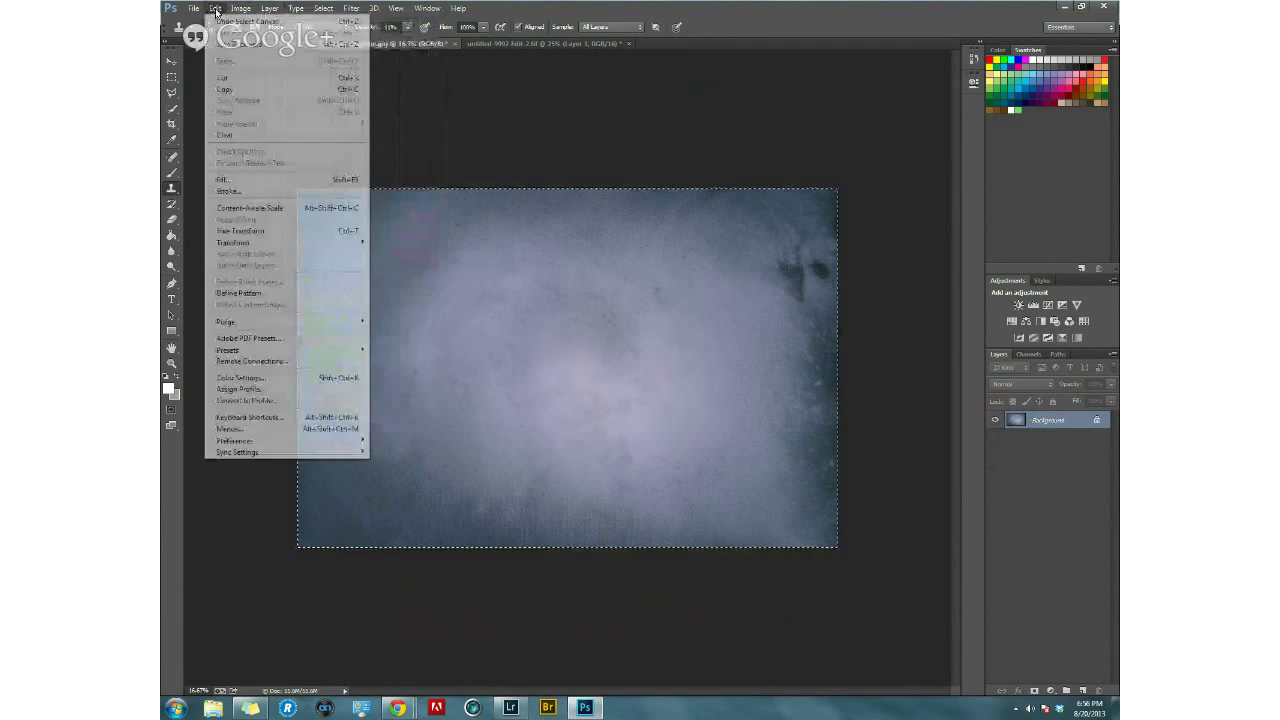
{"action": "left_click", "coordinate": [234, 89]}
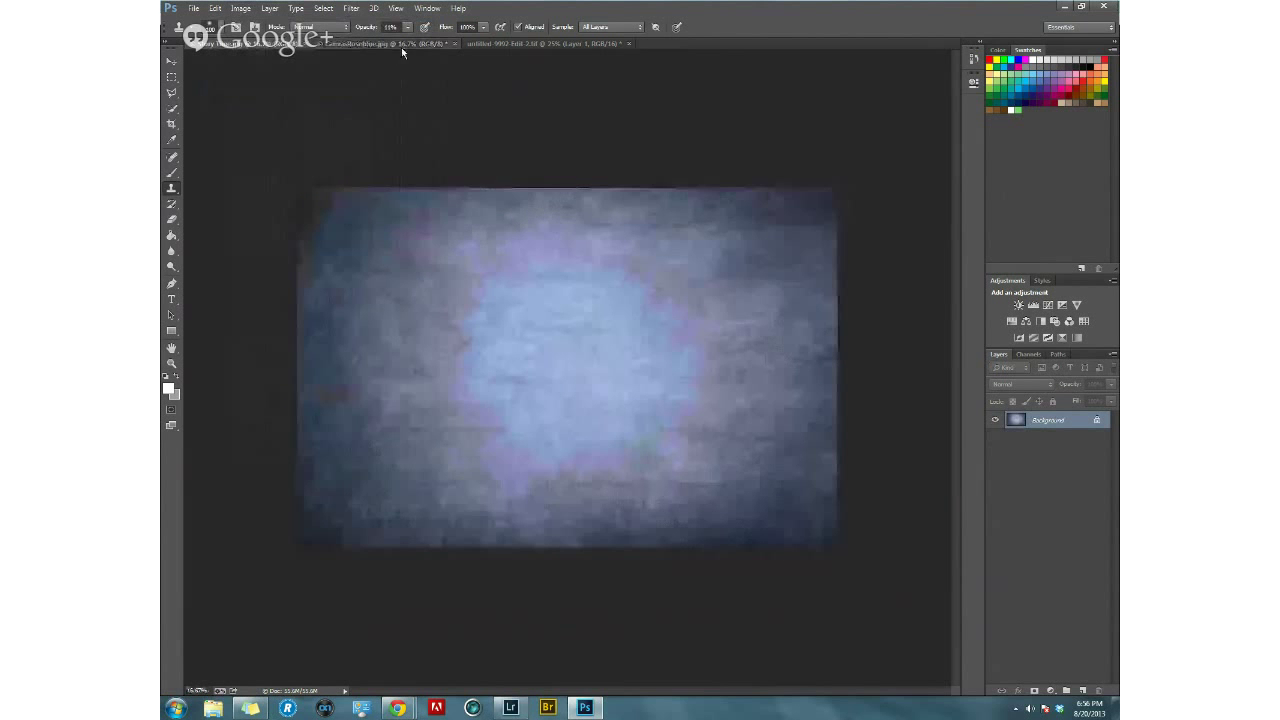
Paste the copied canvas texture into the ballerina document as a new layer on top.
{"action": "left_click", "coordinate": [496, 43]}
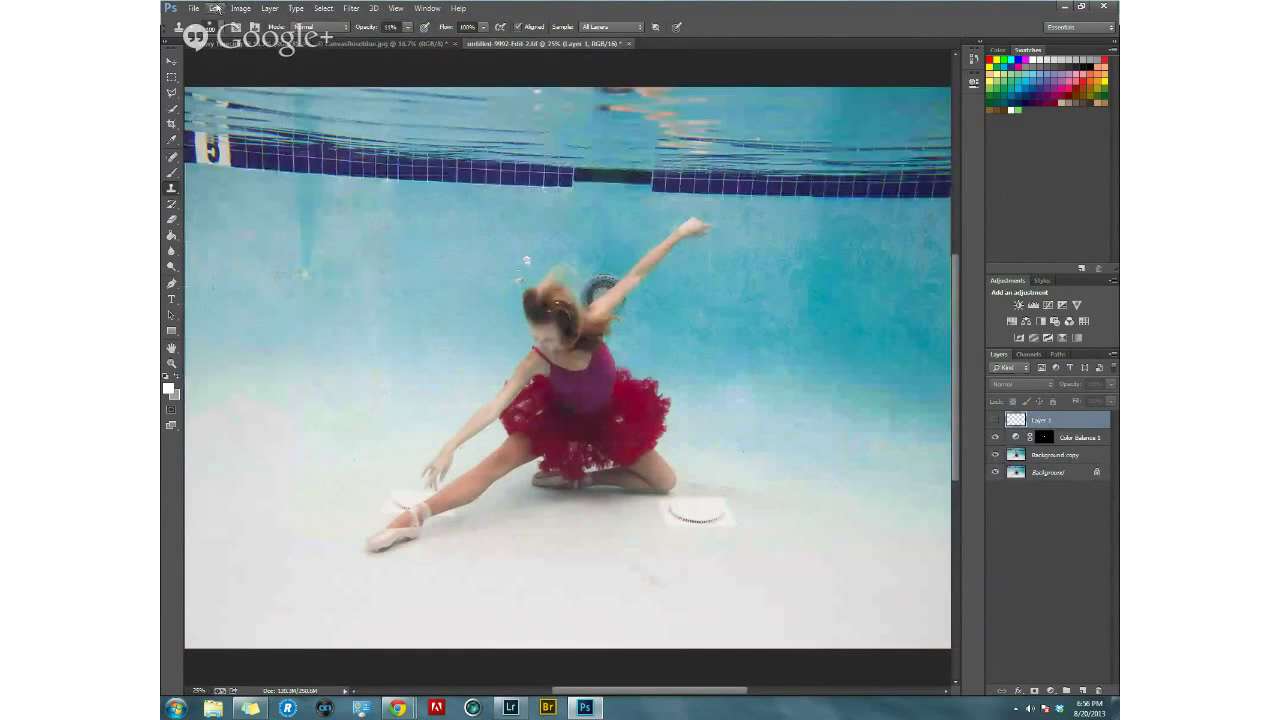
{"action": "left_click", "coordinate": [213, 7]}
{"action": "left_click", "coordinate": [240, 114]}
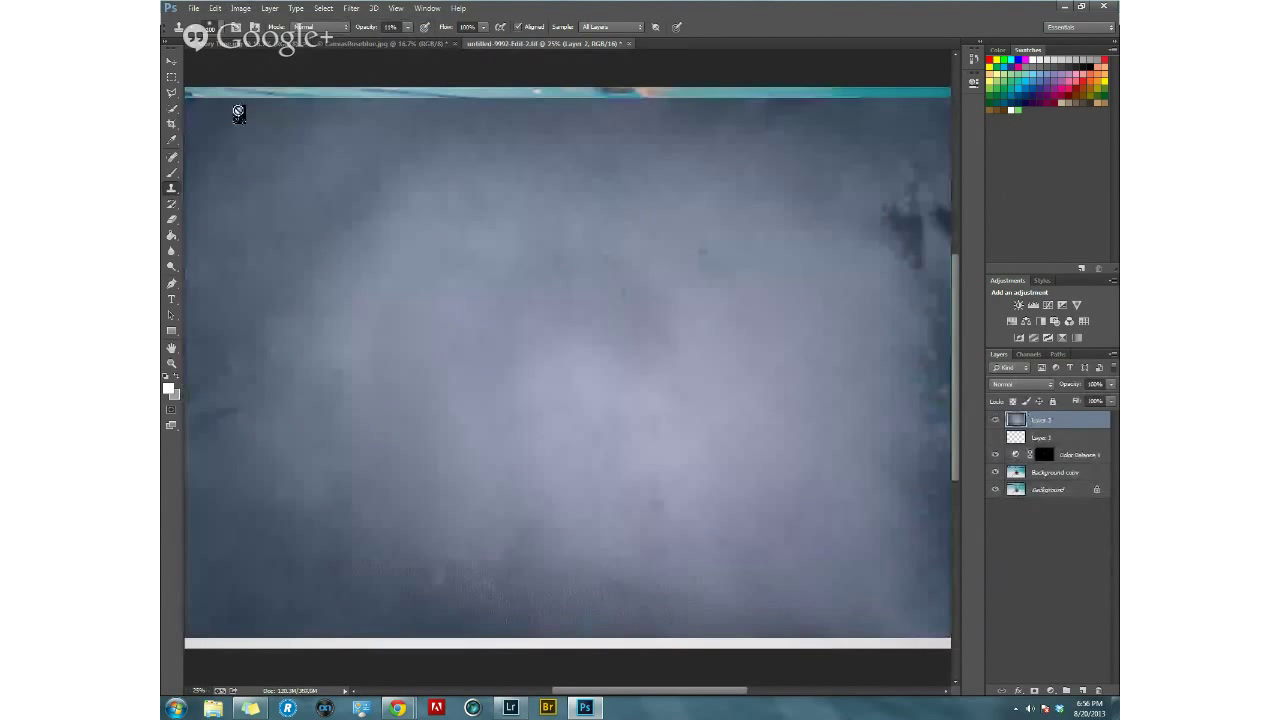
Scale the pasted texture with Free Transform until it covers the whole ballerina photo.
{"action": "key", "text": "ctrl+minus"}
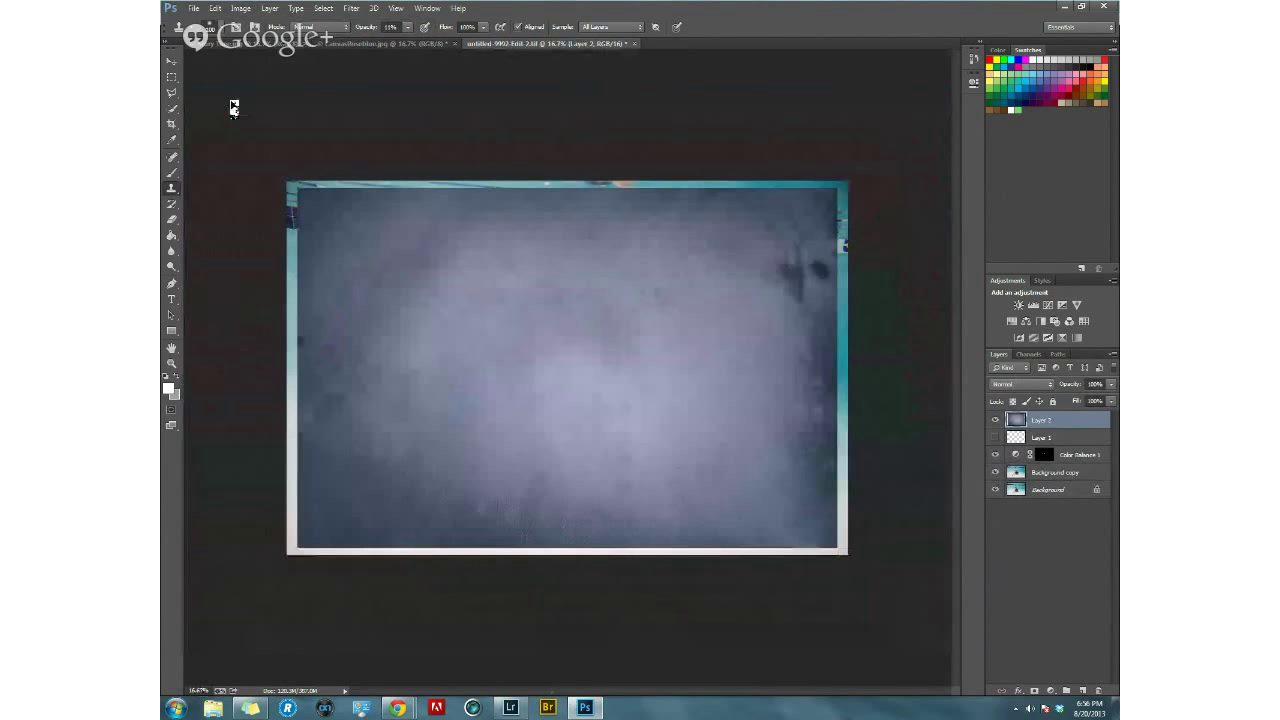
{"action": "left_click", "coordinate": [217, 9]}
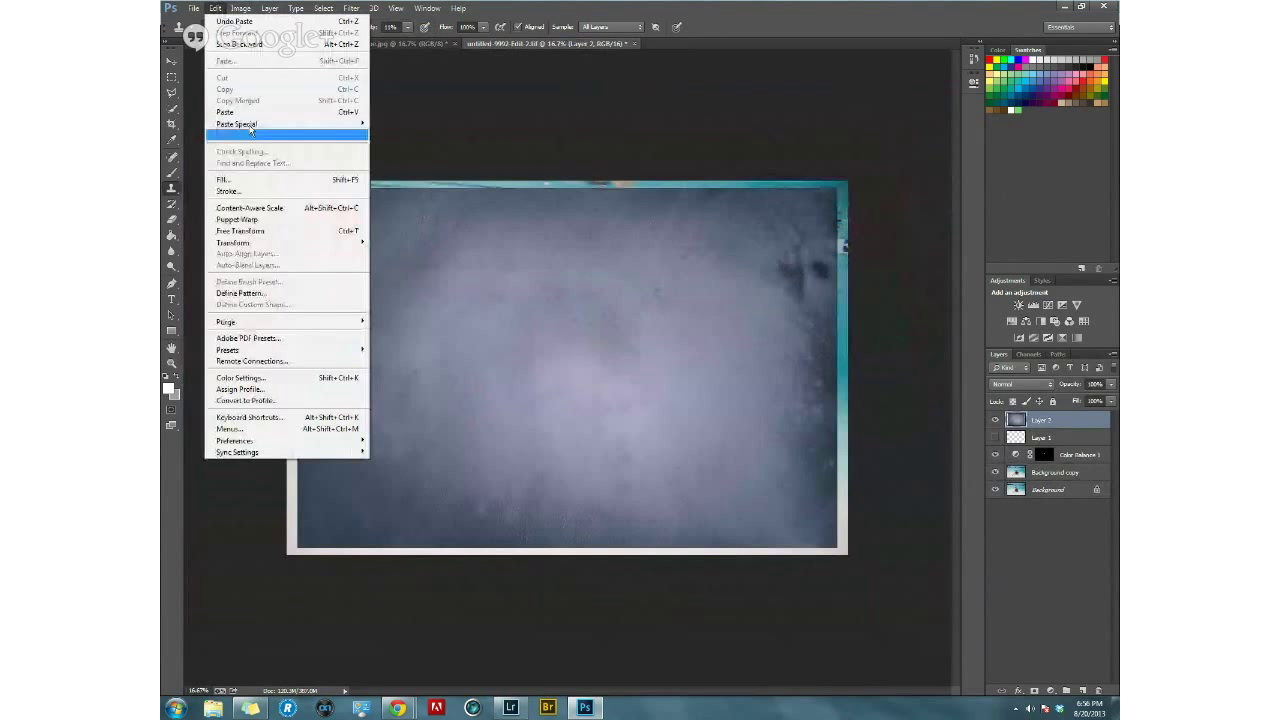
{"action": "left_click", "coordinate": [255, 231]}
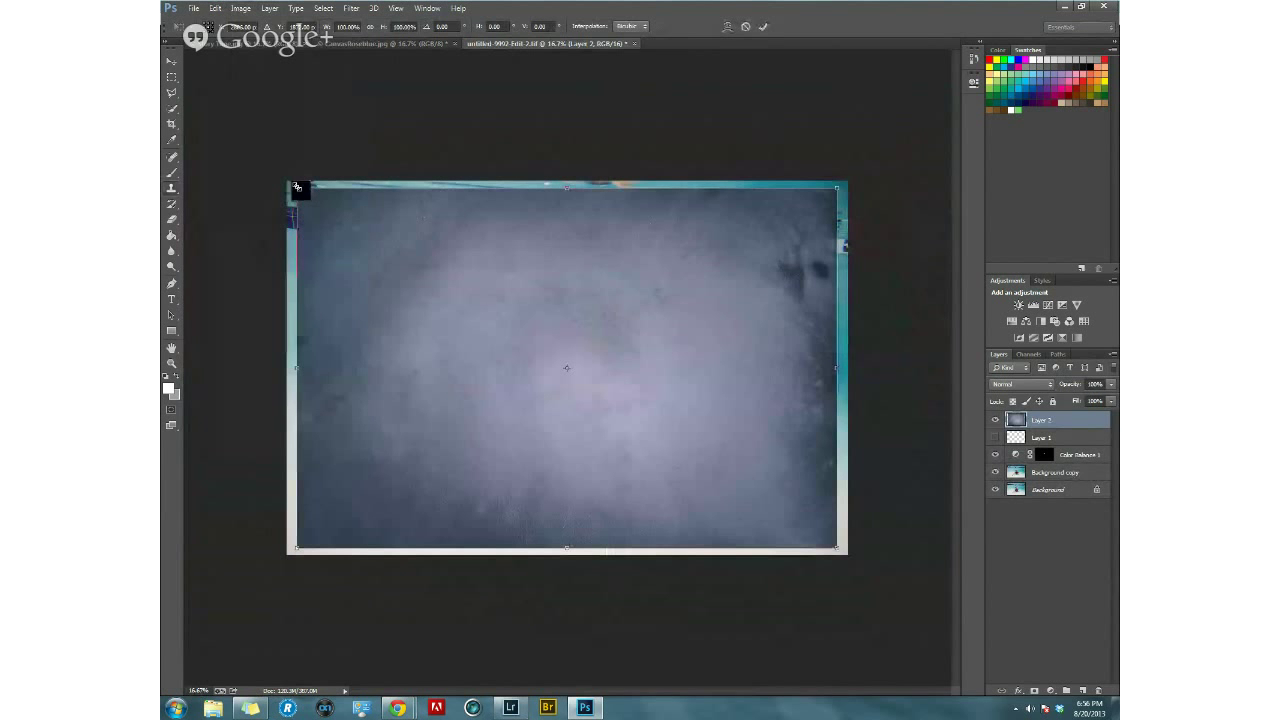
{"action": "left_click_drag", "start_coordinate": [297, 191], "coordinate": [286, 189]}
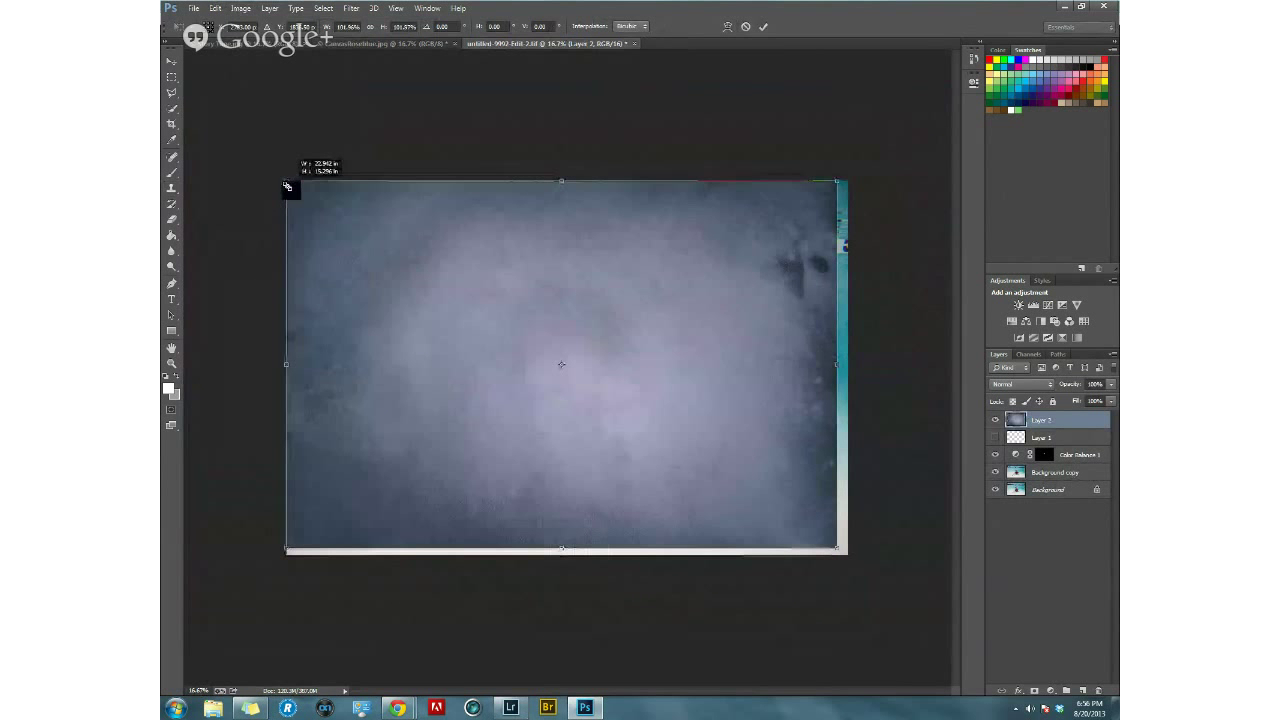
{"action": "mouse_move", "coordinate": [836, 548]}
{"action": "left_mouse_down"}
{"action": "mouse_move", "coordinate": [849, 551]}
{"action": "mouse_move", "coordinate": [809, 523]}
{"action": "mouse_move", "coordinate": [718, 396]}
{"action": "mouse_move", "coordinate": [800, 506]}
{"action": "mouse_move", "coordinate": [677, 420]}
{"action": "mouse_move", "coordinate": [850, 546]}
{"action": "left_mouse_up"}
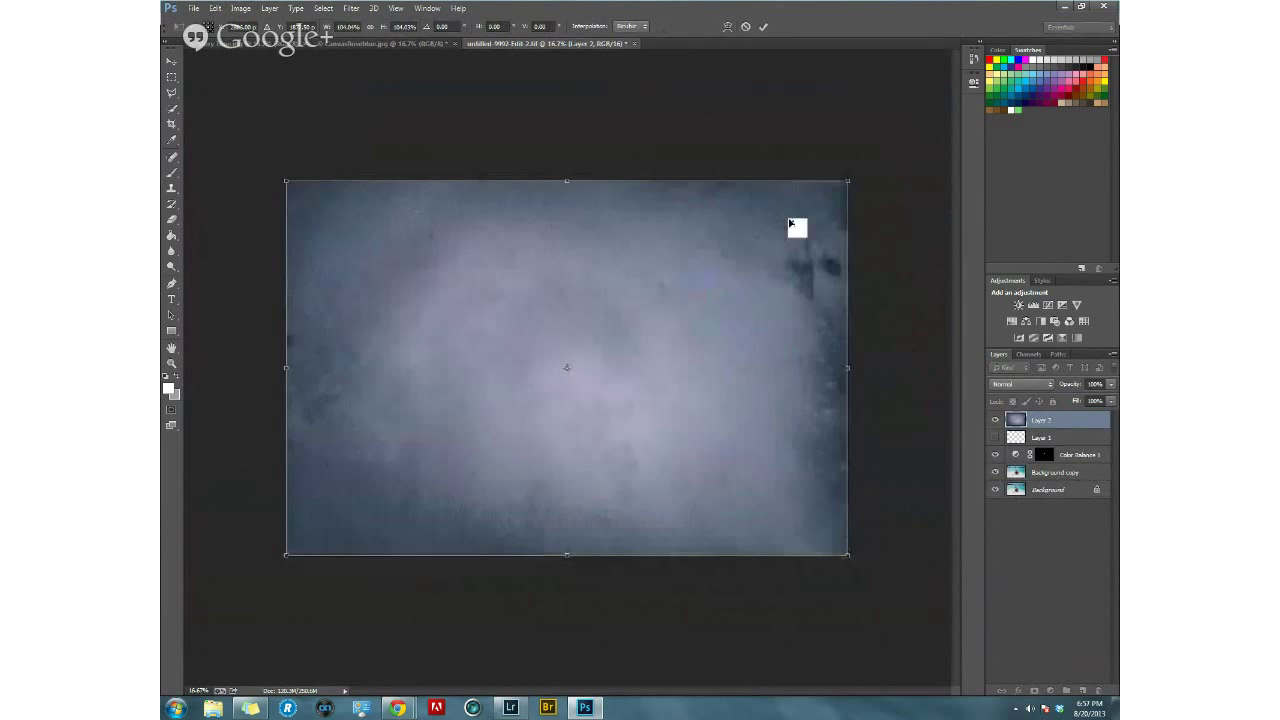
{"action": "left_click", "coordinate": [764, 27]}
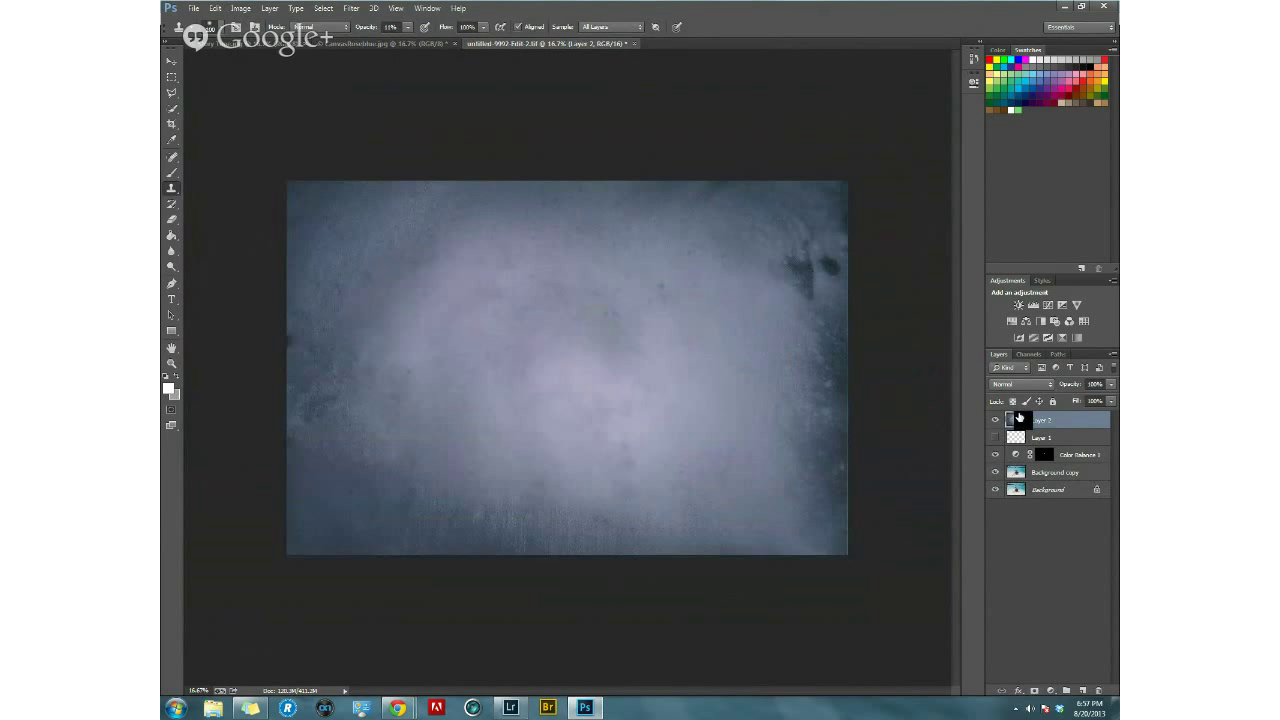
Compare the Multiply and Screen blend modes on the texture layer and settle on Multiply.
{"action": "left_click", "coordinate": [1040, 385]}
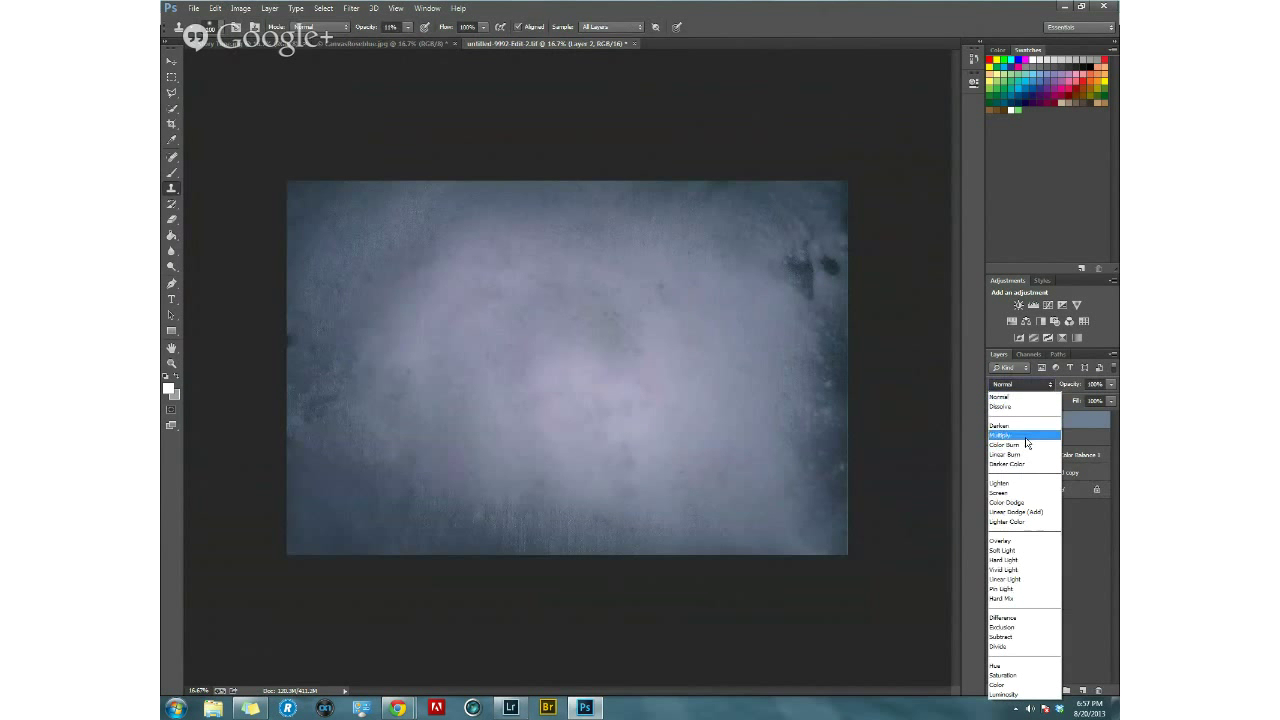
{"action": "left_click", "coordinate": [1025, 436]}
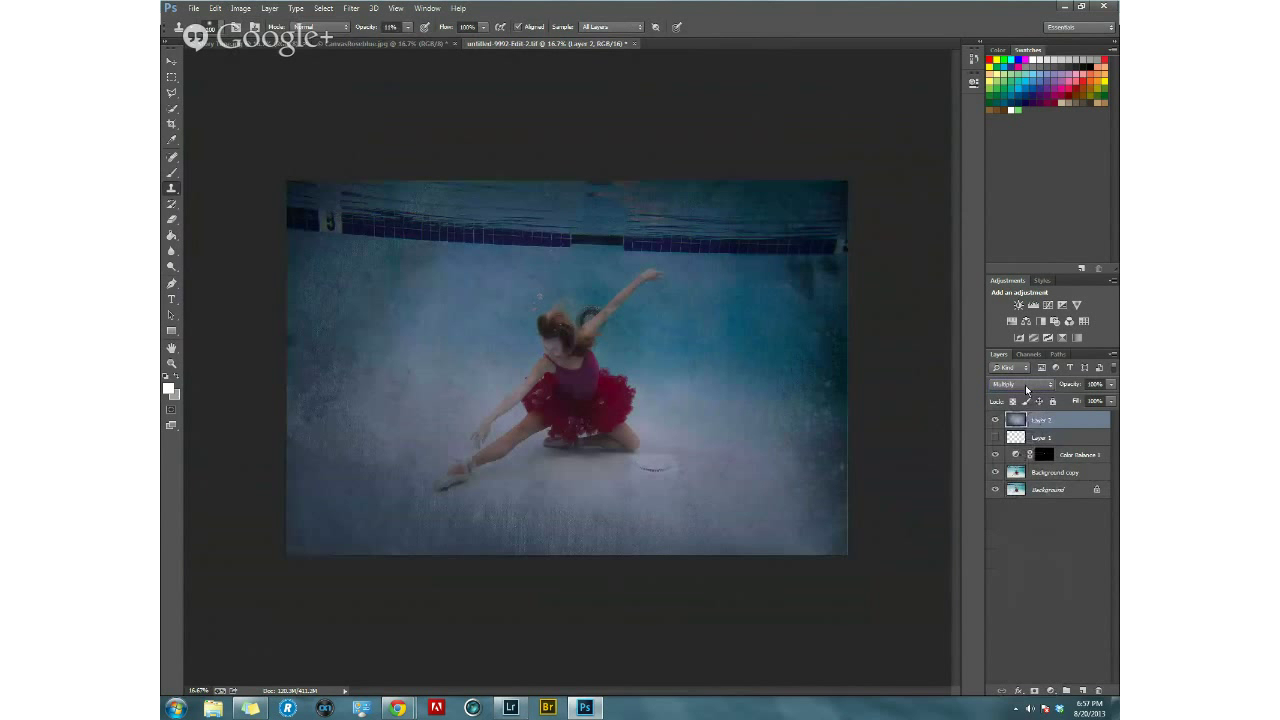
{"action": "left_click", "coordinate": [1025, 385]}
{"action": "left_click", "coordinate": [1012, 493]}
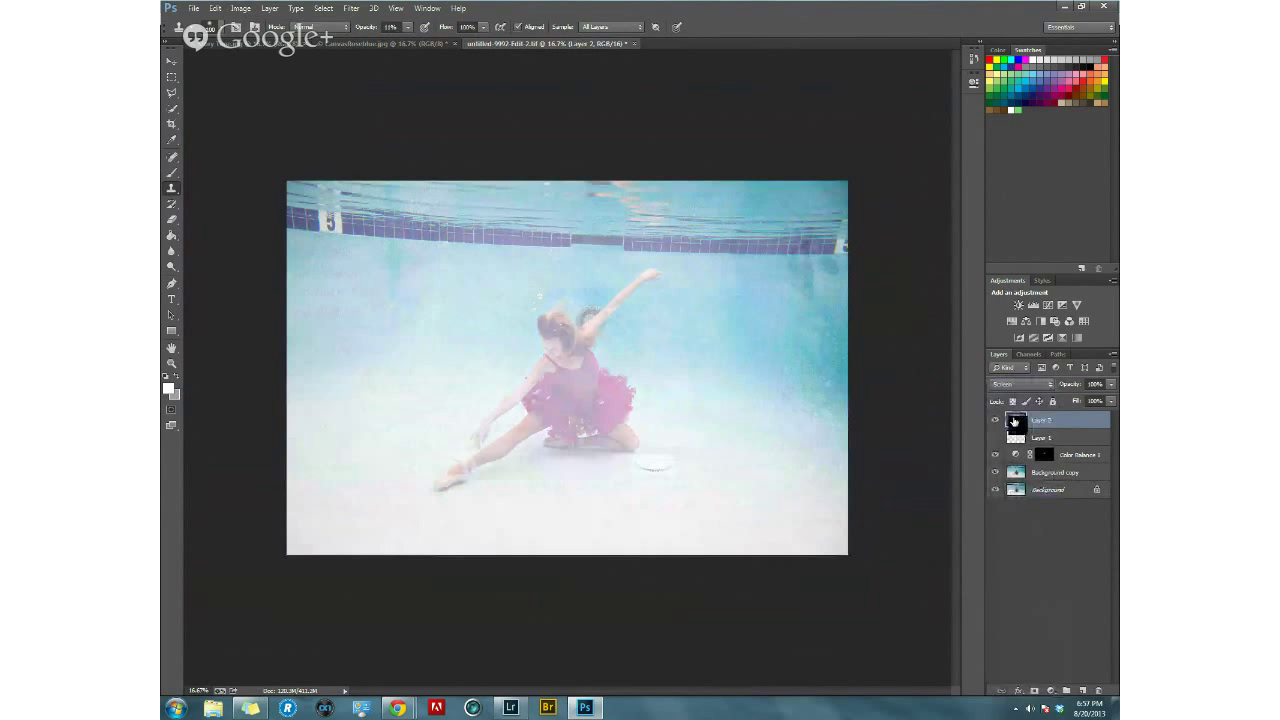
{"action": "left_click", "coordinate": [1015, 386]}
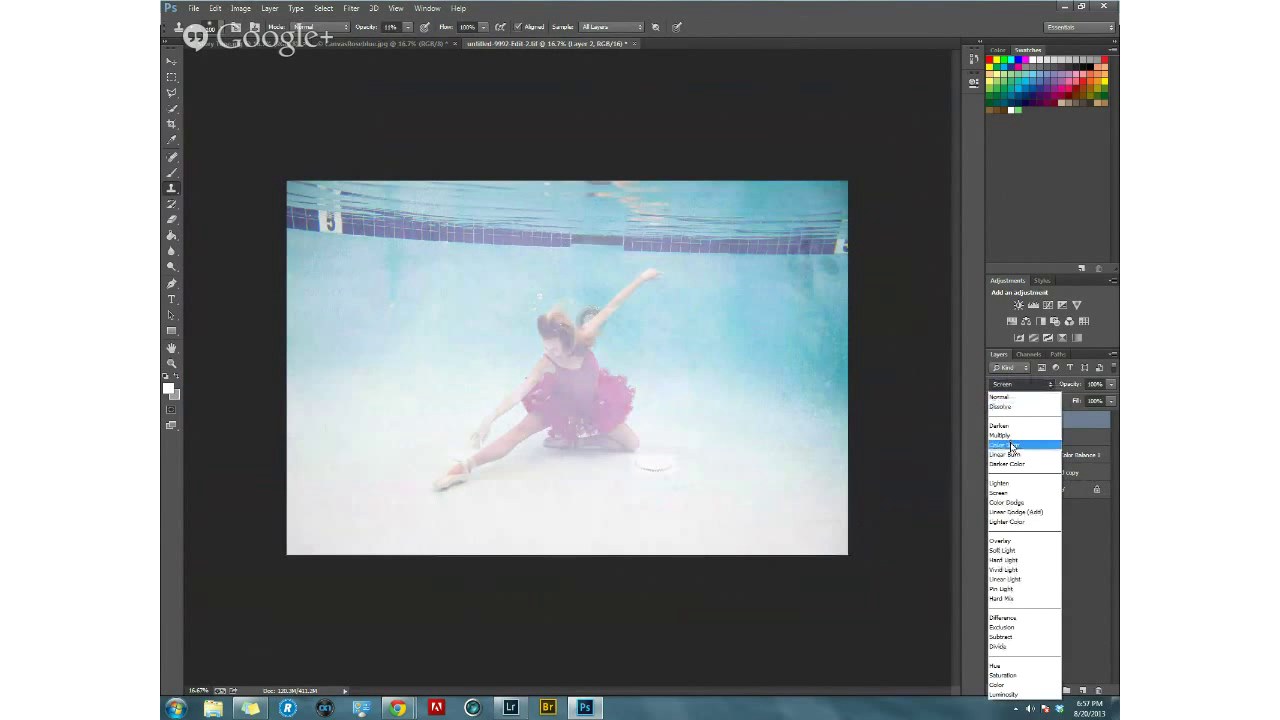
{"action": "left_click", "coordinate": [1014, 436]}
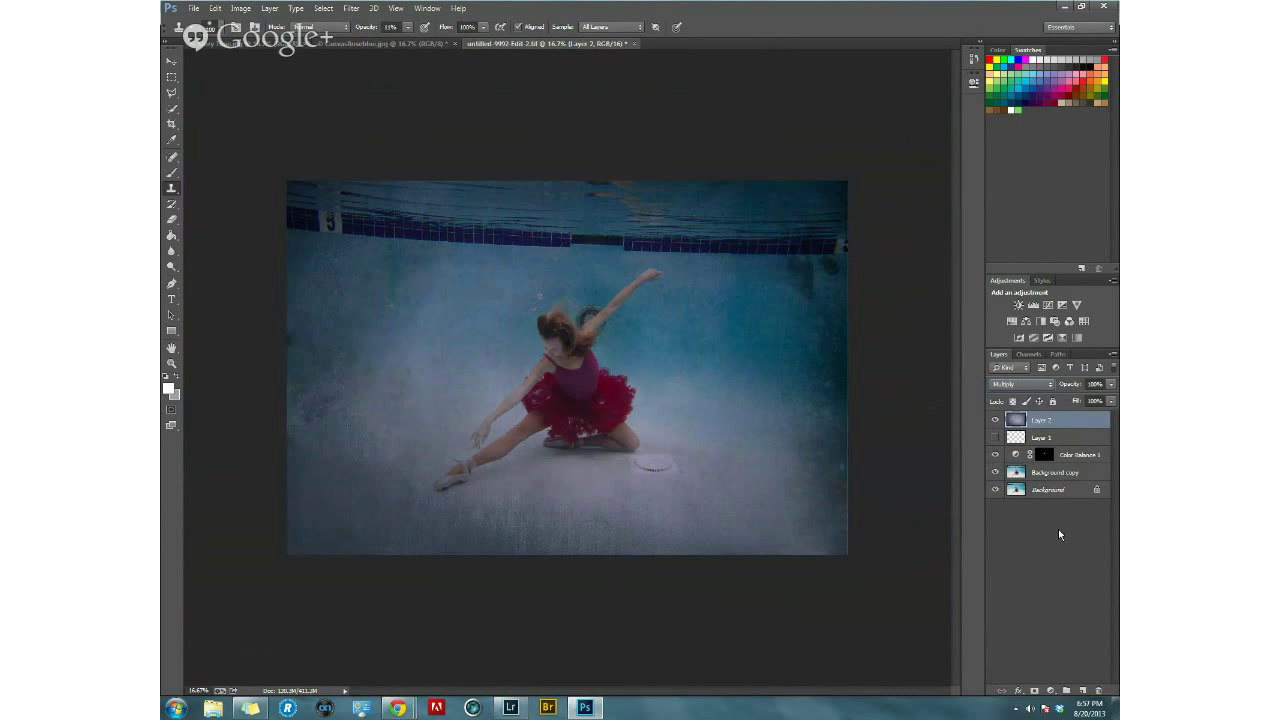
Add a mask to the texture layer and paint over the dancer in black at 100% brush opacity to hide the texture there.
{"action": "left_click", "coordinate": [1034, 693]}
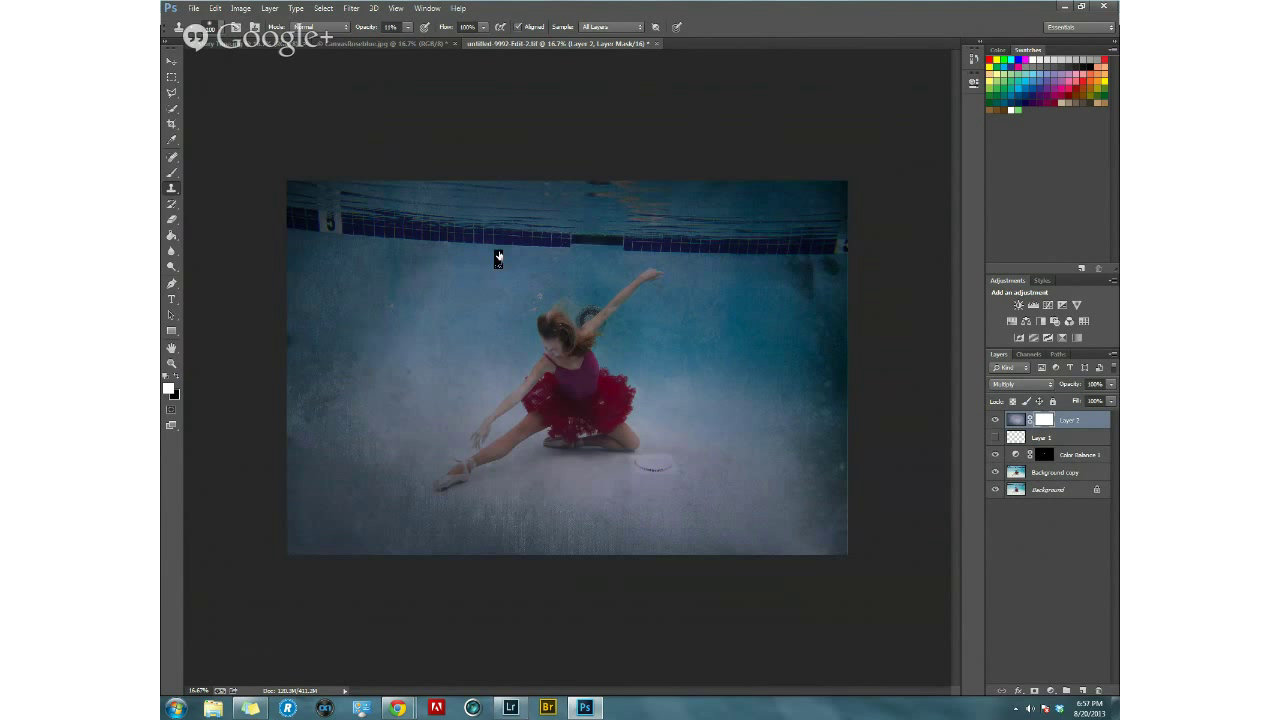
{"action": "left_click", "coordinate": [177, 378]}
{"action": "left_click", "coordinate": [171, 172]}
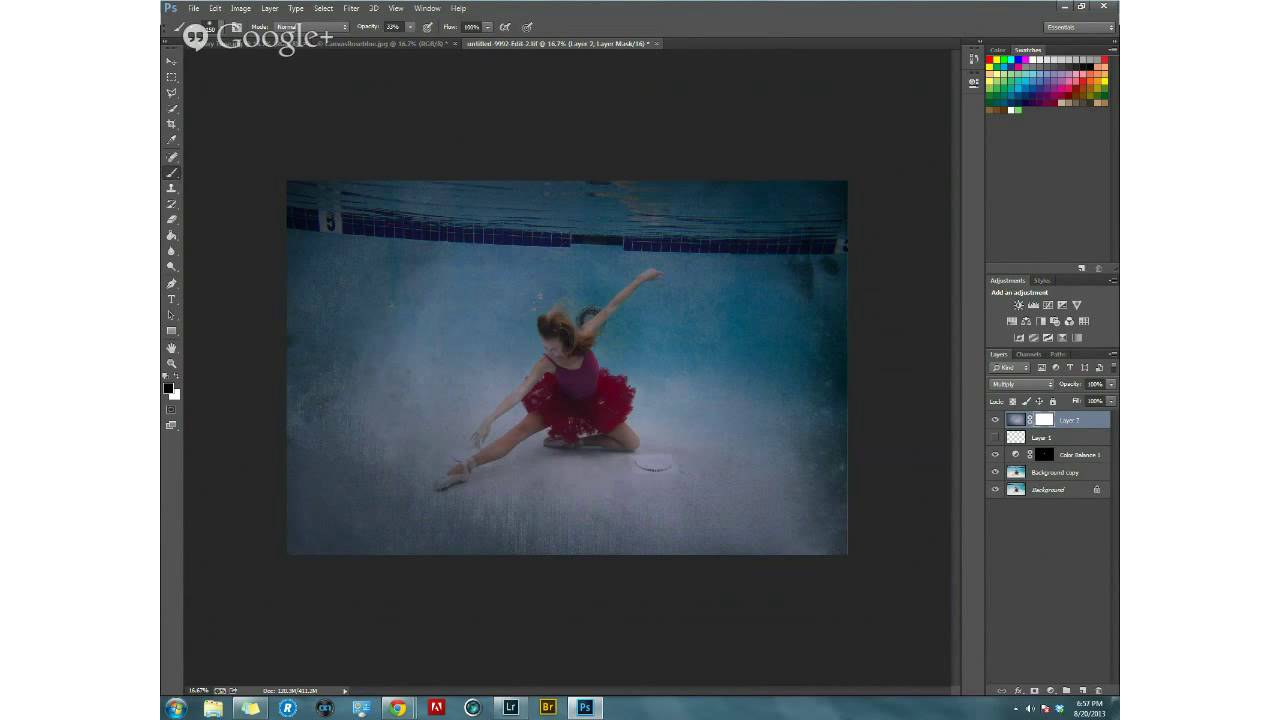
{"action": "left_click", "coordinate": [409, 27]}
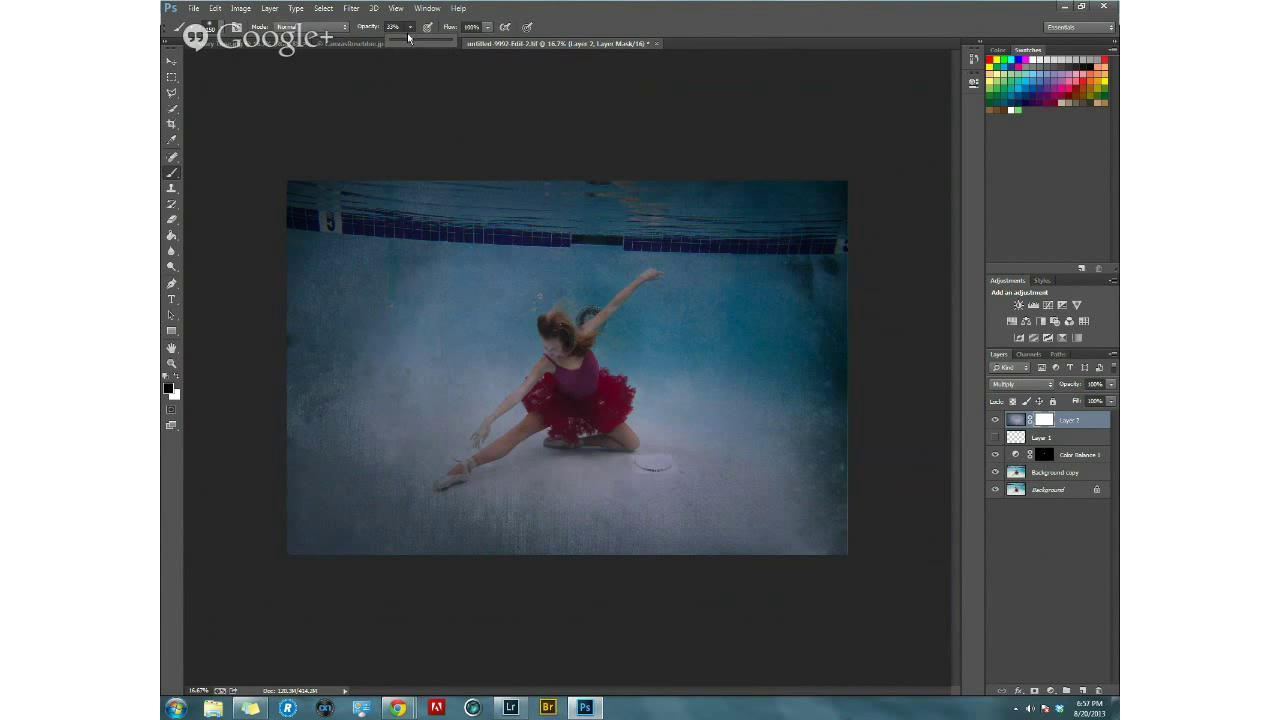
{"action": "mouse_move", "coordinate": [562, 368]}
{"action": "left_mouse_down"}
{"action": "mouse_move", "coordinate": [601, 313]}
{"action": "mouse_move", "coordinate": [459, 478]}
{"action": "mouse_move", "coordinate": [536, 423]}
{"action": "mouse_move", "coordinate": [584, 435]}
{"action": "mouse_move", "coordinate": [556, 441]}
{"action": "mouse_move", "coordinate": [617, 444]}
{"action": "mouse_move", "coordinate": [616, 410]}
{"action": "mouse_move", "coordinate": [634, 444]}
{"action": "mouse_move", "coordinate": [565, 448]}
{"action": "mouse_move", "coordinate": [576, 381]}
{"action": "mouse_move", "coordinate": [559, 377]}
{"action": "mouse_move", "coordinate": [542, 322]}
{"action": "mouse_move", "coordinate": [544, 343]}
{"action": "mouse_move", "coordinate": [590, 338]}
{"action": "mouse_move", "coordinate": [648, 280]}
{"action": "left_mouse_up"}
{"action": "mouse_move", "coordinate": [518, 386]}
{"action": "left_mouse_down"}
{"action": "mouse_move", "coordinate": [443, 489]}
{"action": "mouse_move", "coordinate": [581, 446]}
{"action": "left_mouse_up"}
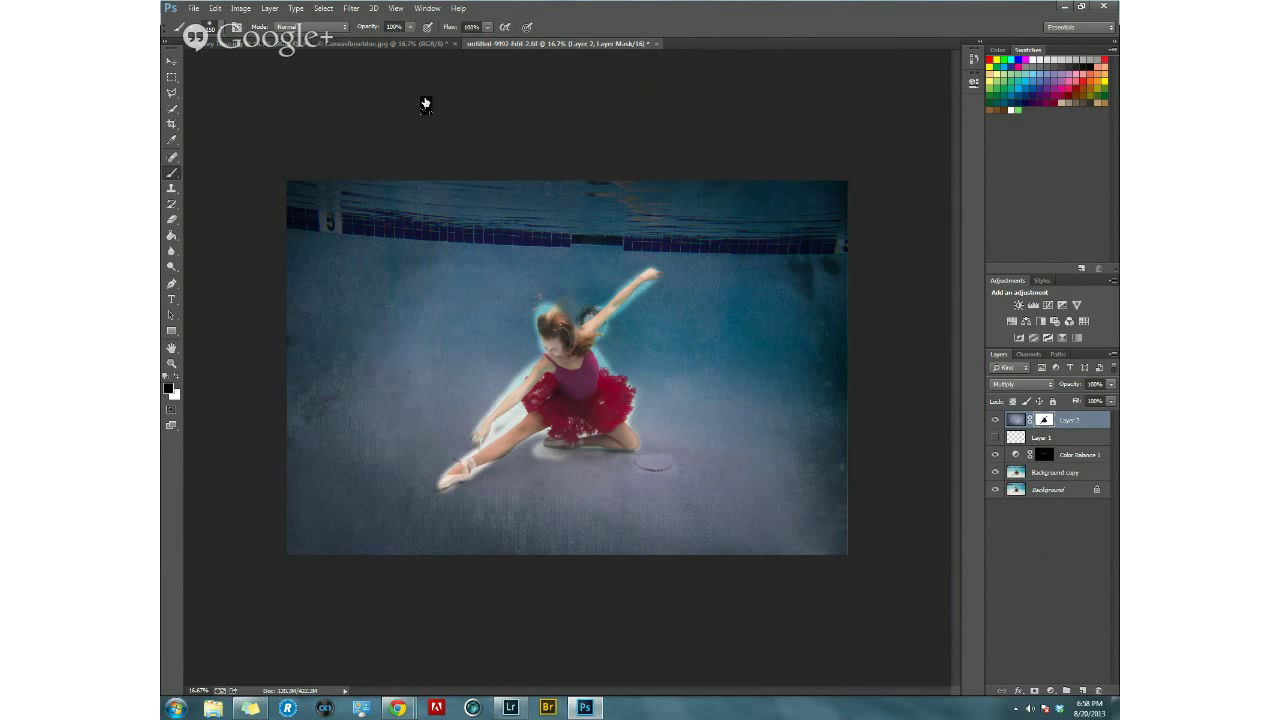
Try extending the canvas to 200 percent width from a bottom-centre anchor, and undo that canvas change.
{"action": "left_click", "coordinate": [241, 8]}
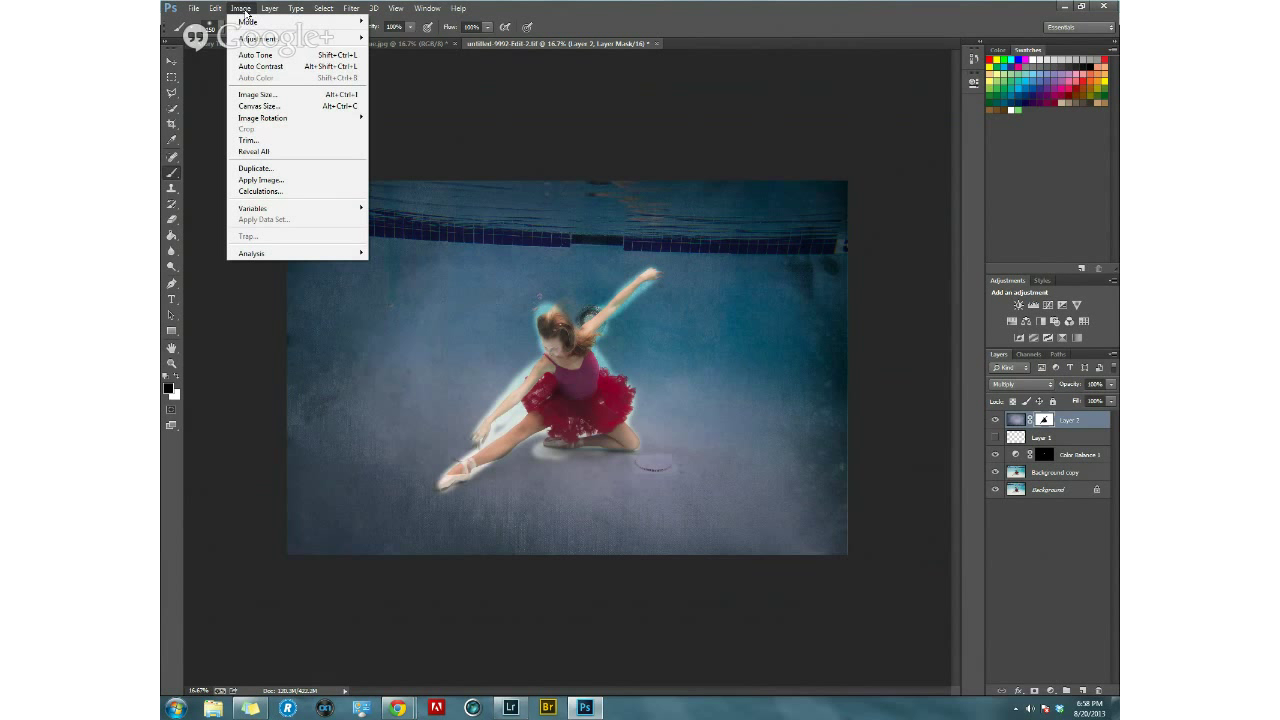
{"action": "left_click", "coordinate": [266, 106]}
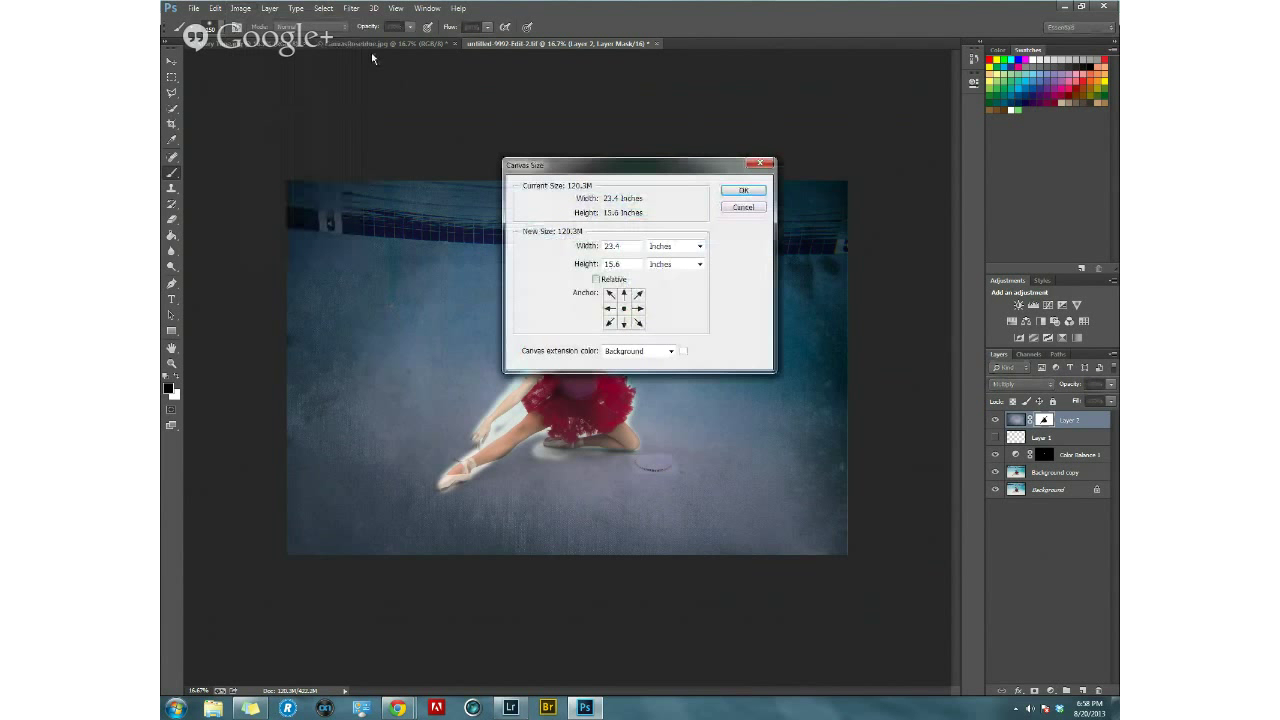
{"action": "left_click", "coordinate": [624, 323]}
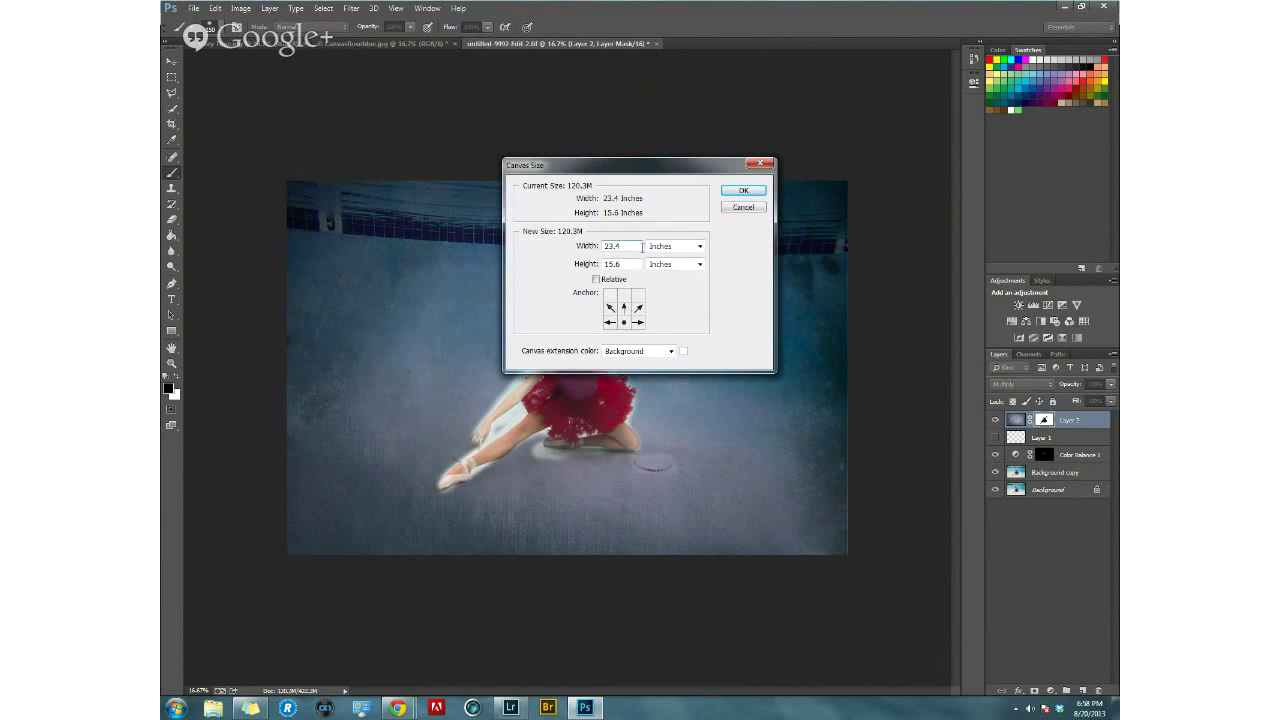
{"action": "left_click", "coordinate": [662, 246]}
{"action": "left_click", "coordinate": [679, 257]}
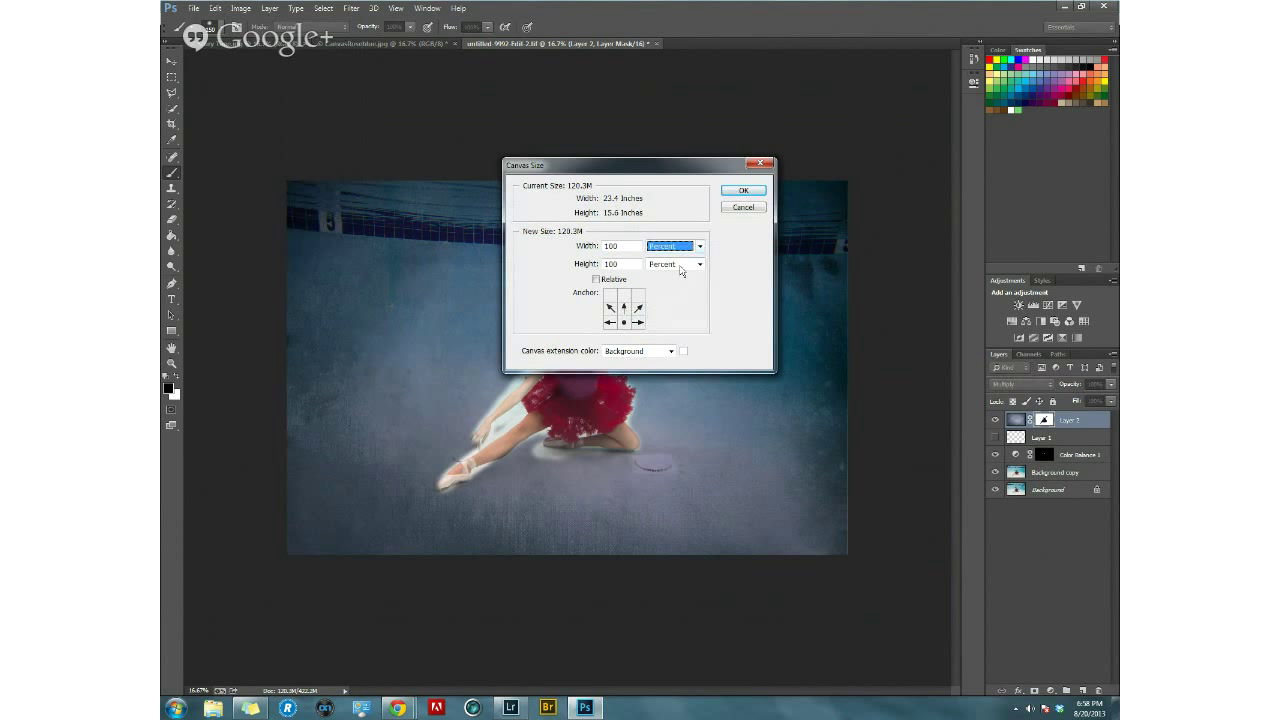
{"action": "double_click", "coordinate": [615, 247]}
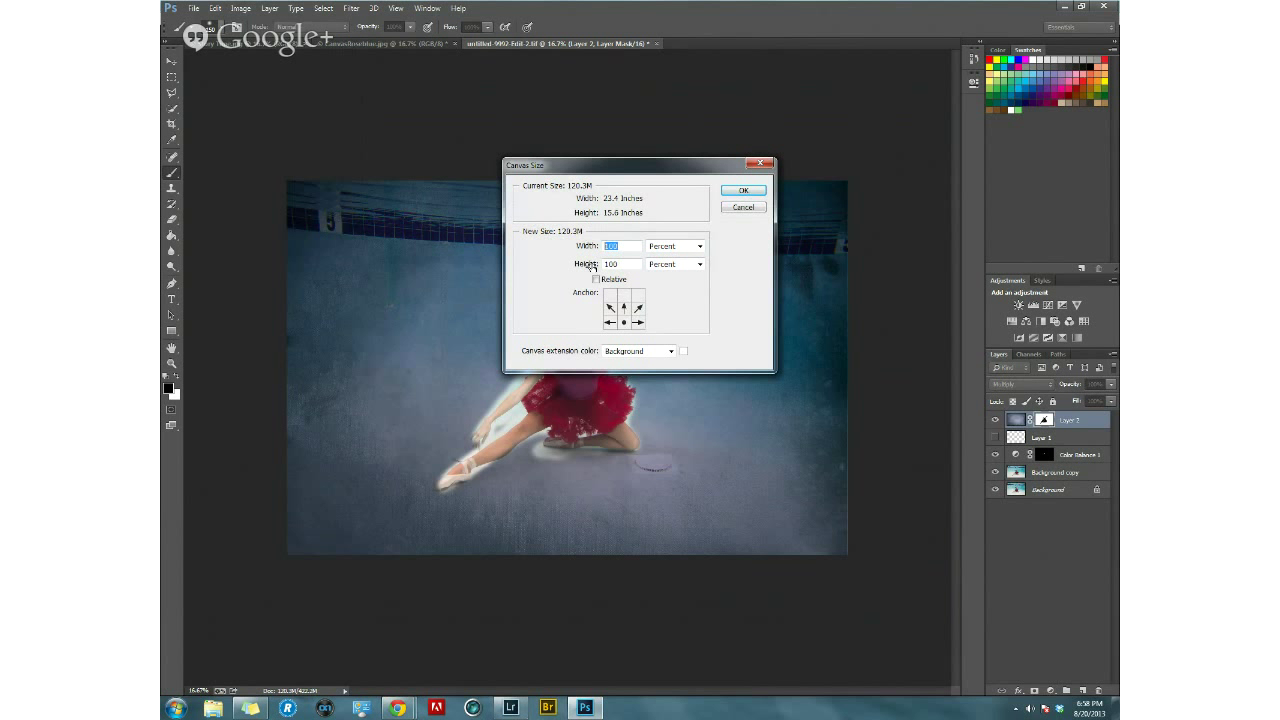
{"action": "type", "text": "200"}
{"action": "left_click", "coordinate": [741, 191]}
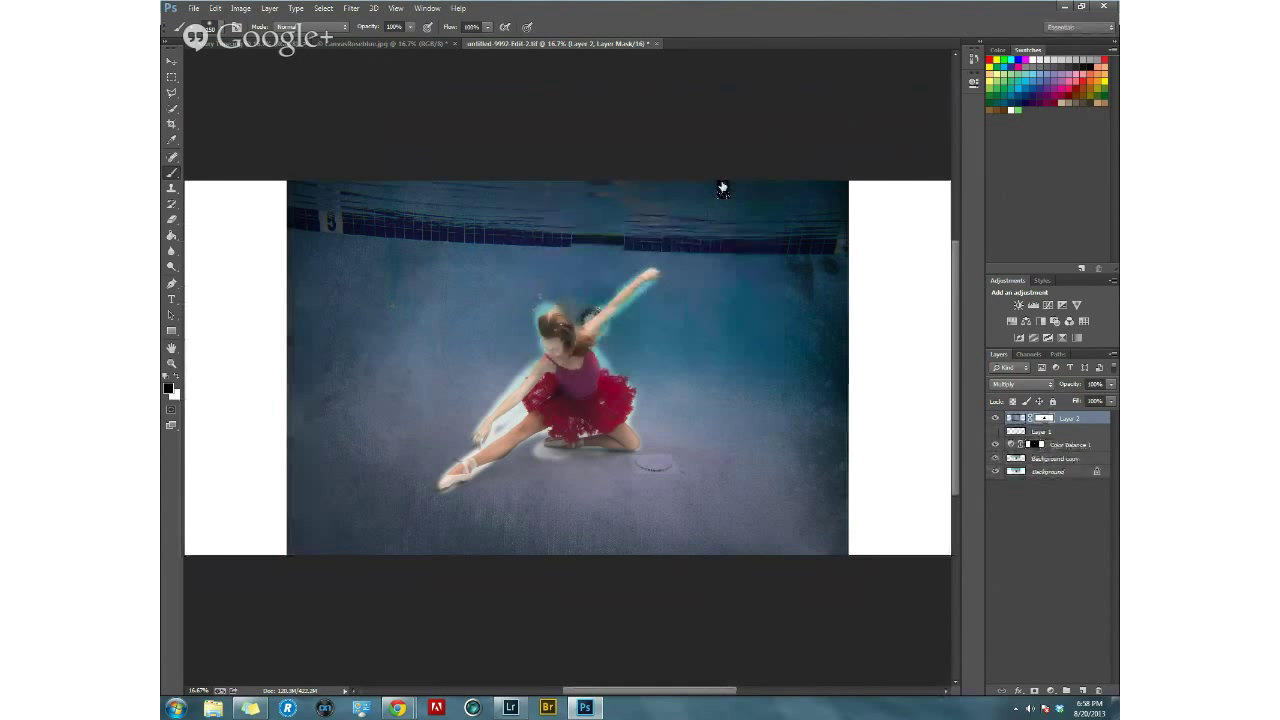
{"action": "left_click", "coordinate": [215, 8]}
{"action": "left_click", "coordinate": [232, 17]}
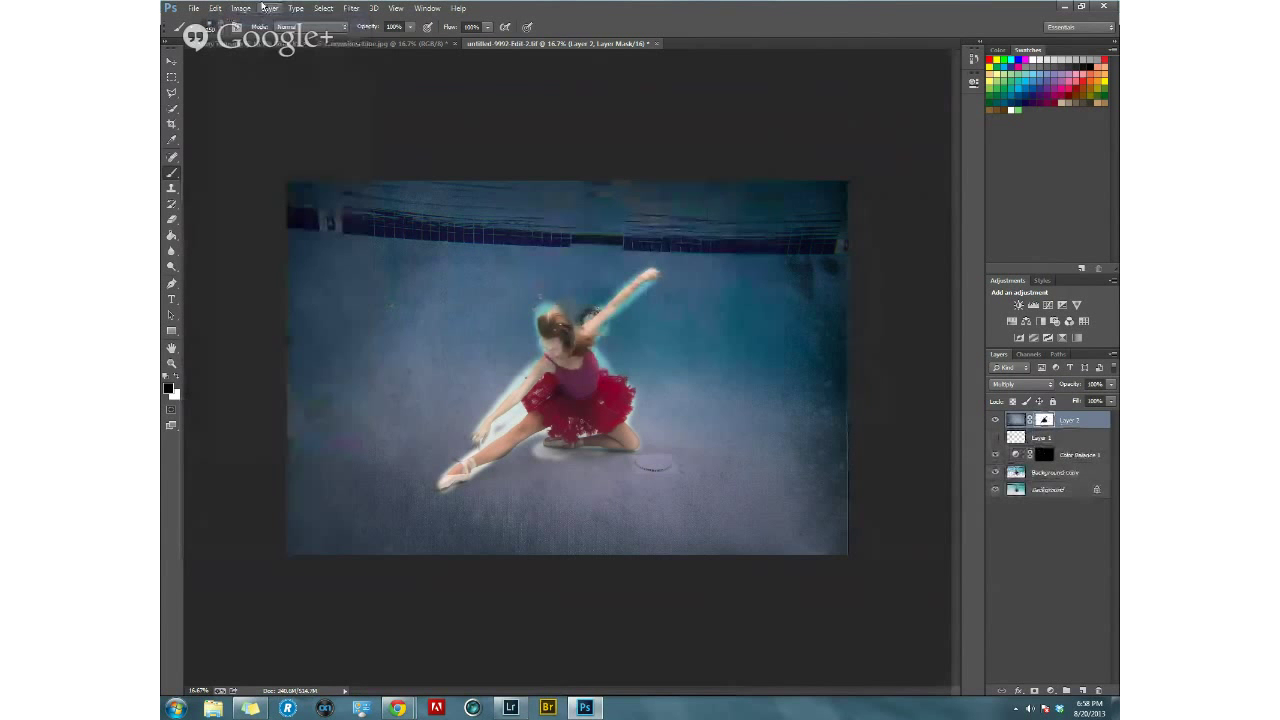
Extend the canvas downward to 200 percent height, anchoring the ballerina photo at the top centre.
{"action": "left_click", "coordinate": [241, 8]}
{"action": "left_click", "coordinate": [257, 105]}
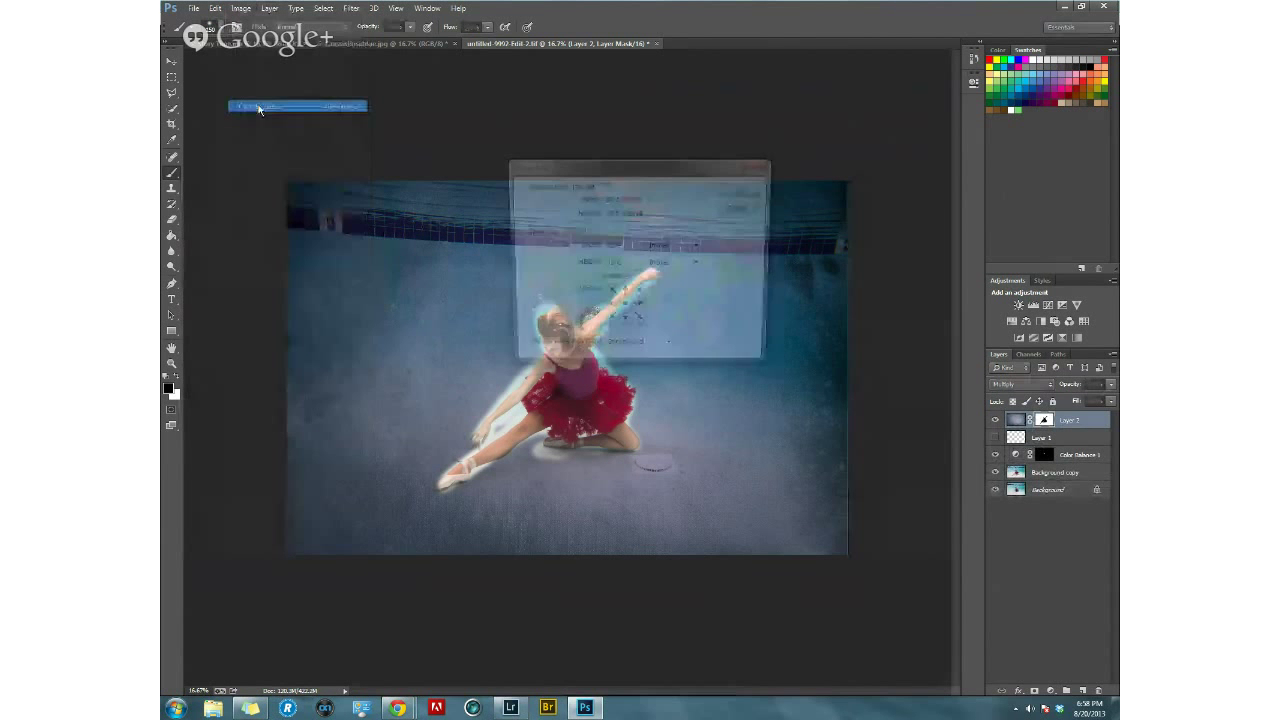
{"action": "left_click", "coordinate": [624, 295]}
{"action": "left_click", "coordinate": [688, 246]}
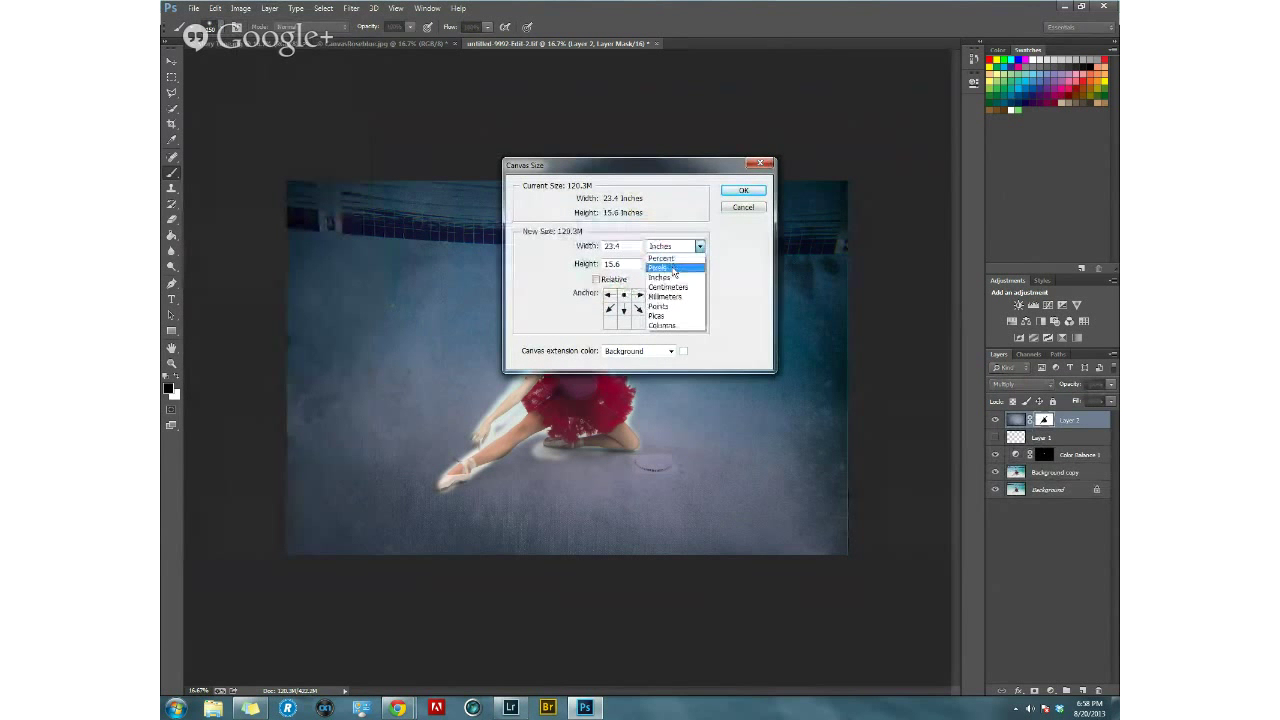
{"action": "left_click", "coordinate": [664, 258]}
{"action": "left_click", "coordinate": [642, 265]}
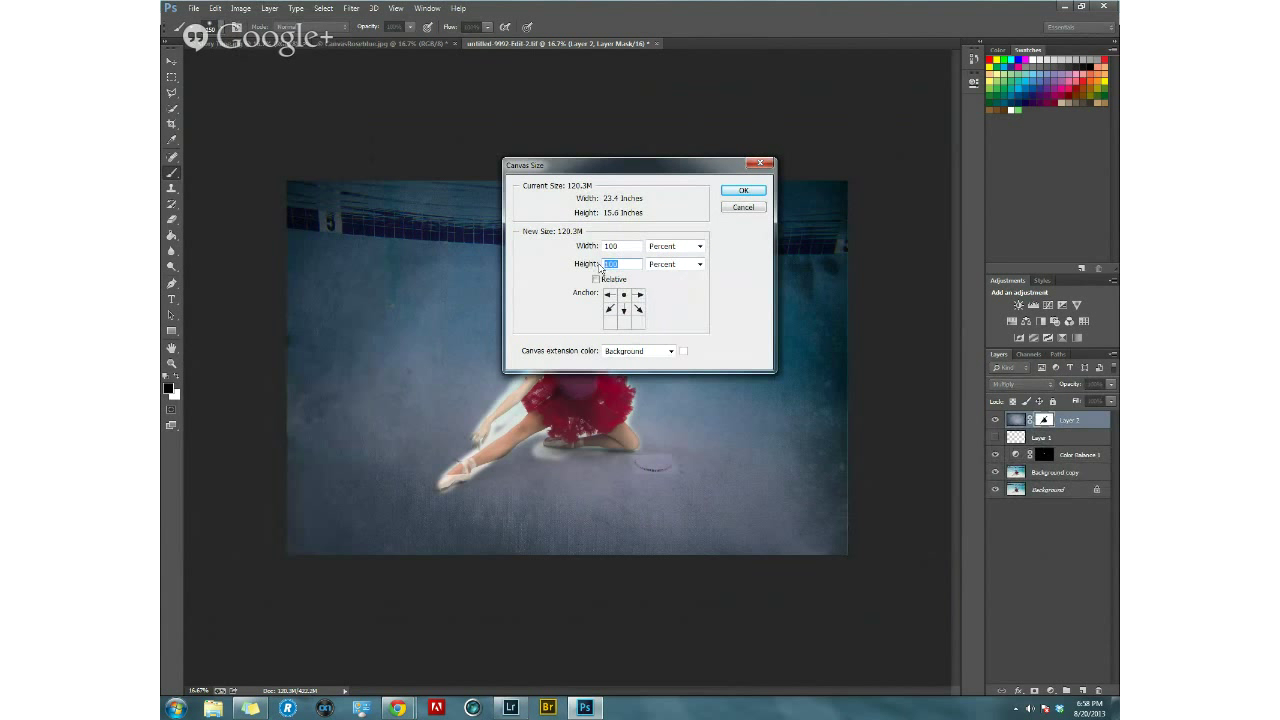
{"action": "type", "text": "290"}
{"action": "type", "text": "2"}
{"action": "type", "text": "00"}
{"action": "left_click", "coordinate": [743, 193]}
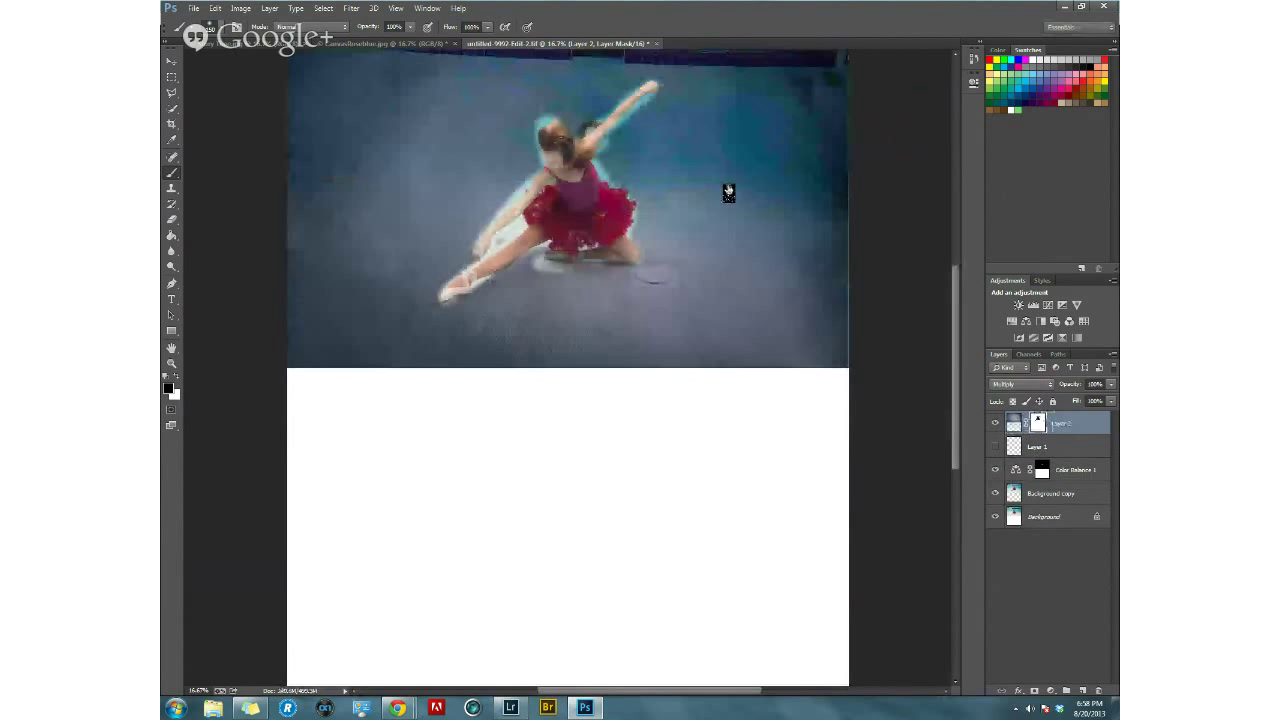
{"action": "key", "text": "ctrl+minus"}
{"action": "key", "text": "ctrl+minus"}
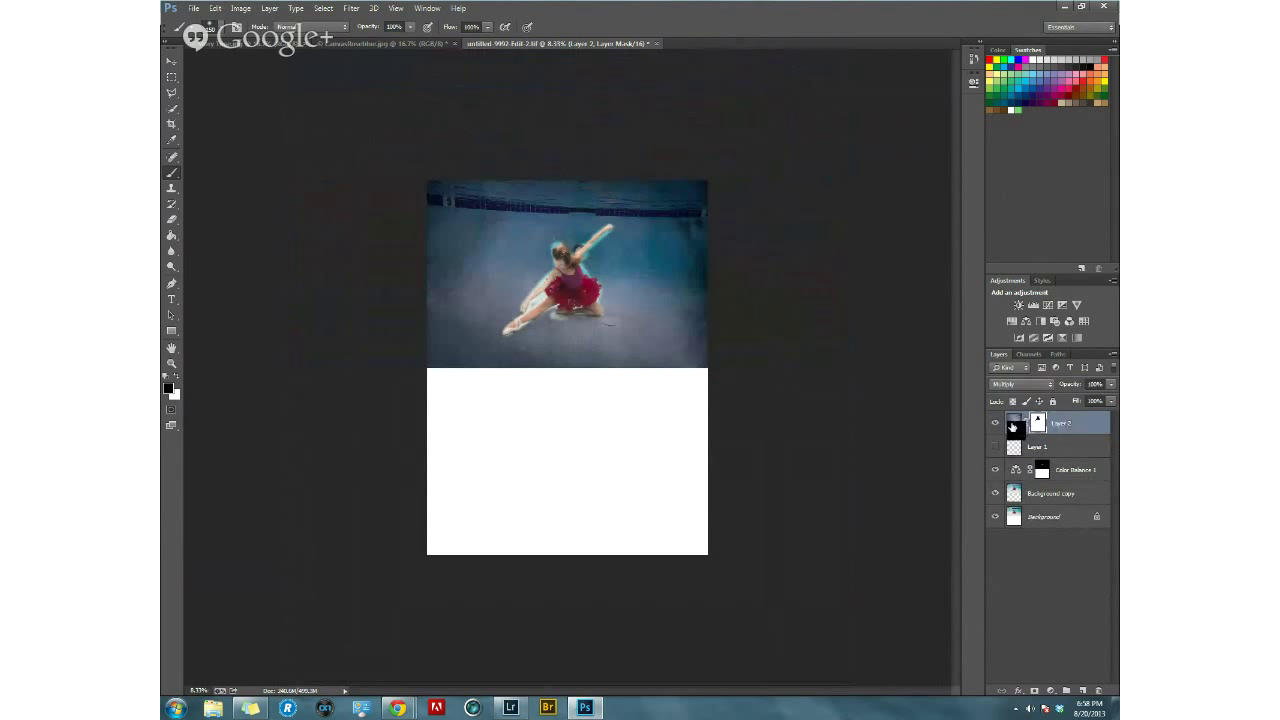
View the blue canvas texture document for comparison, and return to the ballerina document.
{"action": "mouse_move", "coordinate": [1011, 430]}
{"action": "left_mouse_down"}
{"action": "mouse_move", "coordinate": [1011, 505]}
{"action": "mouse_move", "coordinate": [1003, 440]}
{"action": "left_mouse_up"}
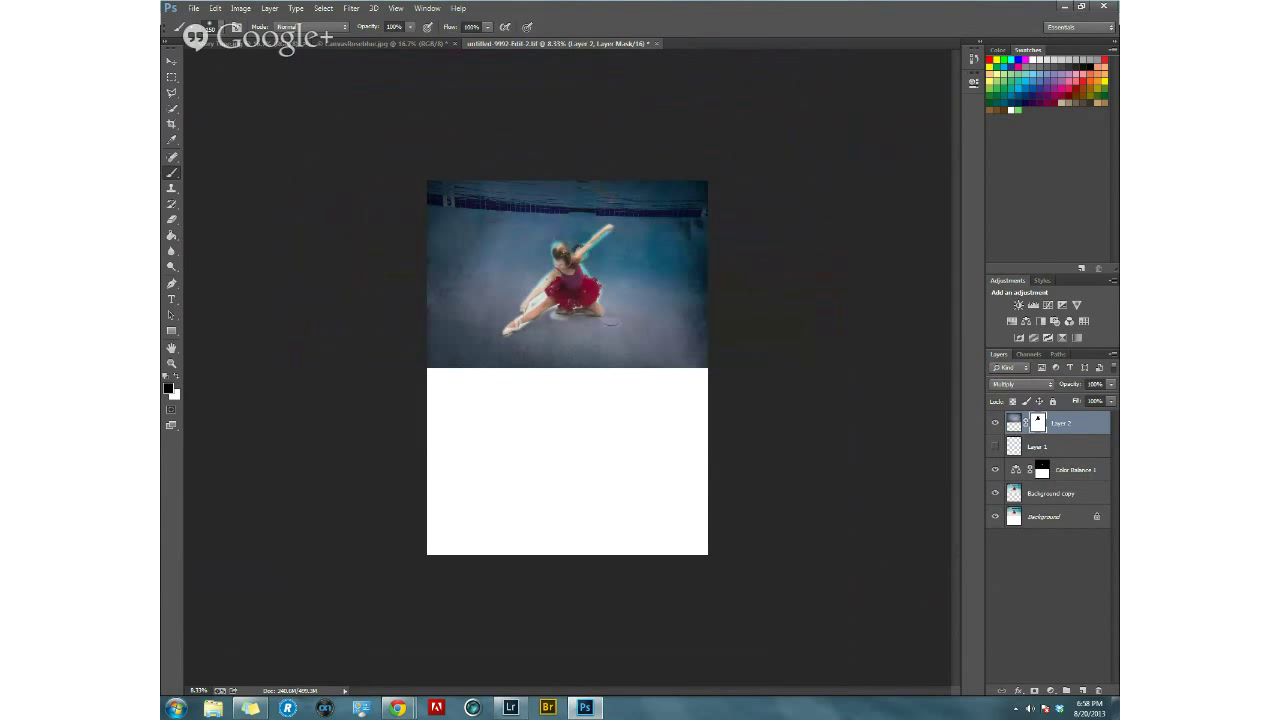
{"action": "left_click", "coordinate": [268, 44]}
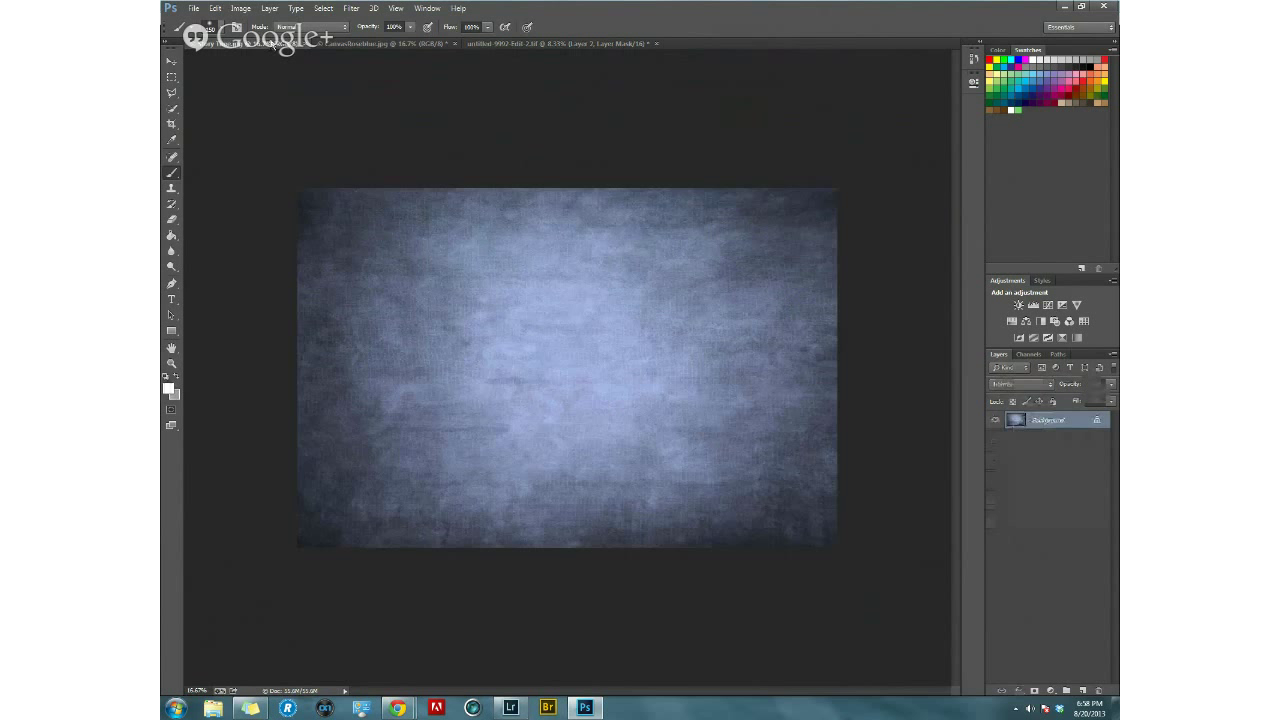
{"action": "left_click", "coordinate": [505, 45]}
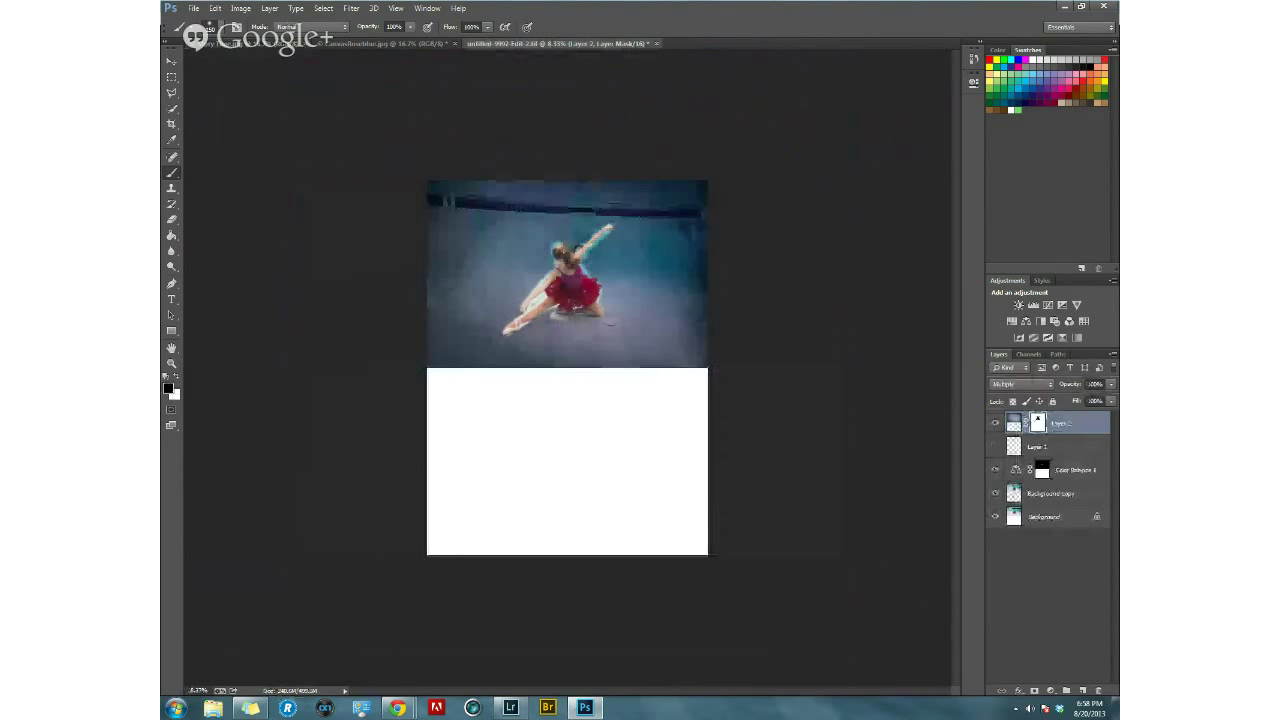
Switch to Lightroom, browse the PhotoshopShow collection in the Library grid and view untitled-0825-Edit.tif enlarged.
{"action": "left_click", "coordinate": [521, 711]}
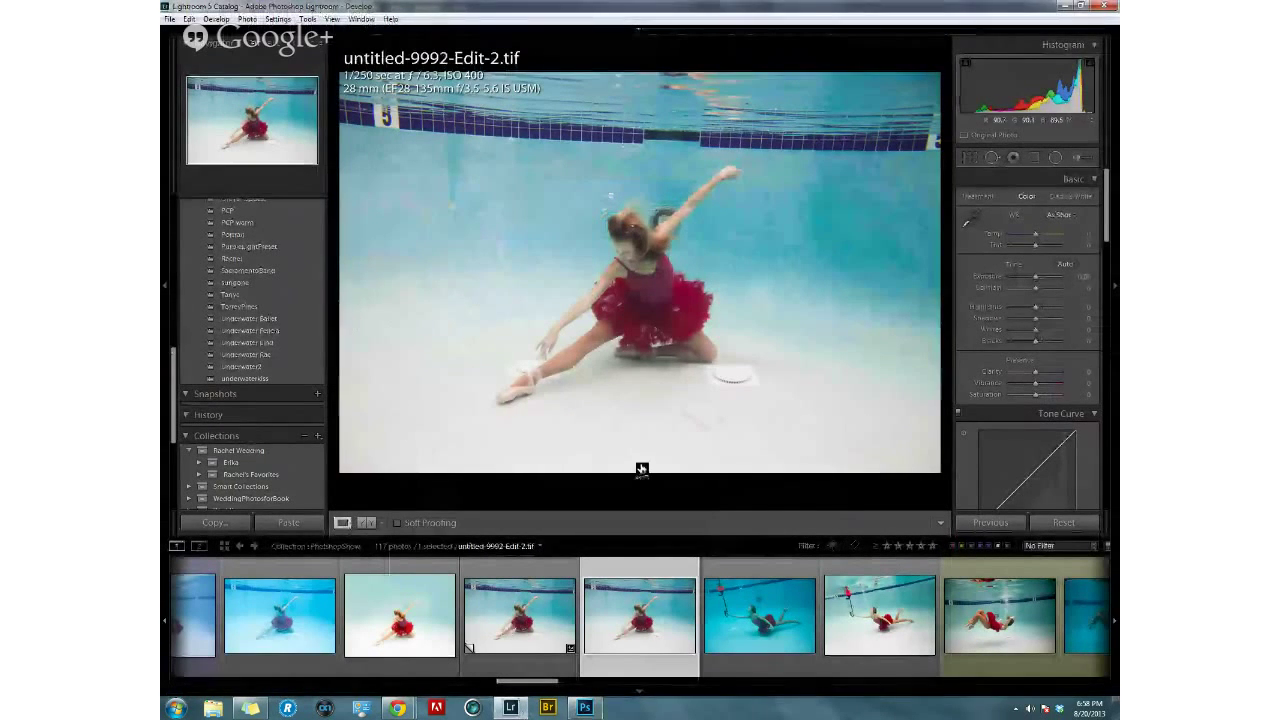
{"action": "mouse_move", "coordinate": [651, 40]}
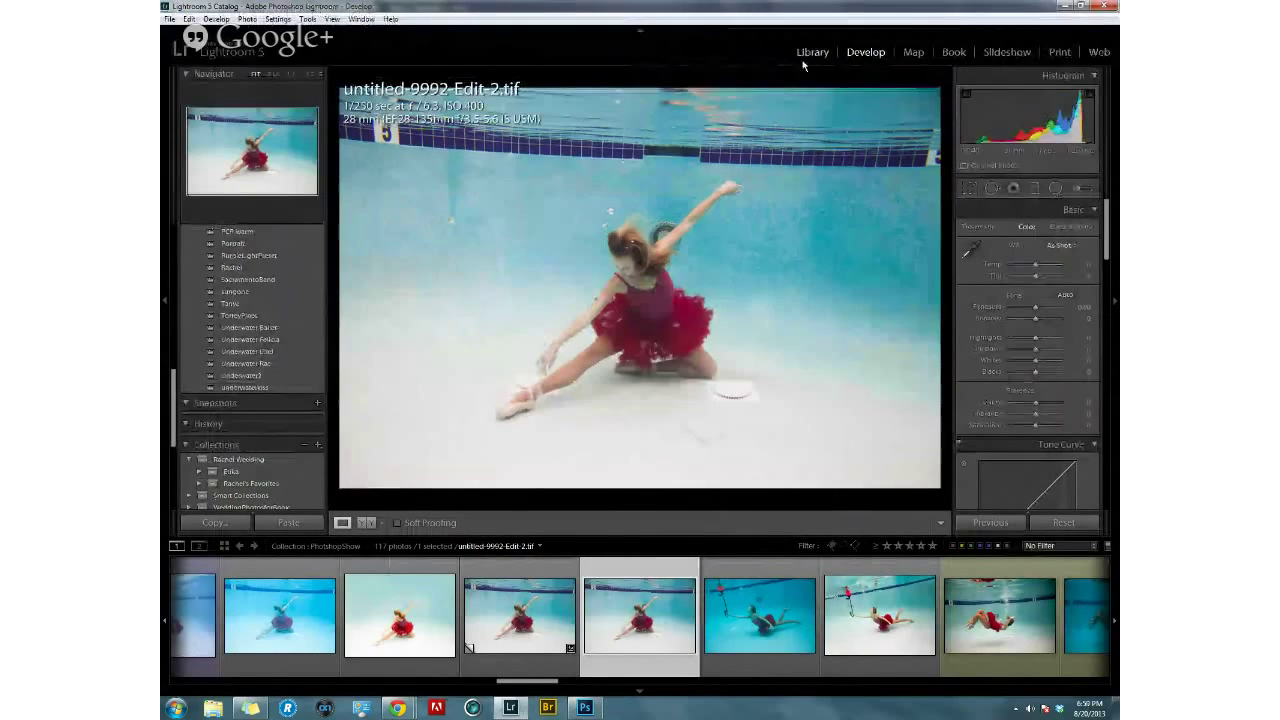
{"action": "left_click", "coordinate": [809, 52]}
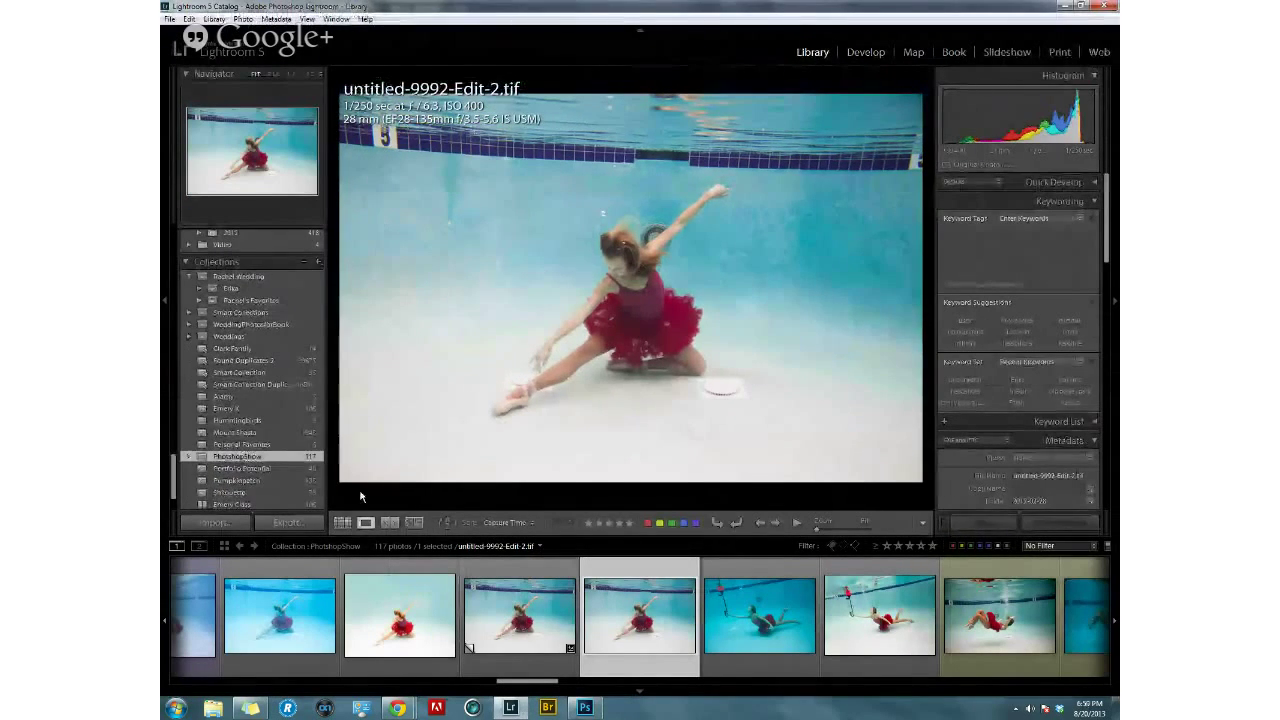
{"action": "left_click", "coordinate": [342, 522]}
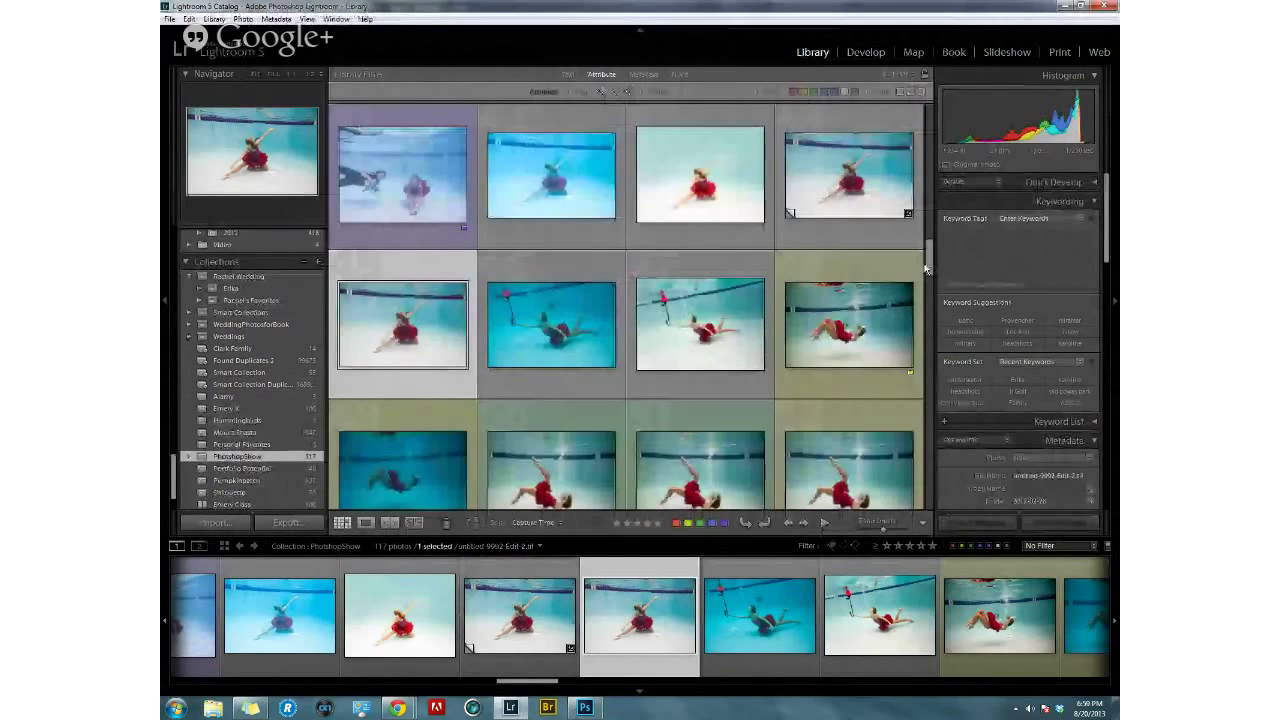
{"action": "scroll", "coordinate": [872, 240], "scroll_direction": "down", "scroll_amount": 5}
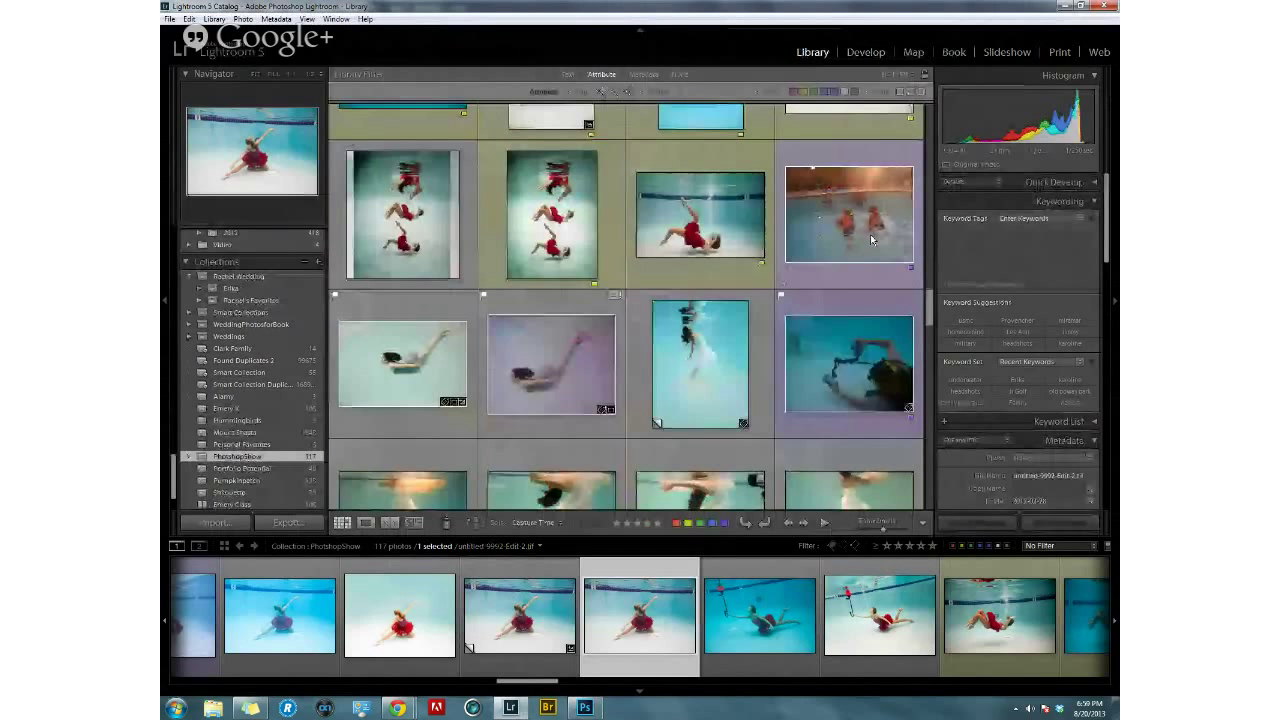
{"action": "left_click", "coordinate": [590, 429]}
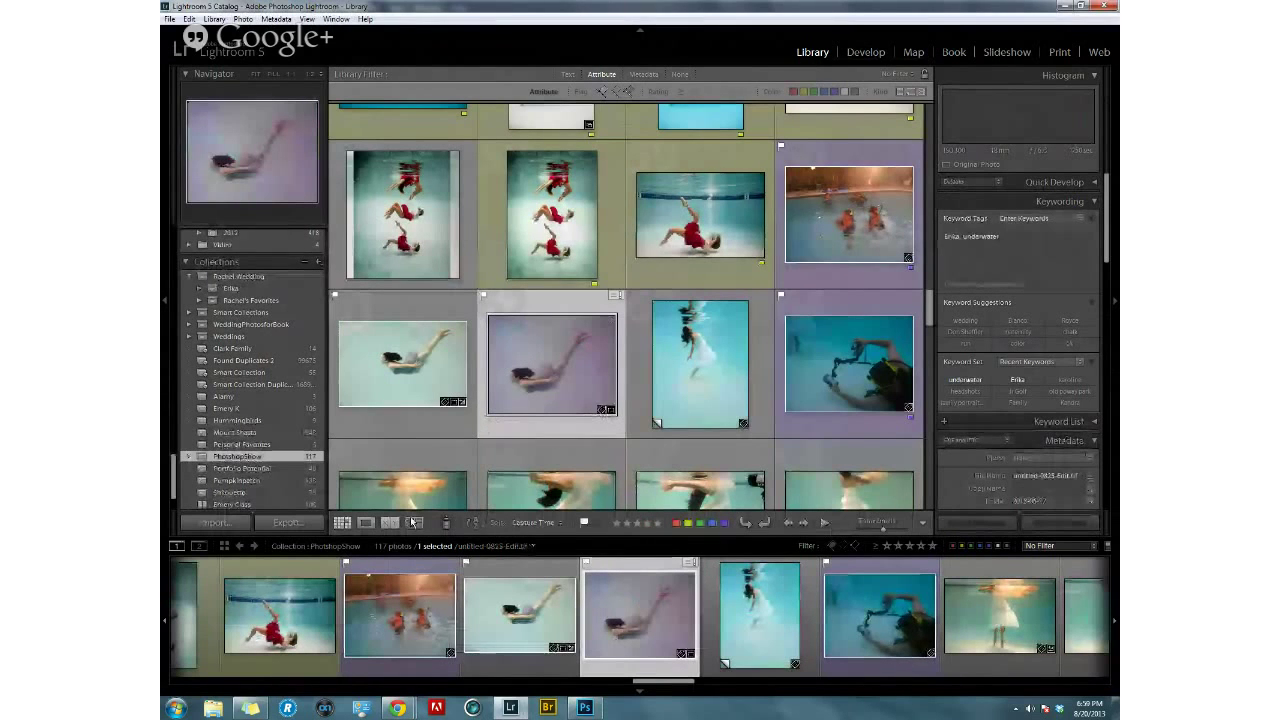
{"action": "left_click", "coordinate": [366, 523]}
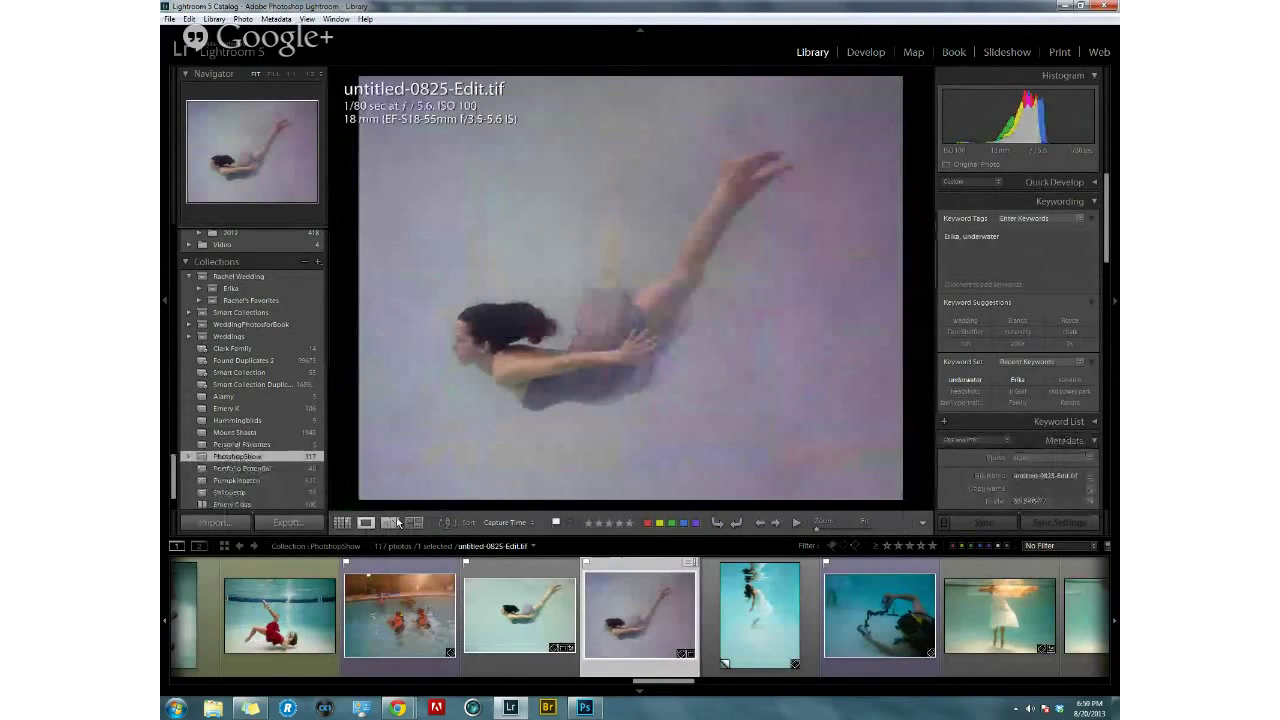
Return to the thumbnail grid, find Underwater-6721-Edit.tif further down the collection and view it enlarged.
{"action": "left_click", "coordinate": [342, 522]}
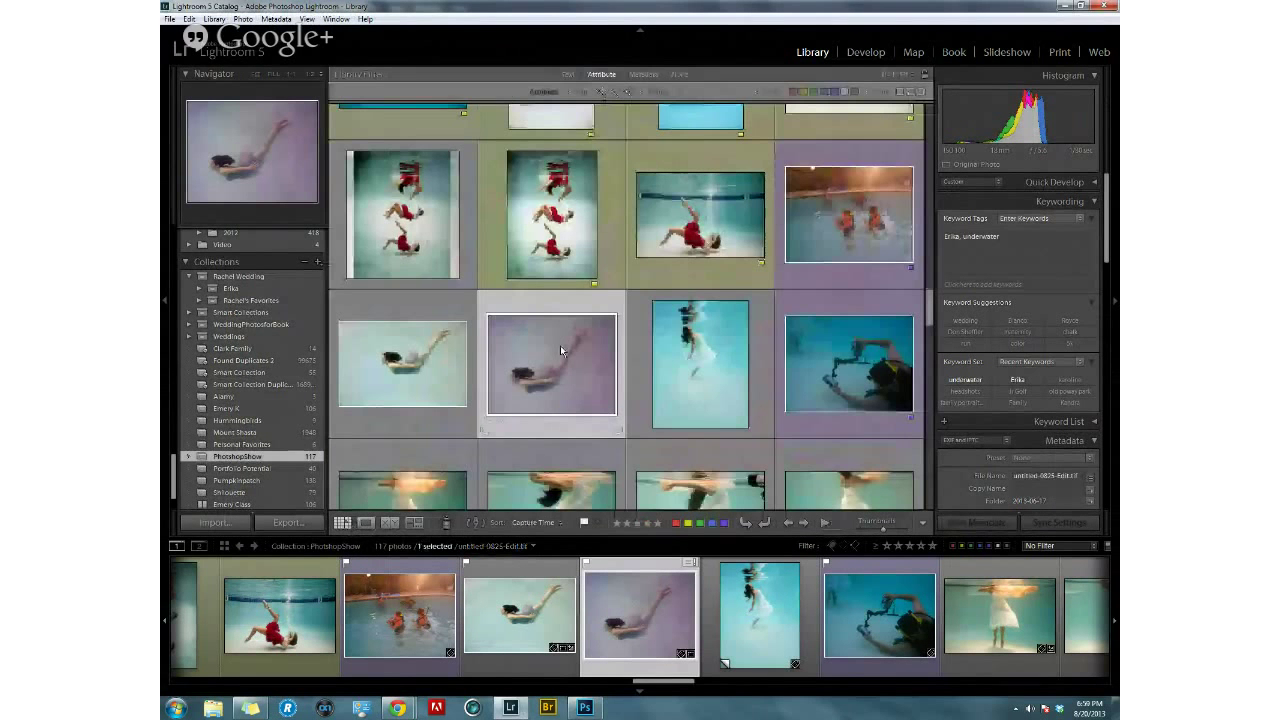
{"action": "scroll", "coordinate": [929, 305], "scroll_direction": "up", "scroll_amount": 1}
{"action": "left_click_drag", "start_coordinate": [929, 305], "coordinate": [929, 467]}
{"action": "left_click", "coordinate": [575, 444]}
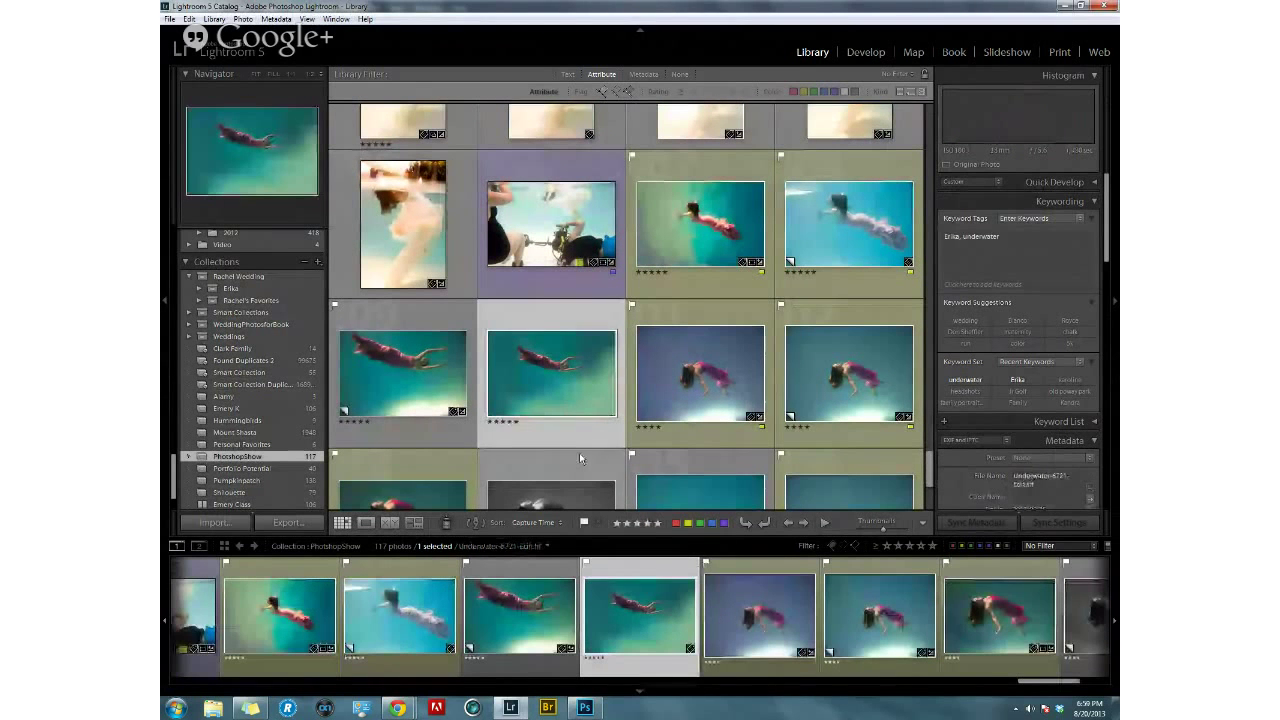
{"action": "left_click", "coordinate": [366, 523]}
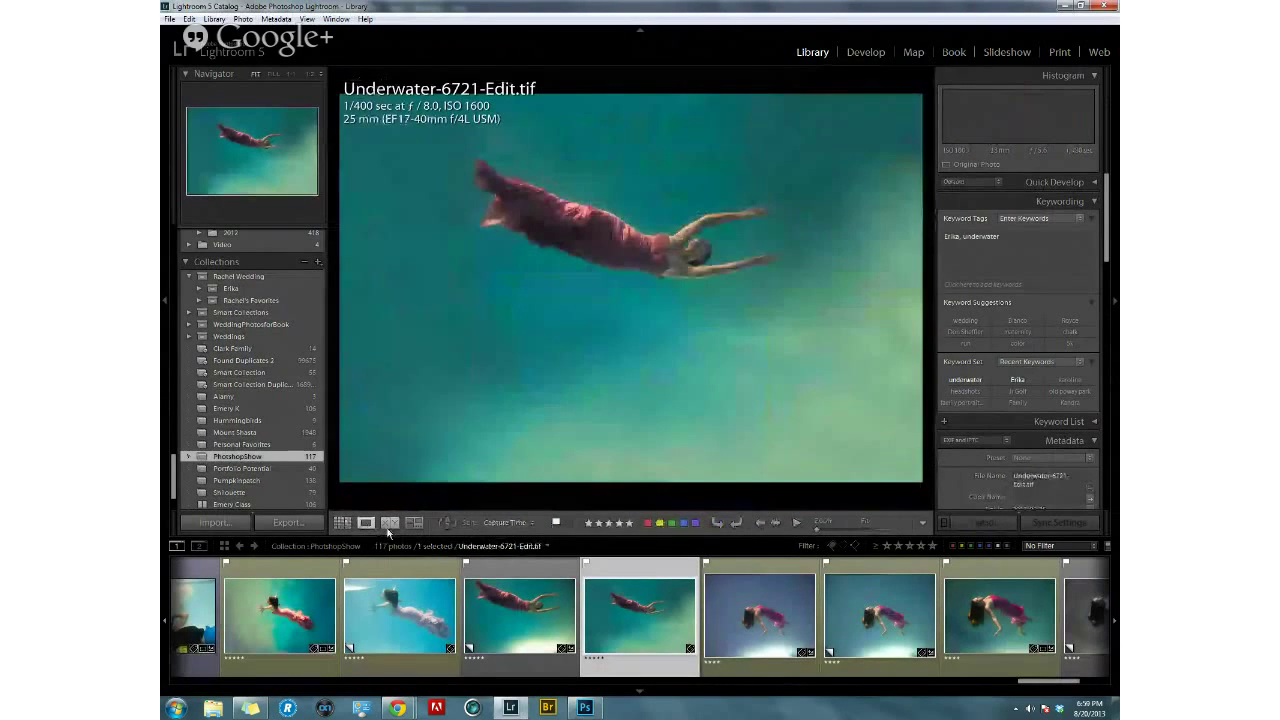
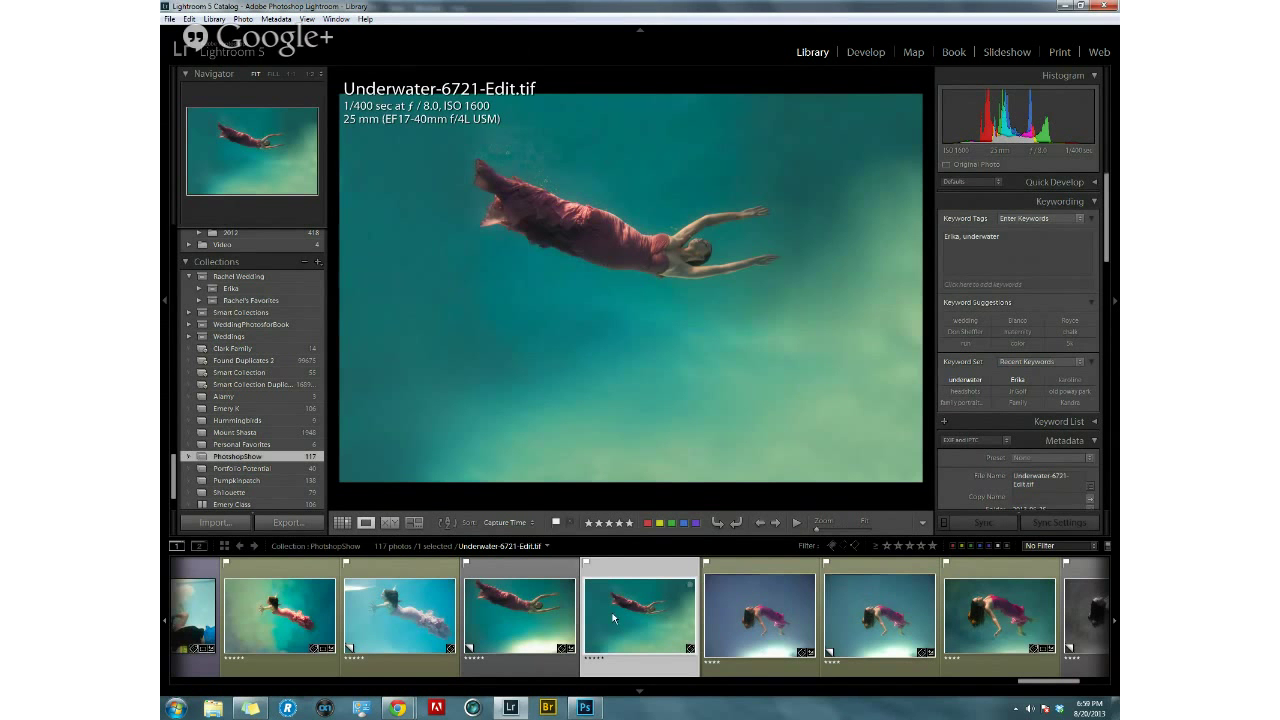
Switch back to Photoshop and undo the downward canvas extension of the ballerina document.
{"action": "left_click", "coordinate": [587, 707]}
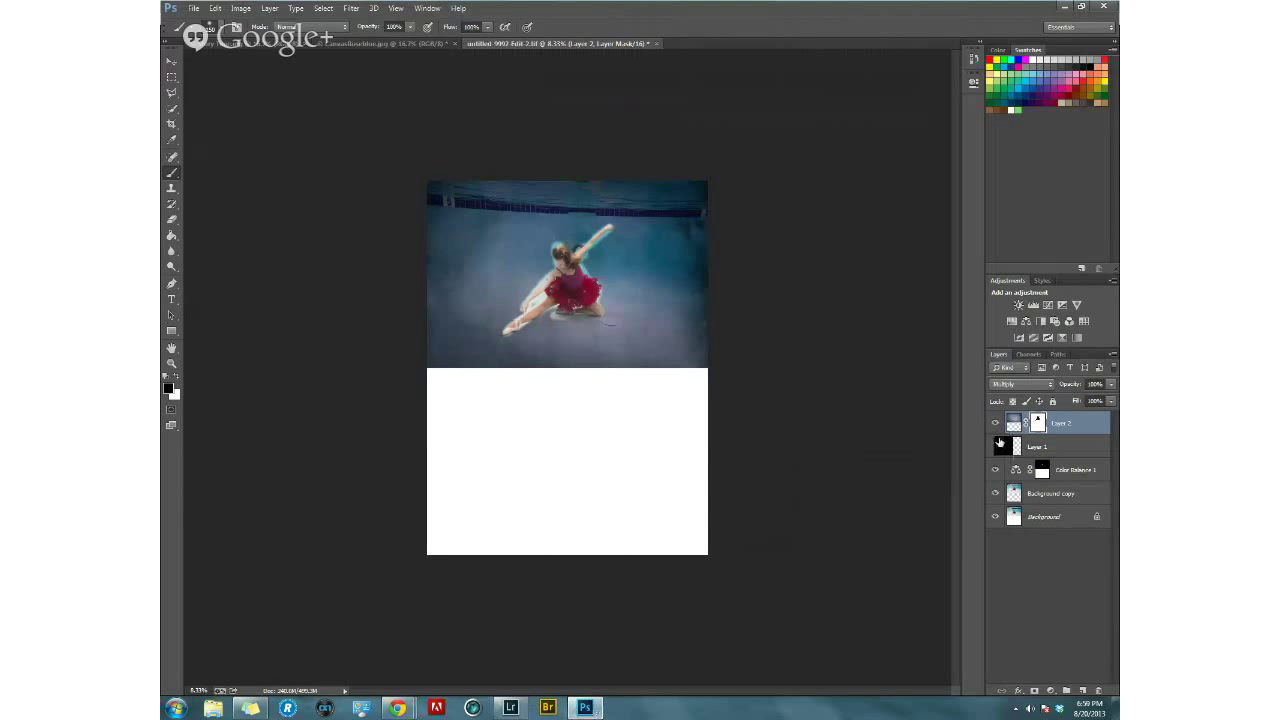
{"action": "left_click", "coordinate": [215, 10]}
{"action": "left_click", "coordinate": [285, 54]}
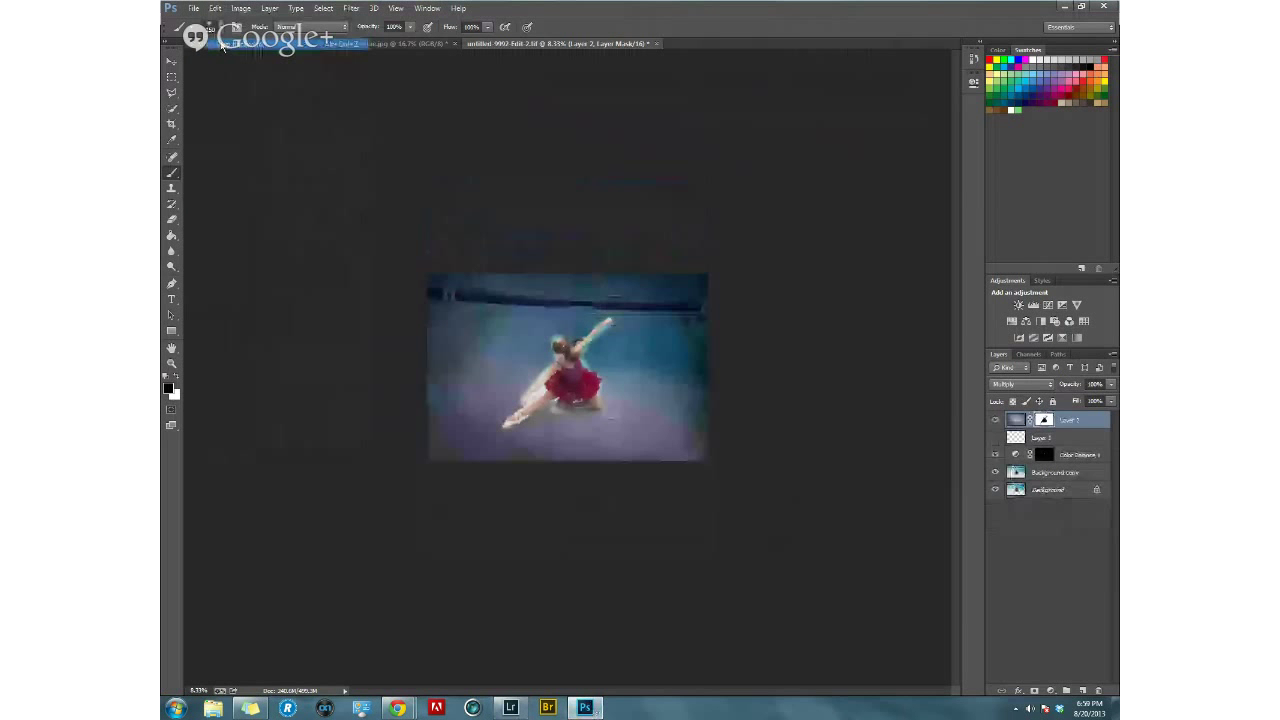
{"action": "key", "text": "ctrl+plus"}
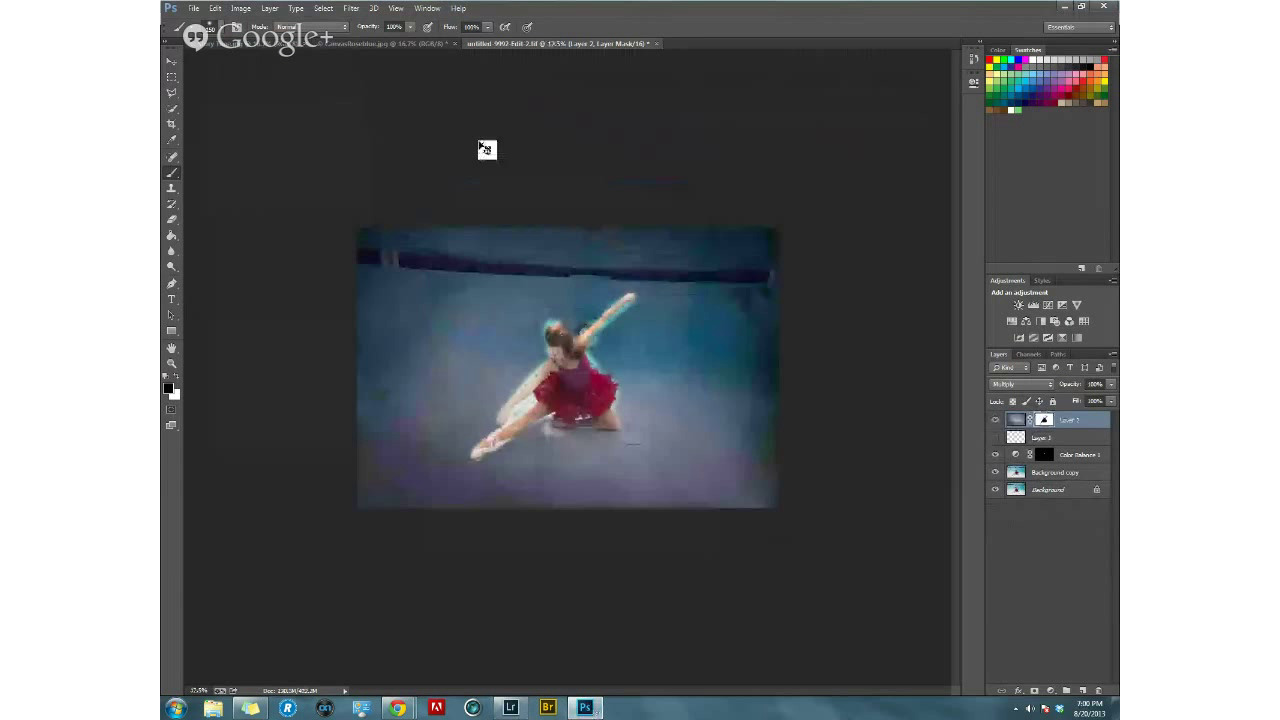
{"action": "key", "text": "ctrl+plus"}
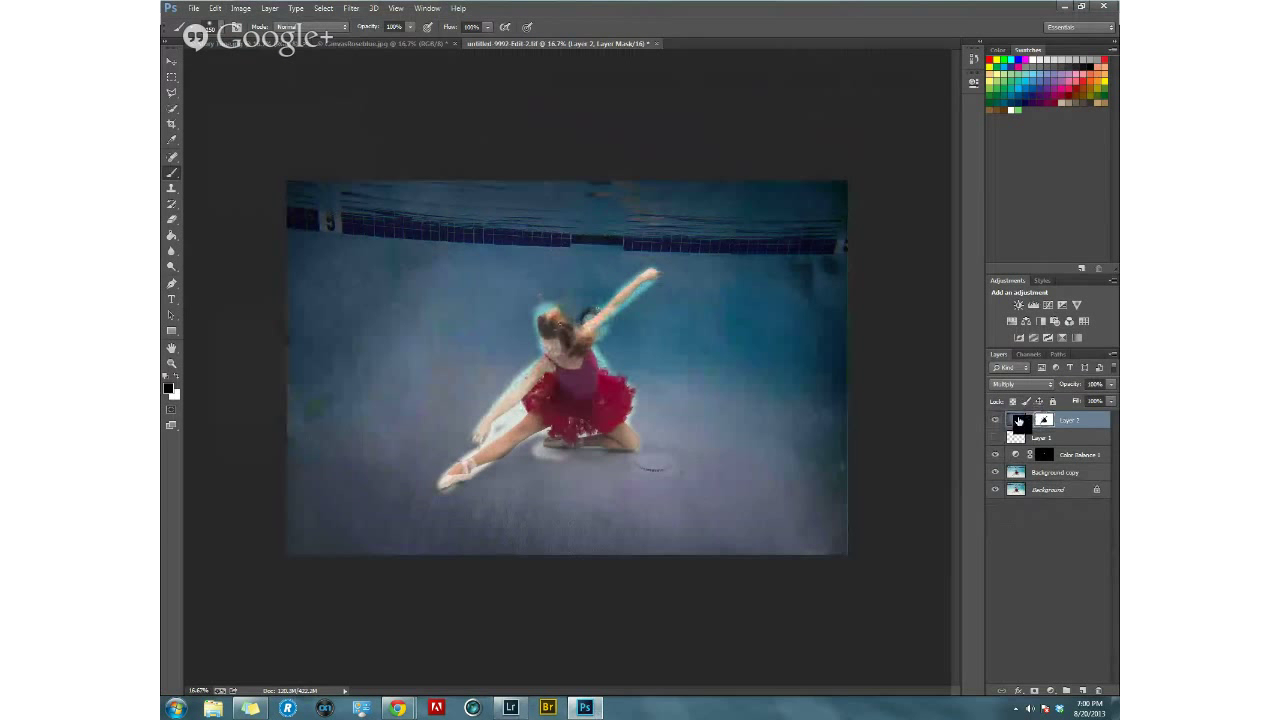
Target the texture layer's image instead of its mask and apply the Blur More filter to it.
{"action": "left_click", "coordinate": [1015, 420]}
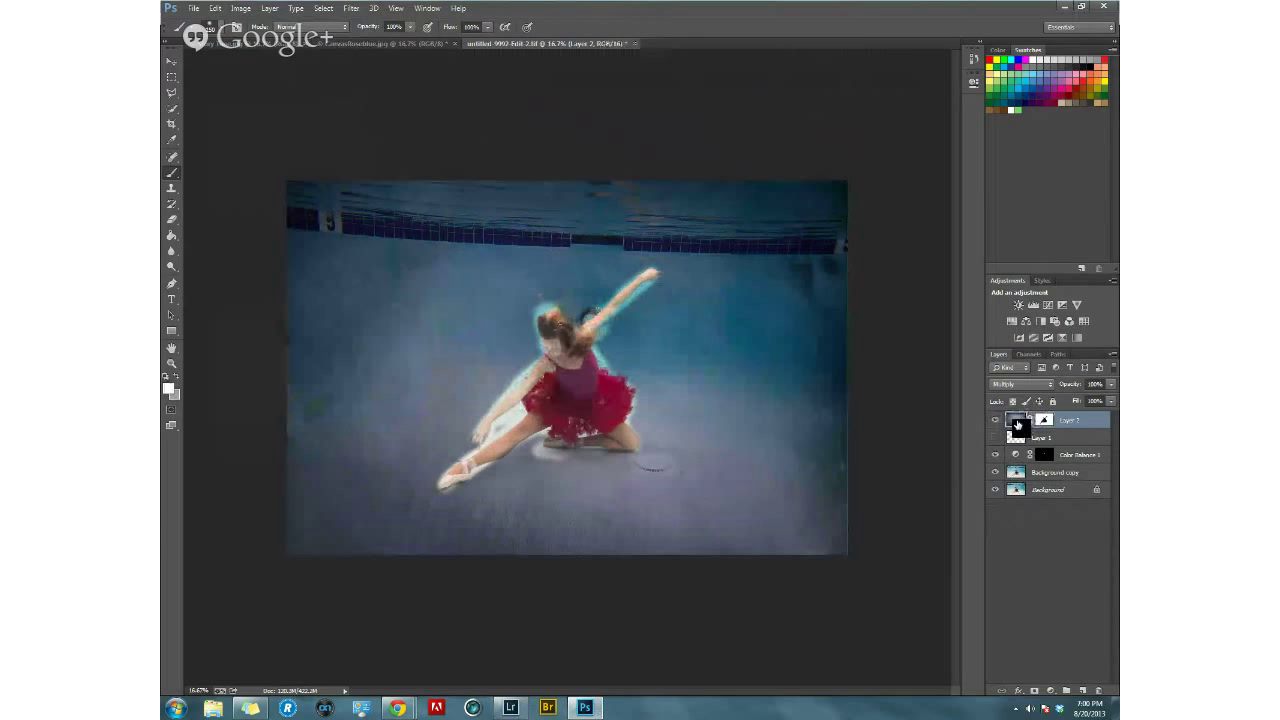
{"action": "left_click", "coordinate": [351, 8]}
{"action": "mouse_move", "coordinate": [376, 141]}
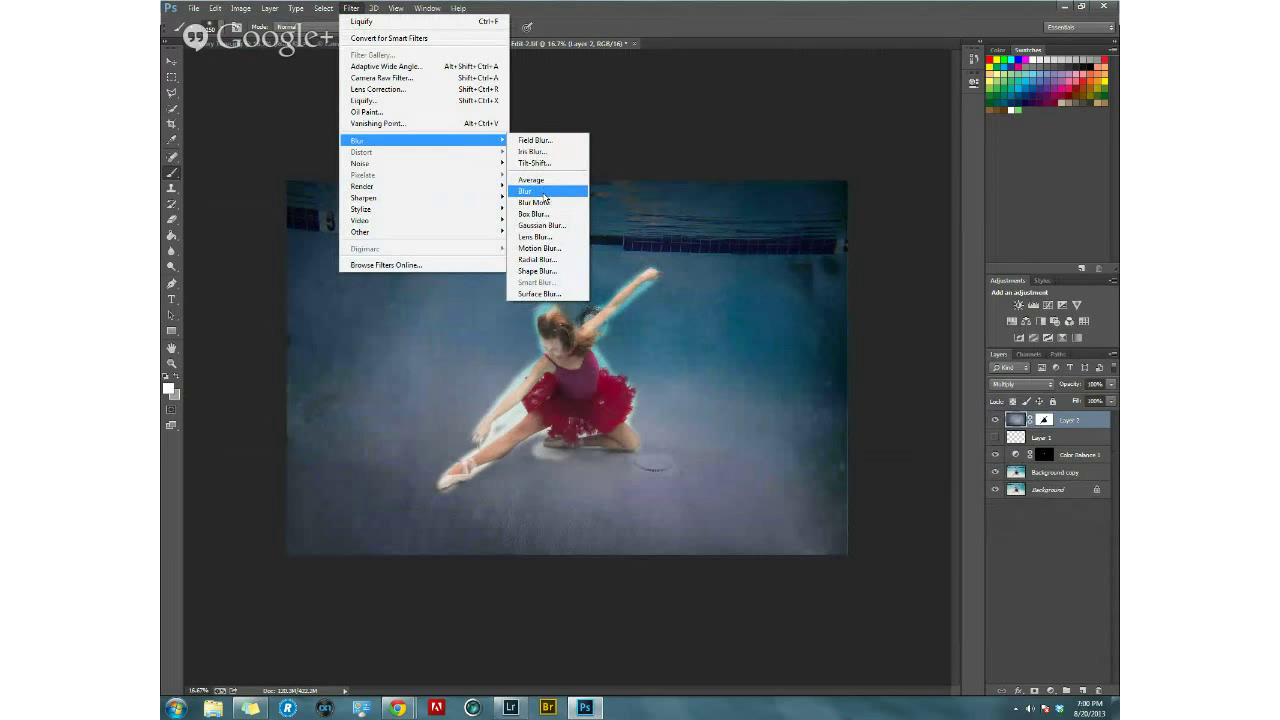
{"action": "left_click", "coordinate": [547, 202]}
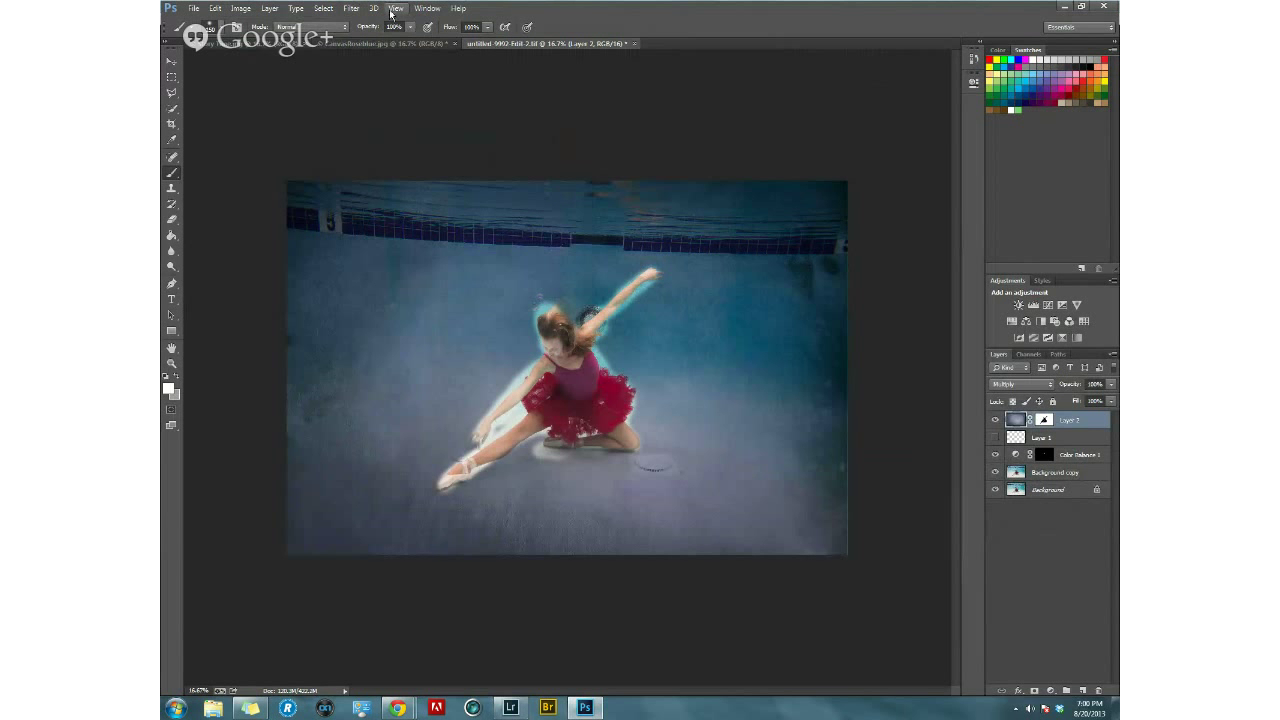
Try a strong Field Blur on the texture layer's image and discard it.
{"action": "left_click", "coordinate": [351, 8]}
{"action": "mouse_move", "coordinate": [385, 142]}
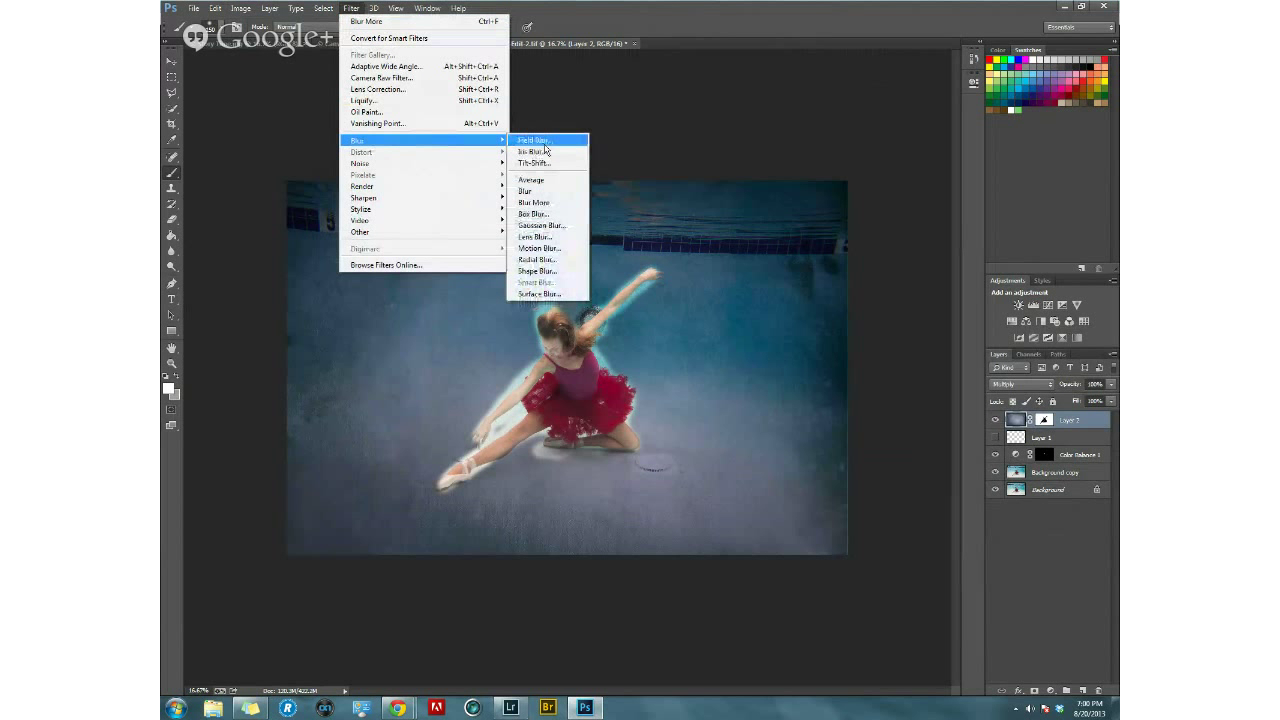
{"action": "left_click", "coordinate": [545, 143]}
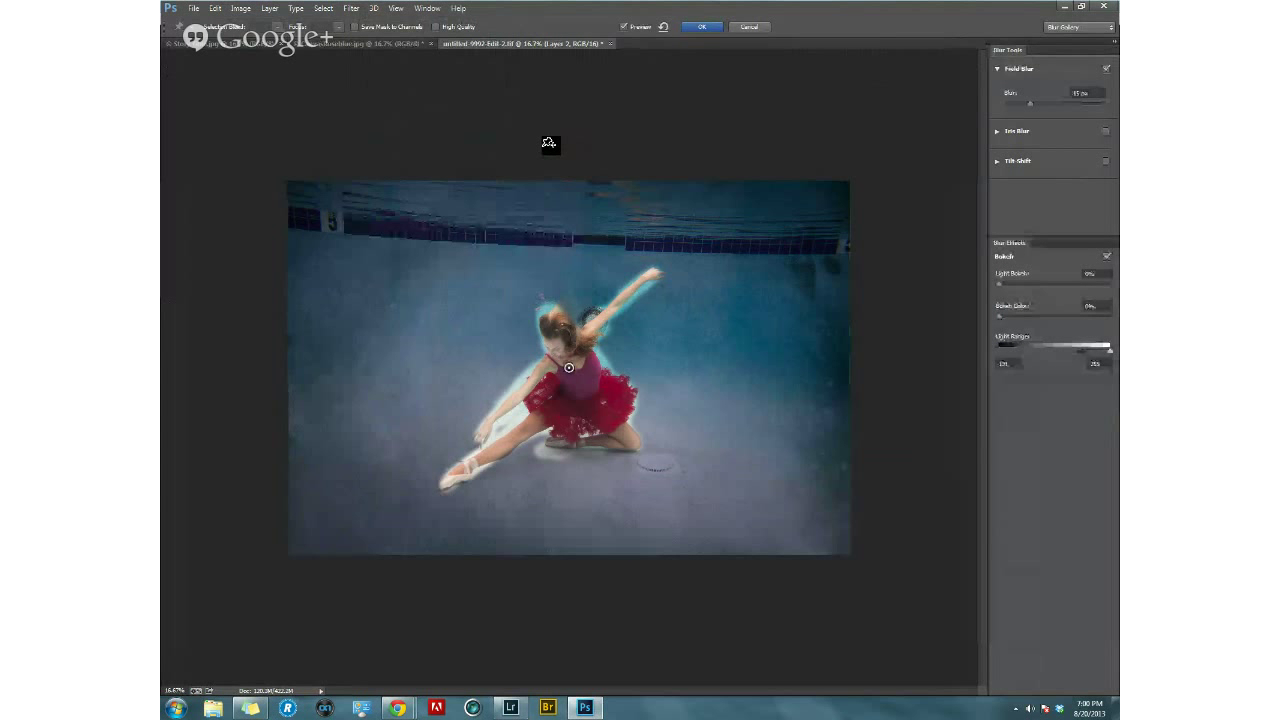
{"action": "left_click", "coordinate": [1033, 104]}
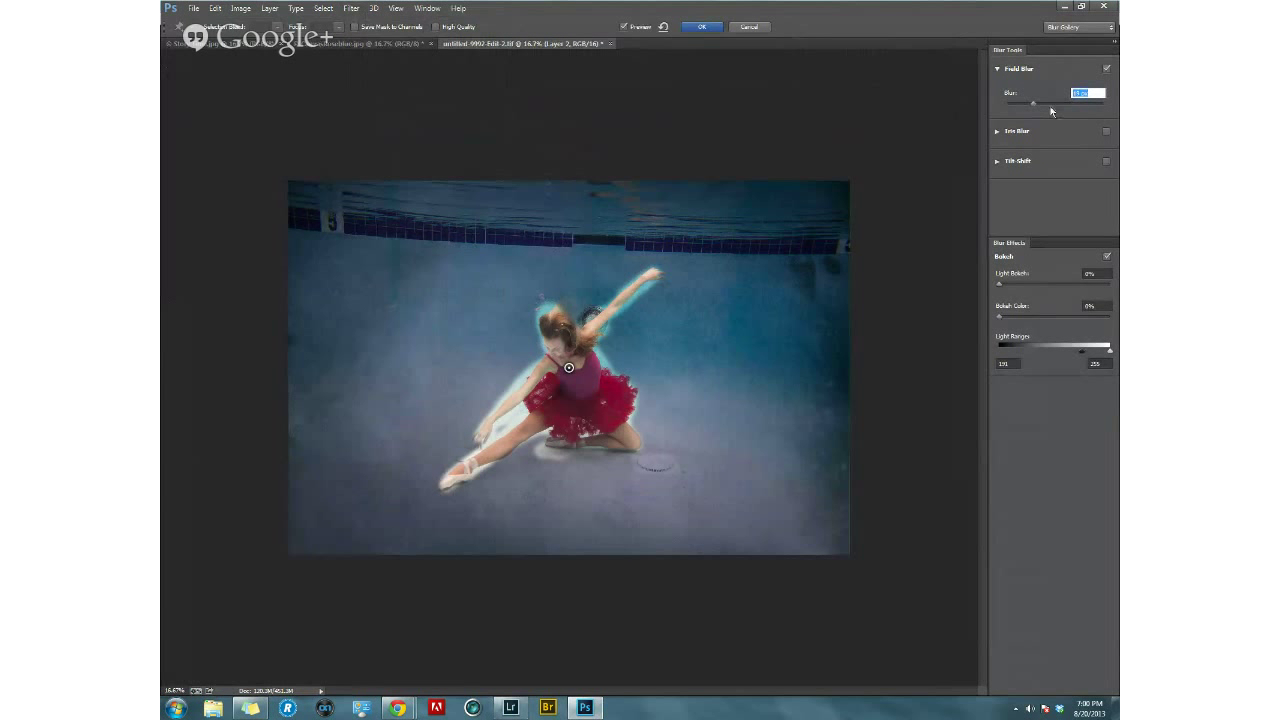
{"action": "left_click_drag", "start_coordinate": [1047, 108], "coordinate": [1069, 110]}
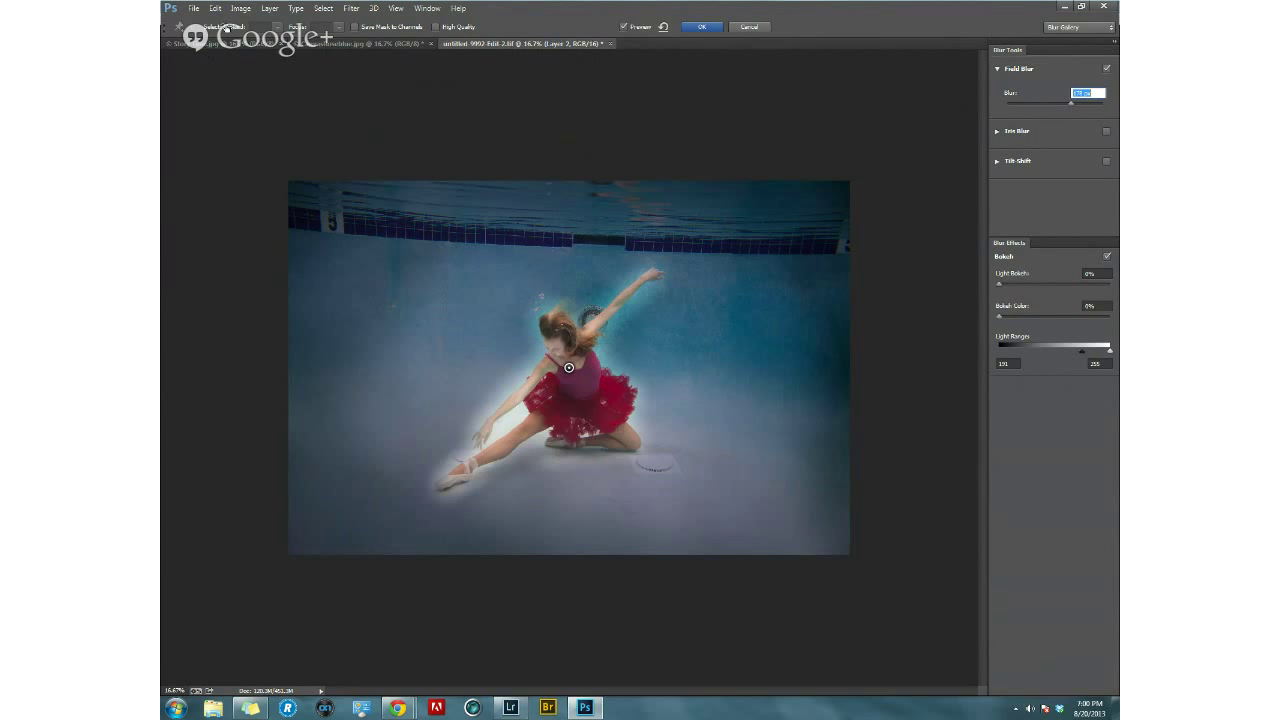
{"action": "left_click", "coordinate": [749, 27]}
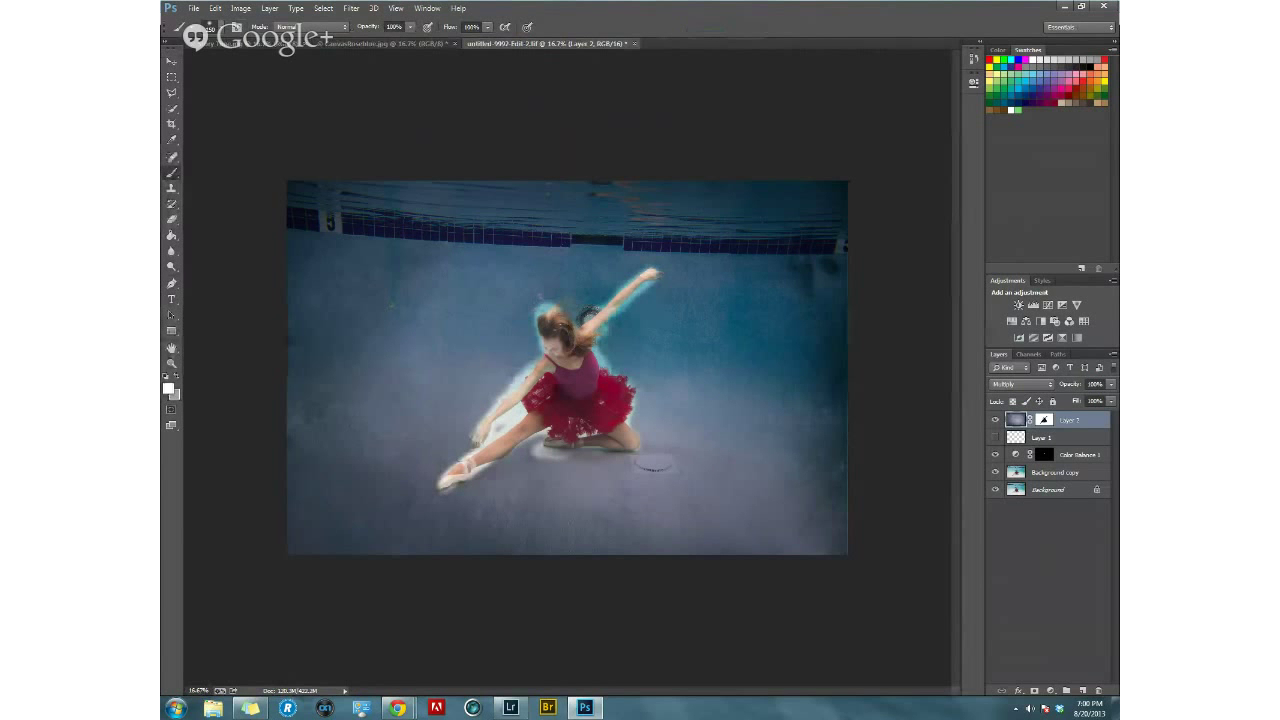
Inspect the blurred canvas texture along the ballerina photo's lower edge at 66.67%, and bring up the original texture document.
{"action": "key", "text": "ctrl+plus"}
{"action": "key", "text": "ctrl+plus"}
{"action": "key", "text": "ctrl+plus"}
{"action": "key", "text": "ctrl+plus"}
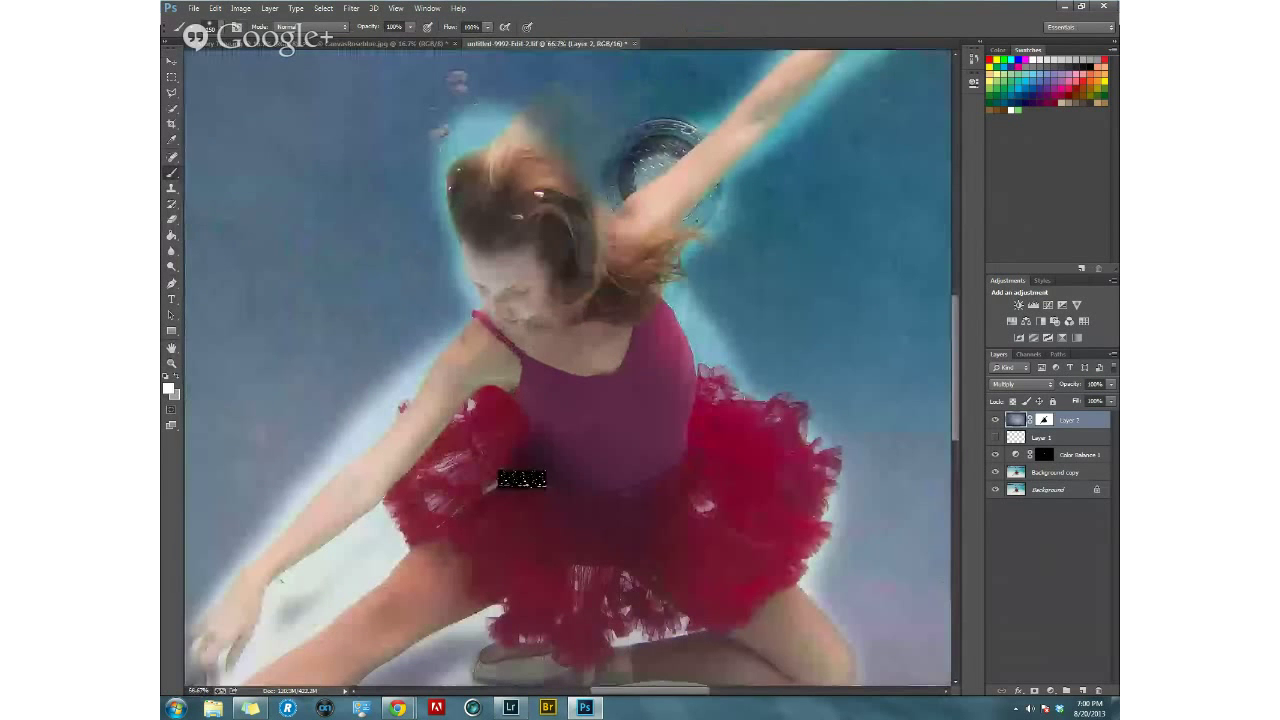
{"action": "left_click_drag", "start_coordinate": [720, 503], "coordinate": [716, 305]}
{"action": "scroll", "coordinate": [643, 491], "scroll_direction": "down", "scroll_amount": 6}
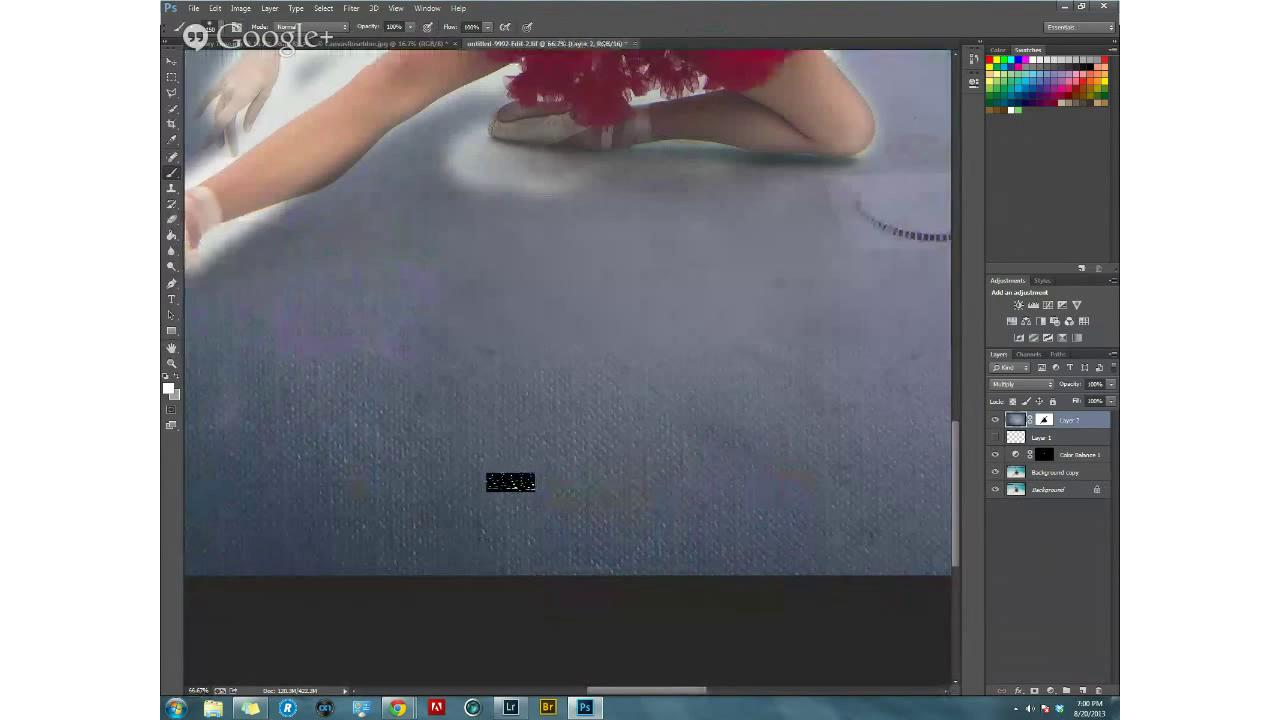
{"action": "left_click", "coordinate": [324, 44]}
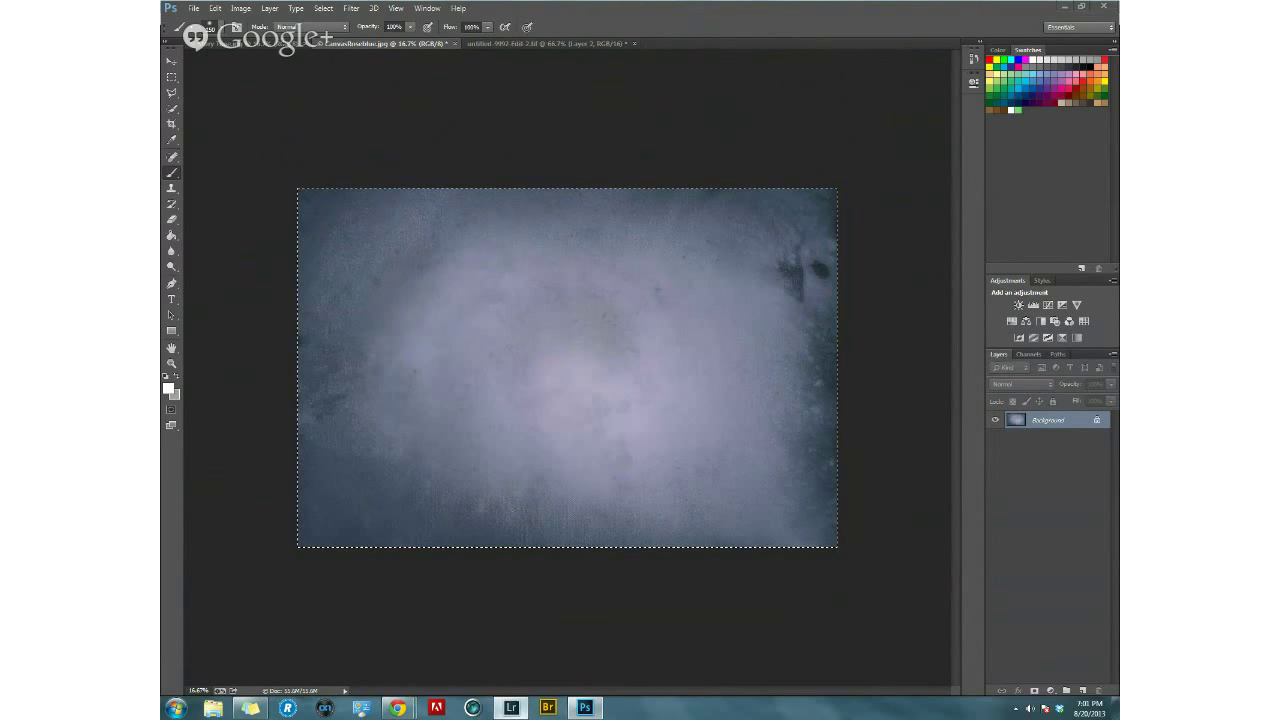
Switch to Lightroom and compare Underwater-6721.CR2 Copy 1 with Underwater-6721-Edit.tif in the enlarged view.
{"action": "left_click", "coordinate": [510, 707]}
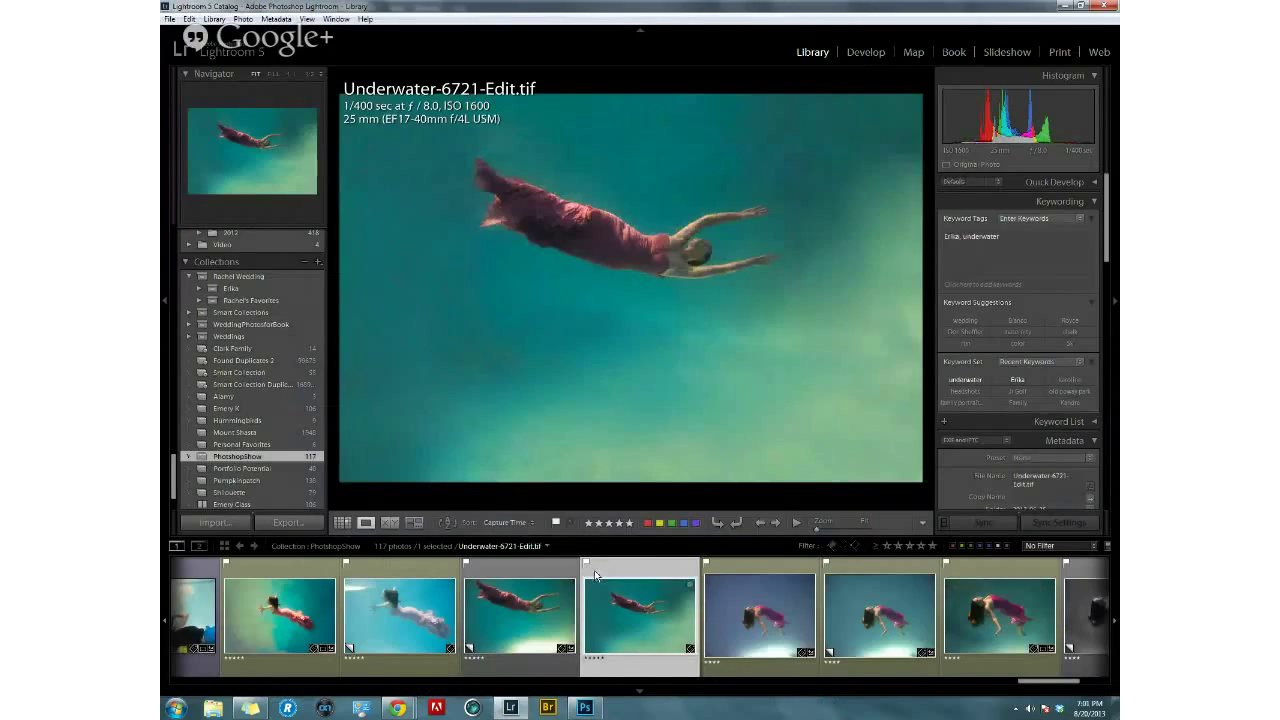
{"action": "left_click", "coordinate": [530, 577]}
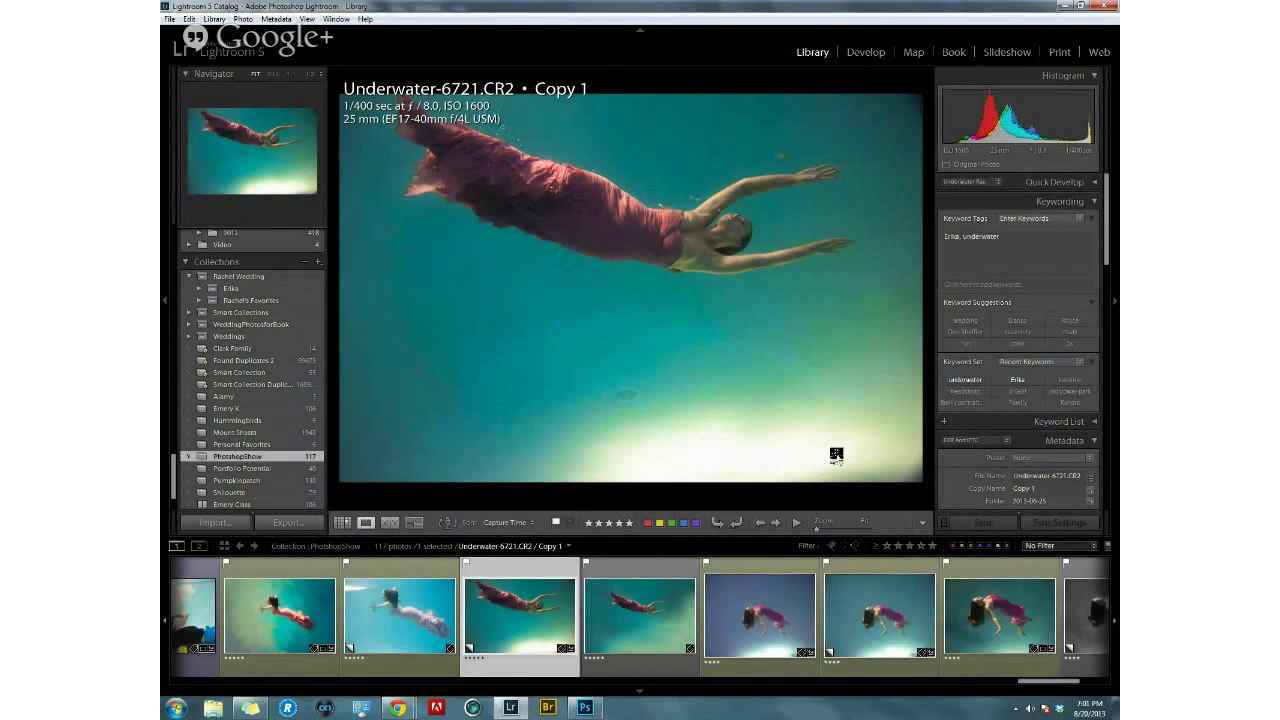
{"action": "right_click", "coordinate": [637, 666]}
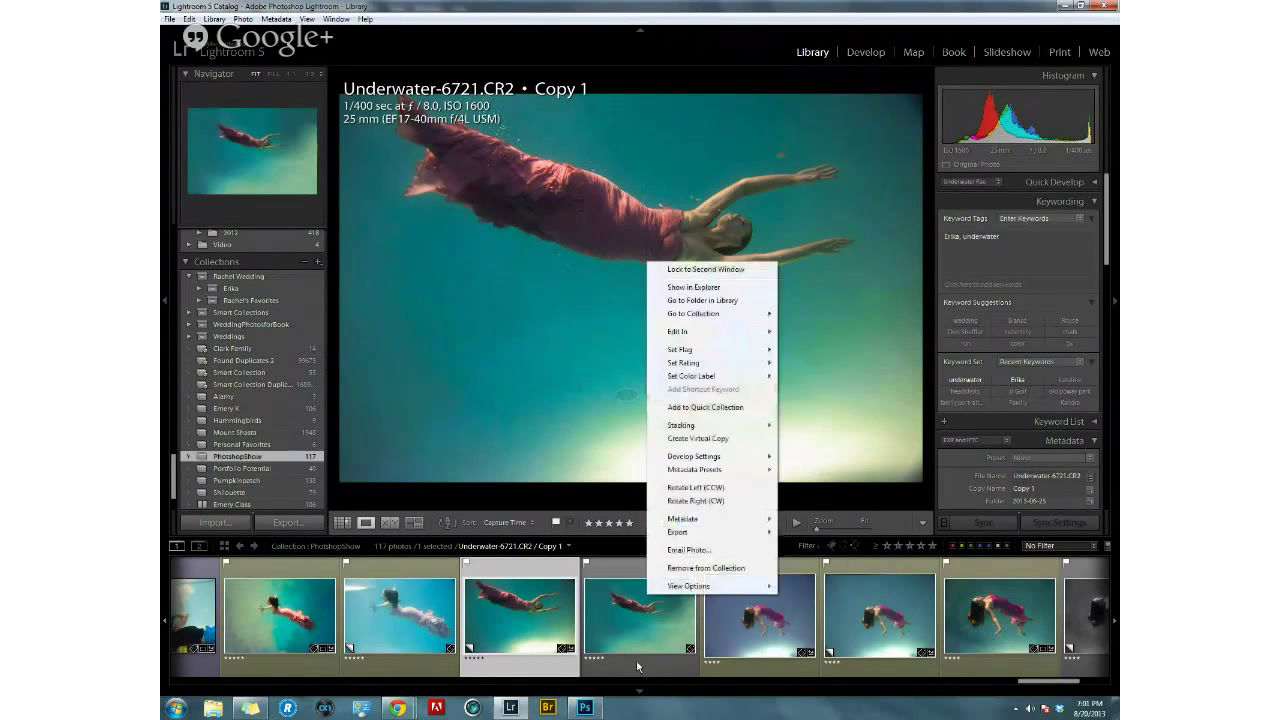
{"action": "left_click", "coordinate": [614, 443]}
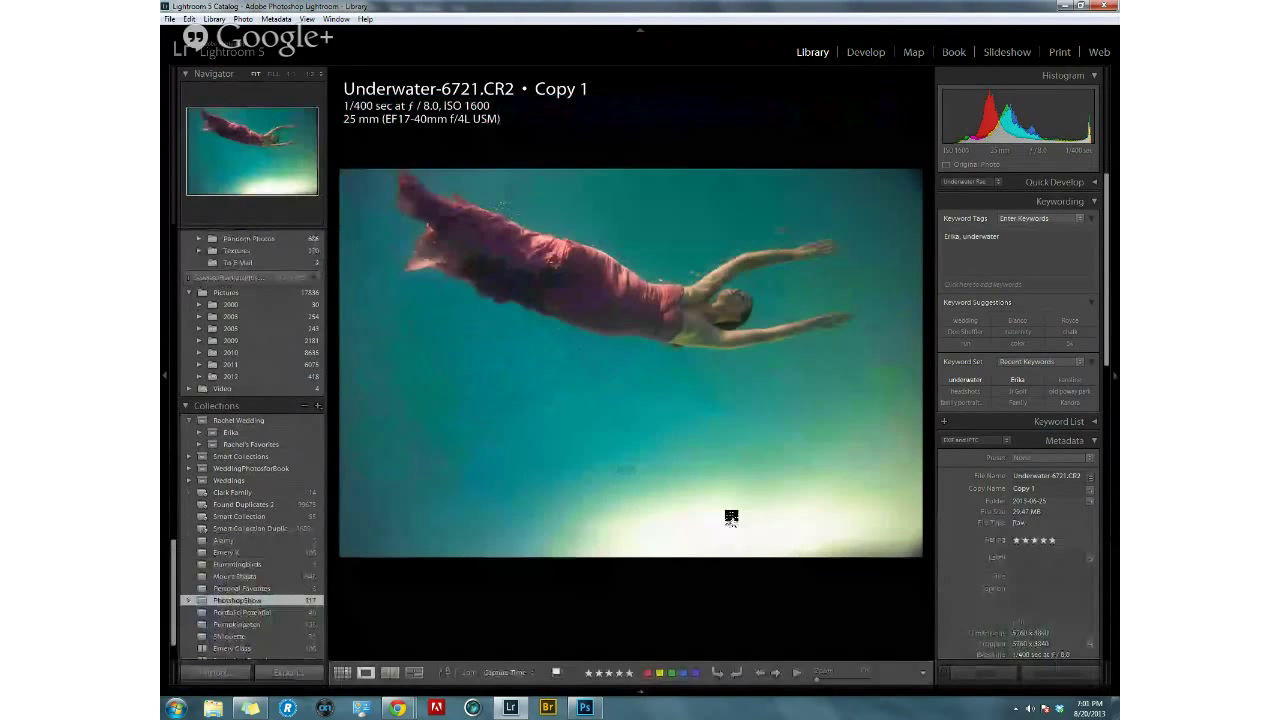
{"action": "mouse_move", "coordinate": [642, 690]}
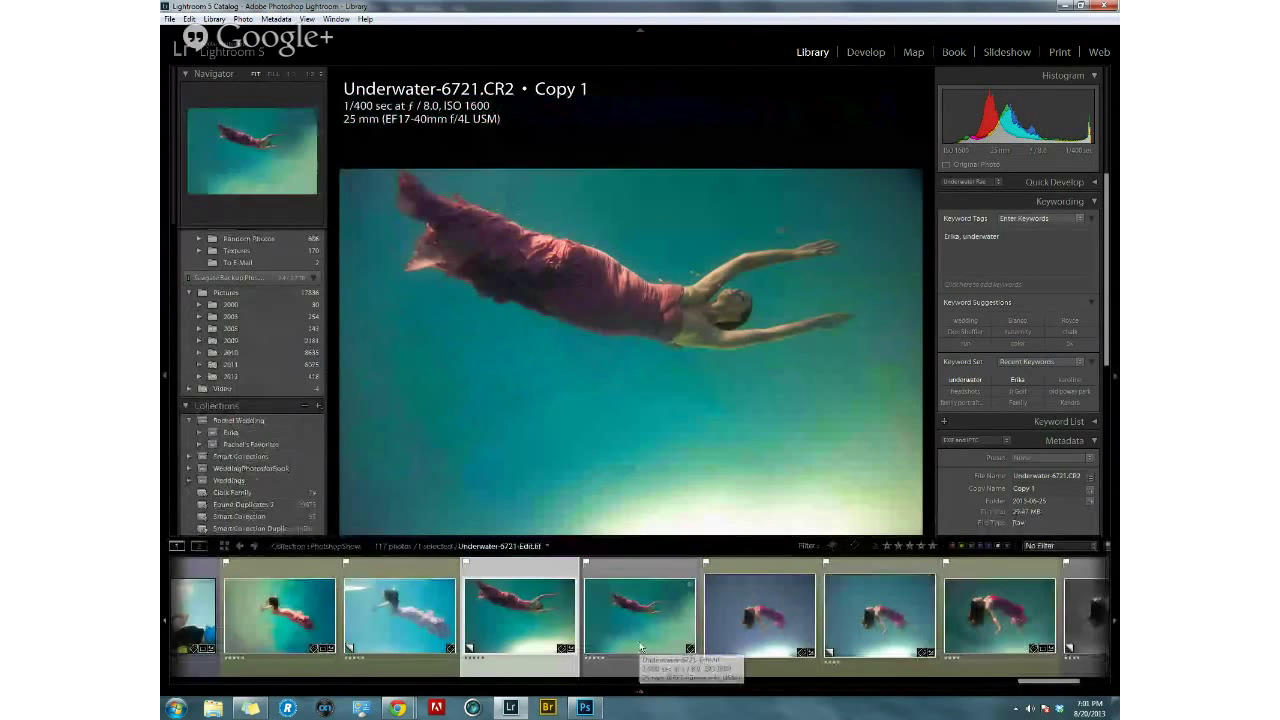
{"action": "left_click", "coordinate": [640, 647]}
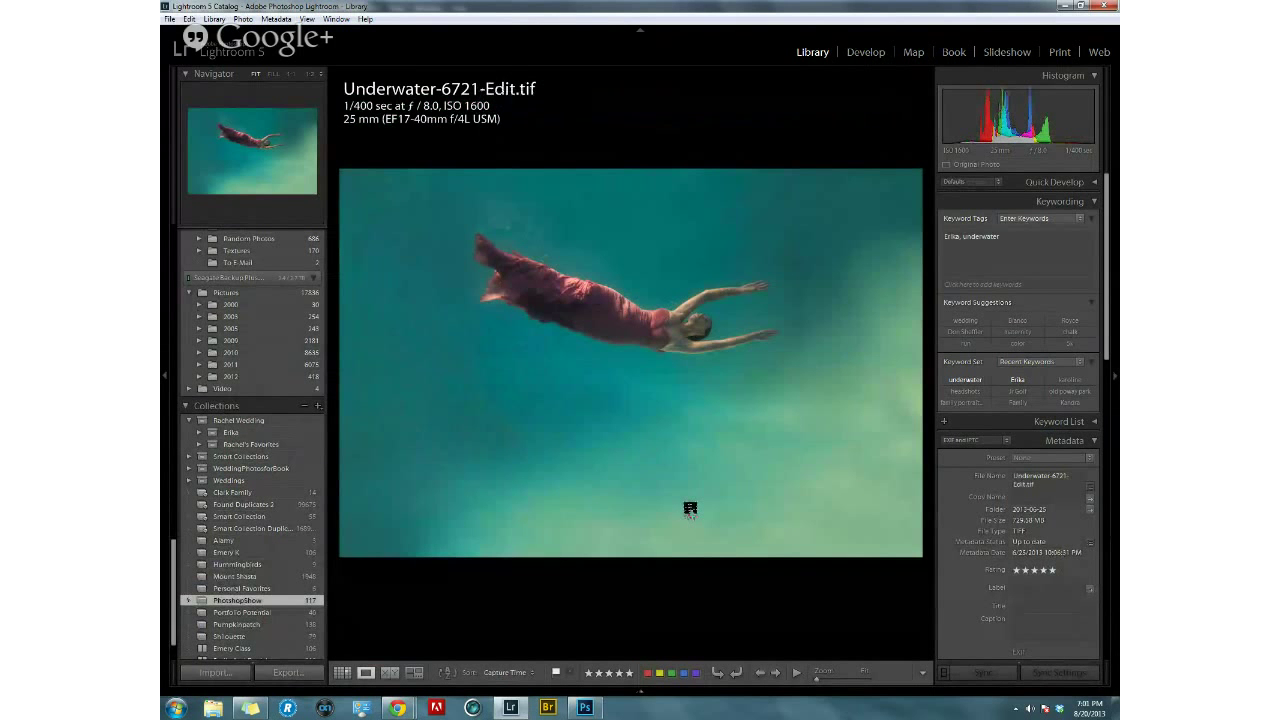
{"action": "mouse_move", "coordinate": [640, 690]}
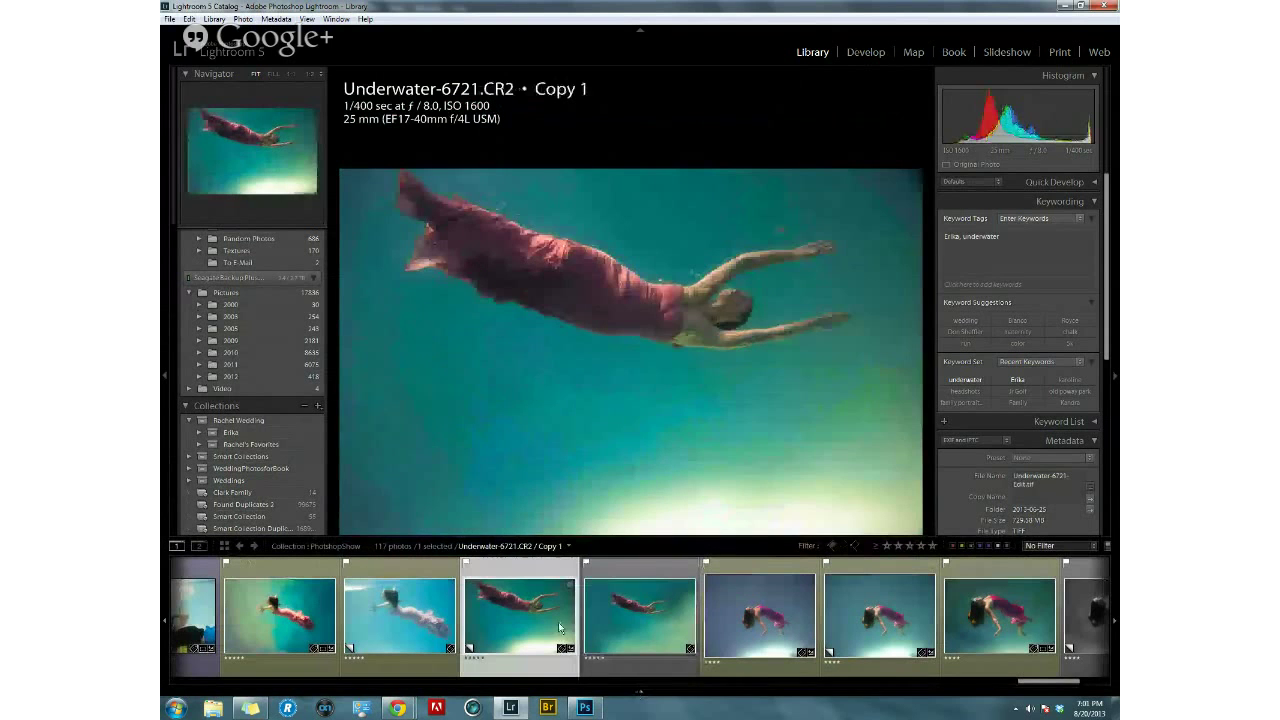
{"action": "left_click", "coordinate": [641, 630]}
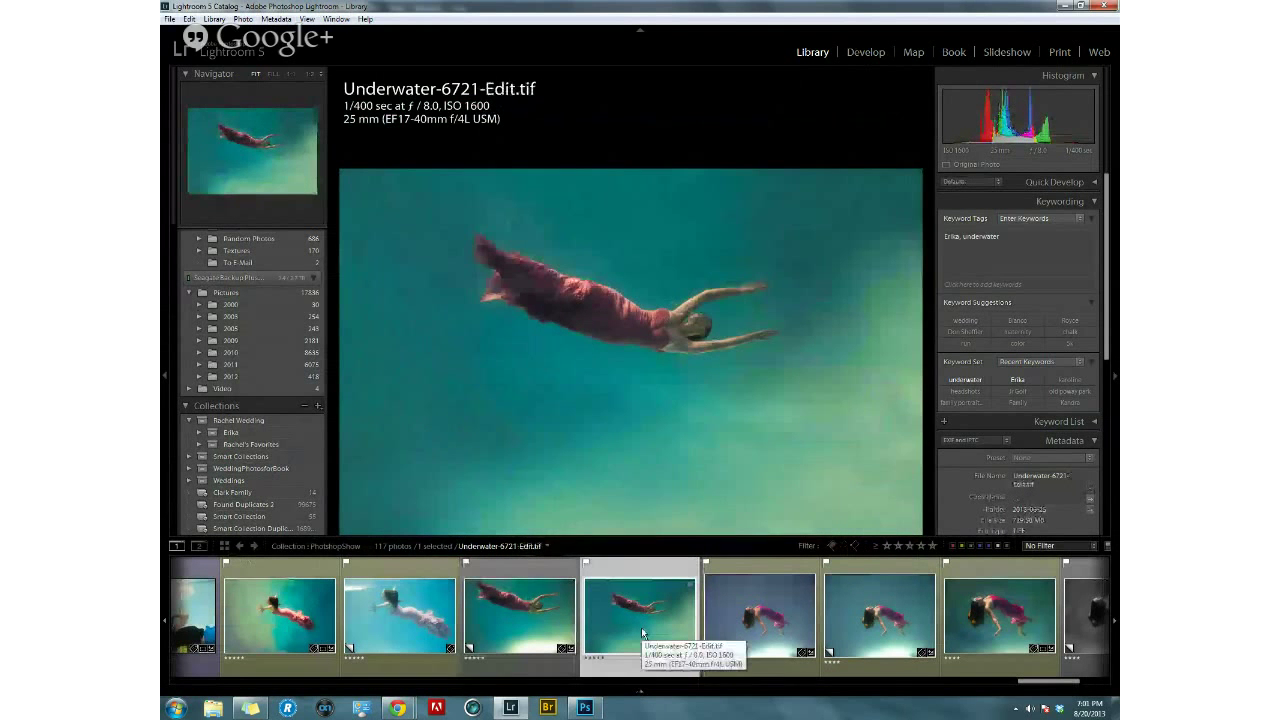
View Underwater-0133.JPG fitted whole in the enlarged view, followed by its edited version Underwater-0133-Edit.tif.
{"action": "left_click", "coordinate": [765, 620]}
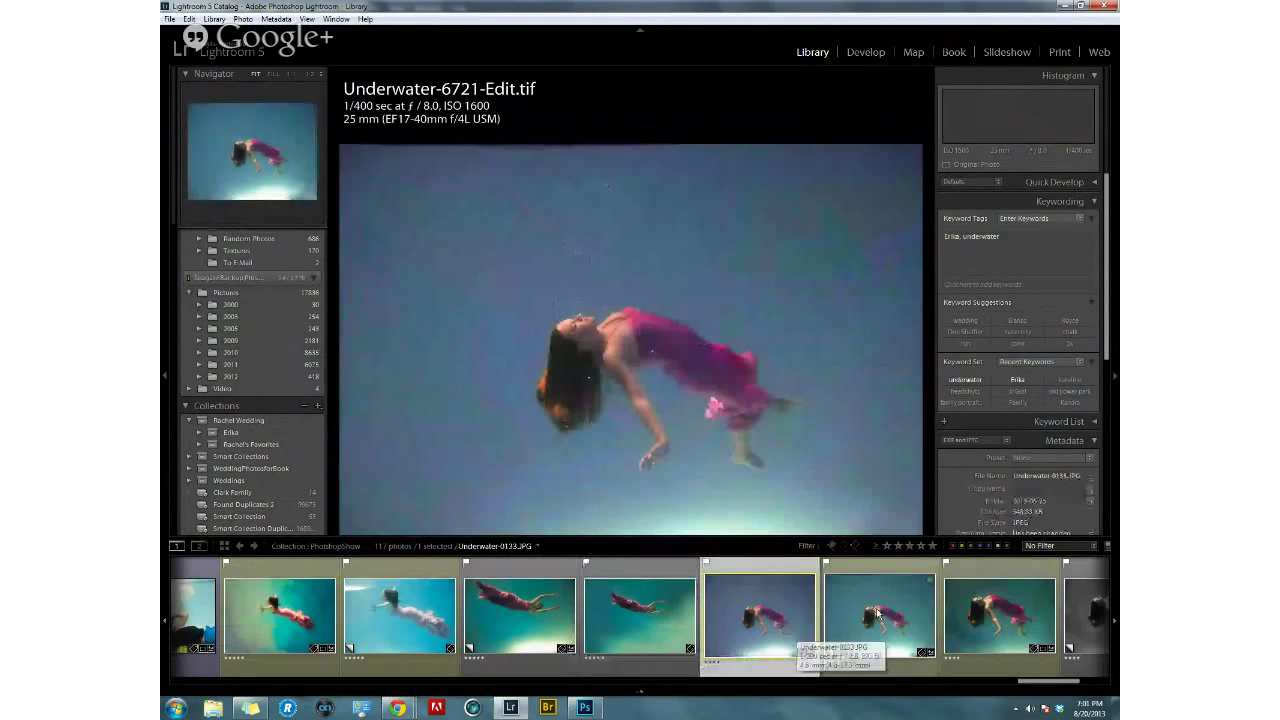
{"action": "key", "text": "F6"}
{"action": "left_click", "coordinate": [746, 471]}
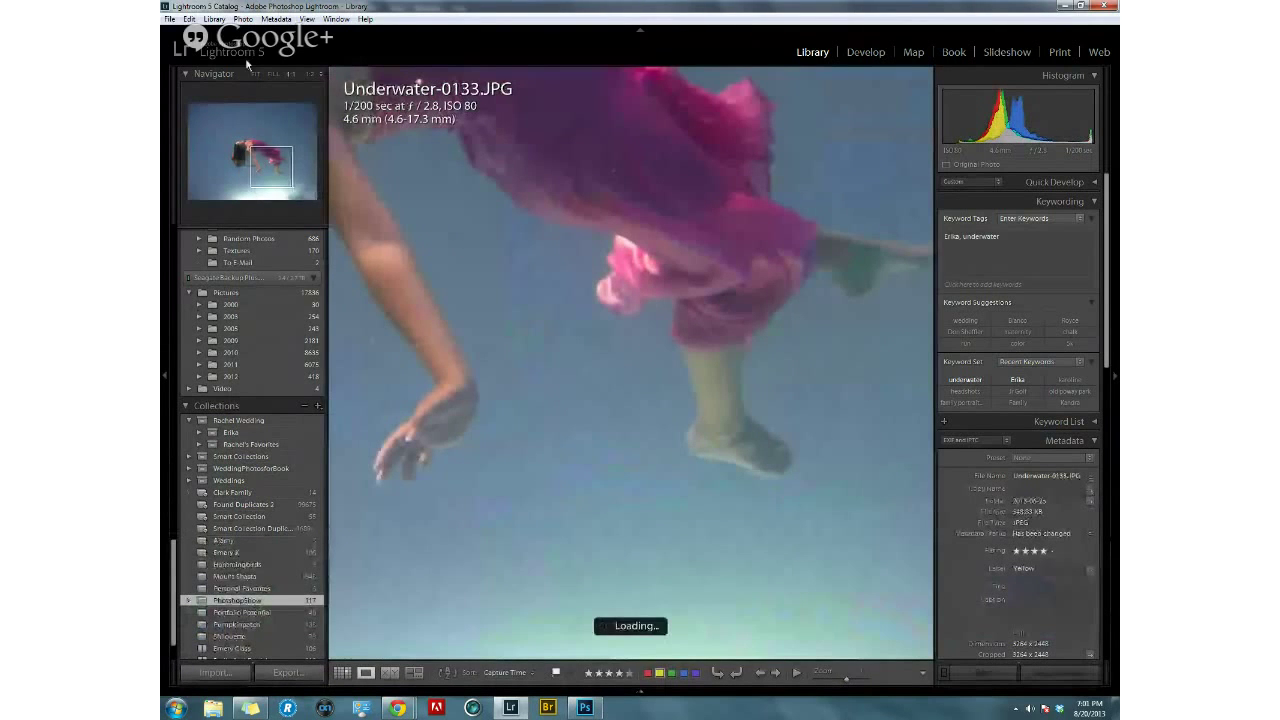
{"action": "left_click", "coordinate": [257, 73]}
{"action": "left_click", "coordinate": [272, 73]}
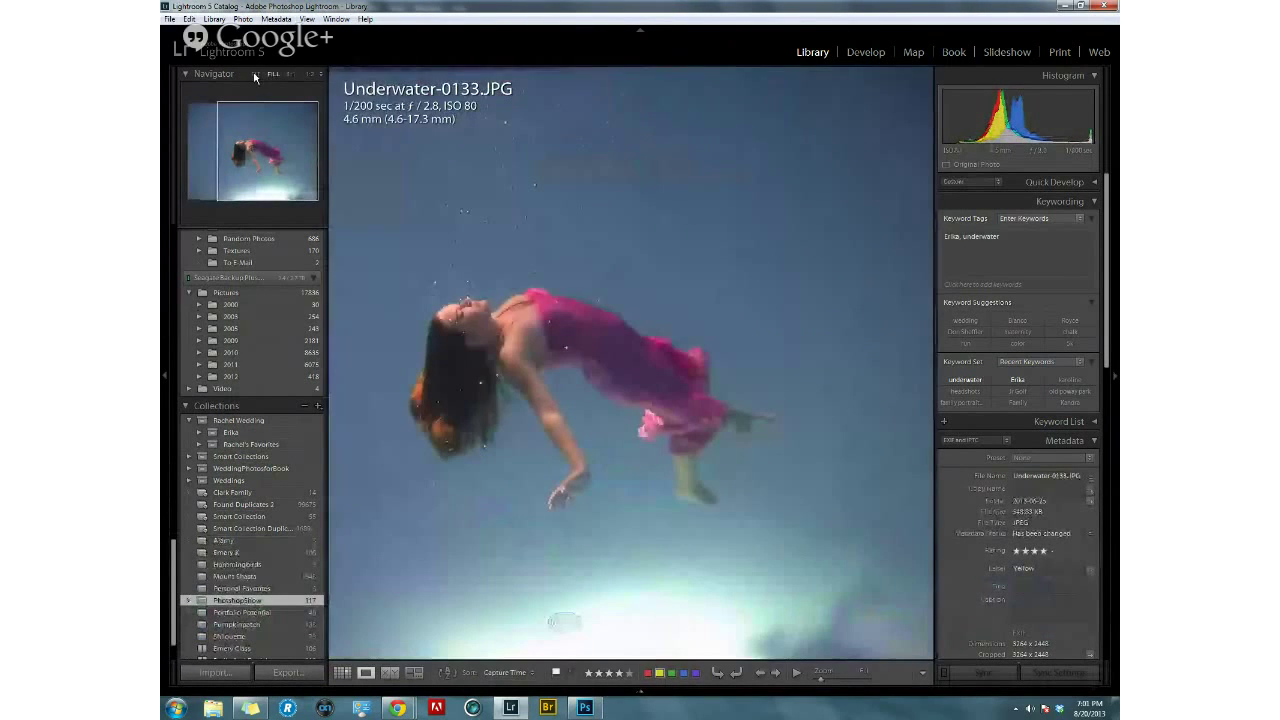
{"action": "left_click", "coordinate": [257, 73]}
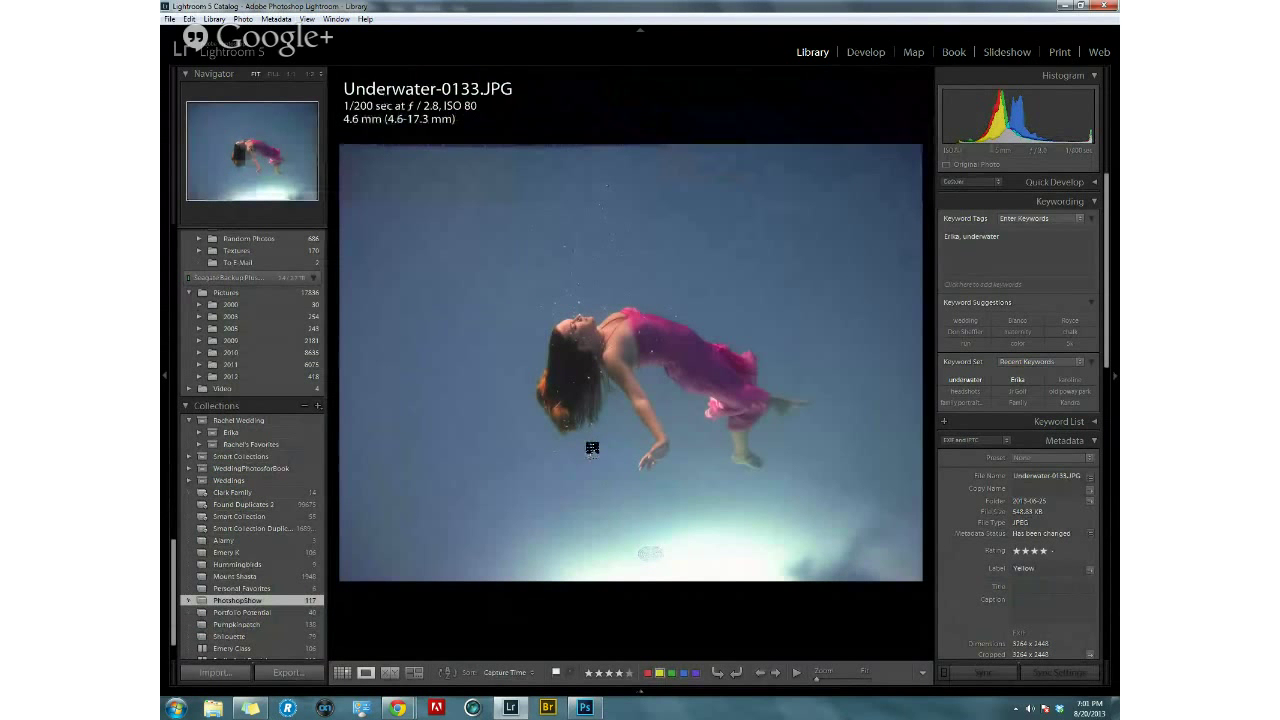
{"action": "mouse_move", "coordinate": [645, 695]}
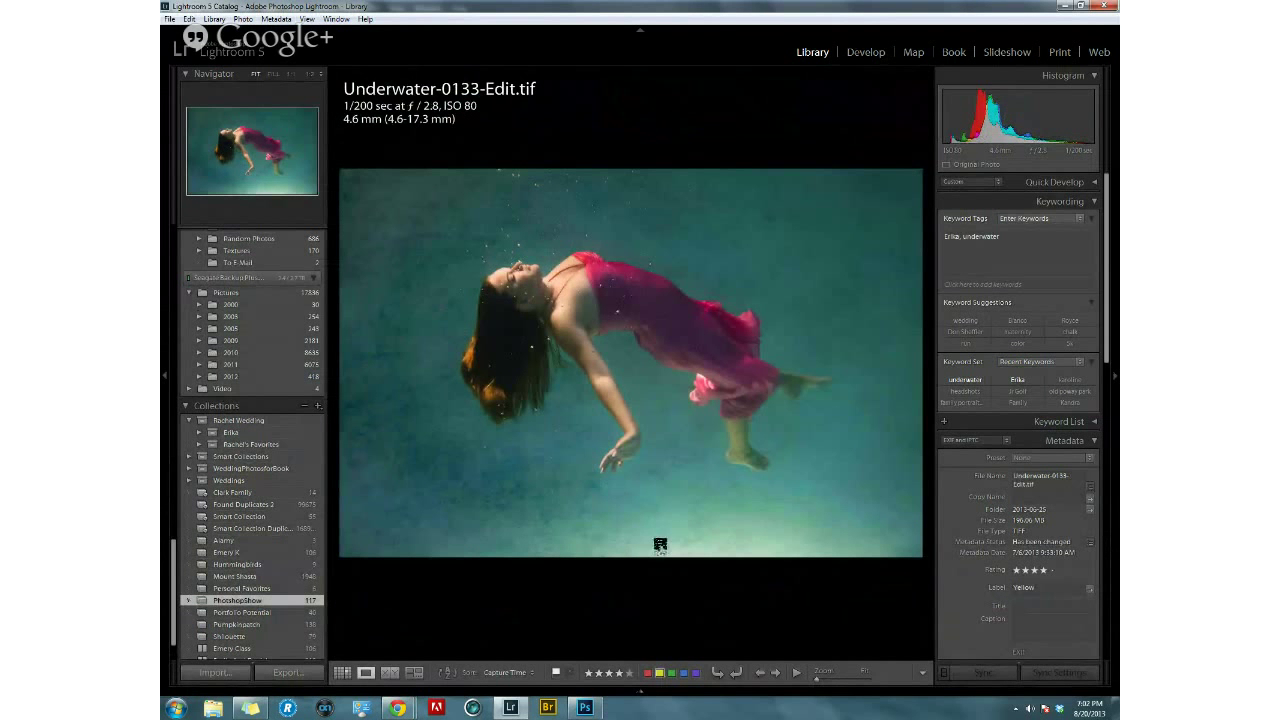
Open the untitled-0977.CR2 copy in Develop, create another virtual copy of it, and reset the earlier copy's develop settings.
{"action": "mouse_move", "coordinate": [643, 692]}
{"action": "left_click", "coordinate": [880, 672]}
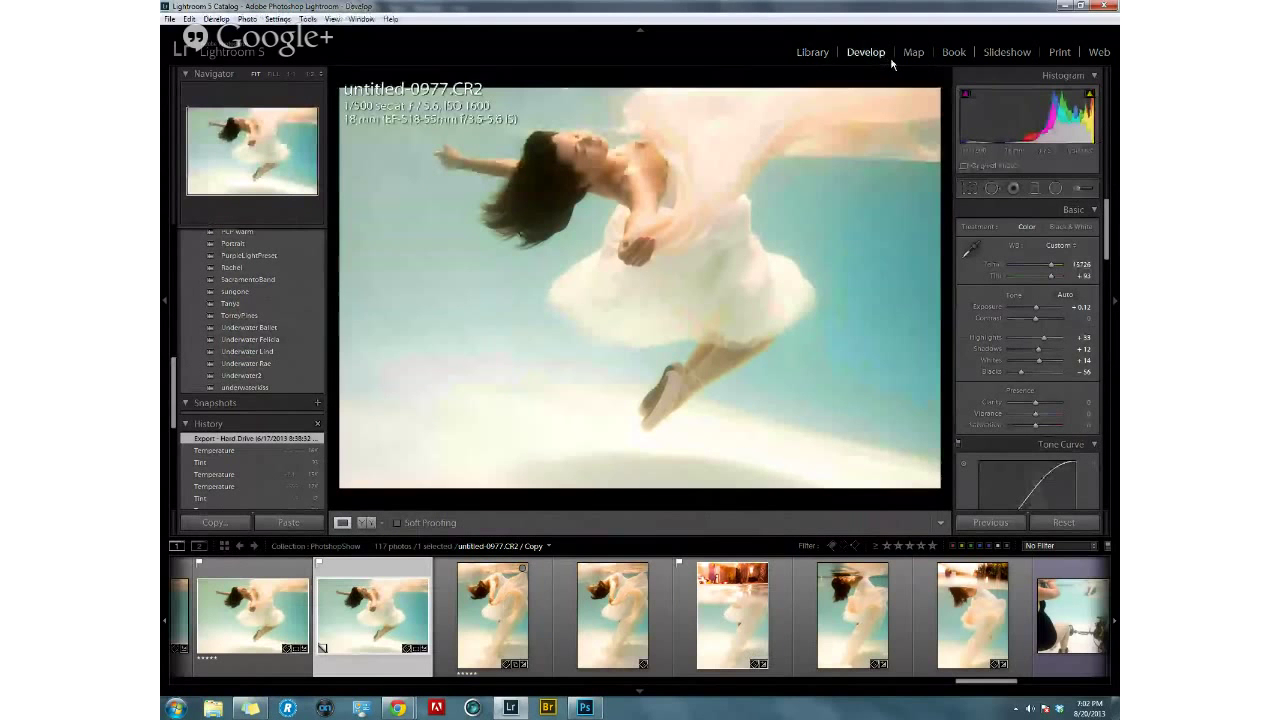
{"action": "left_click", "coordinate": [247, 19]}
{"action": "left_click", "coordinate": [276, 100]}
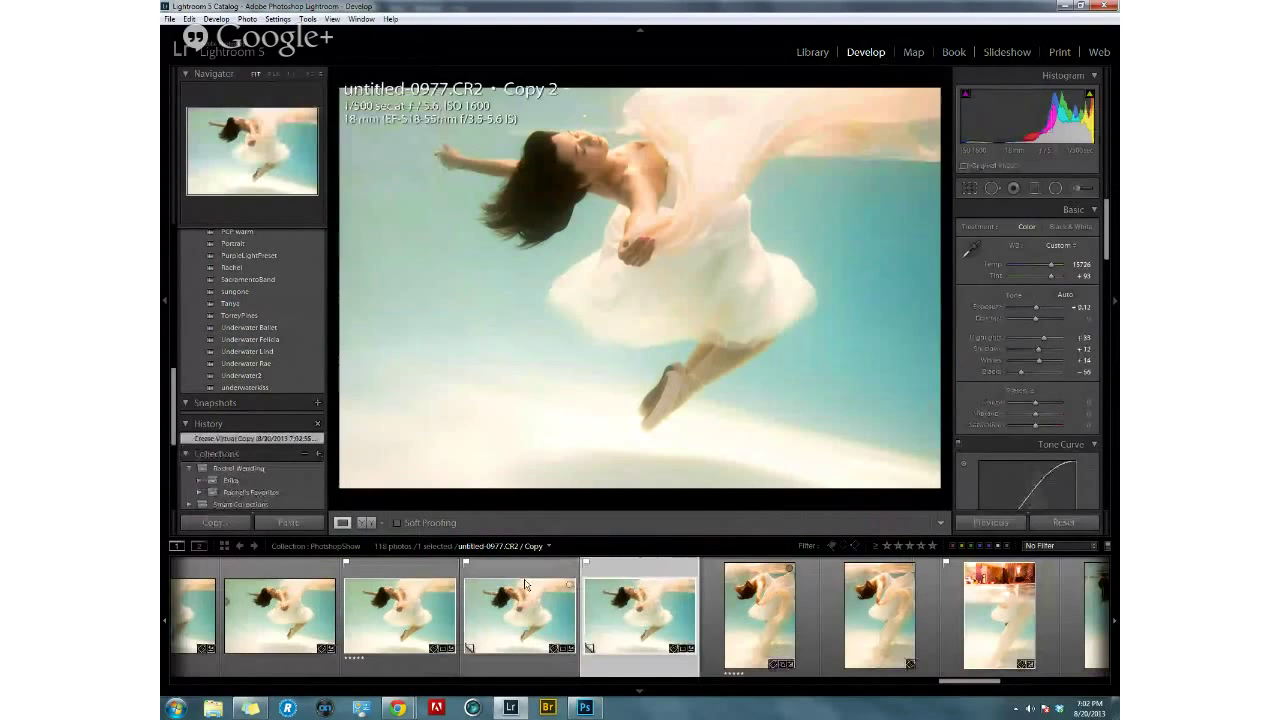
{"action": "left_click", "coordinate": [1064, 524]}
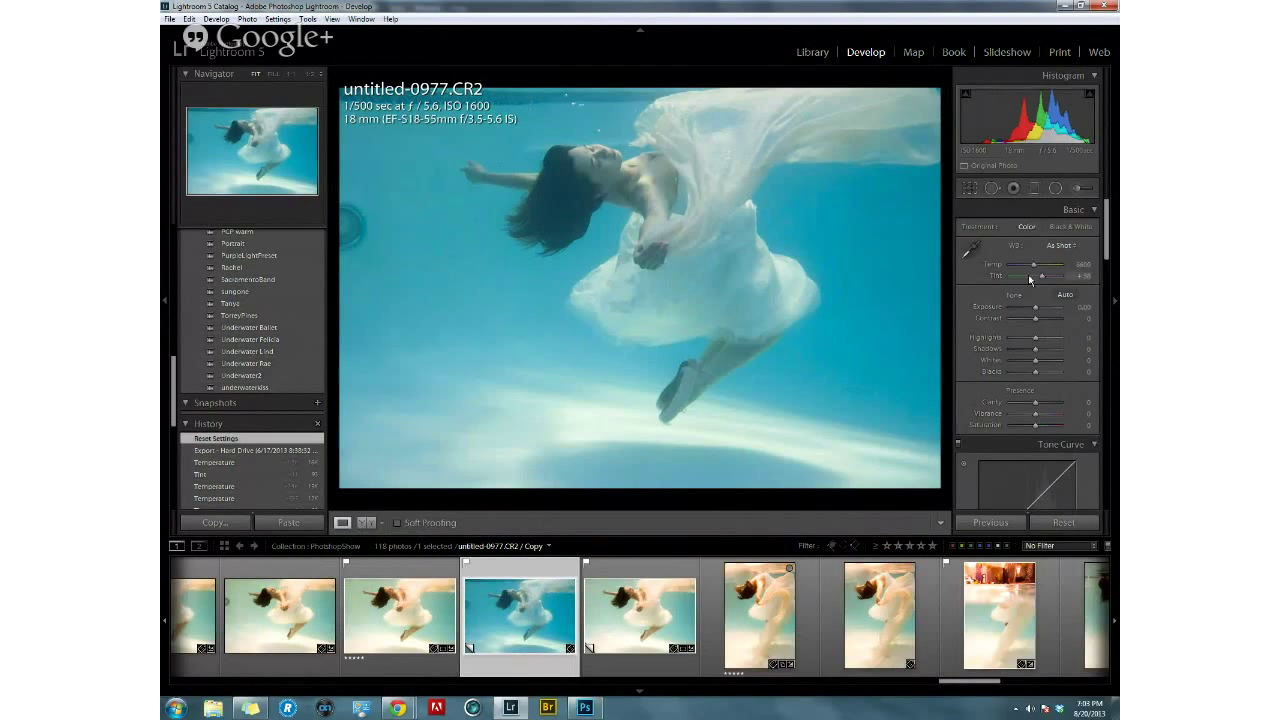
Set Temp 13941, Tint +89, Contrast +36, Highlights +43, Shadows -48, Whites -40, Blacks -34, Clarity -2, Vibrance +45 and Saturation -2.
{"action": "mouse_move", "coordinate": [1035, 266]}
{"action": "left_mouse_down"}
{"action": "mouse_move", "coordinate": [1049, 266]}
{"action": "mouse_move", "coordinate": [1040, 317]}
{"action": "mouse_move", "coordinate": [1049, 279]}
{"action": "left_mouse_up"}
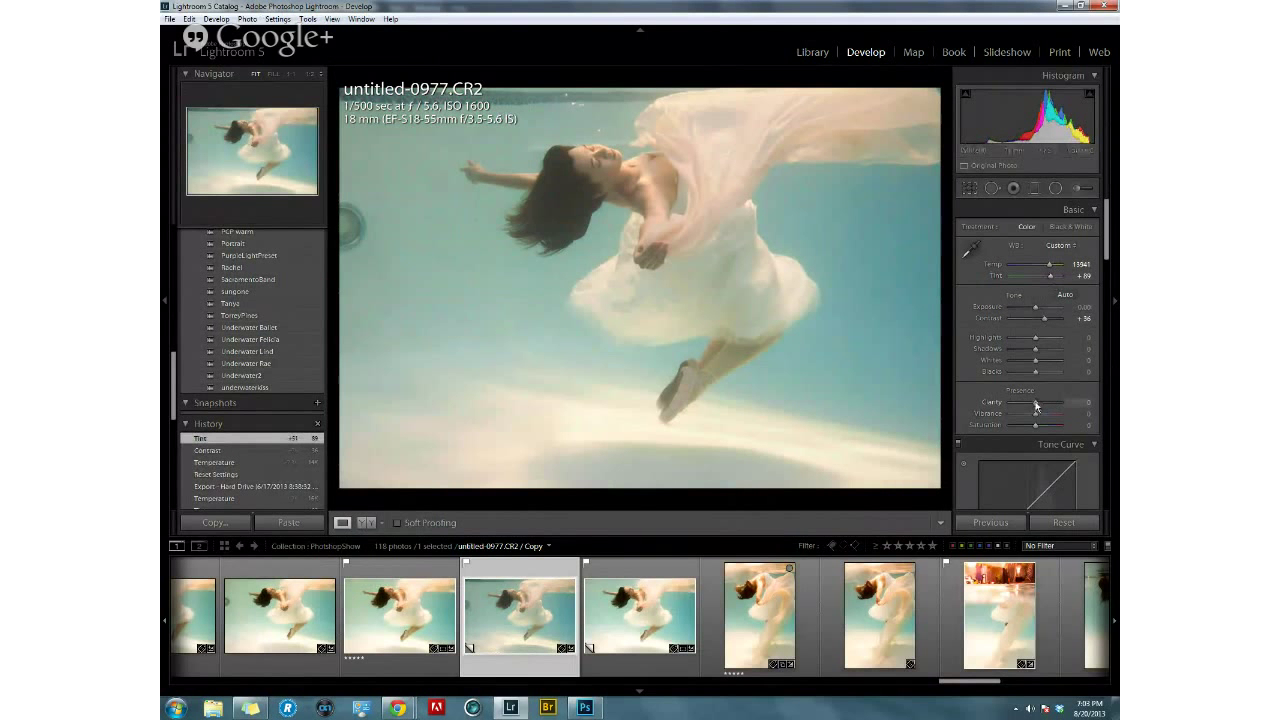
{"action": "left_click_drag", "start_coordinate": [1036, 406], "coordinate": [1042, 430]}
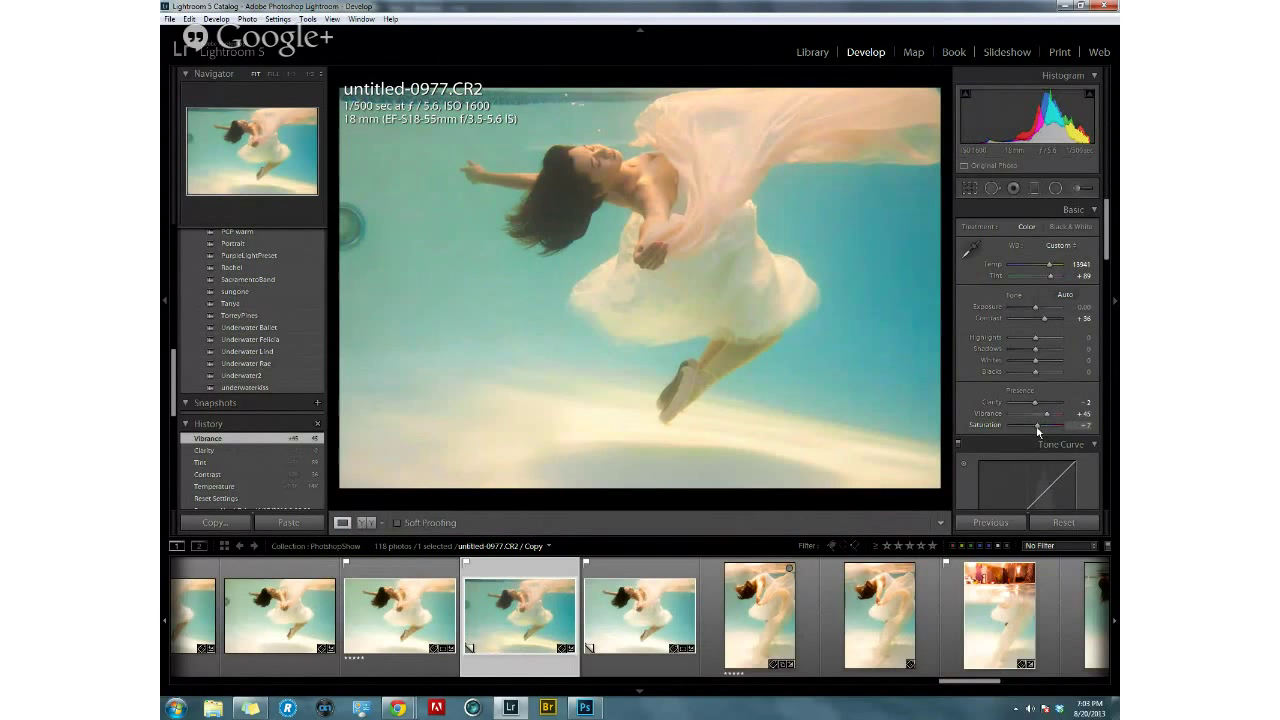
{"action": "left_click_drag", "start_coordinate": [1036, 426], "coordinate": [1036, 432]}
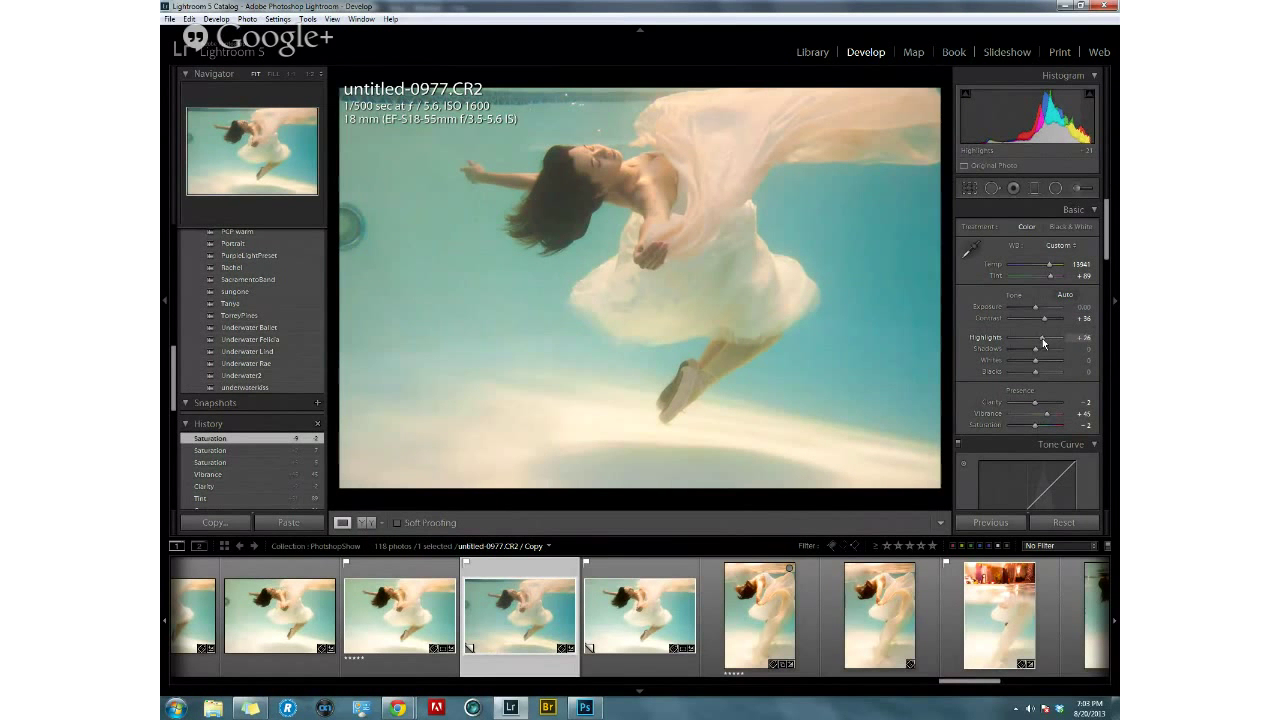
{"action": "mouse_move", "coordinate": [1042, 350]}
{"action": "left_mouse_down"}
{"action": "mouse_move", "coordinate": [1023, 351]}
{"action": "mouse_move", "coordinate": [1026, 364]}
{"action": "left_mouse_up"}
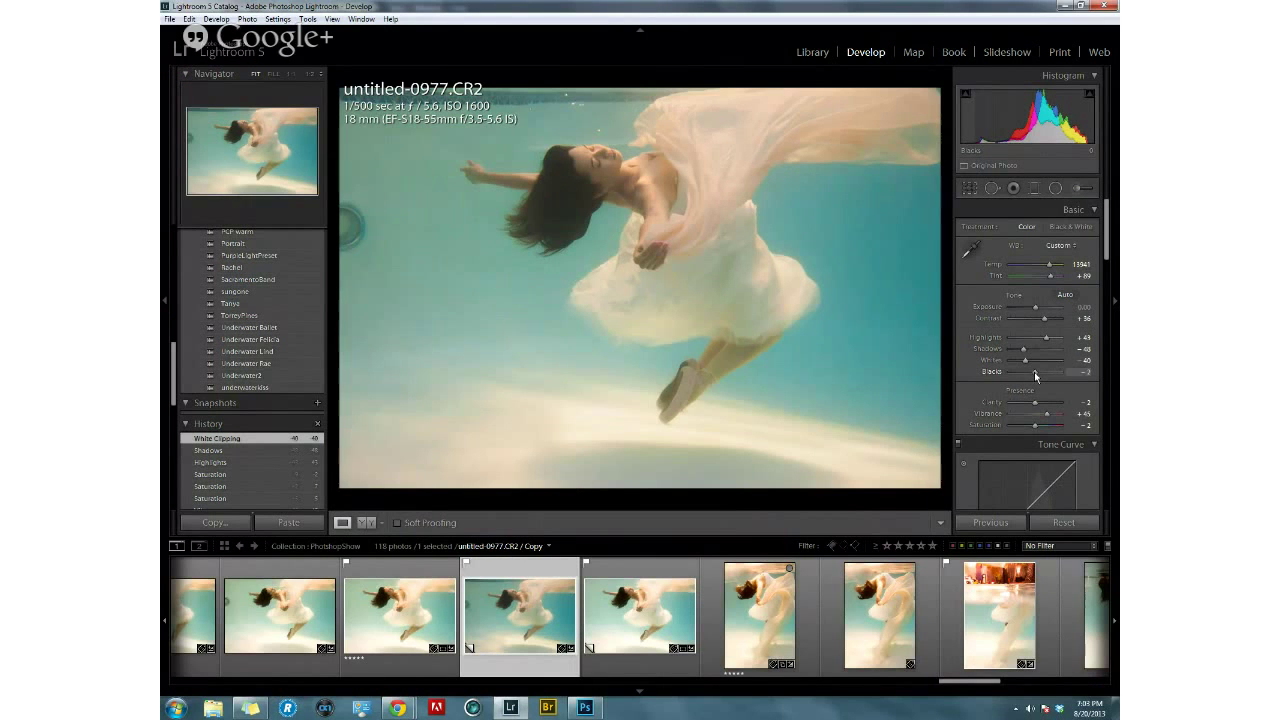
{"action": "left_click_drag", "start_coordinate": [1035, 373], "coordinate": [1037, 370]}
Shape the tone curve by setting its Highlights region to +12, Lights to +6 and Darks to -14.
{"action": "scroll", "coordinate": [1030, 400], "scroll_direction": "down", "scroll_amount": 3}
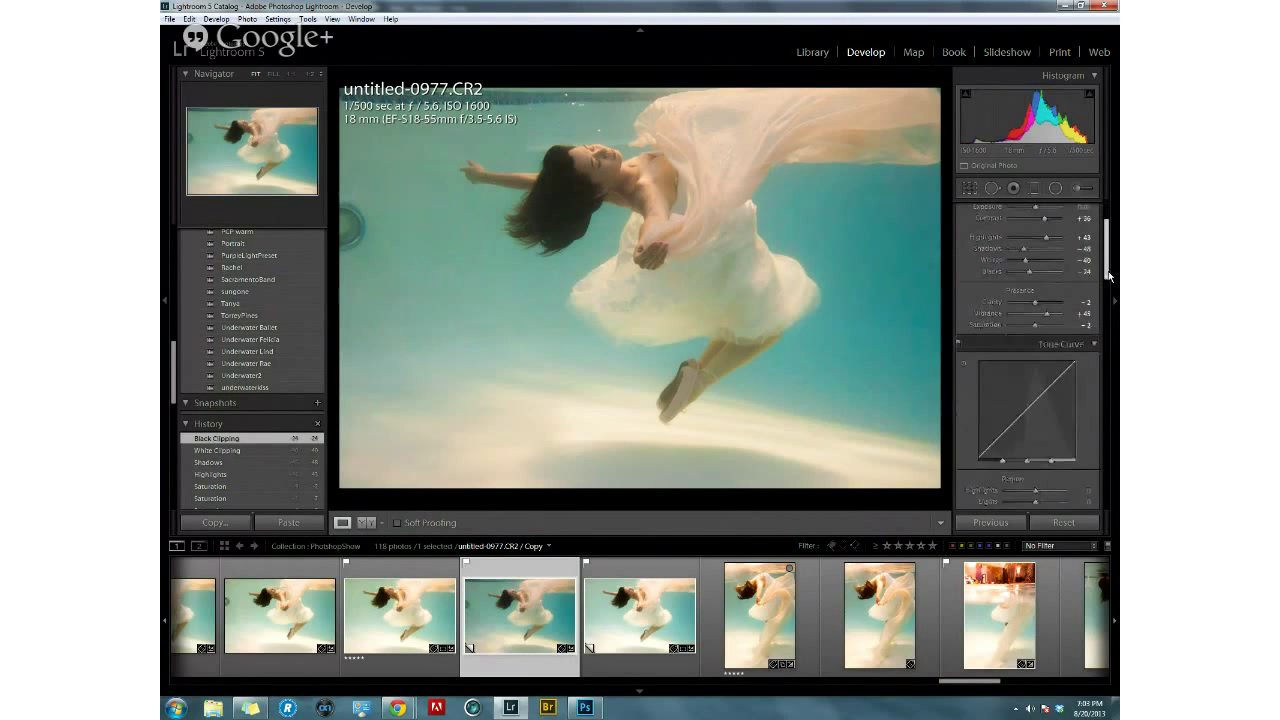
{"action": "left_click_drag", "start_coordinate": [1056, 368], "coordinate": [1008, 421]}
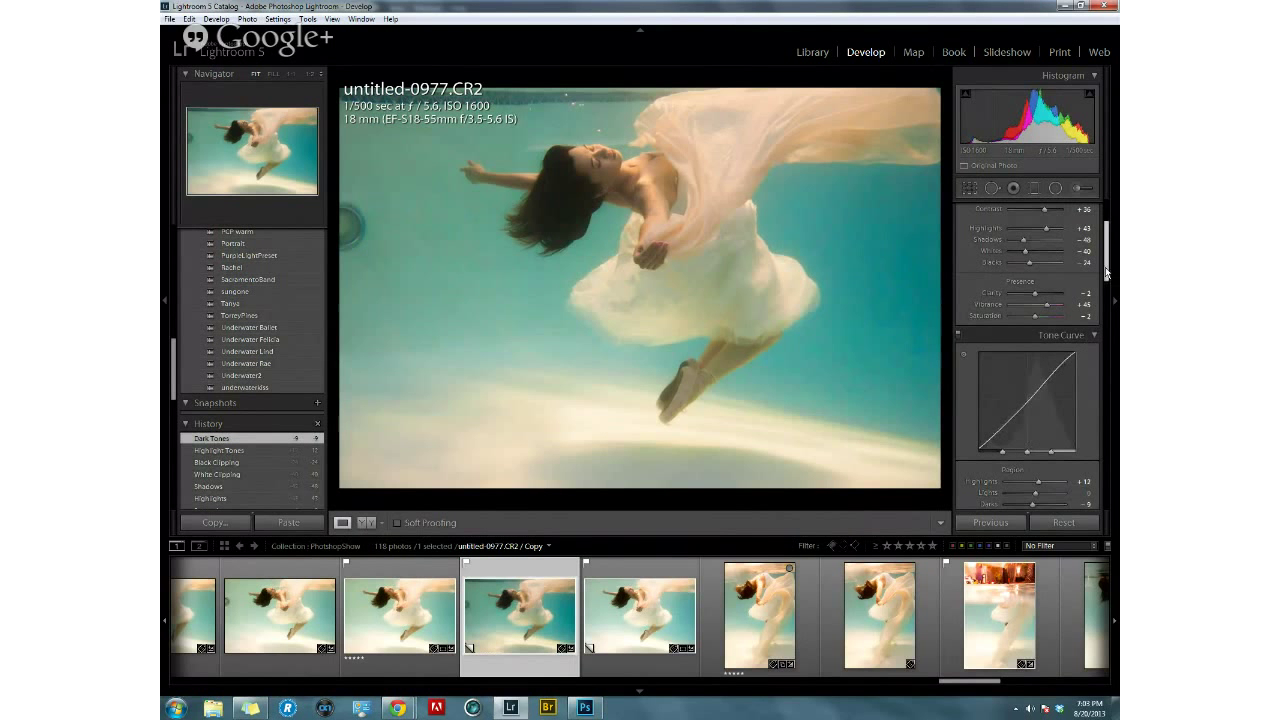
{"action": "left_click_drag", "start_coordinate": [1106, 272], "coordinate": [1021, 329]}
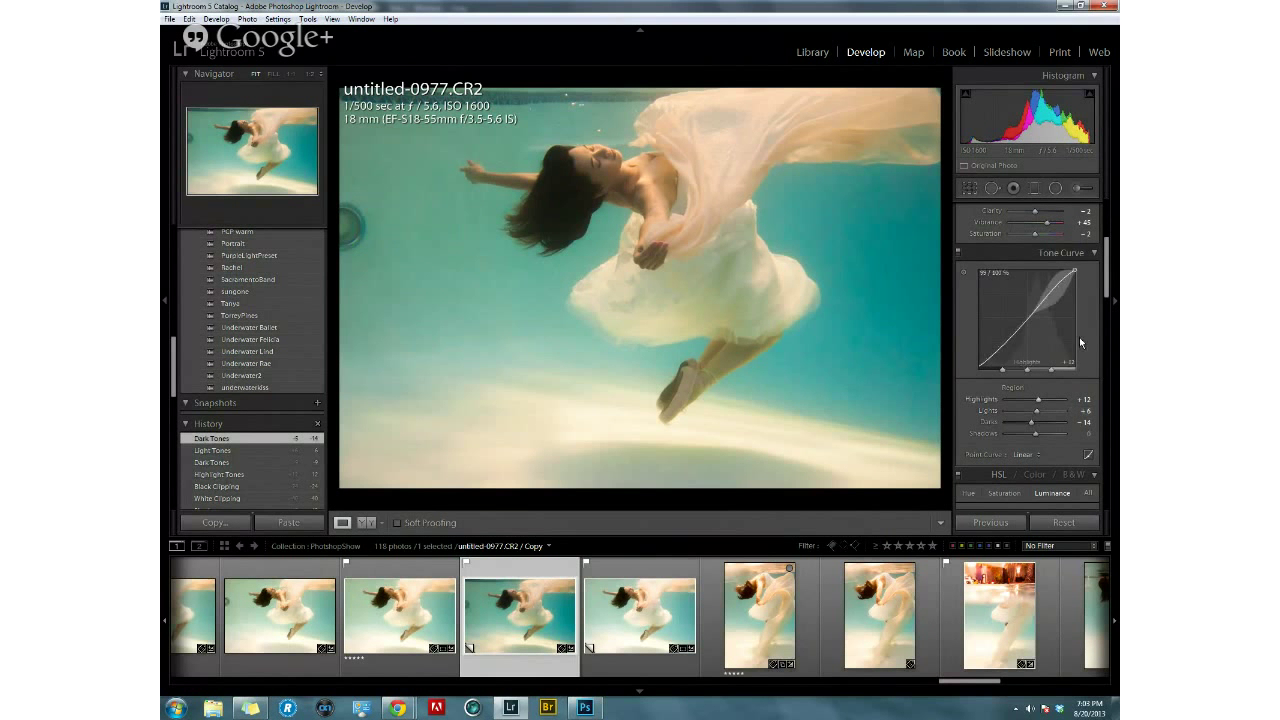
Set the HSL luminance of red to +22 and slightly adjust the orange luminance.
{"action": "left_click_drag", "start_coordinate": [1108, 295], "coordinate": [1108, 328]}
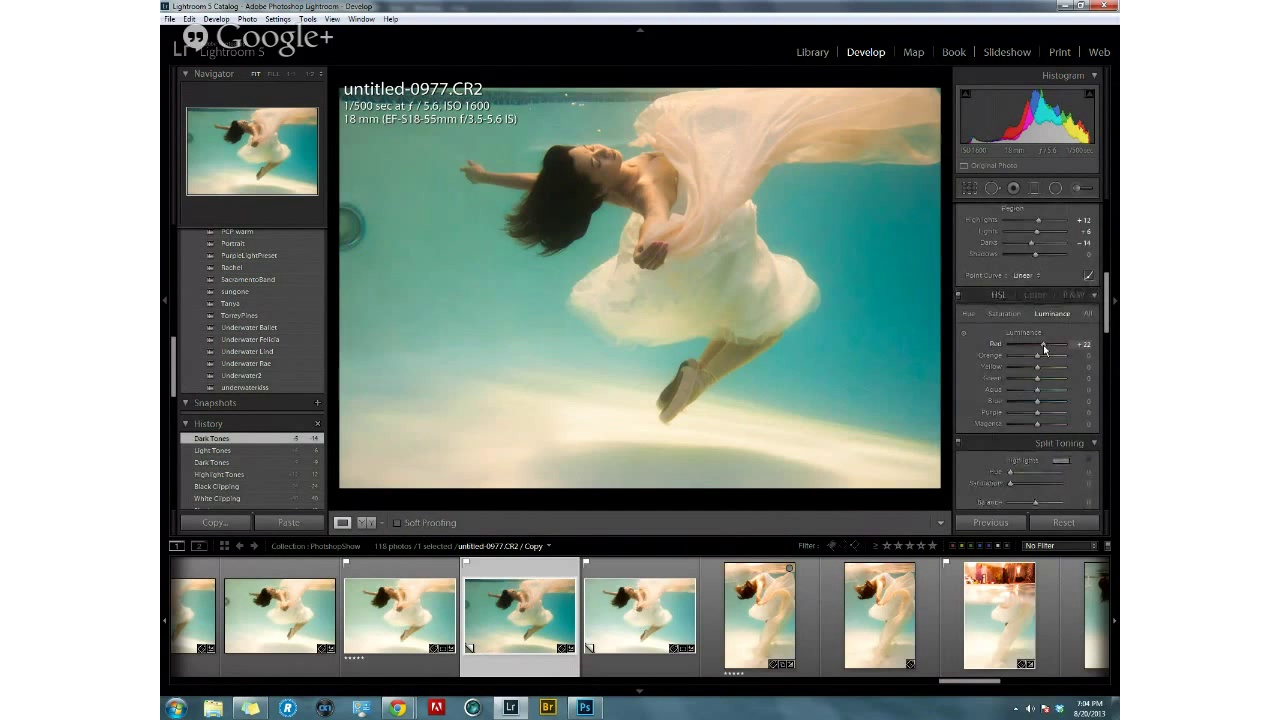
{"action": "left_click_drag", "start_coordinate": [1045, 349], "coordinate": [1045, 358]}
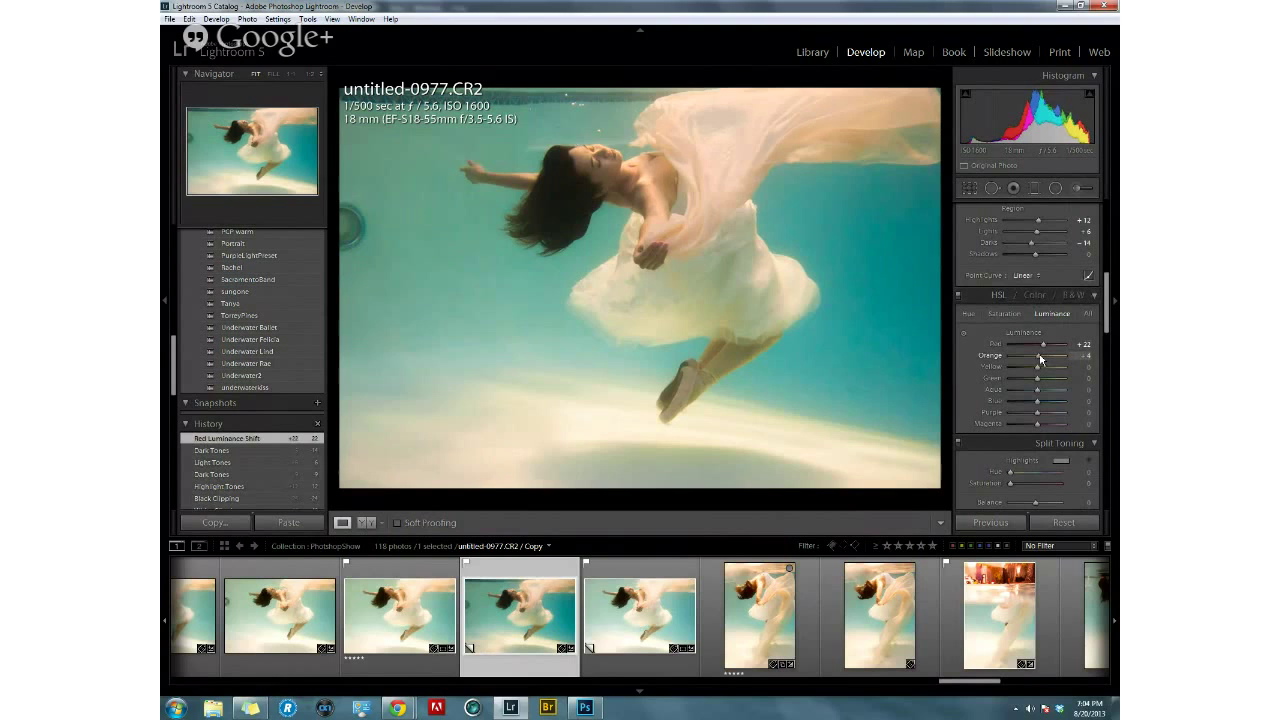
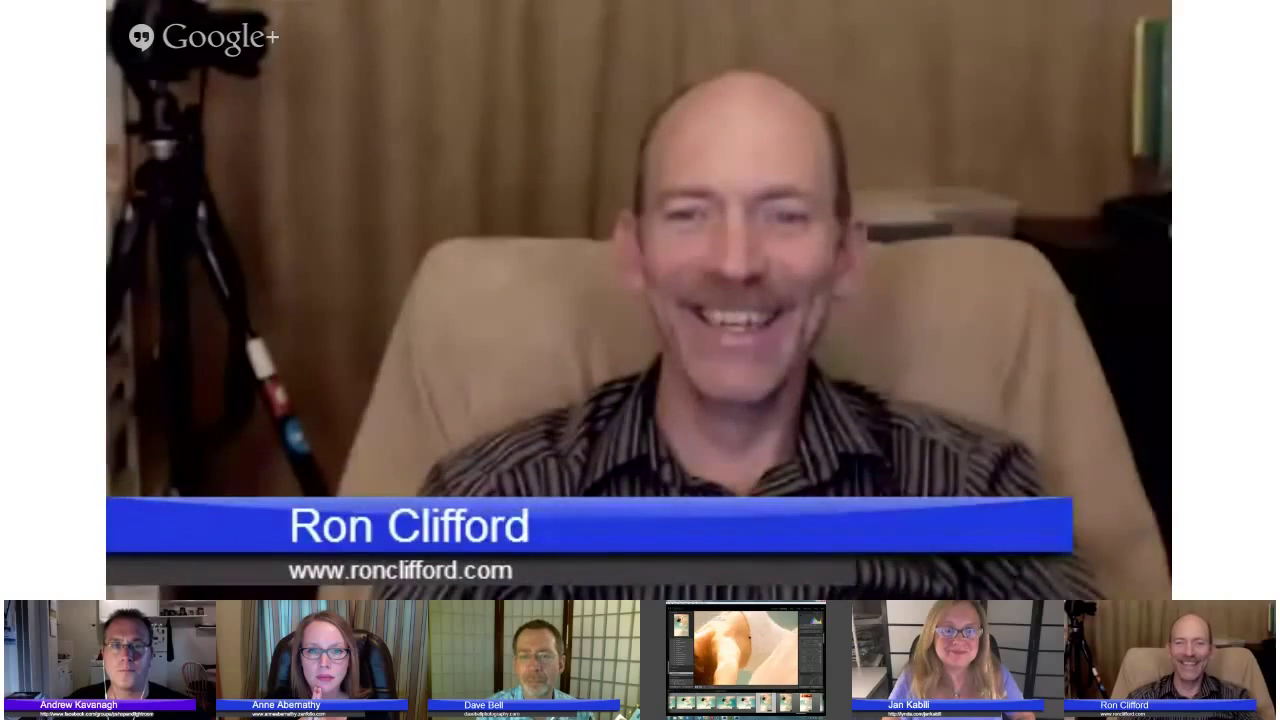
{"action": "left_click", "coordinate": [743, 447]}
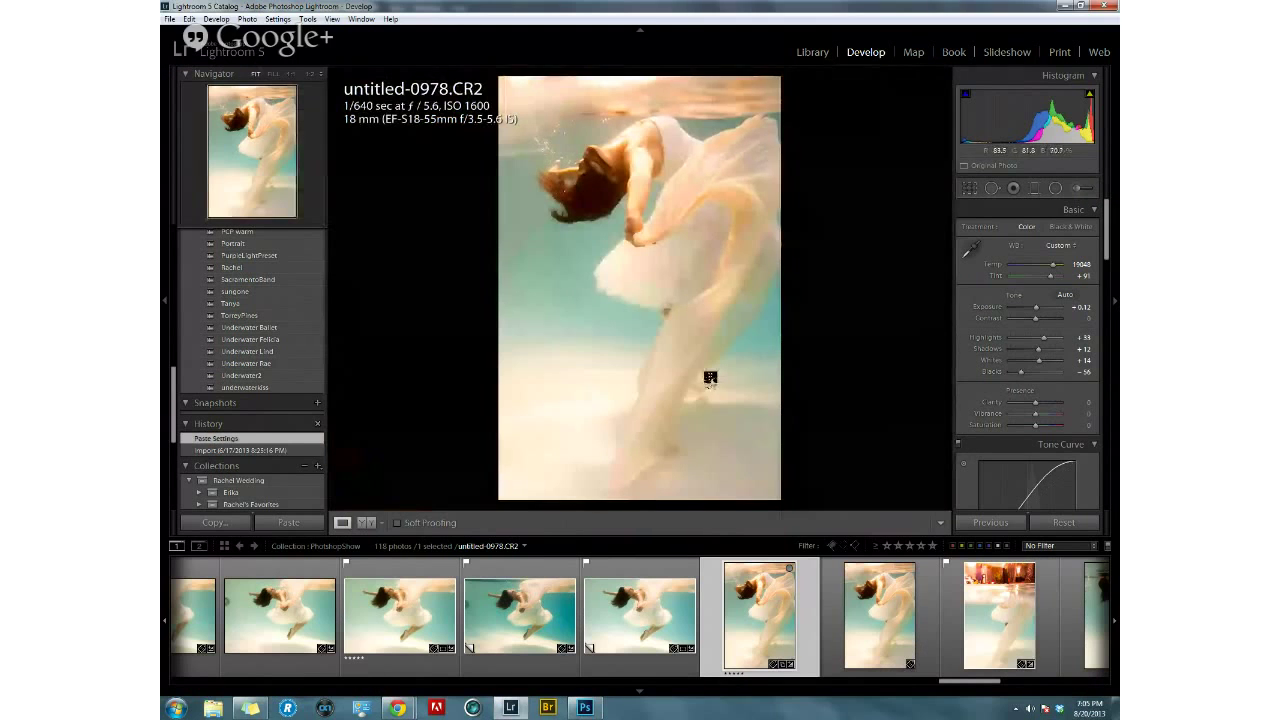
Heal the dark smudge in the teal water on untitled-0977.CR2 Copy 2 using Spot Removal at size 77 and opacity 100.
{"action": "left_click", "coordinate": [670, 602]}
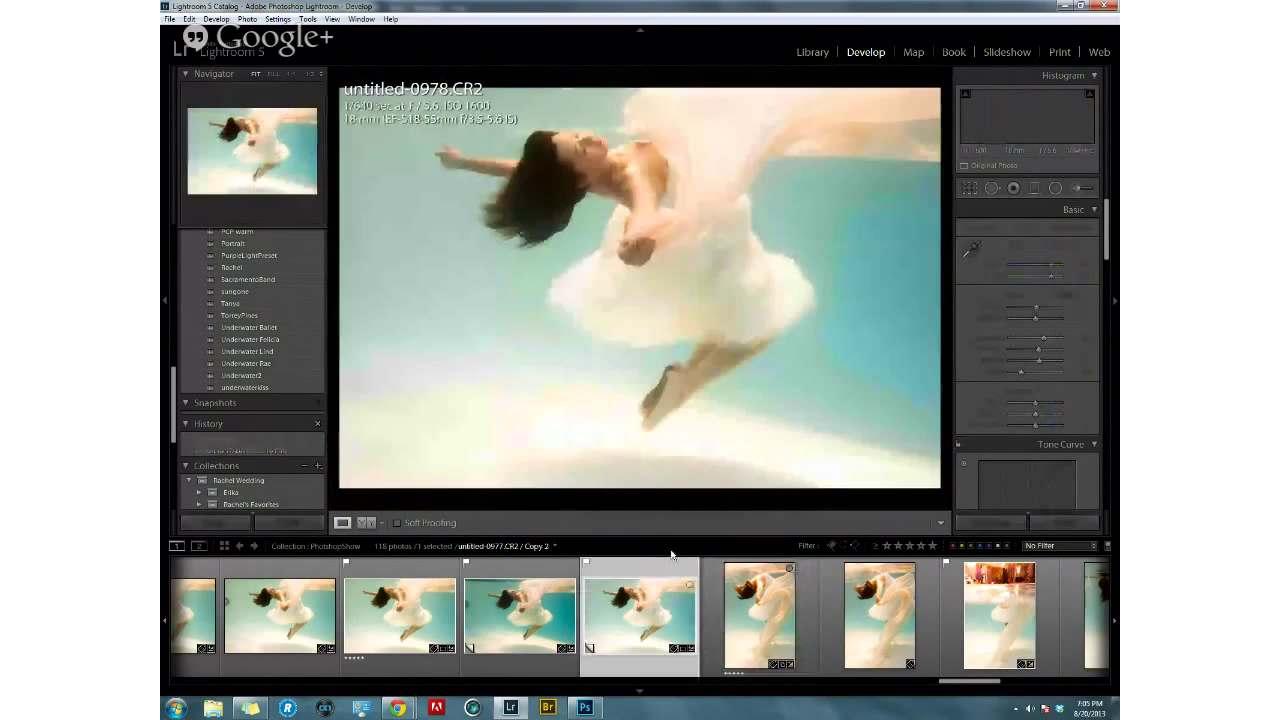
{"action": "left_click", "coordinate": [809, 397]}
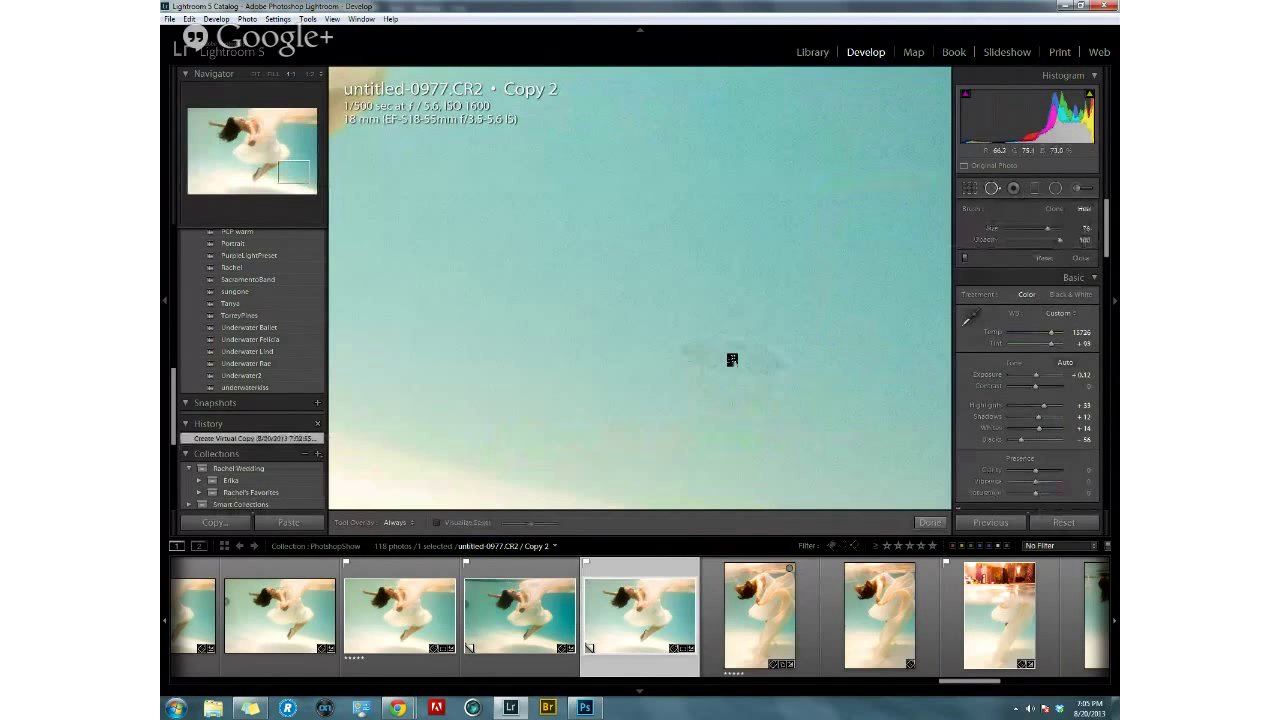
{"action": "left_click", "coordinate": [733, 357]}
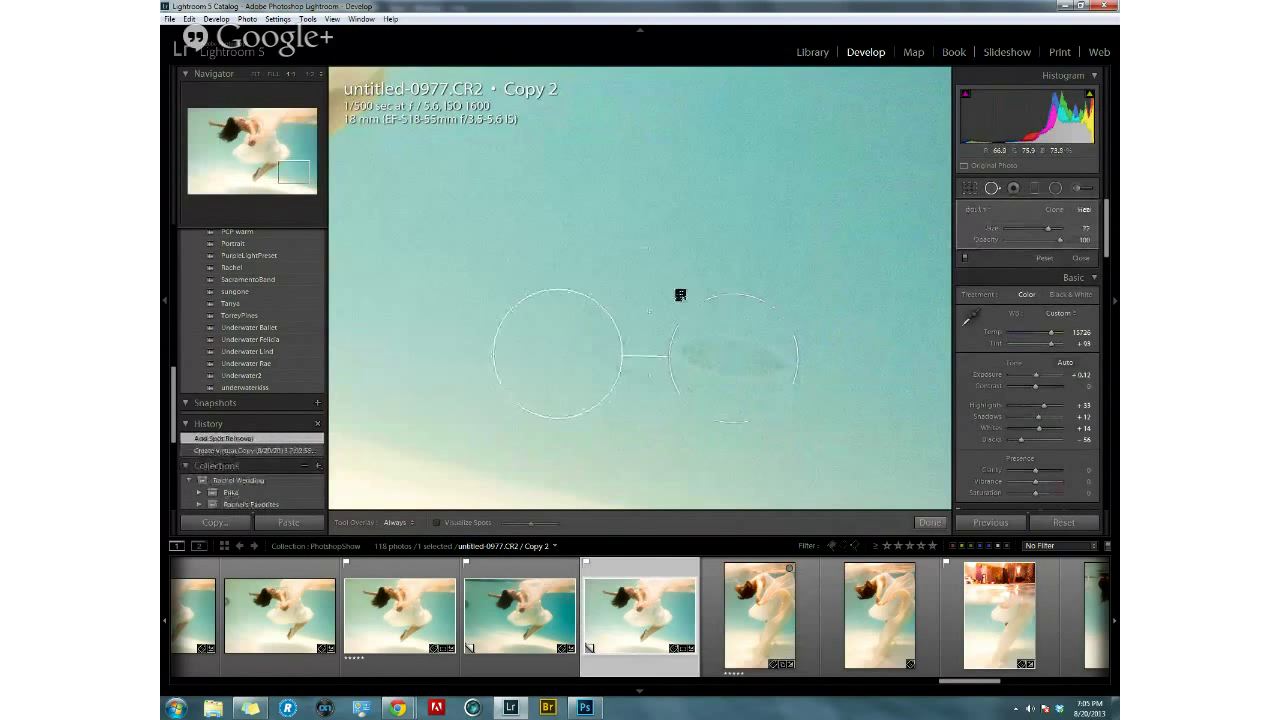
{"action": "key", "text": "h"}
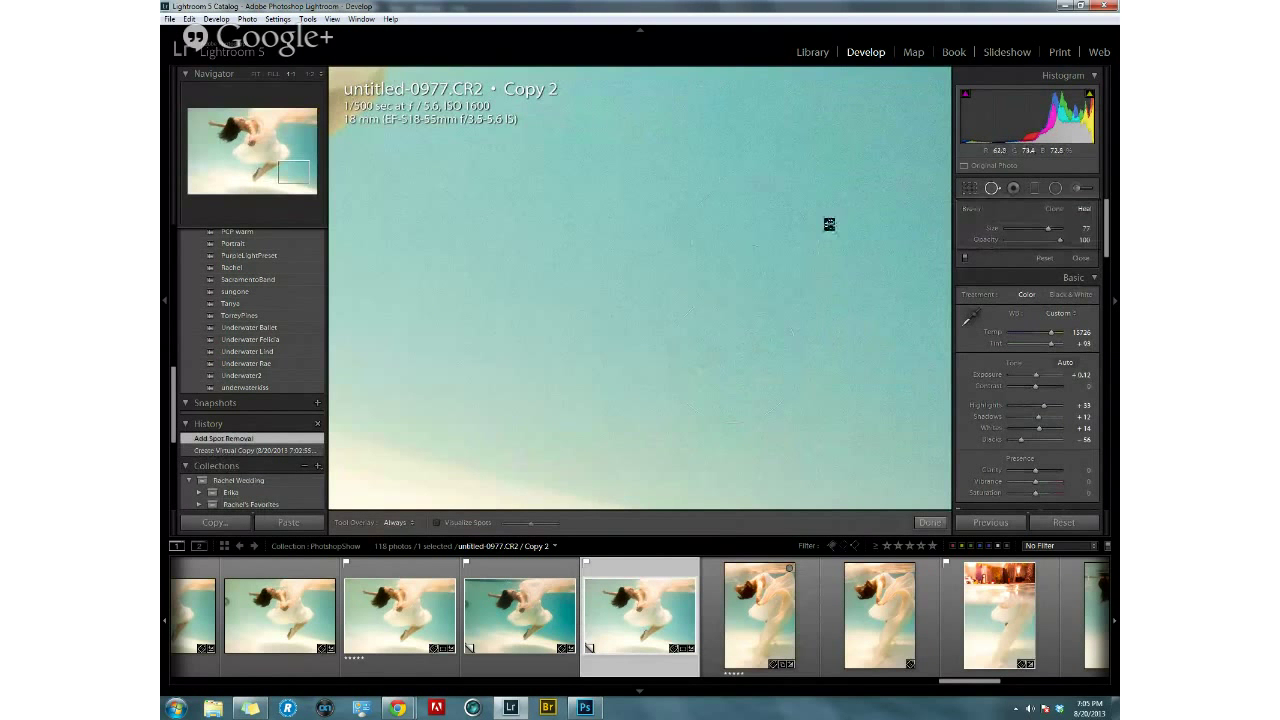
{"action": "left_click", "coordinate": [930, 523]}
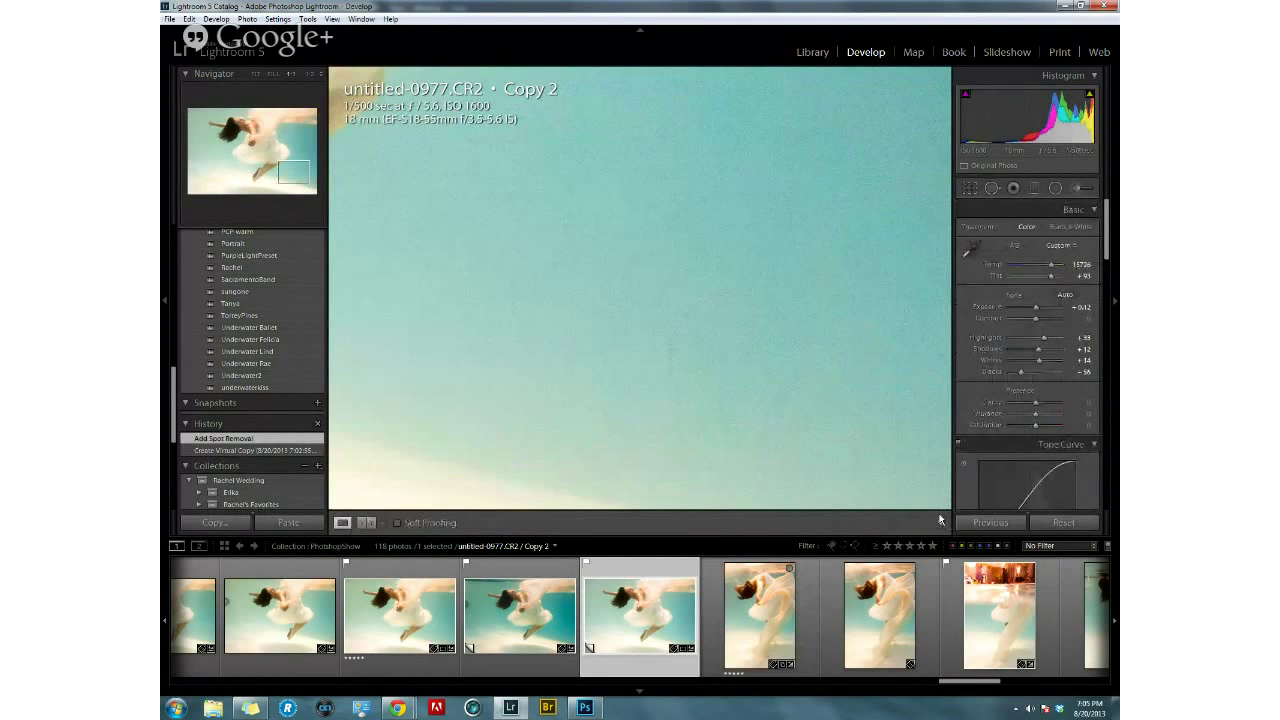
Heal the upper part of the pale mark at the model's underarm with a size 27 spot sampled from nearby skin.
{"action": "left_click", "coordinate": [870, 440]}
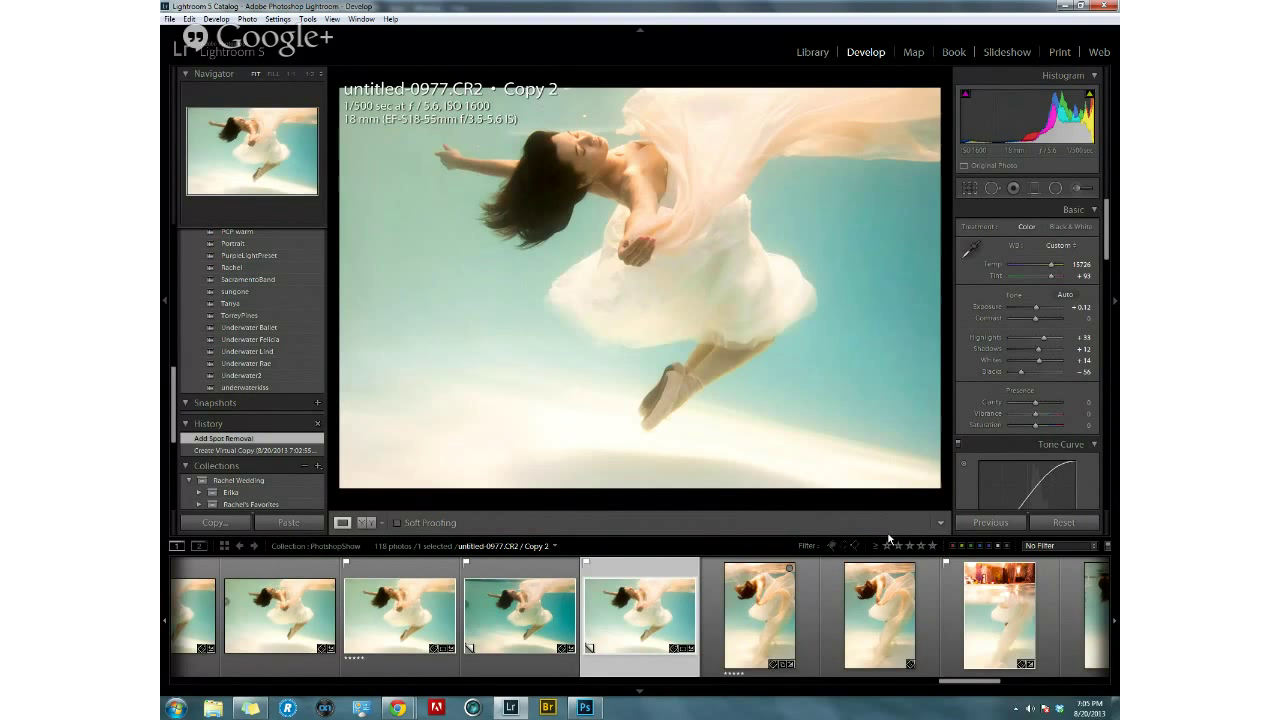
{"action": "left_click", "coordinate": [901, 461]}
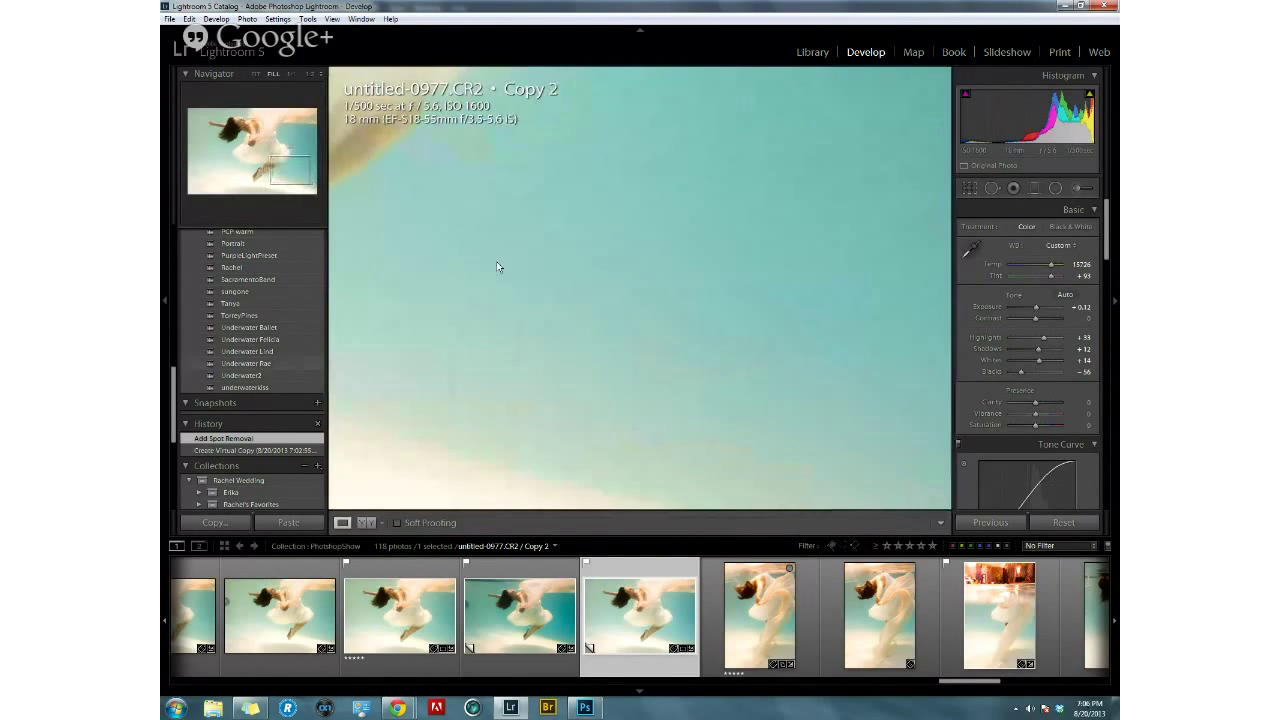
{"action": "left_click", "coordinate": [666, 374]}
{"action": "left_click", "coordinate": [640, 280]}
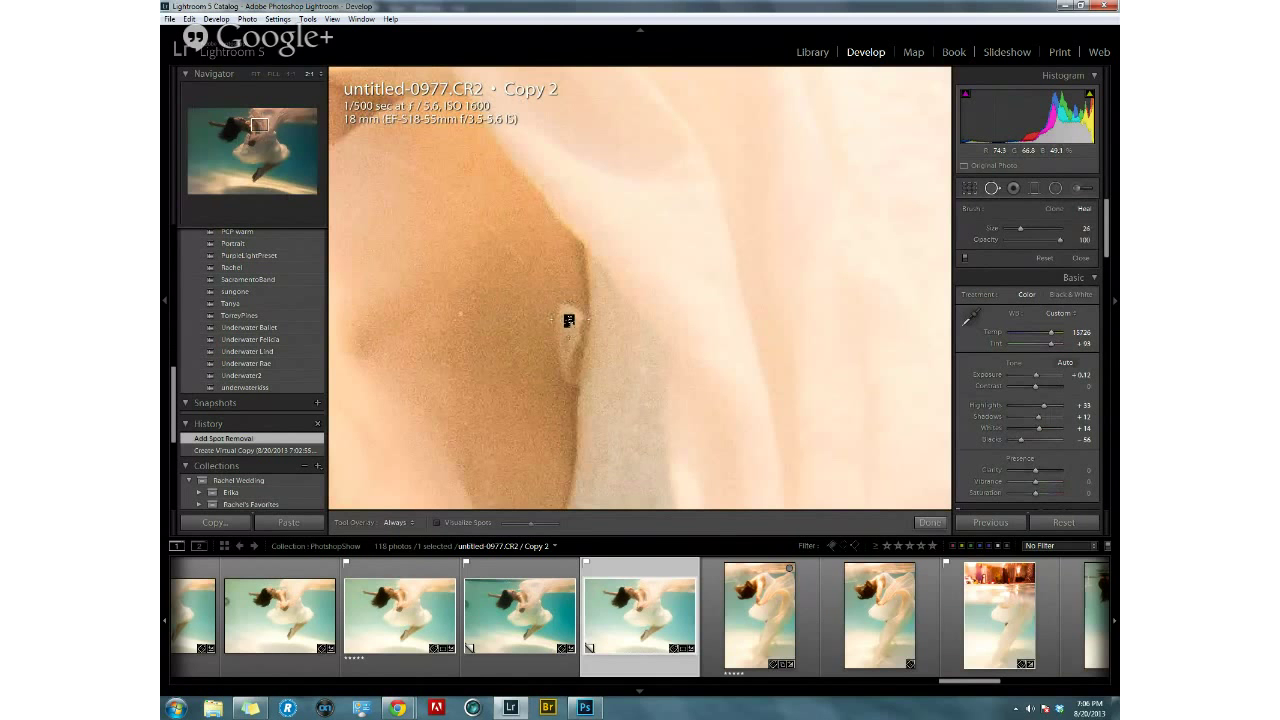
{"action": "left_click", "coordinate": [566, 321]}
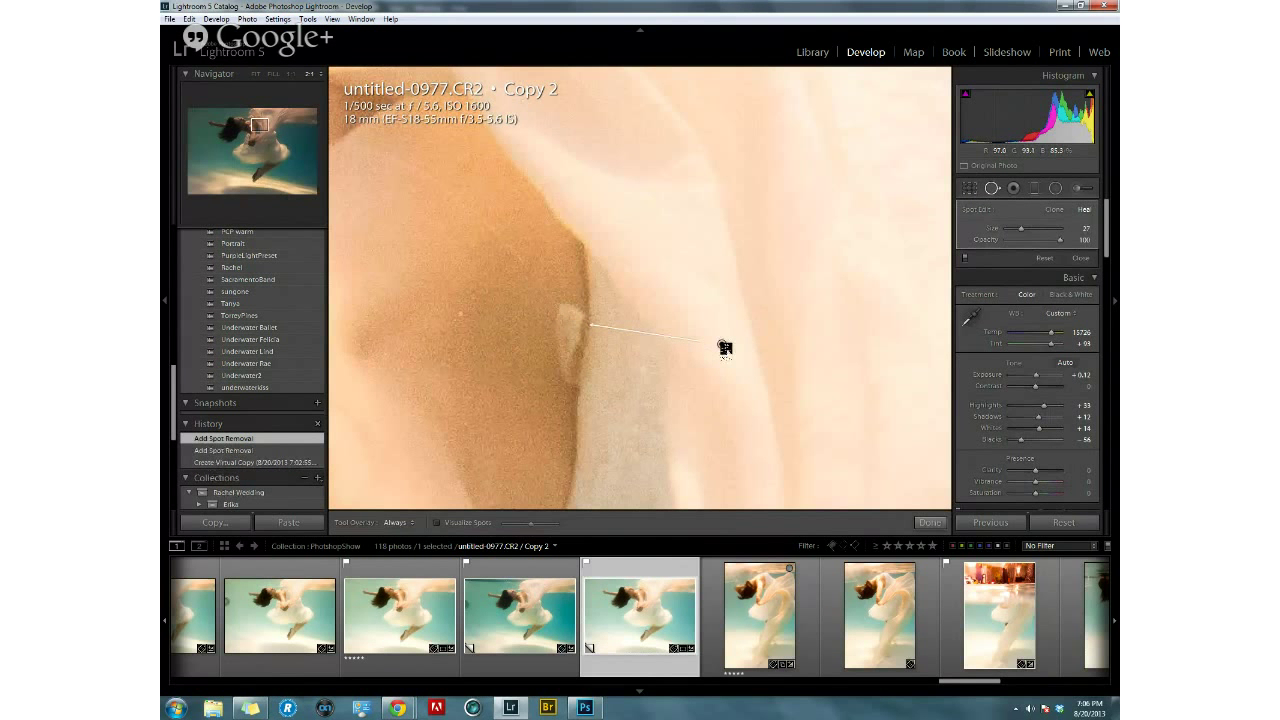
{"action": "left_click_drag", "start_coordinate": [470, 286], "coordinate": [457, 283]}
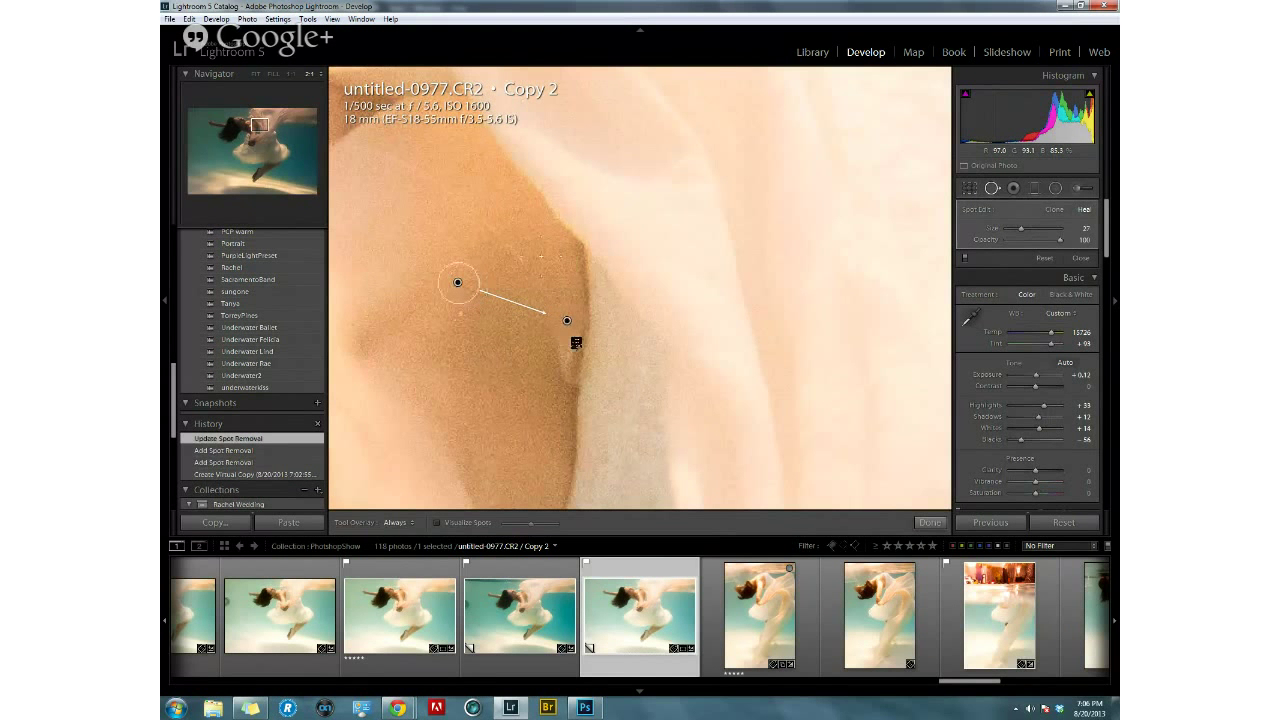
Heal the rest of the underarm mark with a second spot, resized to 51 and sampled from the adjacent skin.
{"action": "scroll", "coordinate": [563, 360], "scroll_direction": "up", "scroll_amount": 5}
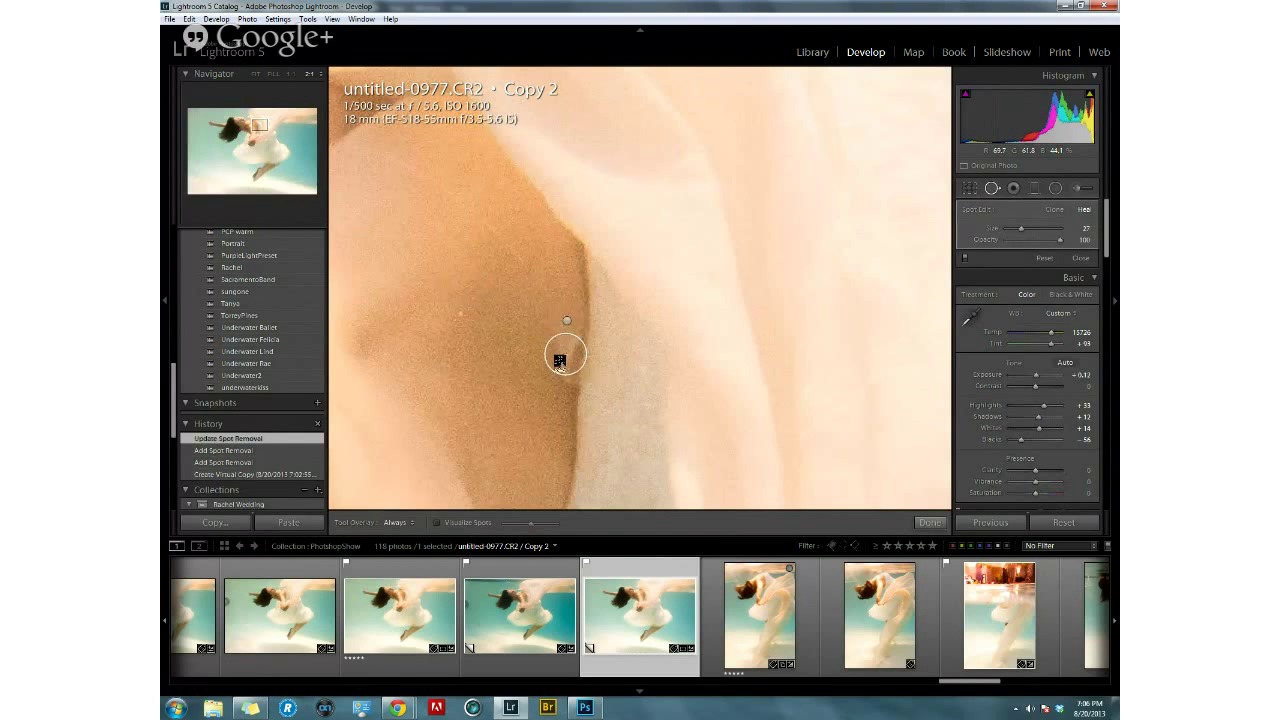
{"action": "left_click", "coordinate": [560, 357]}
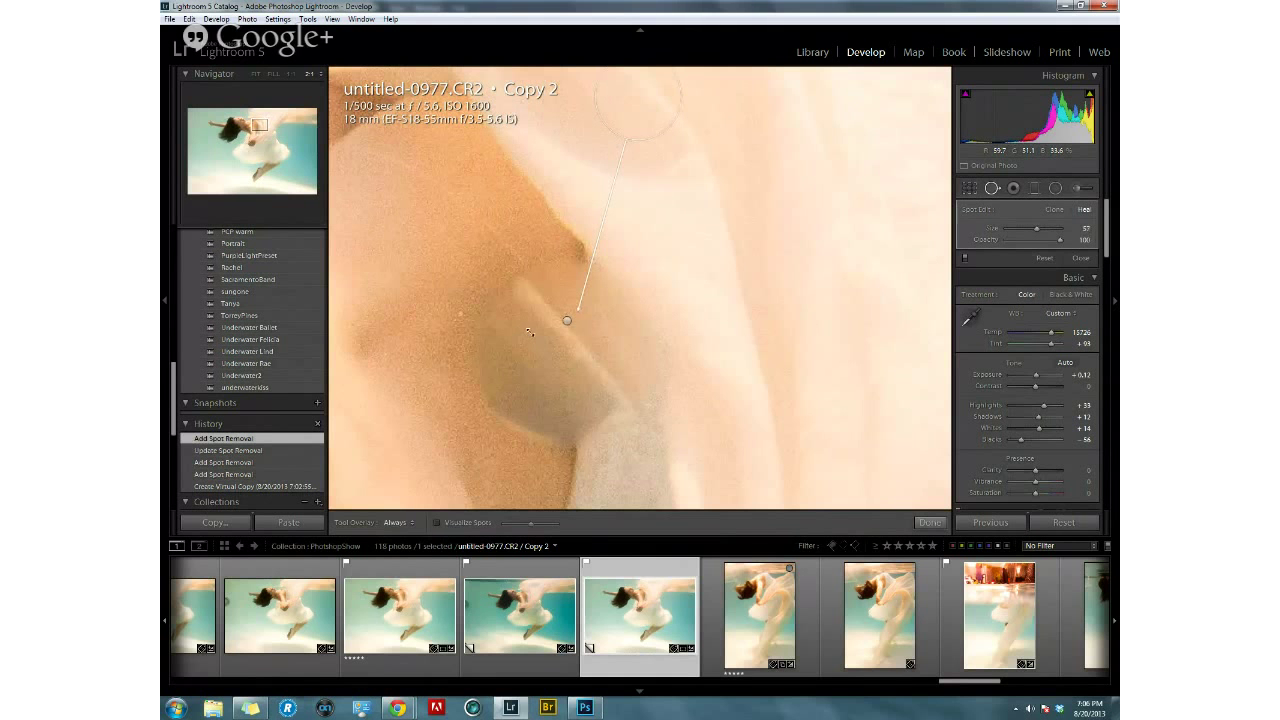
{"action": "left_click_drag", "start_coordinate": [529, 332], "coordinate": [535, 332]}
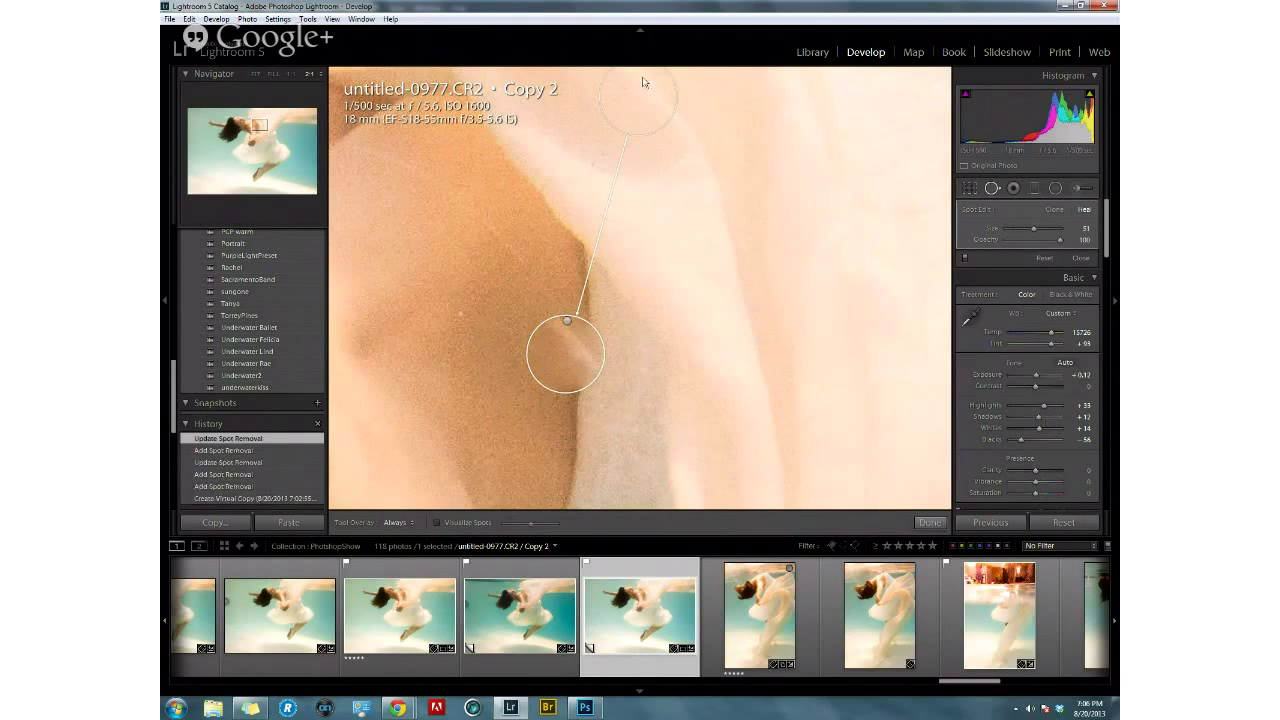
{"action": "mouse_move", "coordinate": [643, 82]}
{"action": "left_mouse_down"}
{"action": "mouse_move", "coordinate": [546, 189]}
{"action": "mouse_move", "coordinate": [480, 371]}
{"action": "mouse_move", "coordinate": [493, 350]}
{"action": "left_mouse_up"}
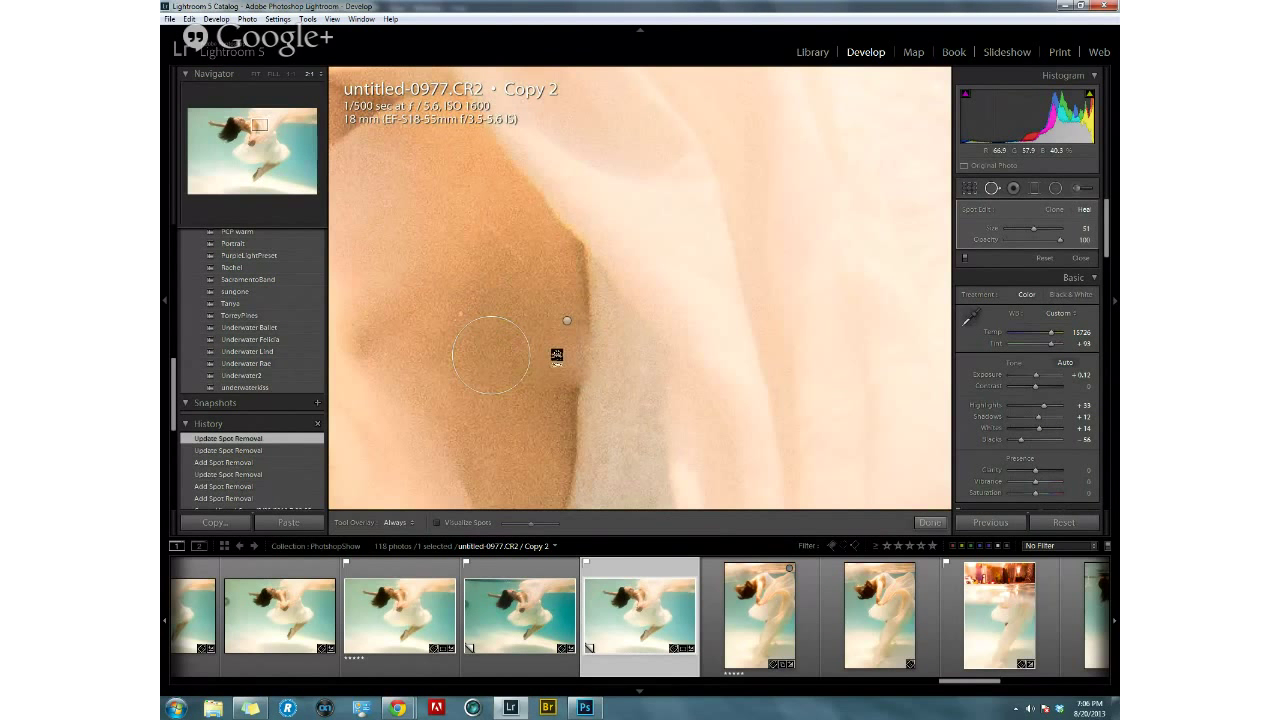
{"action": "left_click_drag", "start_coordinate": [557, 357], "coordinate": [562, 352]}
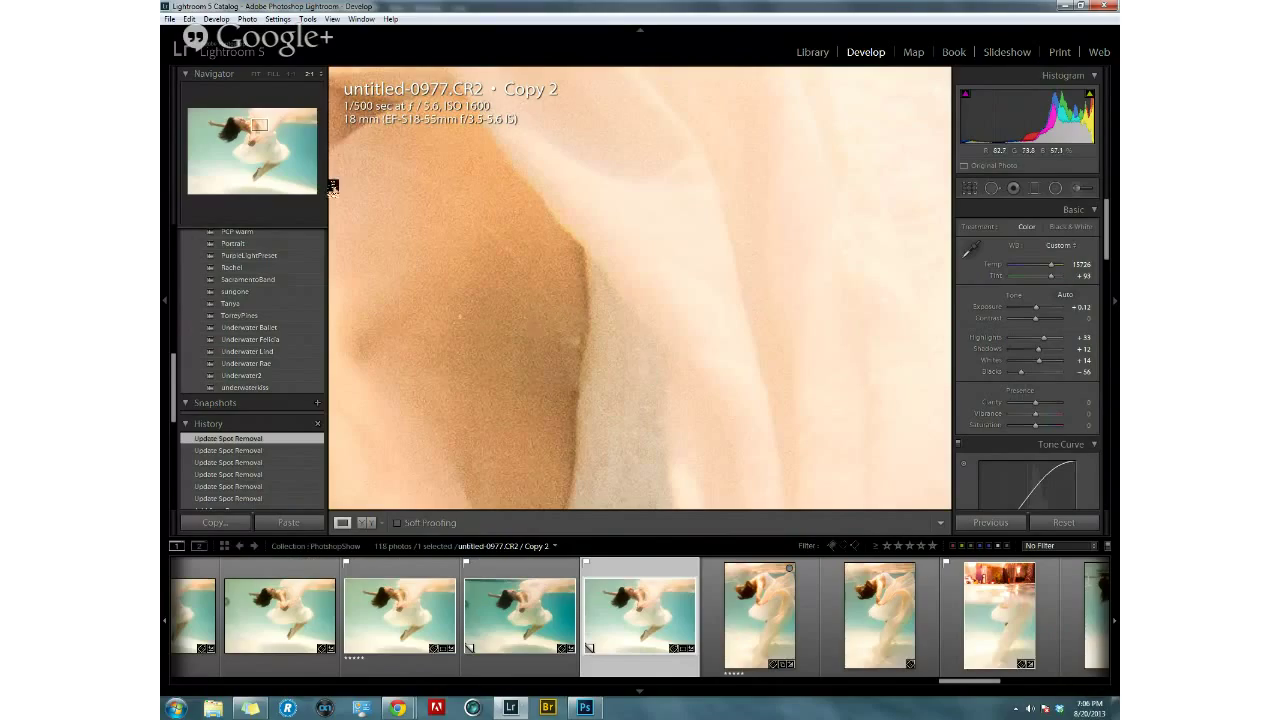
{"action": "left_click", "coordinate": [257, 75]}
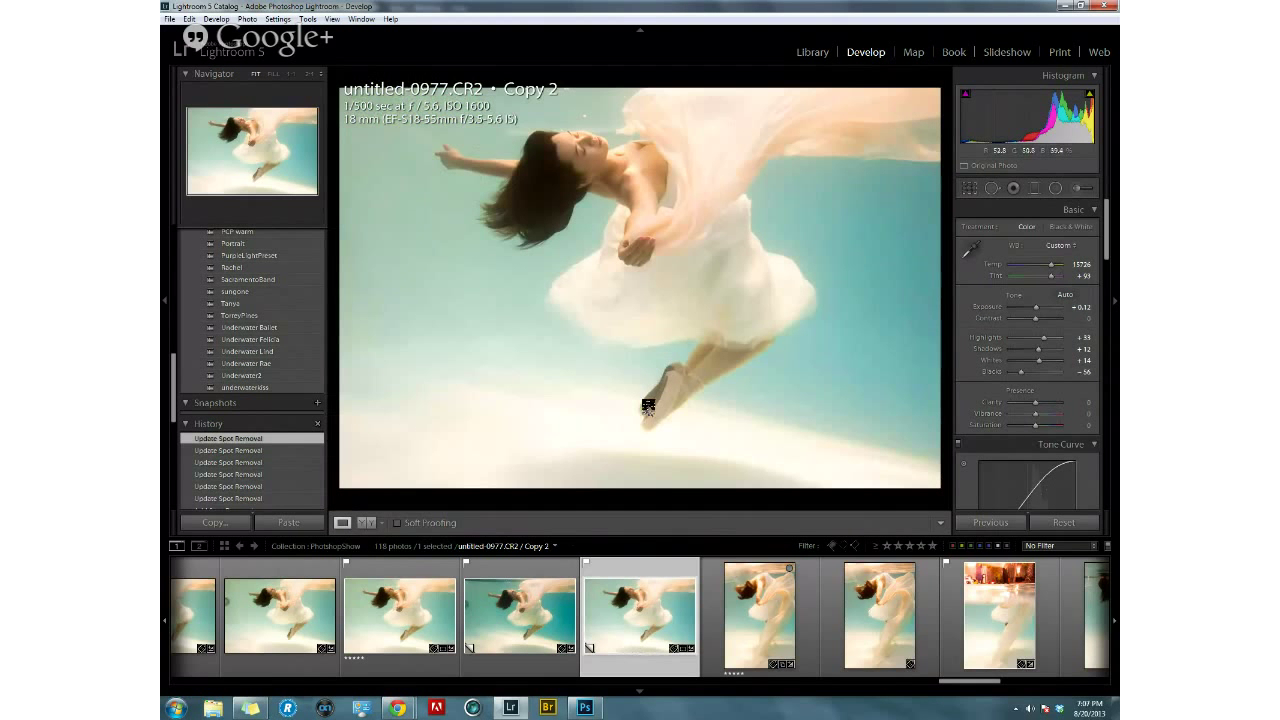
Reset the develop settings of the first untitled-0977.CR2 virtual copy and reselect Copy 2.
{"action": "left_click", "coordinate": [532, 577]}
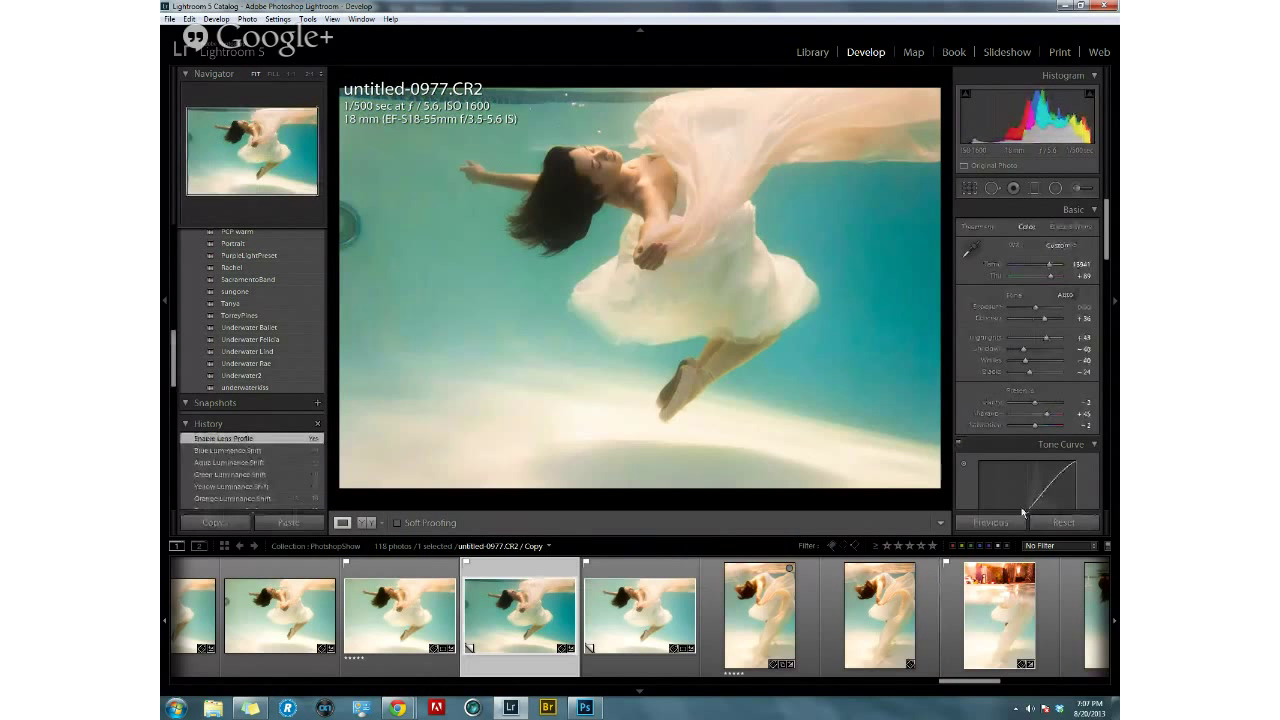
{"action": "left_click", "coordinate": [1065, 523]}
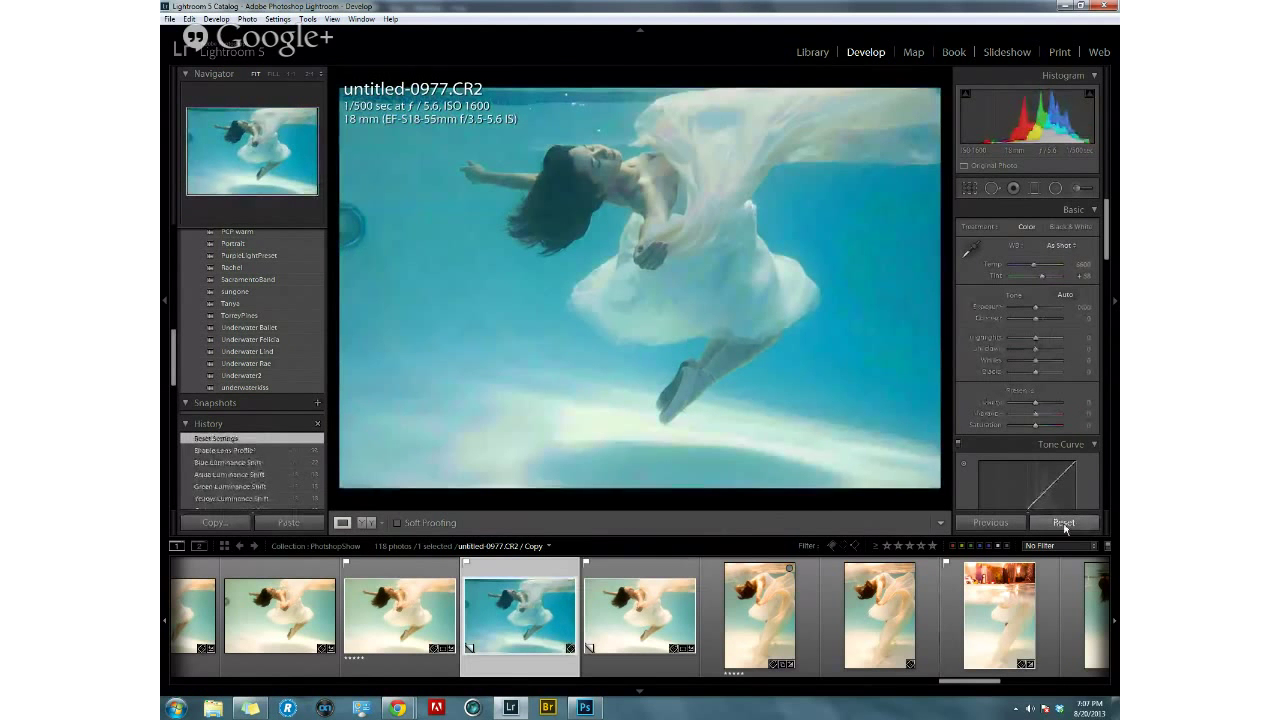
{"action": "left_click", "coordinate": [632, 578]}
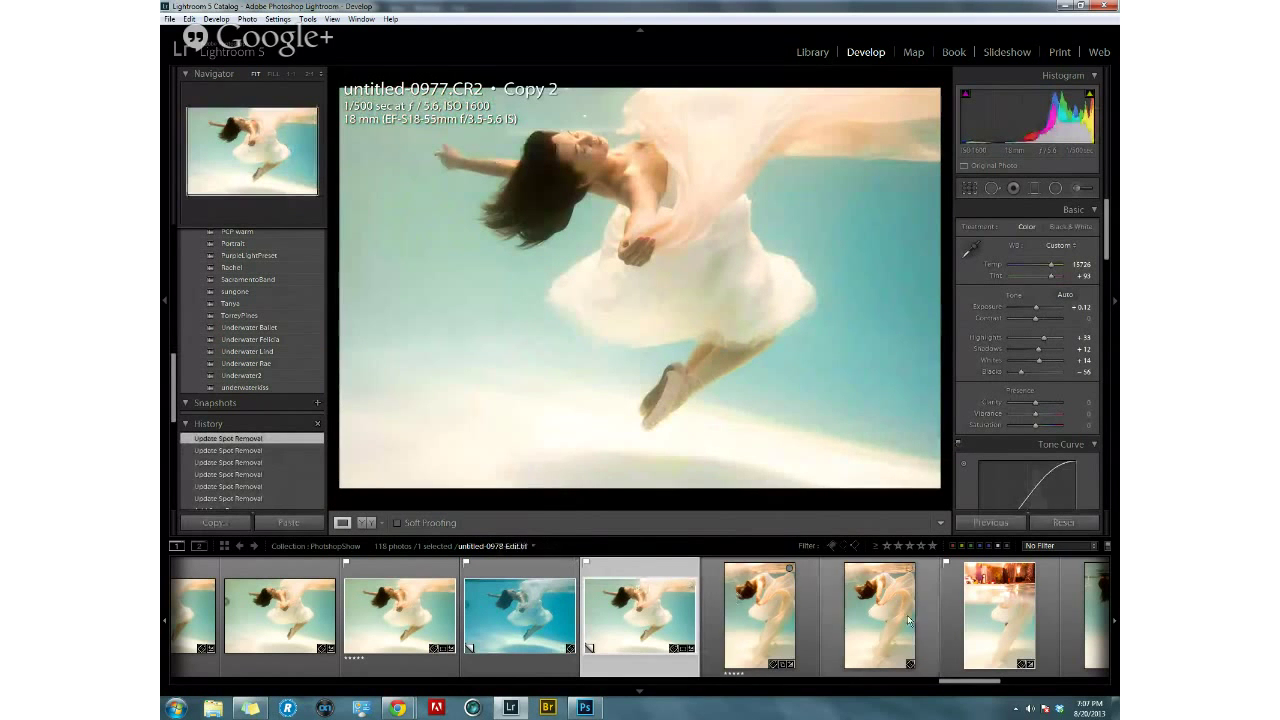
Browse the collection's filmstrip, viewing untitled-0982.CR2, untitled-0001.JPG and the earlier pool photos.
{"action": "scroll", "coordinate": [980, 682], "scroll_direction": "down", "scroll_amount": 10}
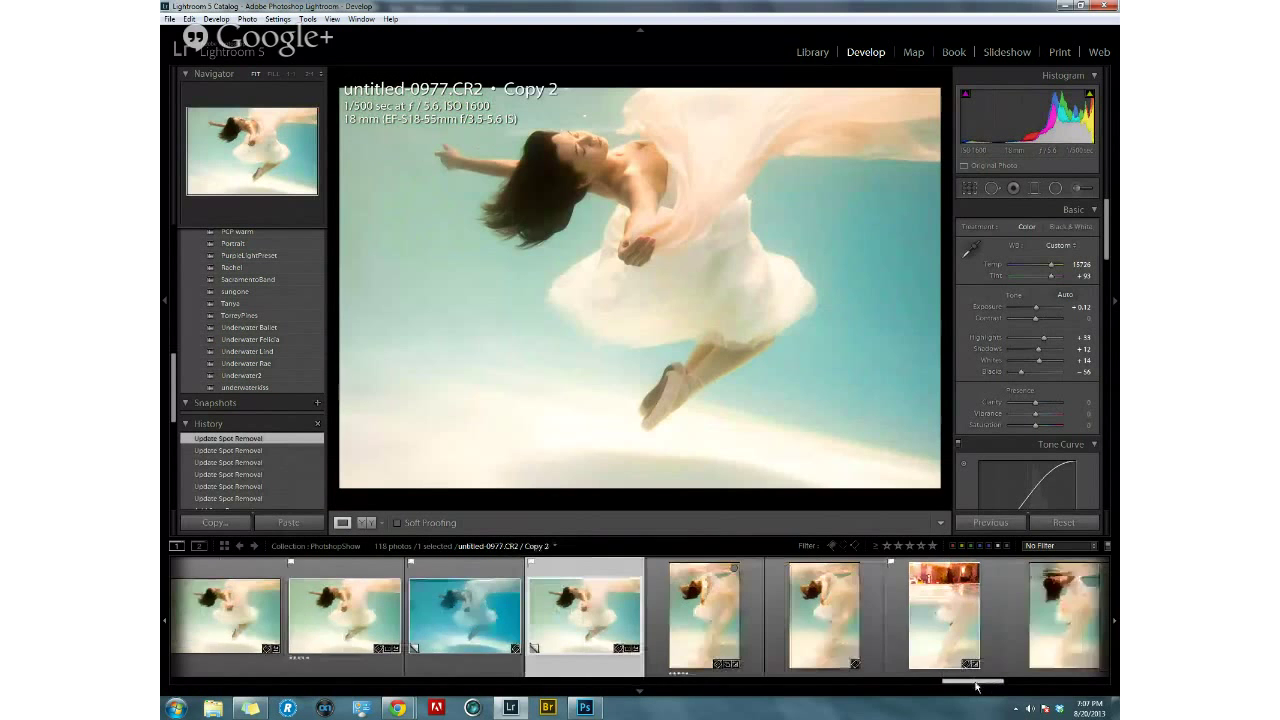
{"action": "left_click", "coordinate": [846, 676]}
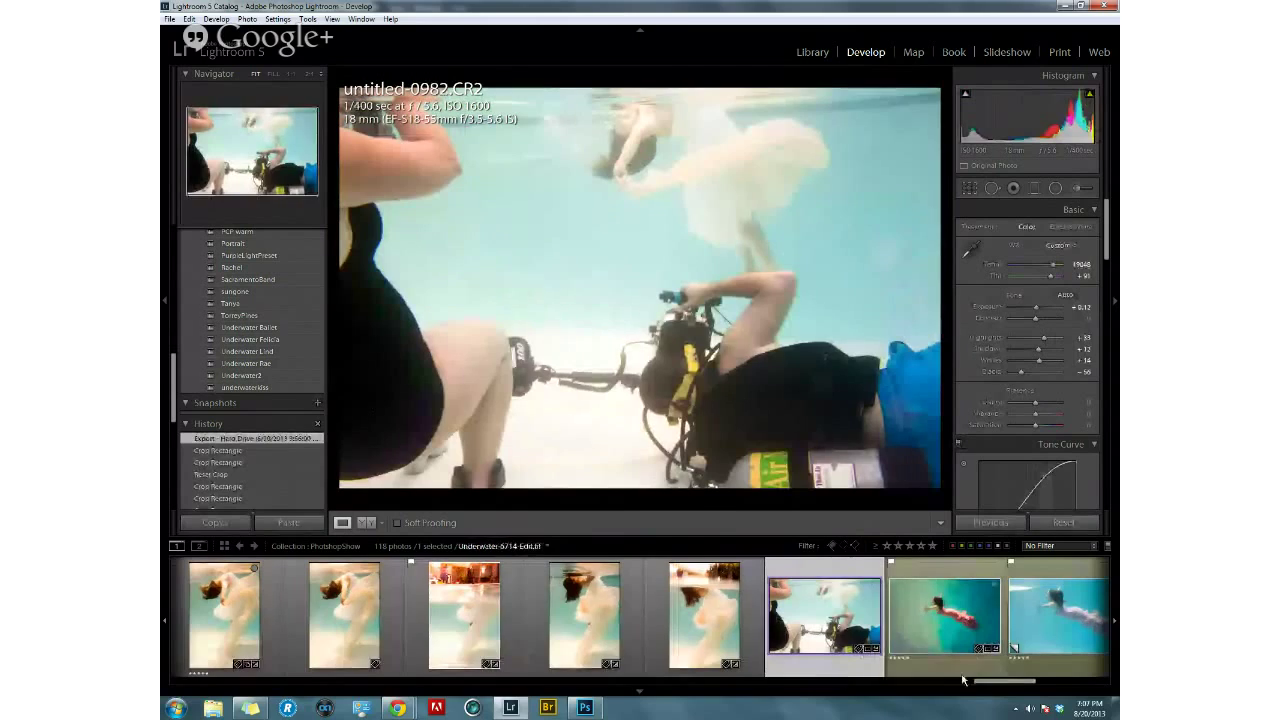
{"action": "left_click_drag", "start_coordinate": [1008, 688], "coordinate": [937, 688]}
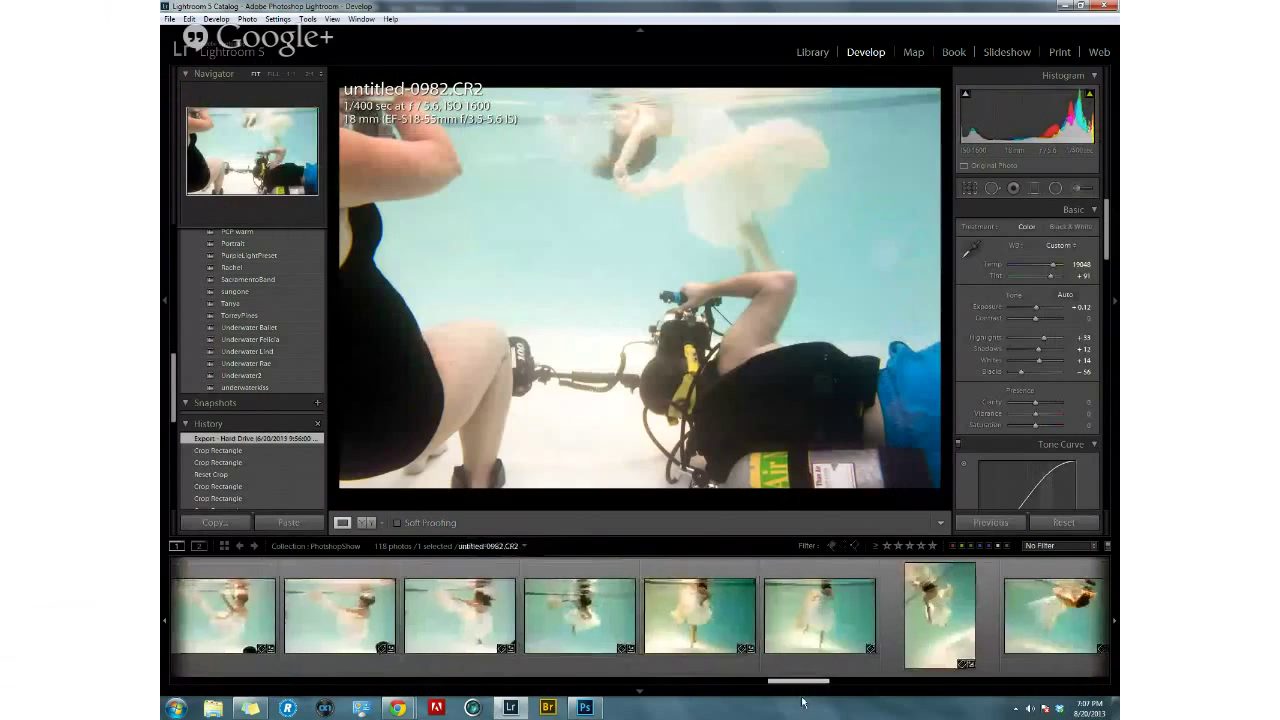
{"action": "left_click_drag", "start_coordinate": [815, 700], "coordinate": [640, 686]}
{"action": "left_click", "coordinate": [706, 667]}
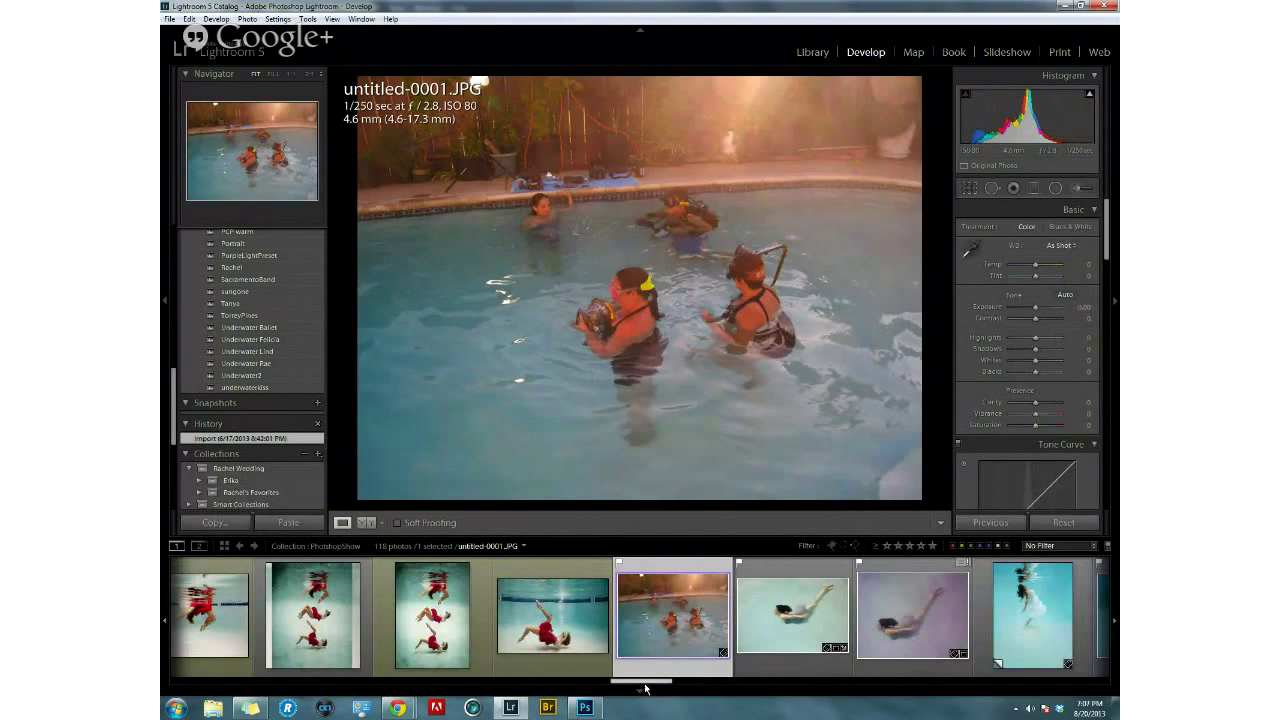
{"action": "left_click_drag", "start_coordinate": [645, 688], "coordinate": [533, 707]}
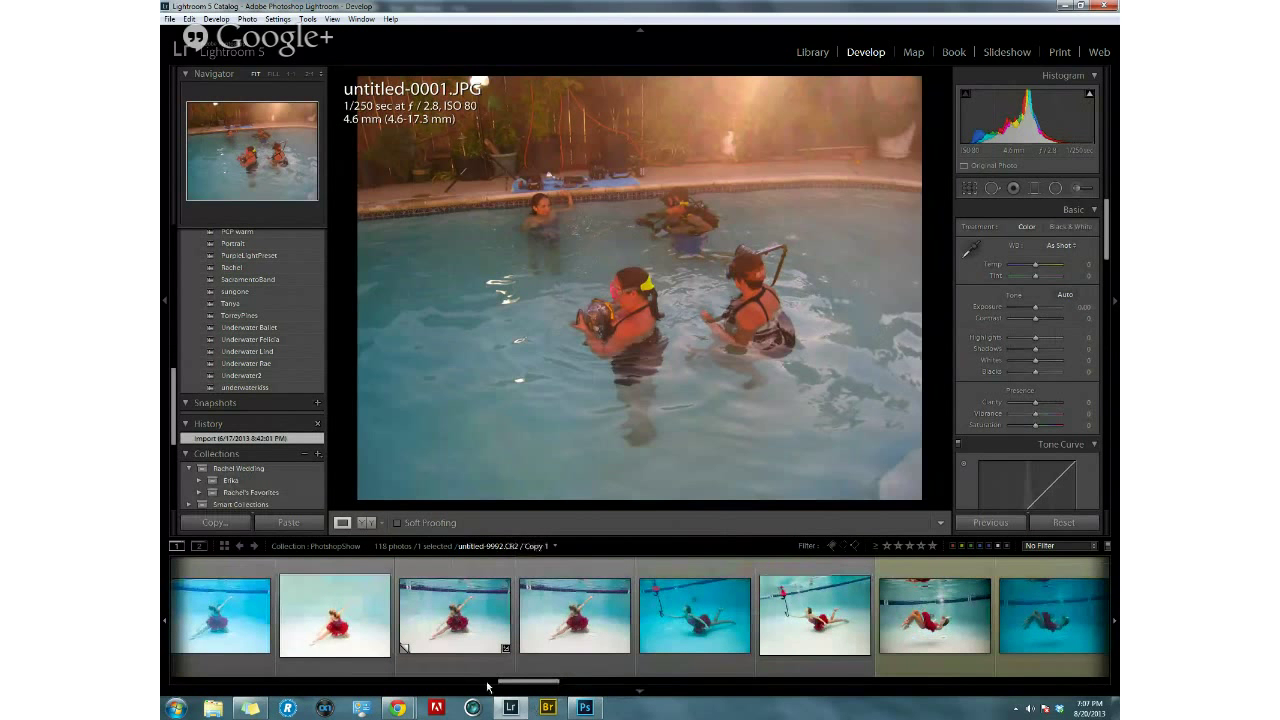
{"action": "left_click_drag", "start_coordinate": [513, 684], "coordinate": [509, 684]}
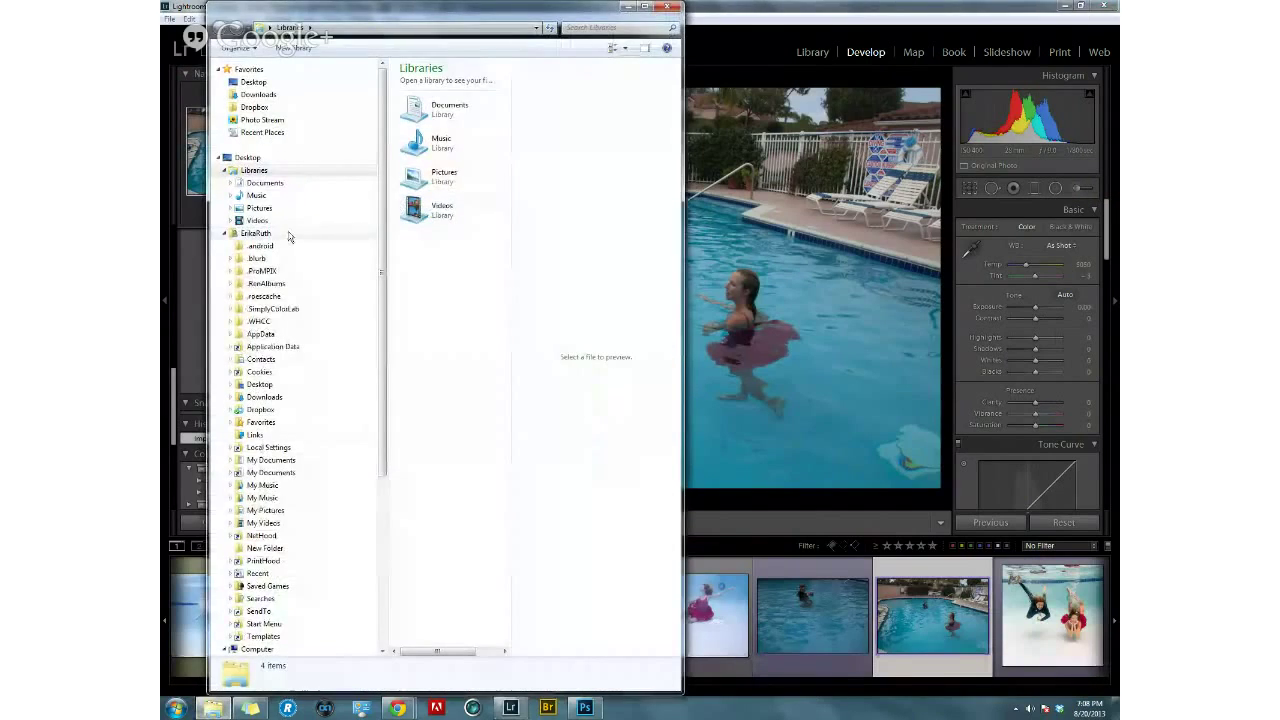
{"action": "double_click", "coordinate": [370, 233]}
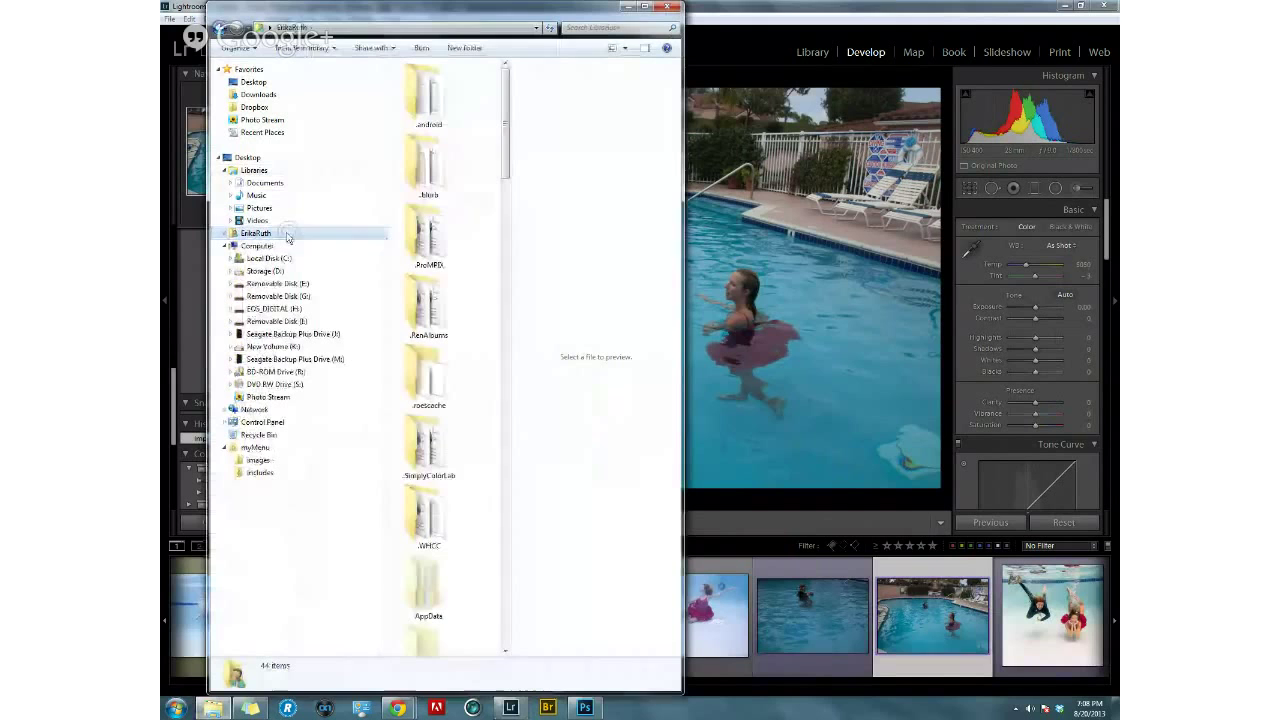
{"action": "left_click", "coordinate": [508, 197]}
{"action": "left_click", "coordinate": [279, 210]}
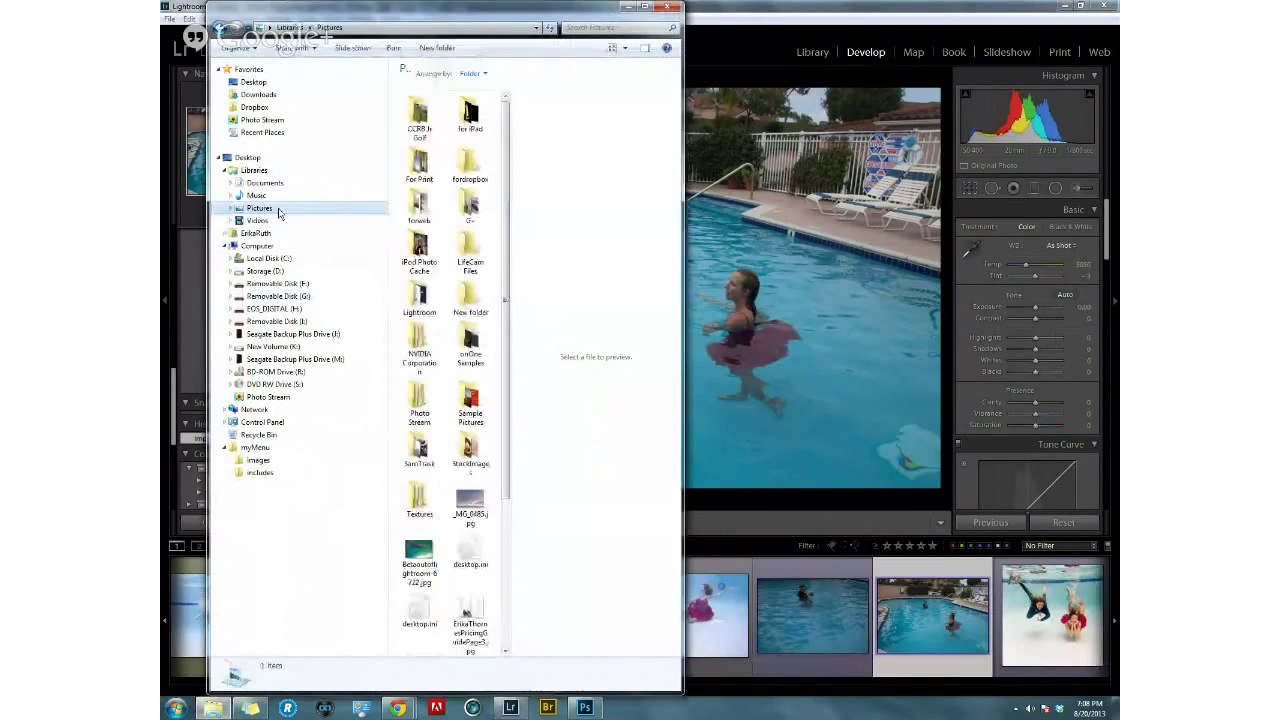
{"action": "double_click", "coordinate": [423, 505]}
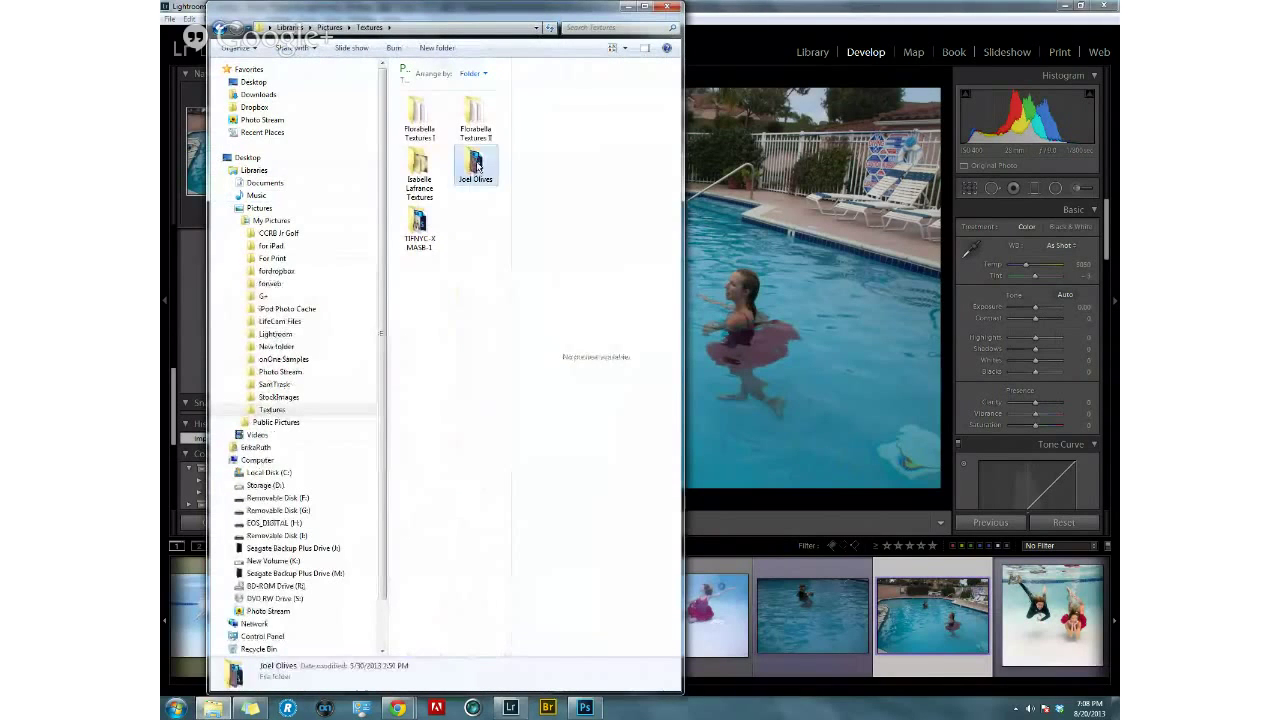
{"action": "double_click", "coordinate": [473, 168]}
{"action": "left_click_drag", "start_coordinate": [681, 245], "coordinate": [1076, 80]}
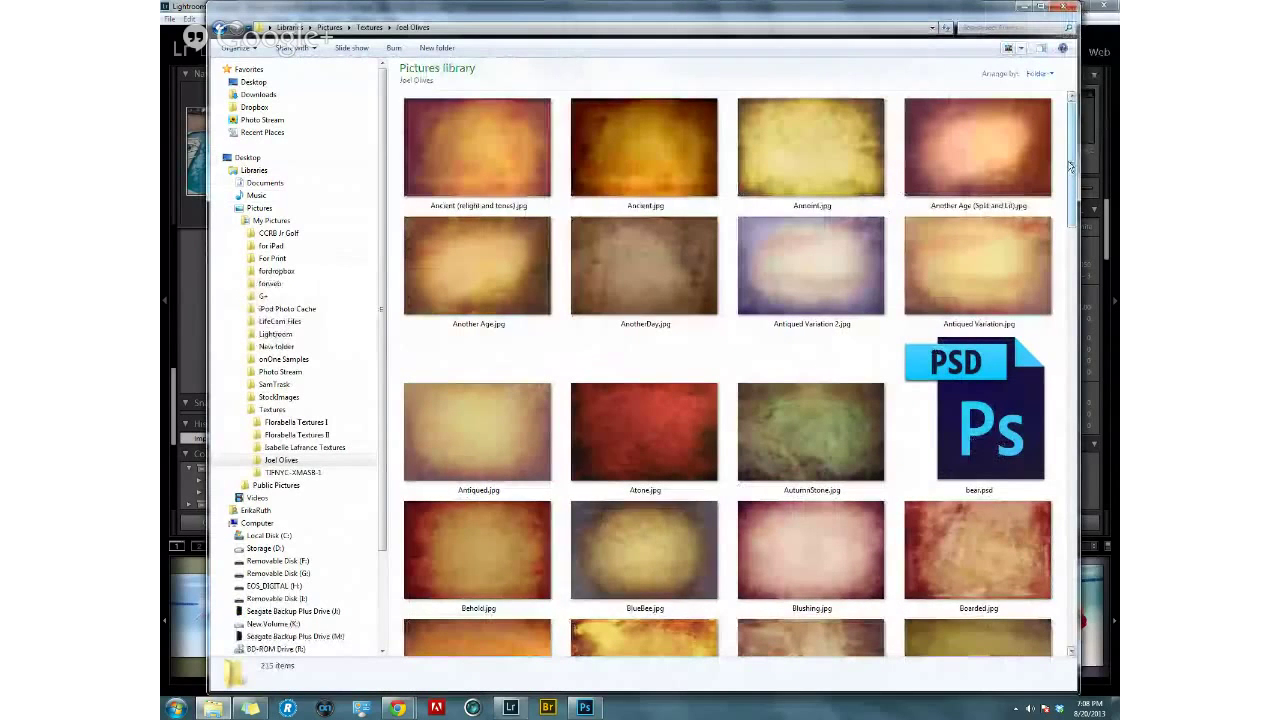
Examine the texture thumbnails, selecting Catherine.jpg and JO-Variety13.jpg as examples.
{"action": "left_click_drag", "start_coordinate": [1069, 174], "coordinate": [1073, 218]}
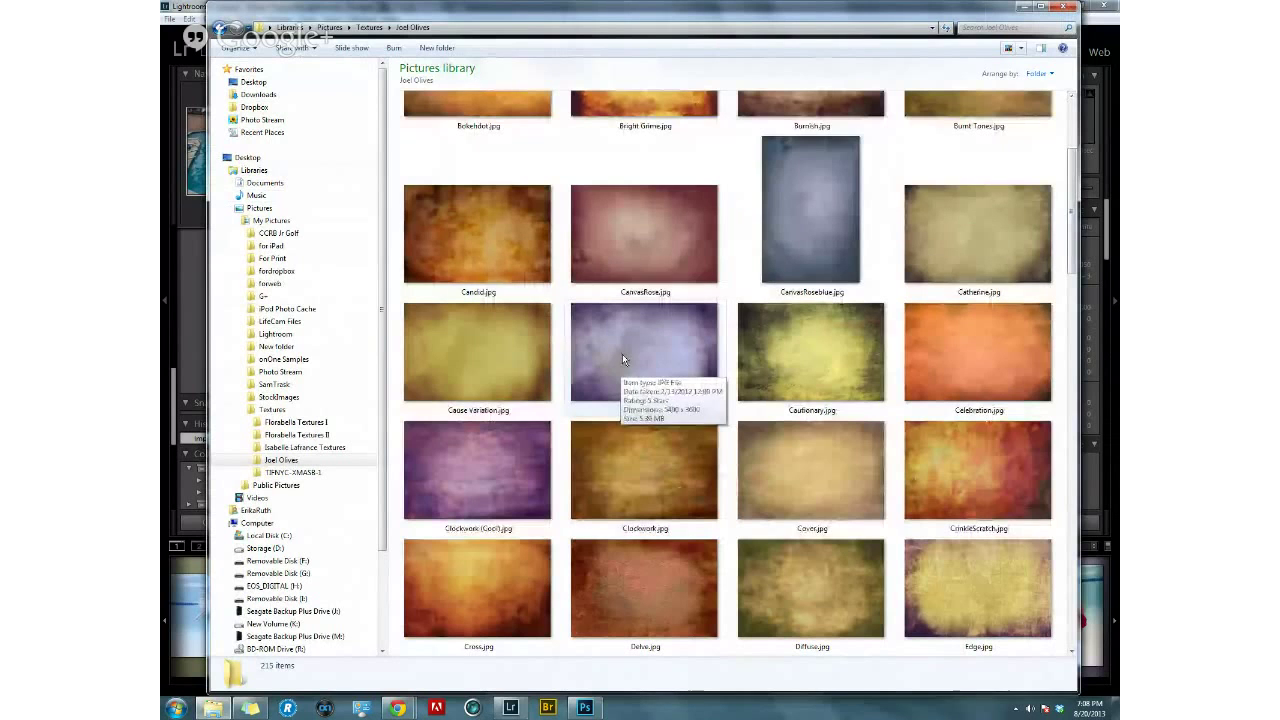
{"action": "left_click", "coordinate": [910, 210]}
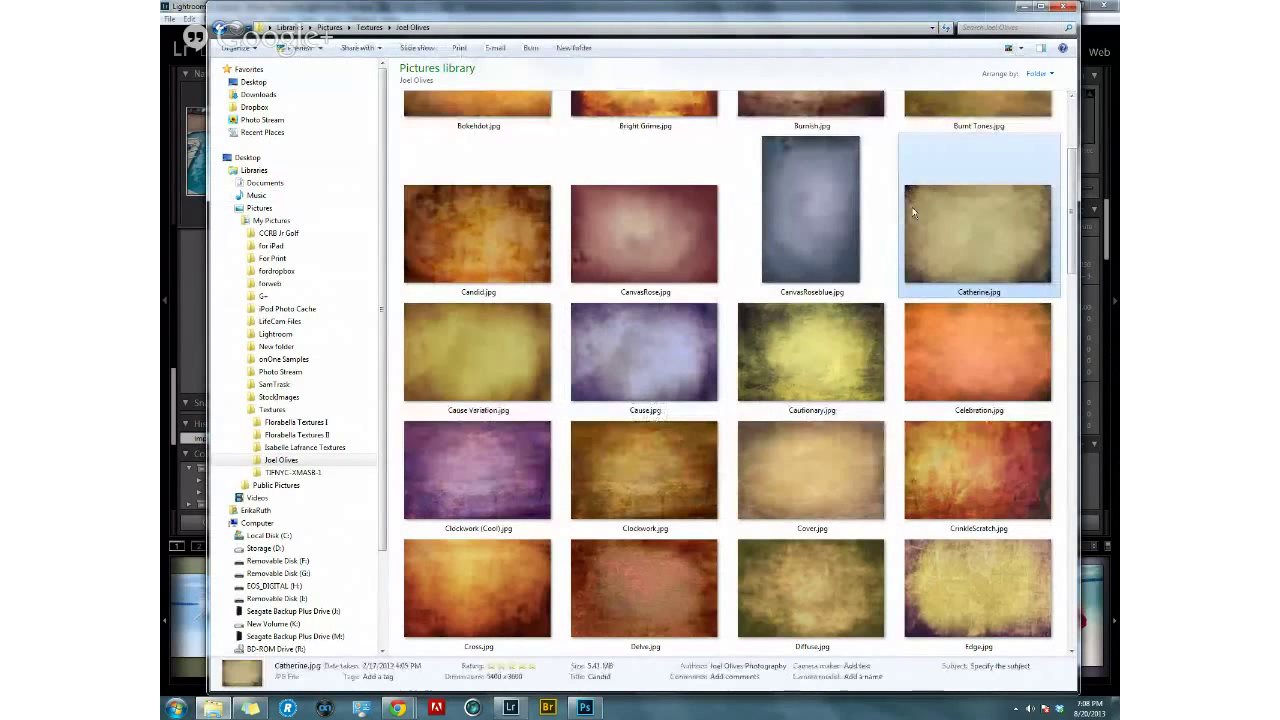
{"action": "left_click", "coordinate": [1076, 280]}
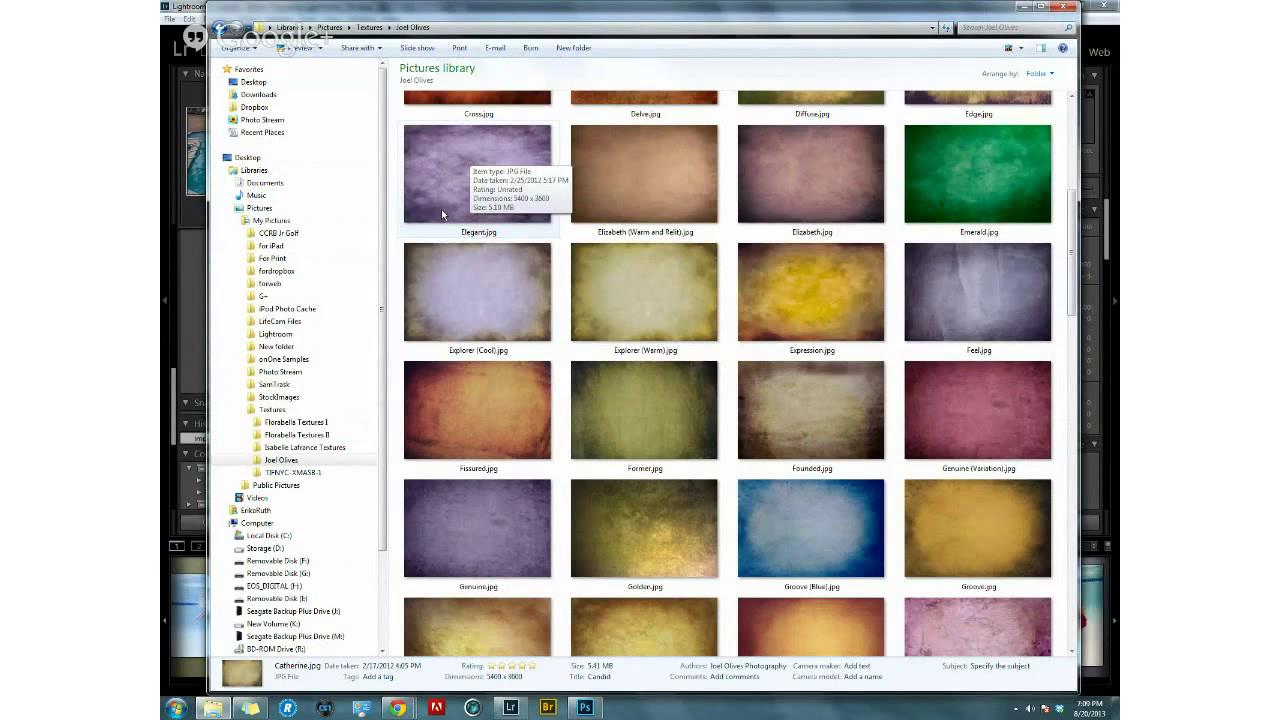
{"action": "left_click_drag", "start_coordinate": [1074, 240], "coordinate": [1076, 252]}
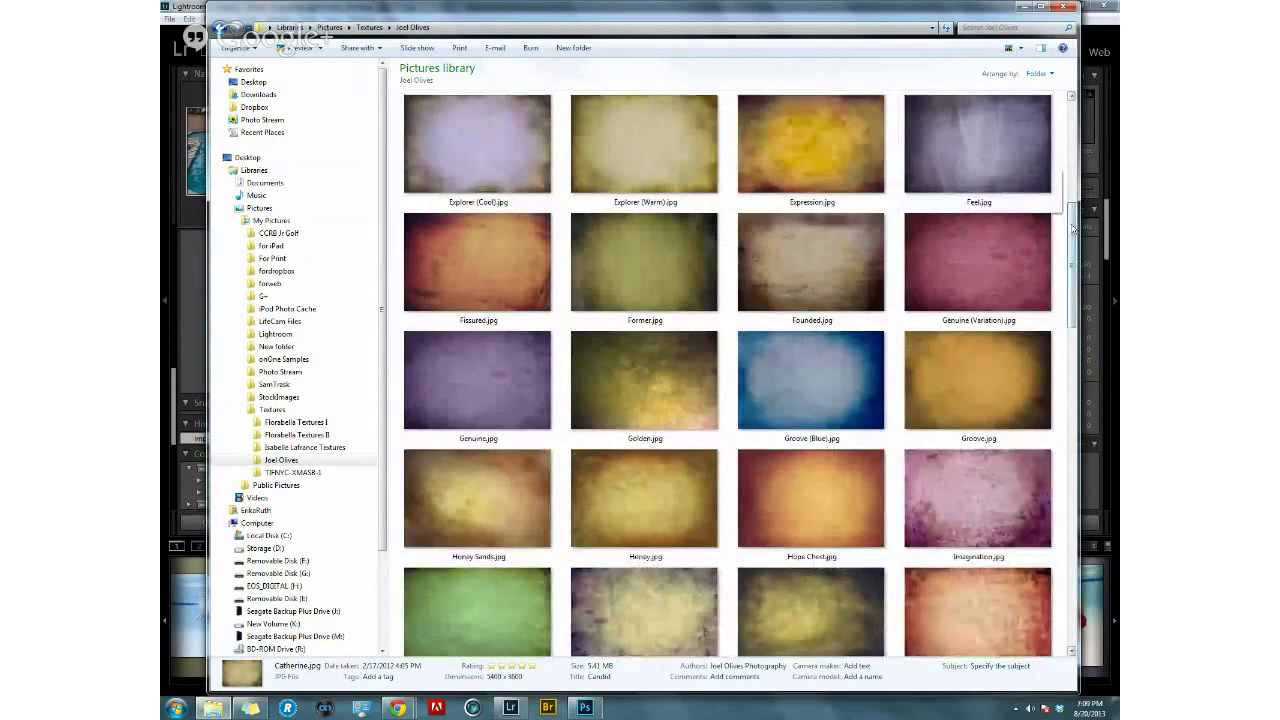
{"action": "scroll", "coordinate": [1074, 228], "scroll_direction": "down", "scroll_amount": 10}
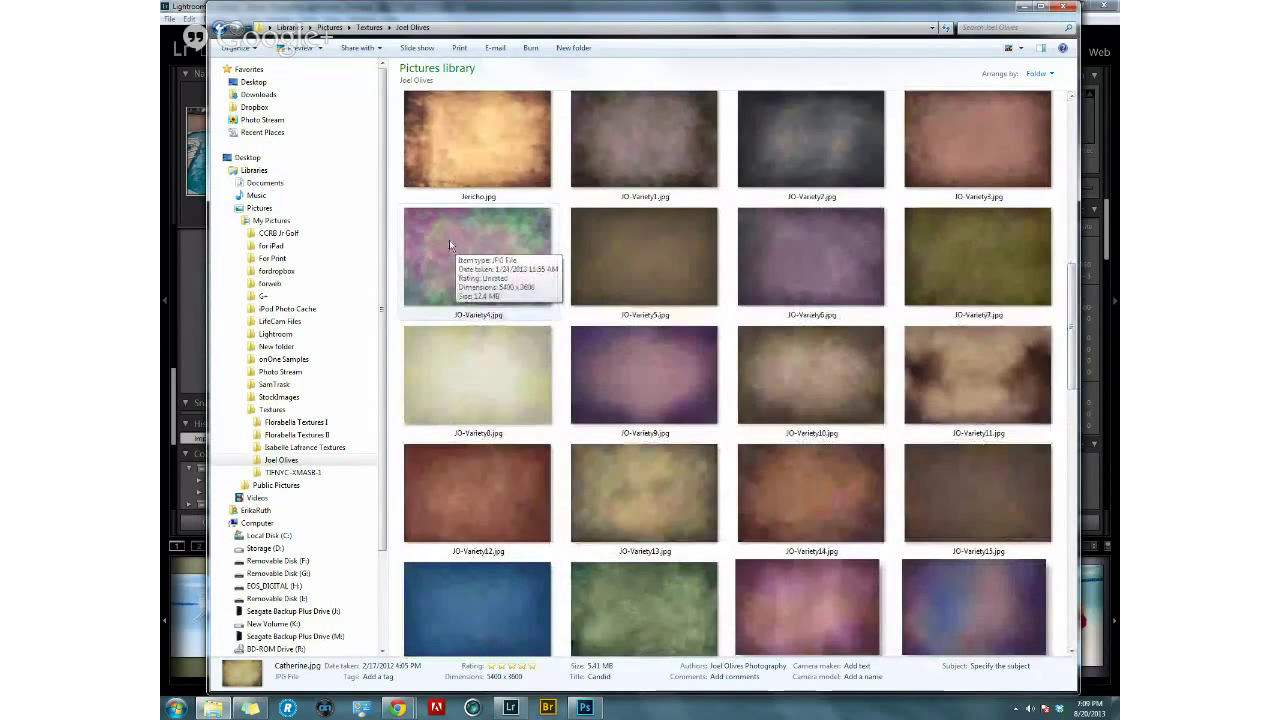
{"action": "left_click", "coordinate": [642, 500]}
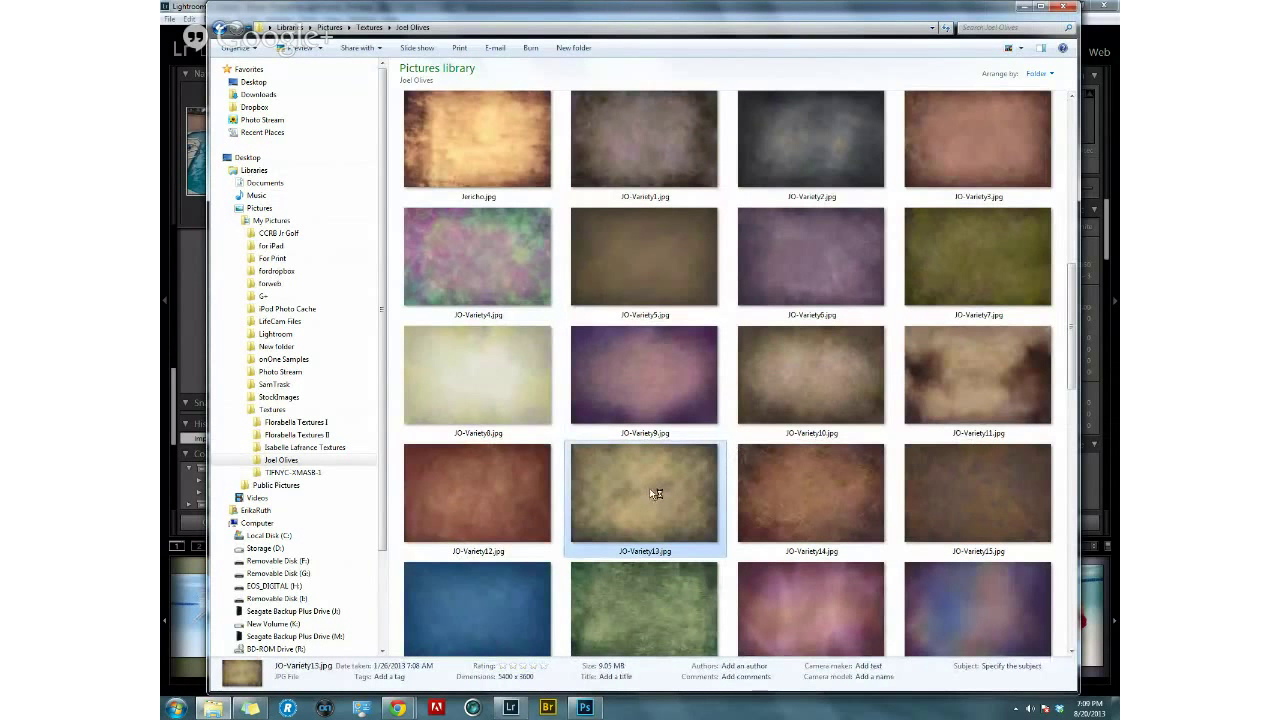
Preview the JO-Variety13.jpg and JO-Variety33.jpg textures at full size, closing the viewer after each one.
{"action": "double_click", "coordinate": [651, 490]}
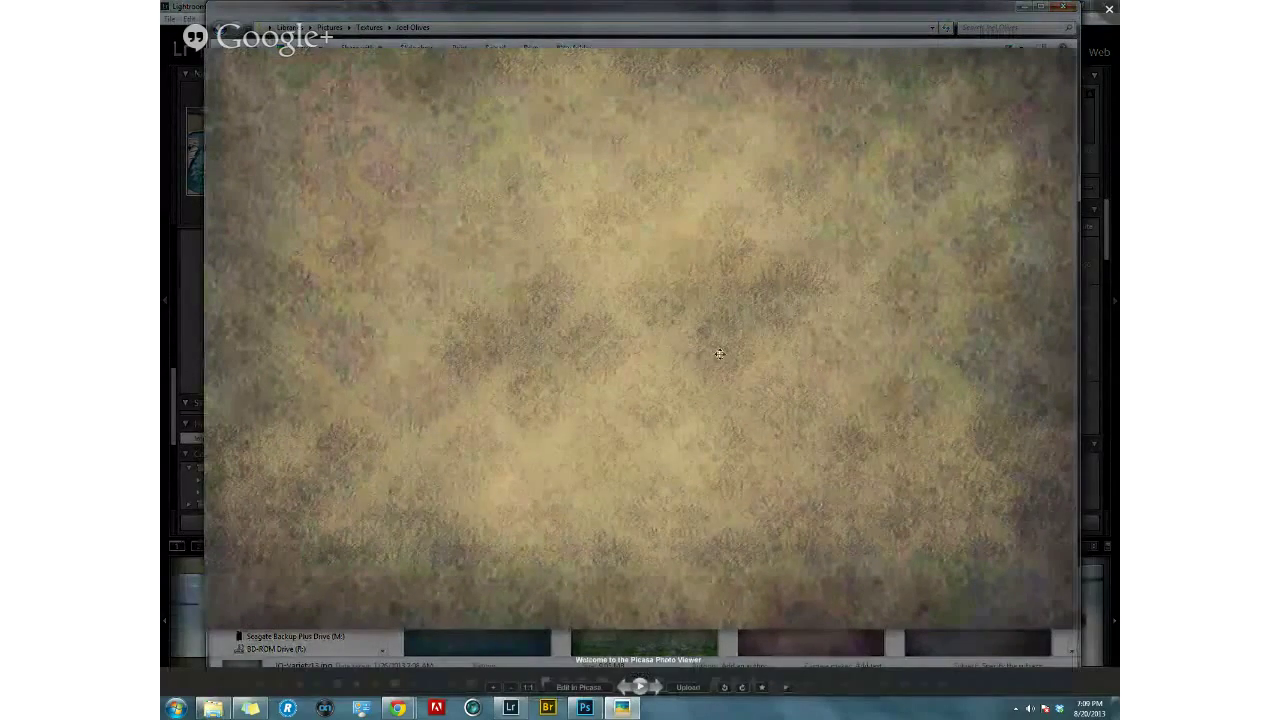
{"action": "left_click", "coordinate": [1109, 10]}
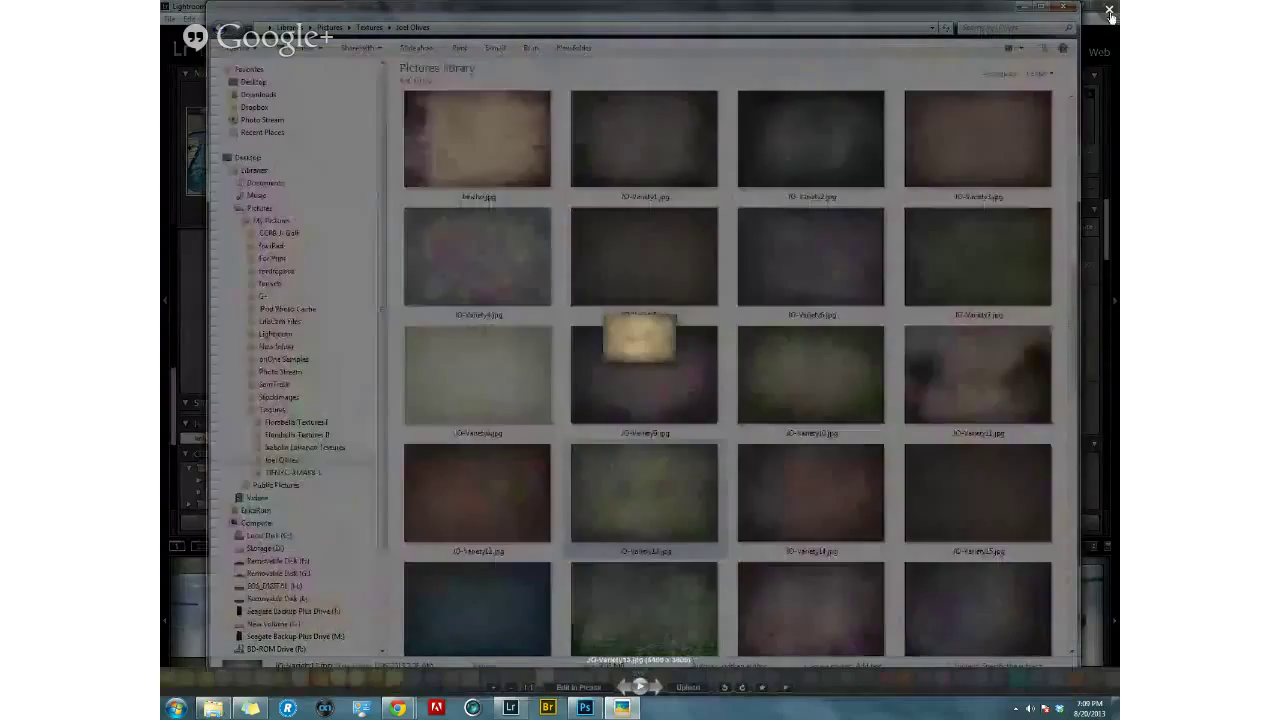
{"action": "left_click_drag", "start_coordinate": [1071, 200], "coordinate": [1072, 390]}
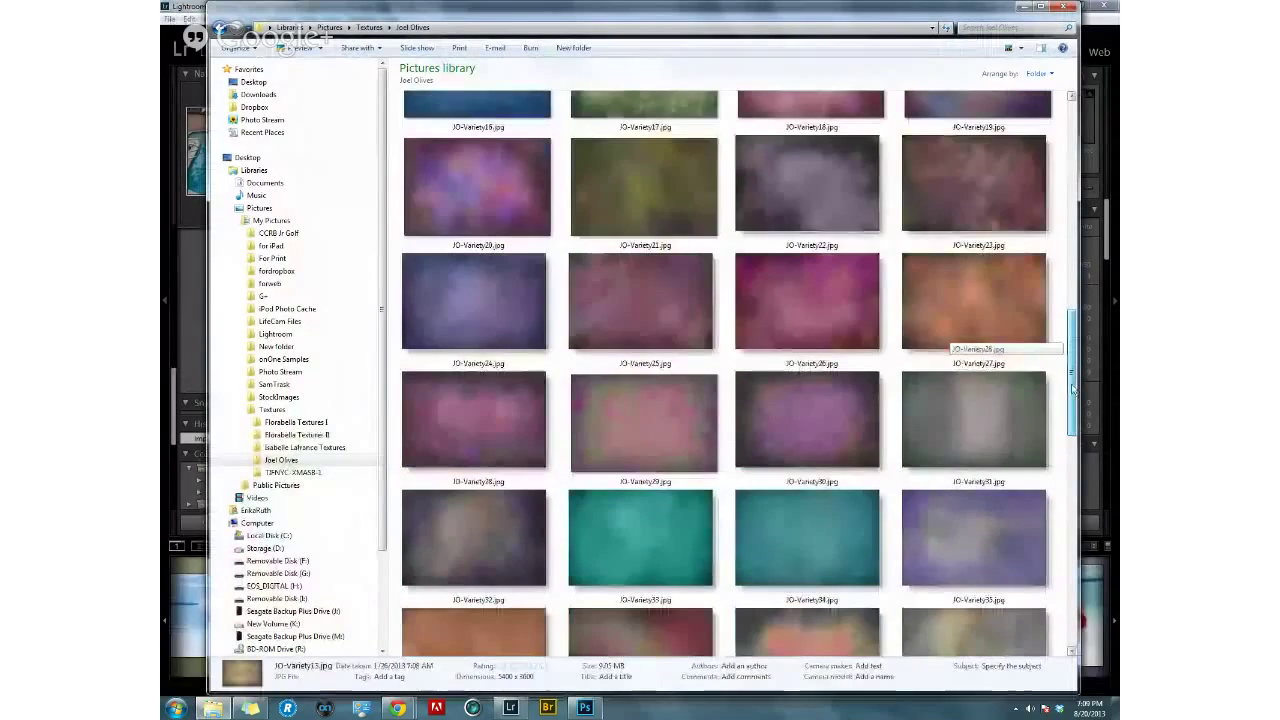
{"action": "scroll", "coordinate": [659, 446], "scroll_direction": "down", "scroll_amount": 1}
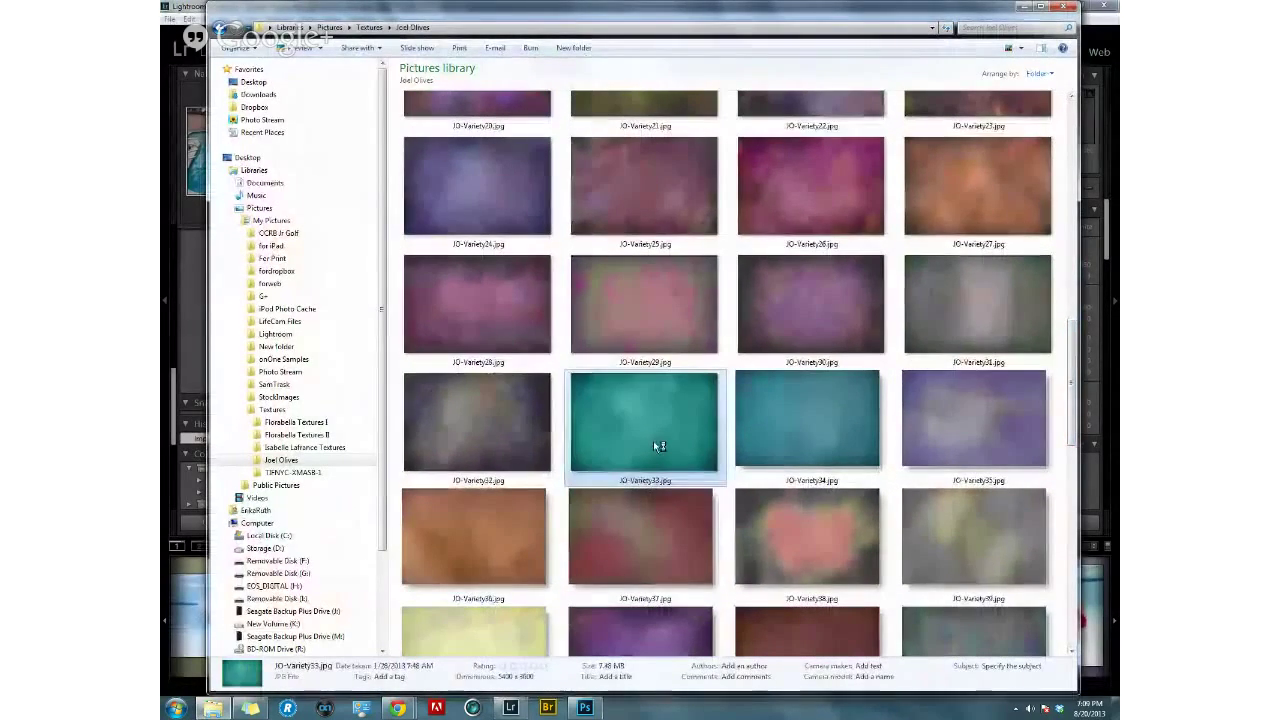
{"action": "double_click", "coordinate": [659, 446]}
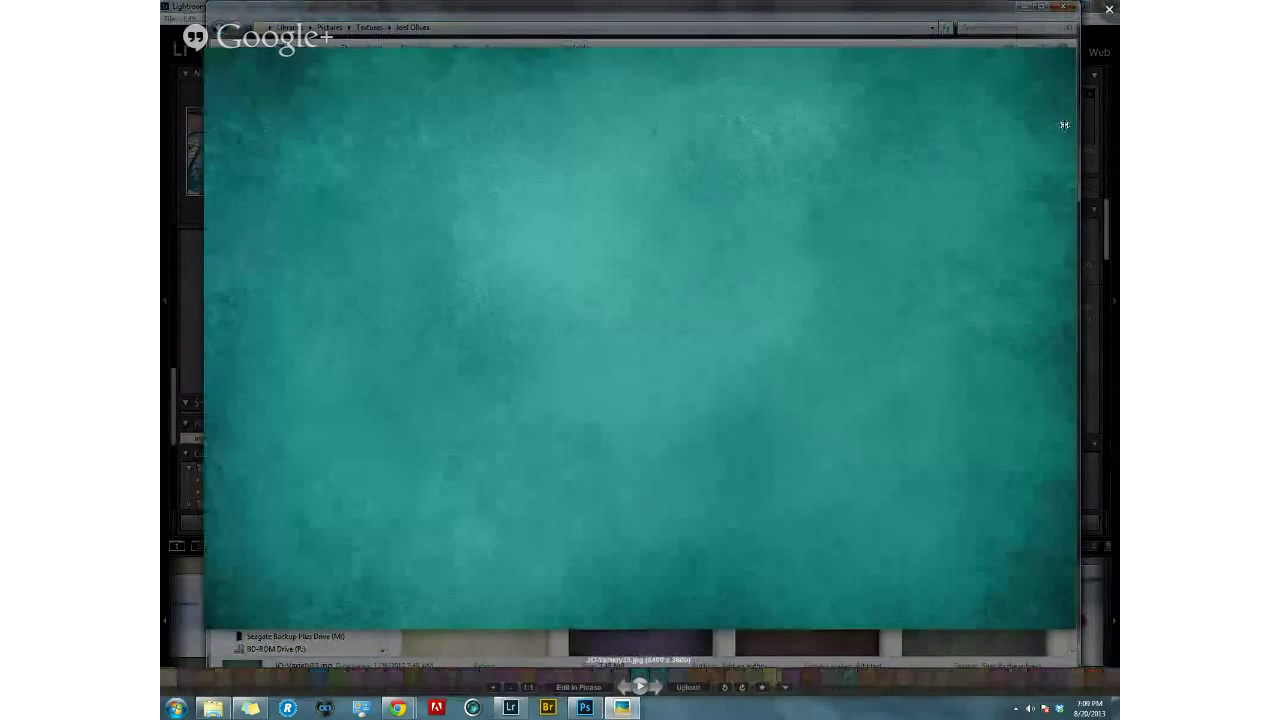
{"action": "left_click", "coordinate": [1109, 11]}
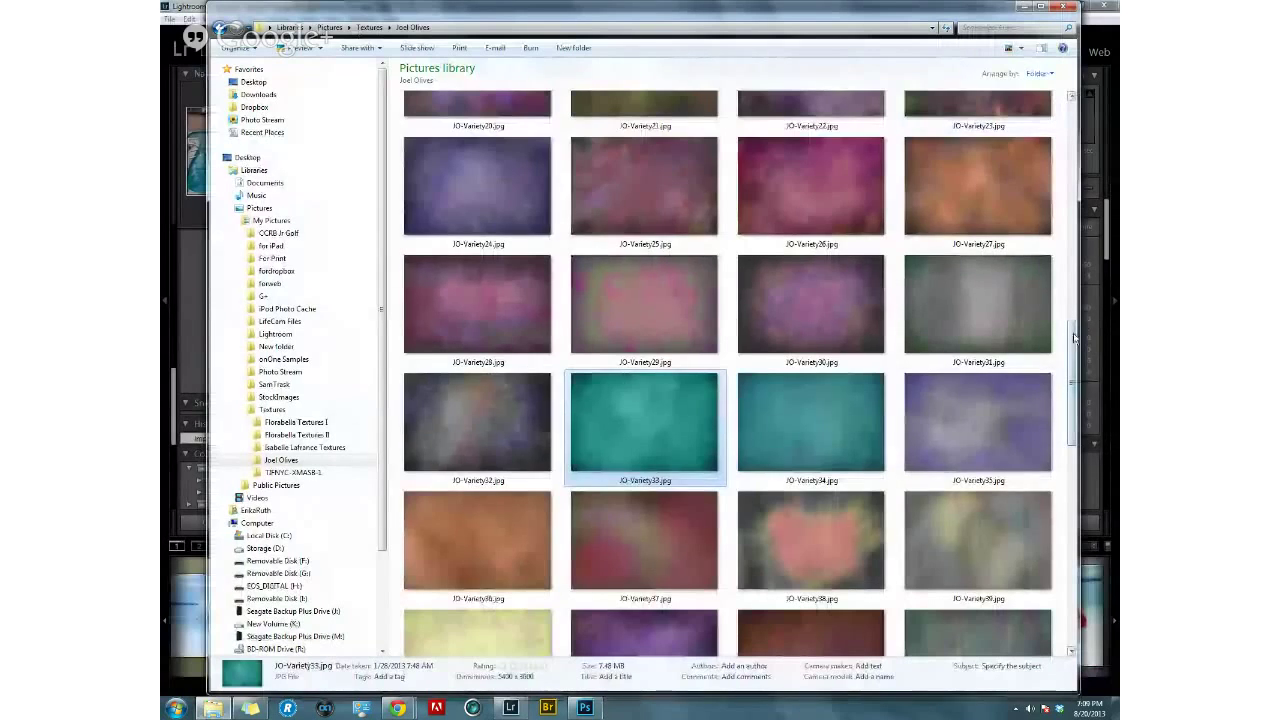
Preview the orange JO-Variety62.jpg and purple JO-Variety64.jpg textures at full size and look through the remaining thumbnails.
{"action": "left_click_drag", "start_coordinate": [1077, 342], "coordinate": [1077, 422]}
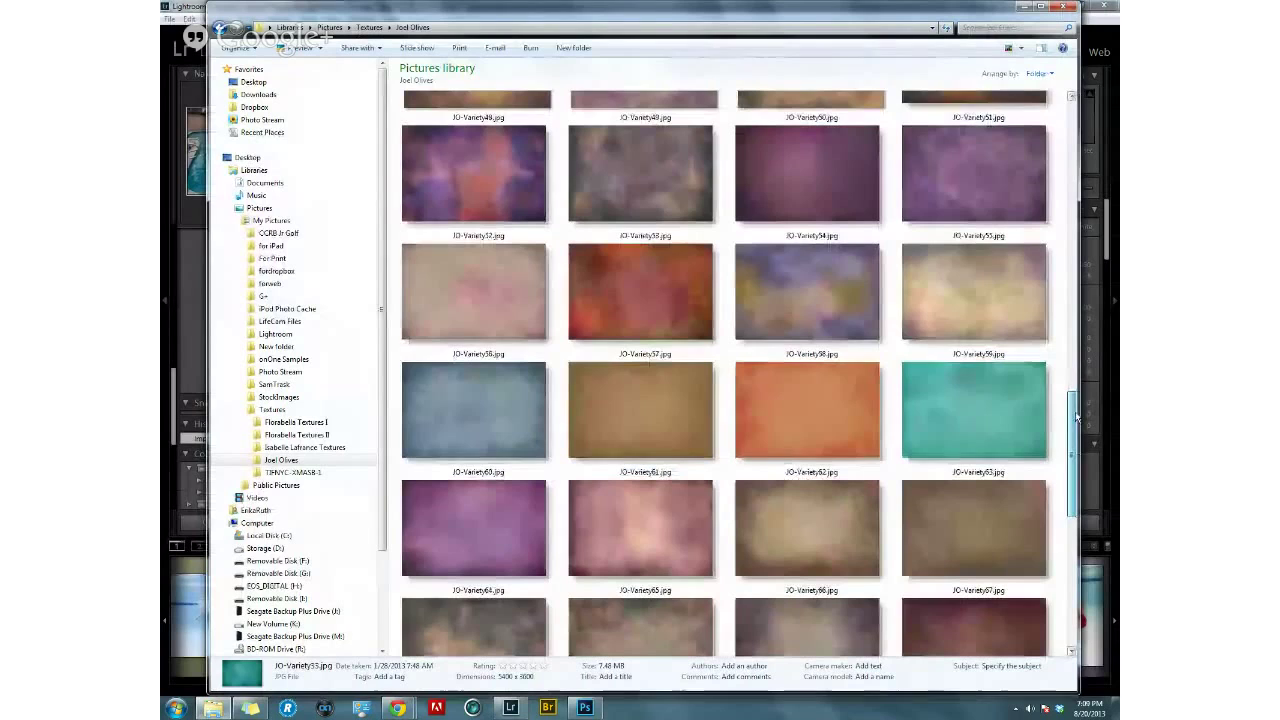
{"action": "left_click", "coordinate": [851, 424]}
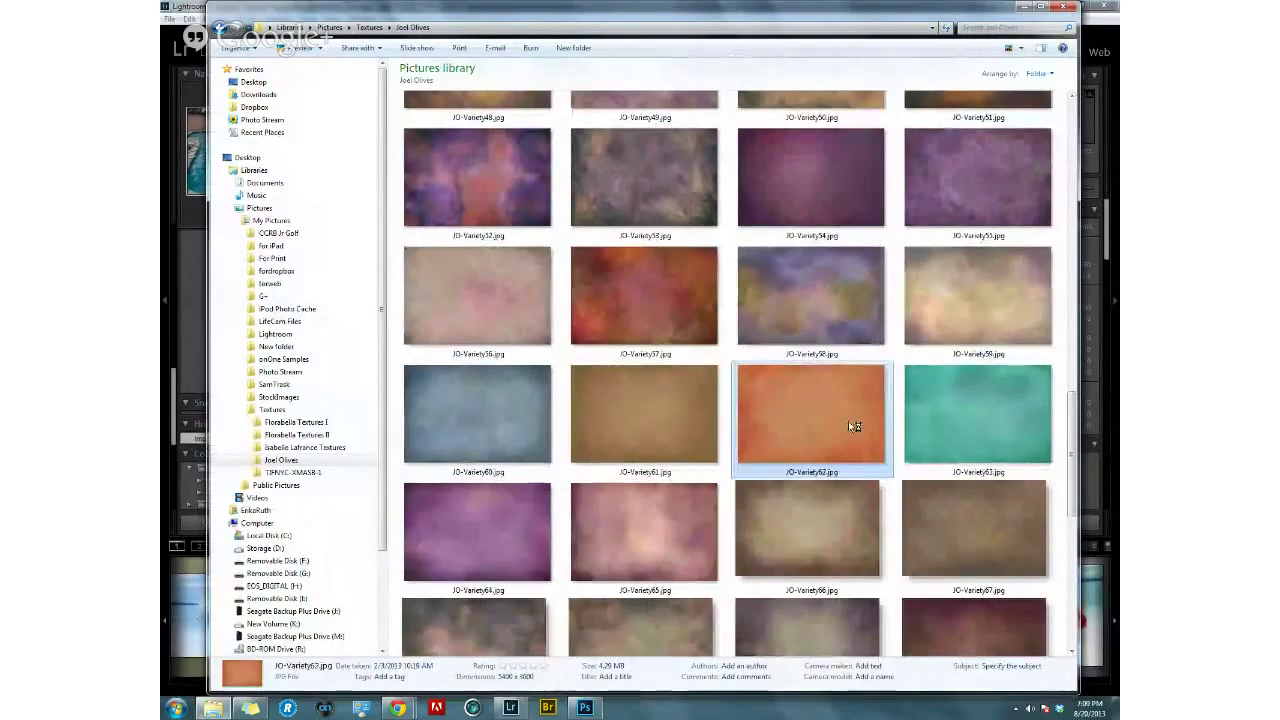
{"action": "double_click", "coordinate": [849, 425]}
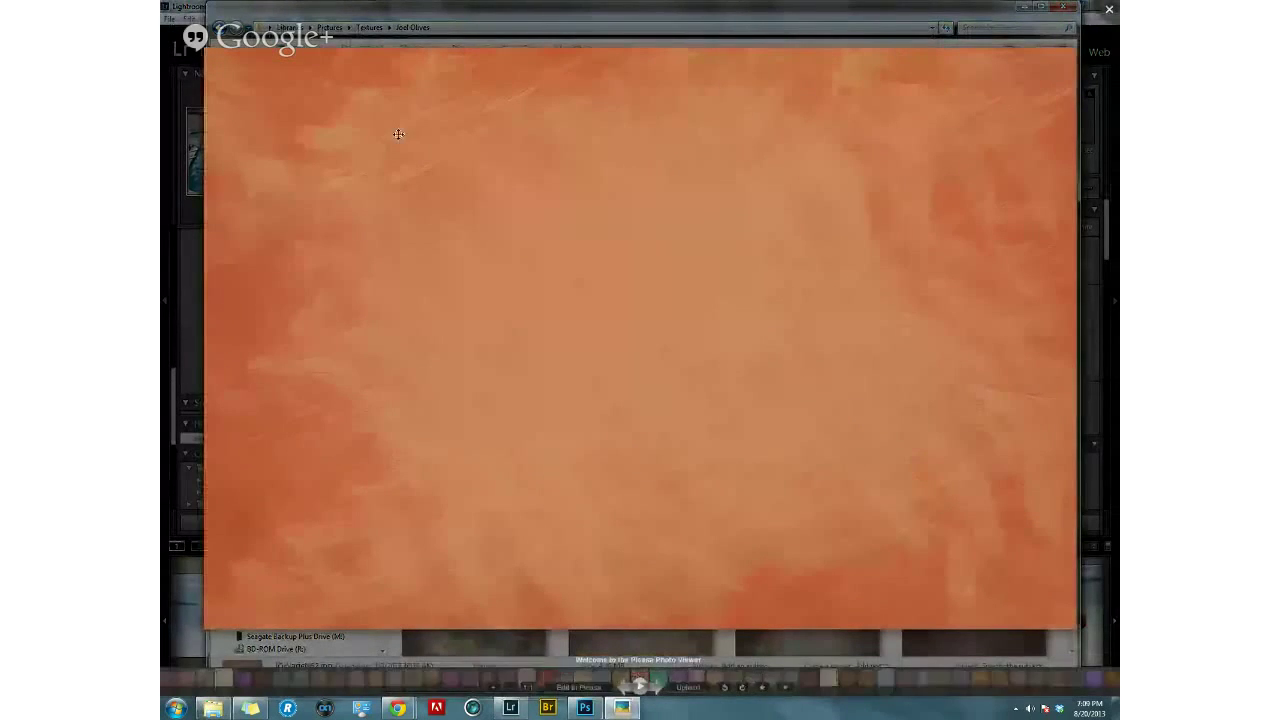
{"action": "key", "text": "Escape"}
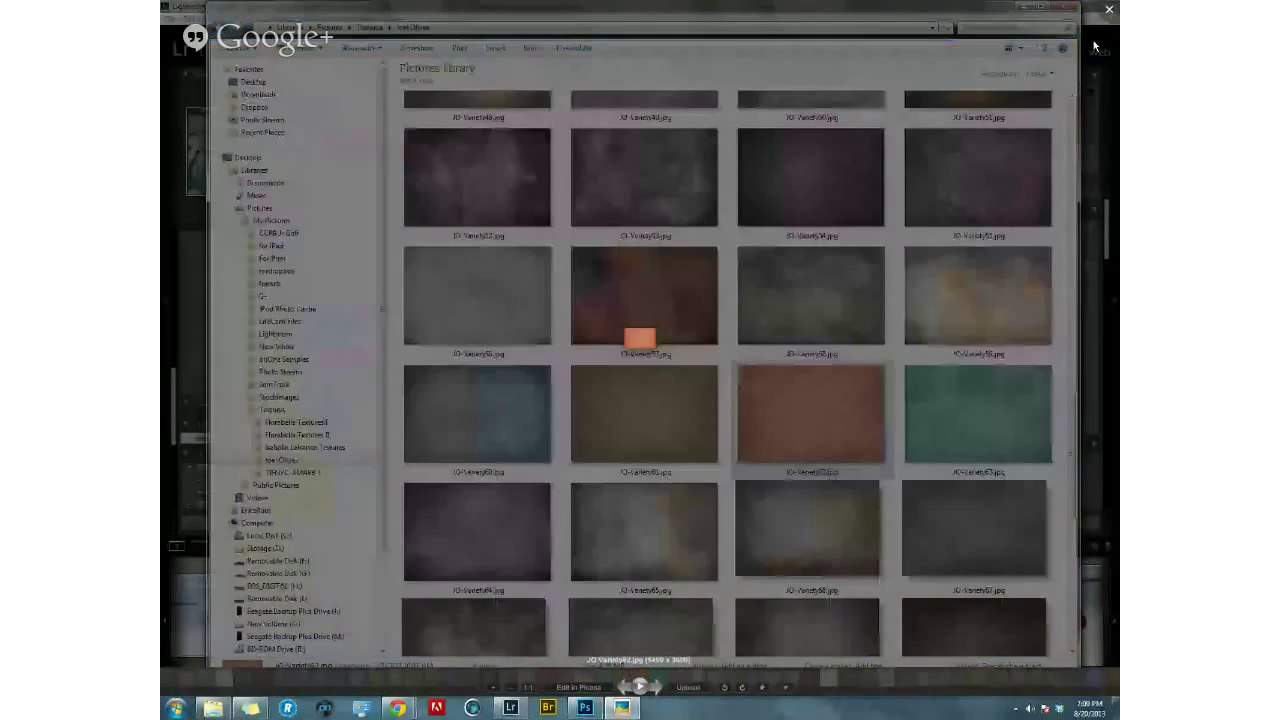
{"action": "left_click", "coordinate": [830, 520]}
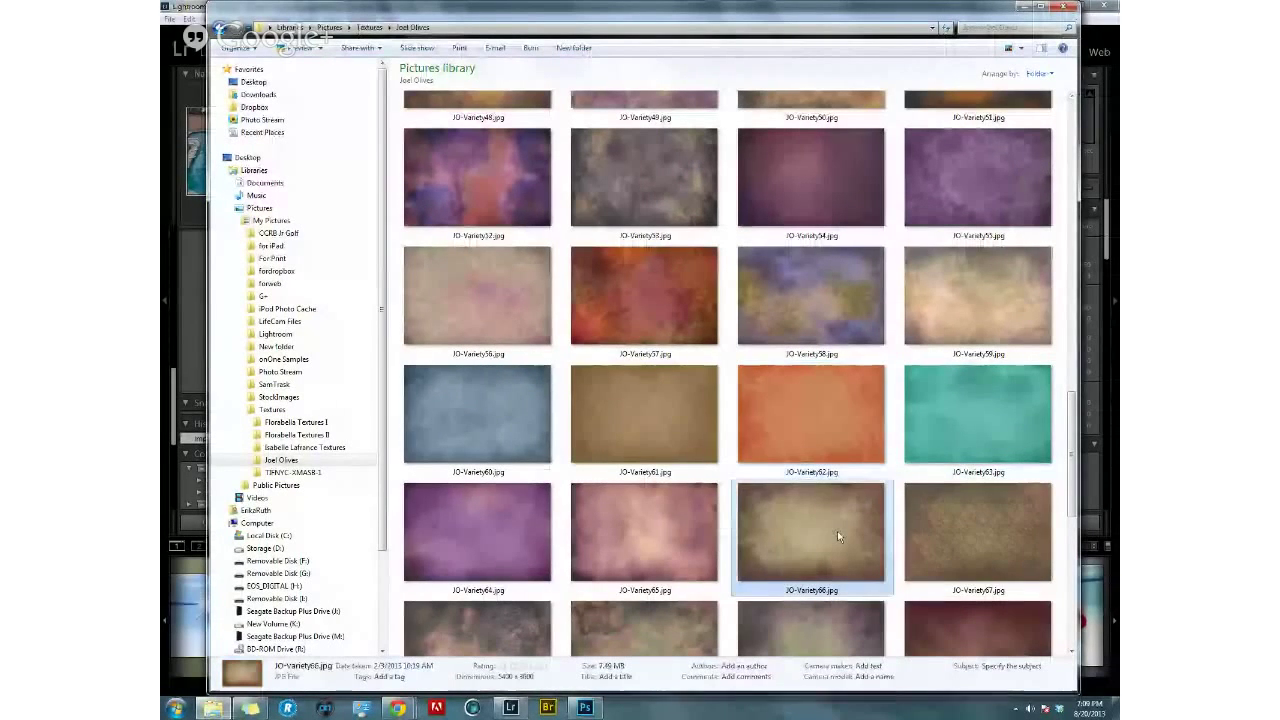
{"action": "double_click", "coordinate": [463, 557]}
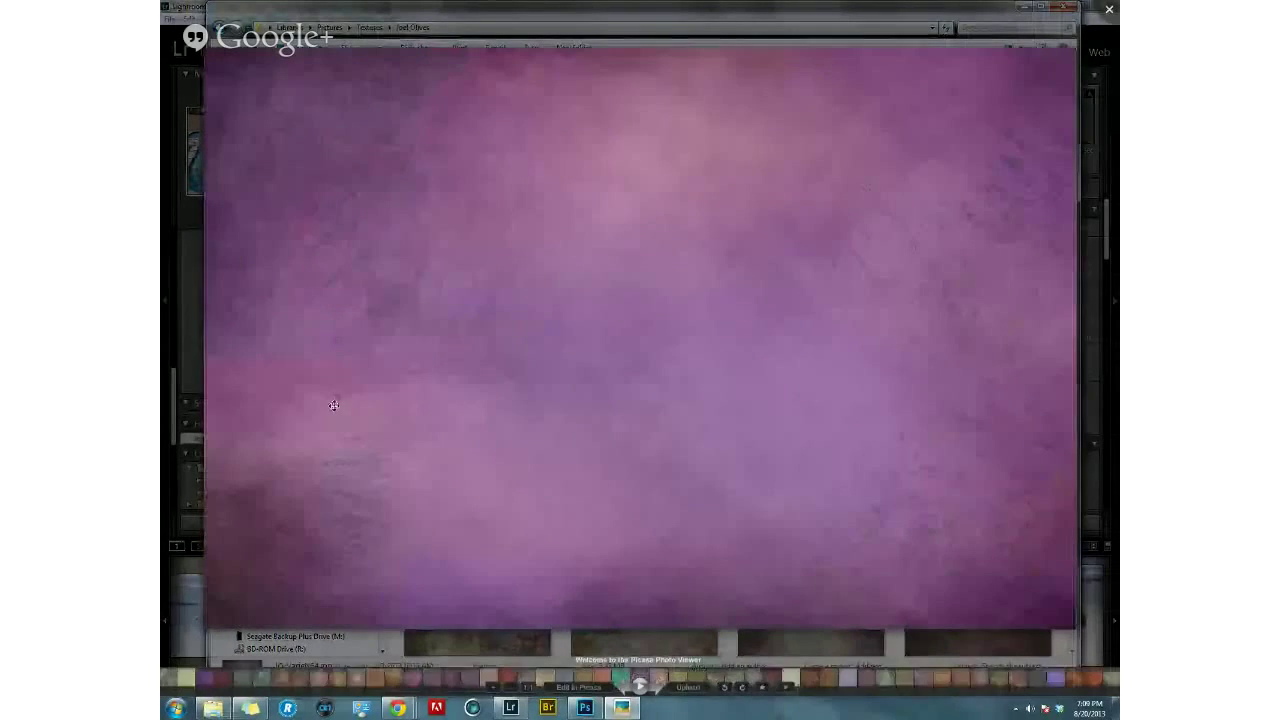
{"action": "left_click", "coordinate": [1109, 12]}
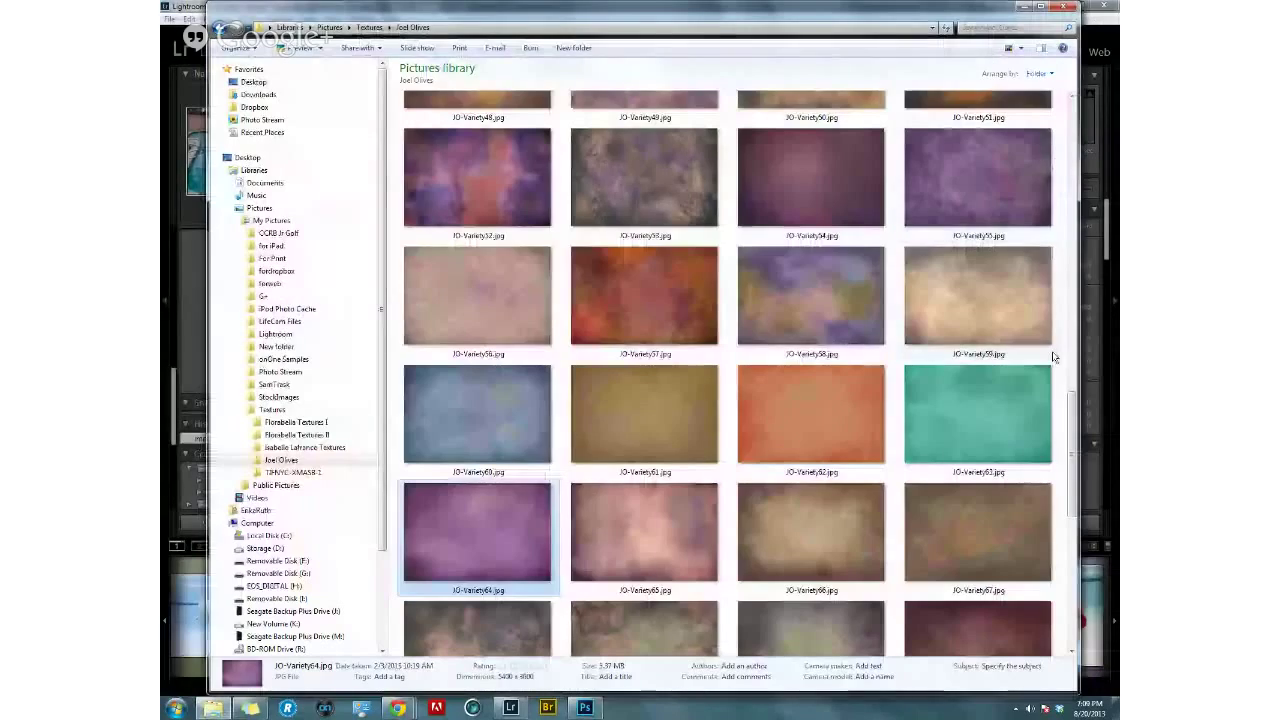
{"action": "scroll", "coordinate": [1066, 471], "scroll_direction": "down", "scroll_amount": 3}
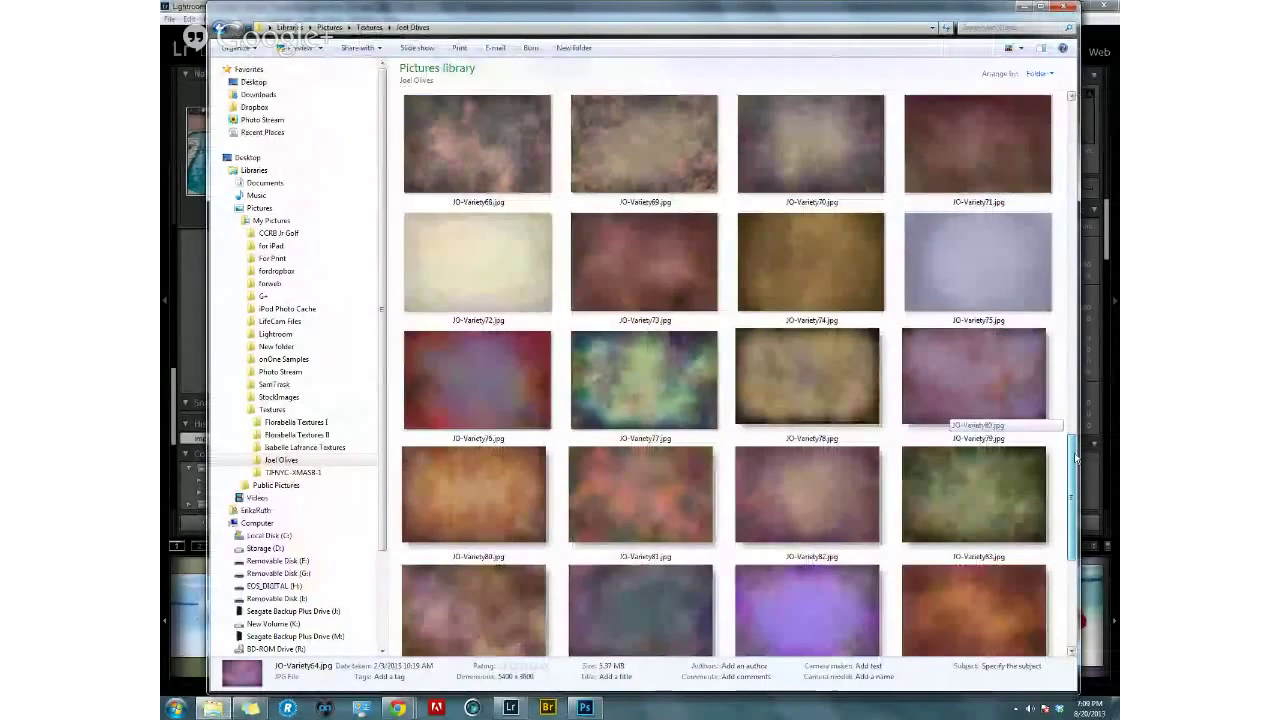
{"action": "scroll", "coordinate": [1075, 450], "scroll_direction": "down", "scroll_amount": 1}
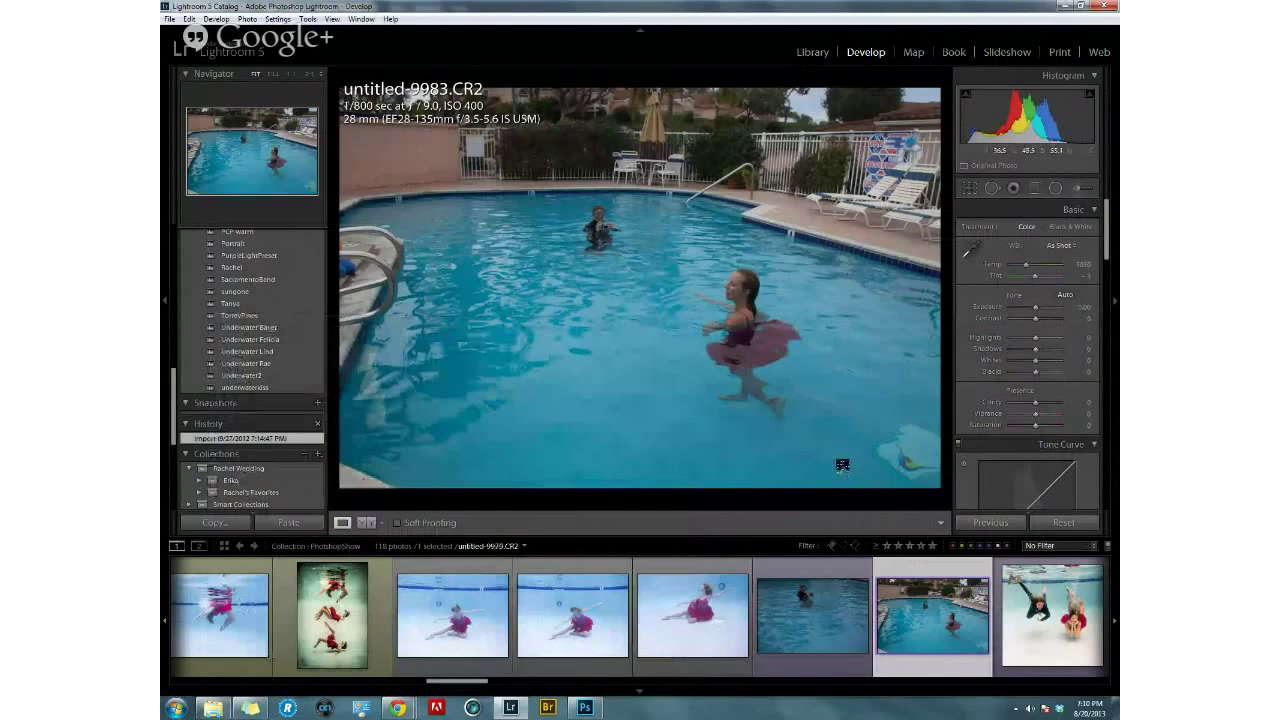
In Lightroom, view the pool photos untitled-9979.CR2 and untitled-1291.CR2 from the collection's filmstrip.
{"action": "left_click", "coordinate": [812, 612]}
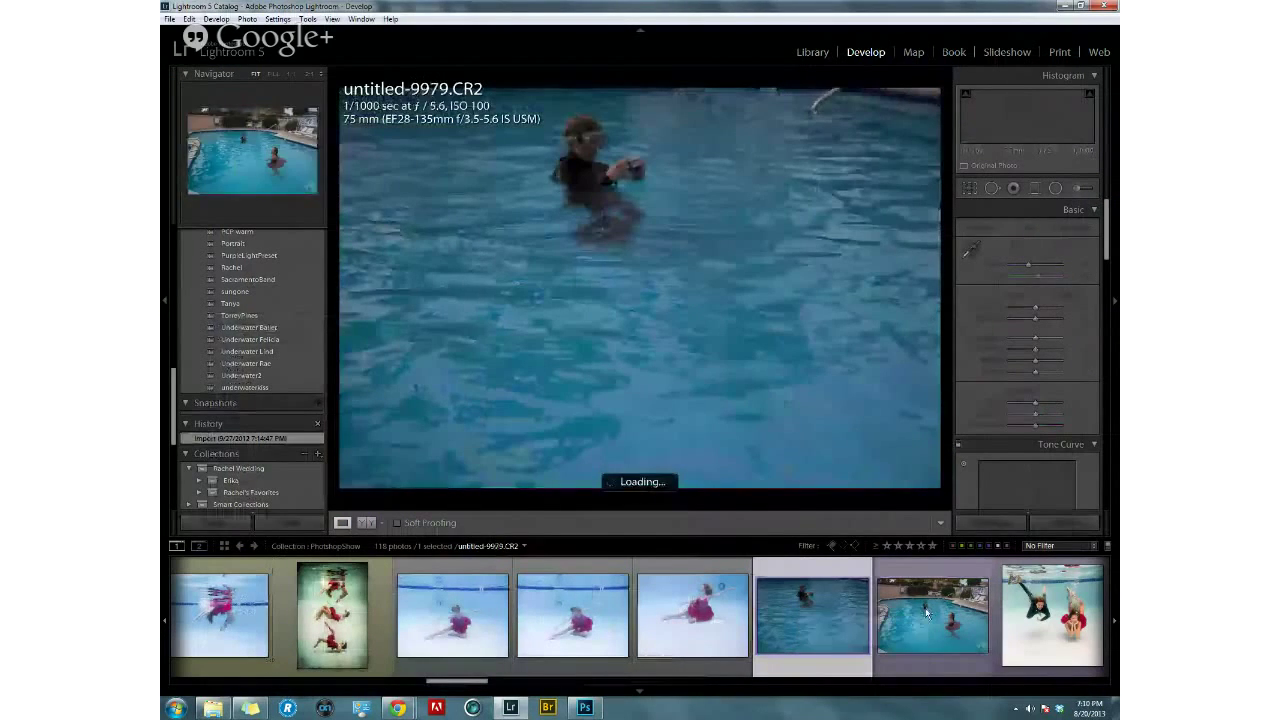
{"action": "left_click_drag", "start_coordinate": [479, 681], "coordinate": [509, 681]}
{"action": "left_click", "coordinate": [745, 598]}
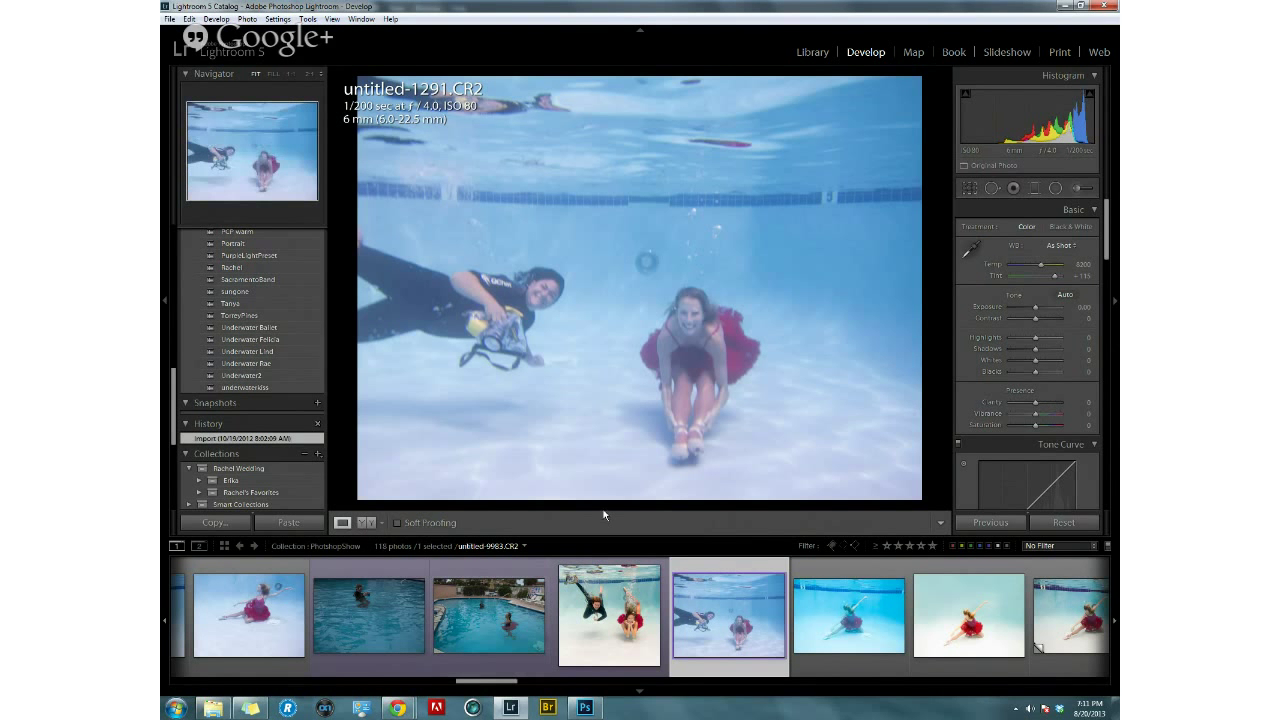
{"action": "left_click_drag", "start_coordinate": [498, 681], "coordinate": [577, 677]}
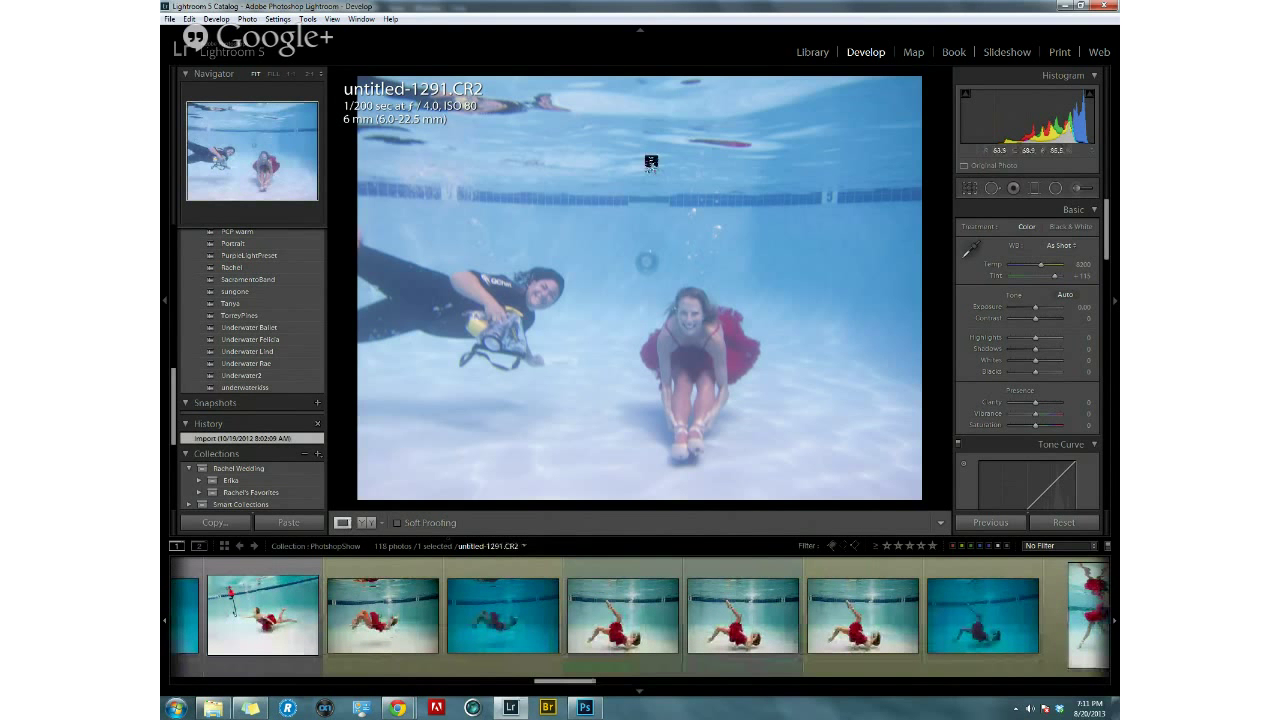
Show the collection as a grid in the Library module and open its last photo, _MG_5256.CR2, in Loupe view.
{"action": "left_click", "coordinate": [815, 52]}
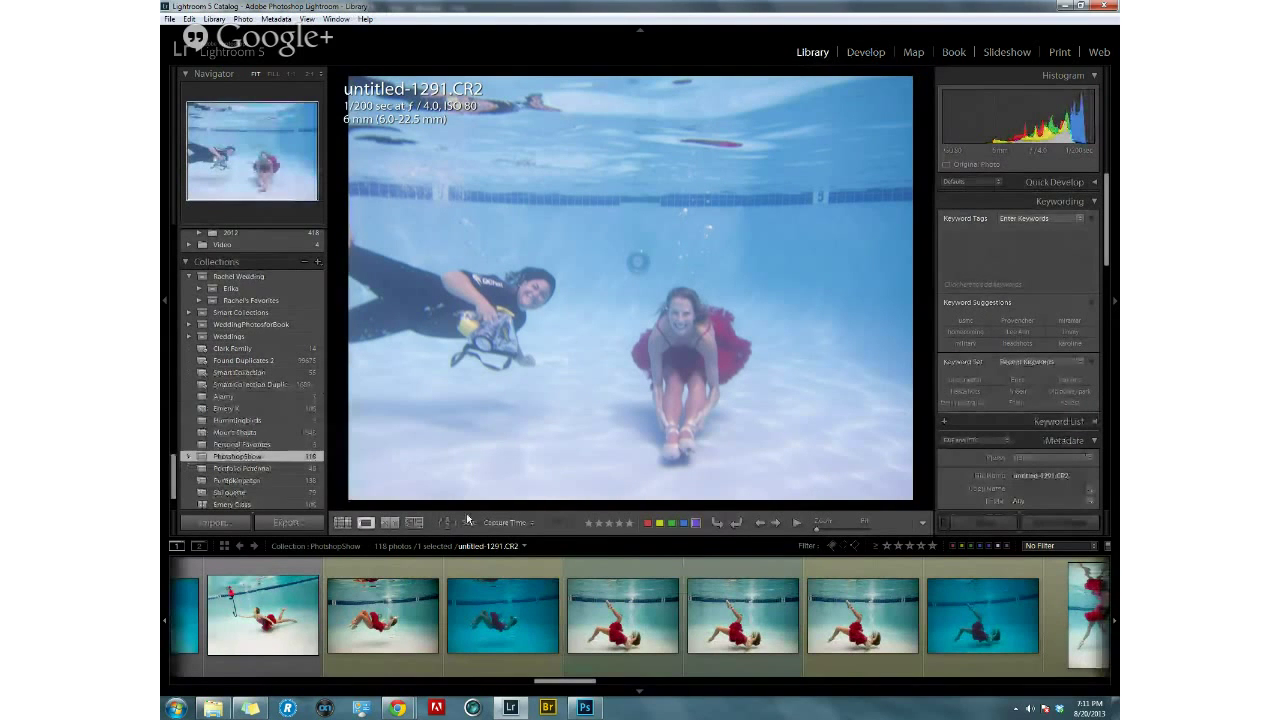
{"action": "left_click", "coordinate": [345, 524]}
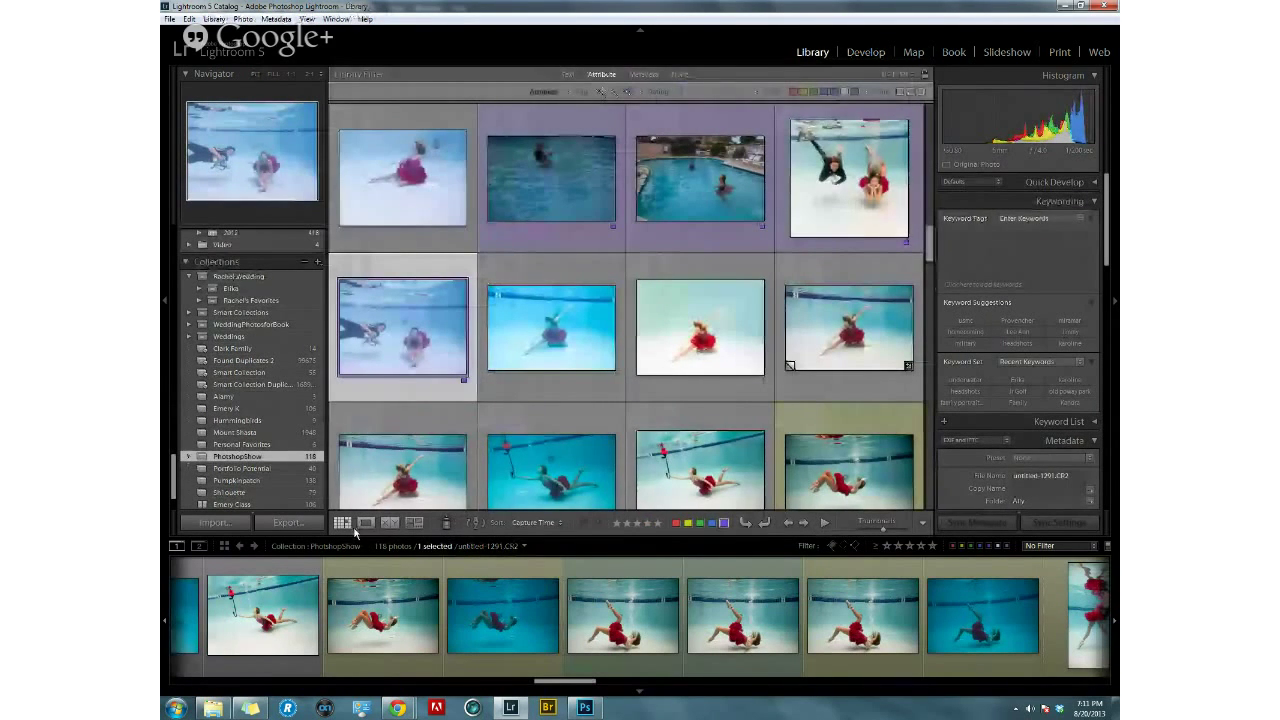
{"action": "left_click_drag", "start_coordinate": [930, 236], "coordinate": [931, 406]}
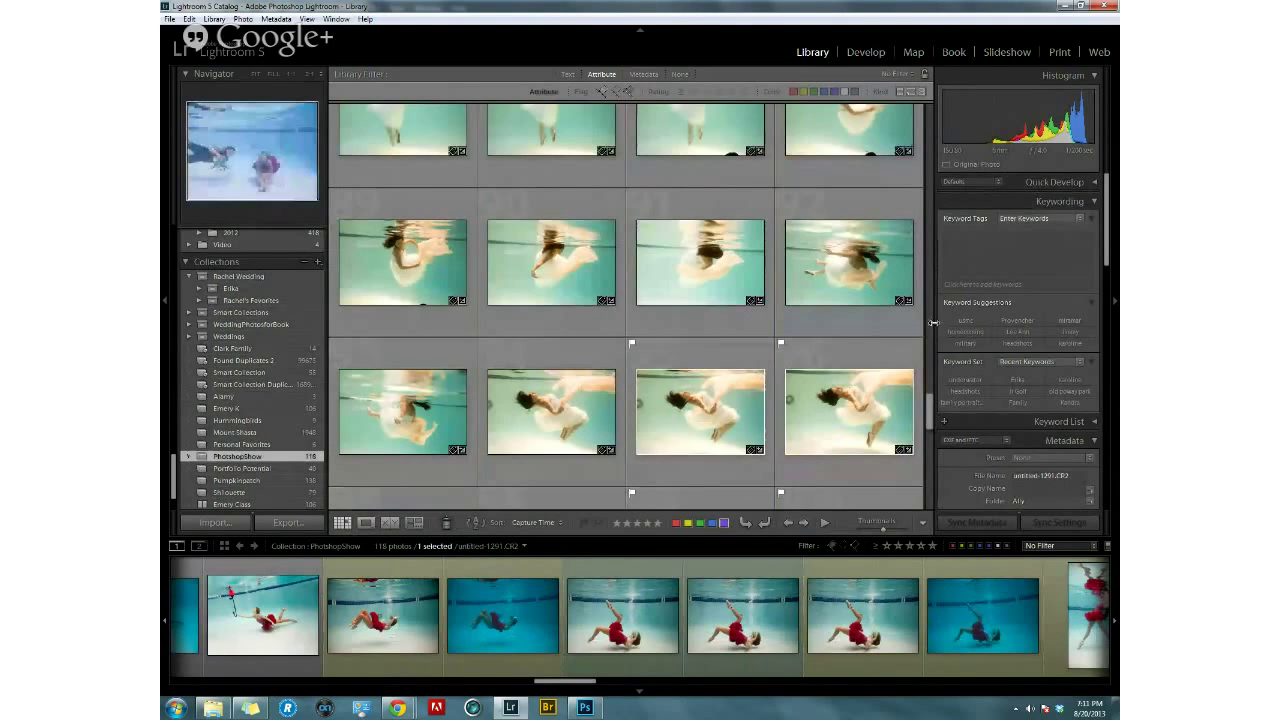
{"action": "left_click_drag", "start_coordinate": [932, 412], "coordinate": [934, 490]}
{"action": "left_click", "coordinate": [591, 446]}
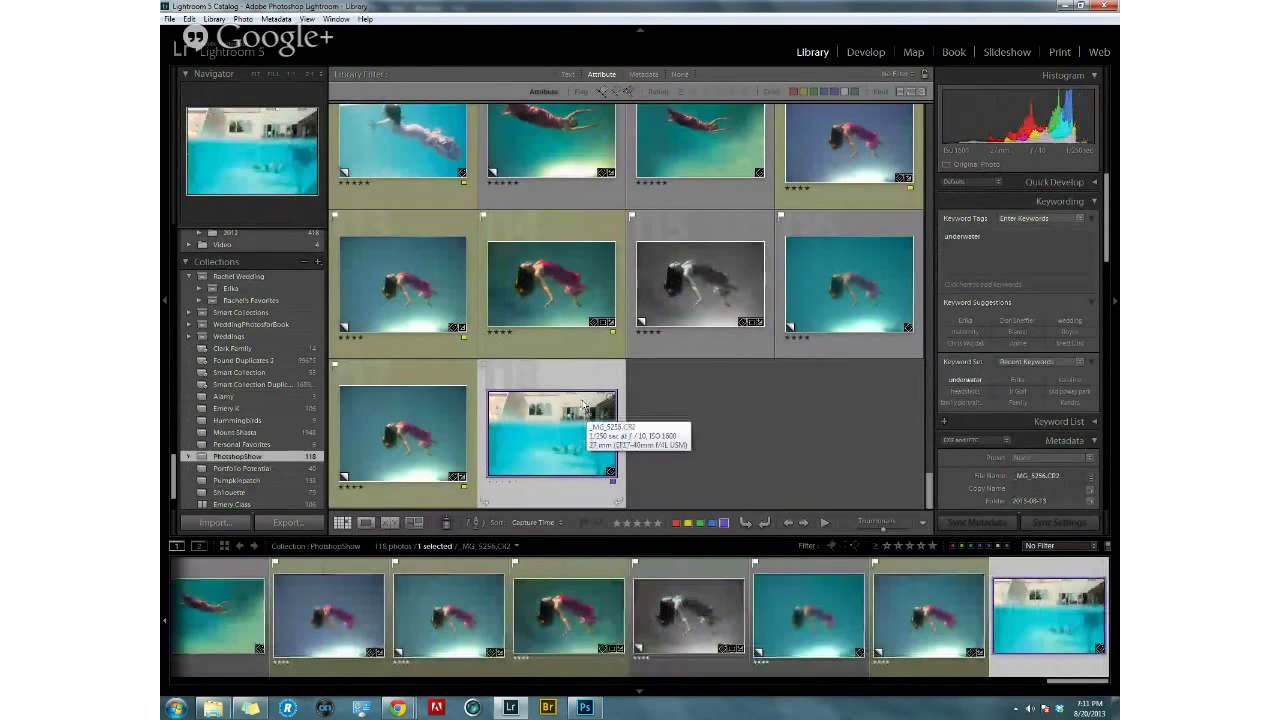
{"action": "left_click", "coordinate": [367, 523]}
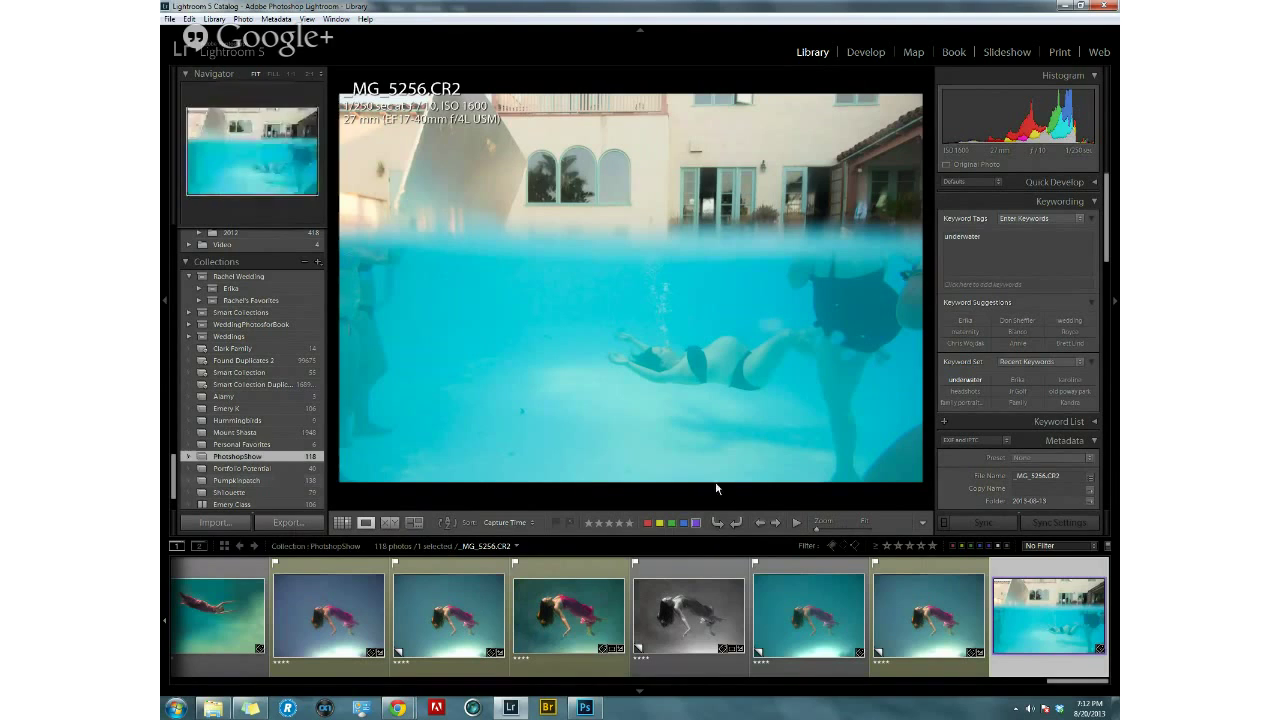
Return to the Library grid, find the pool photo untitled-0001.JPG among the earlier images and open it in Loupe view.
{"action": "left_click", "coordinate": [342, 522]}
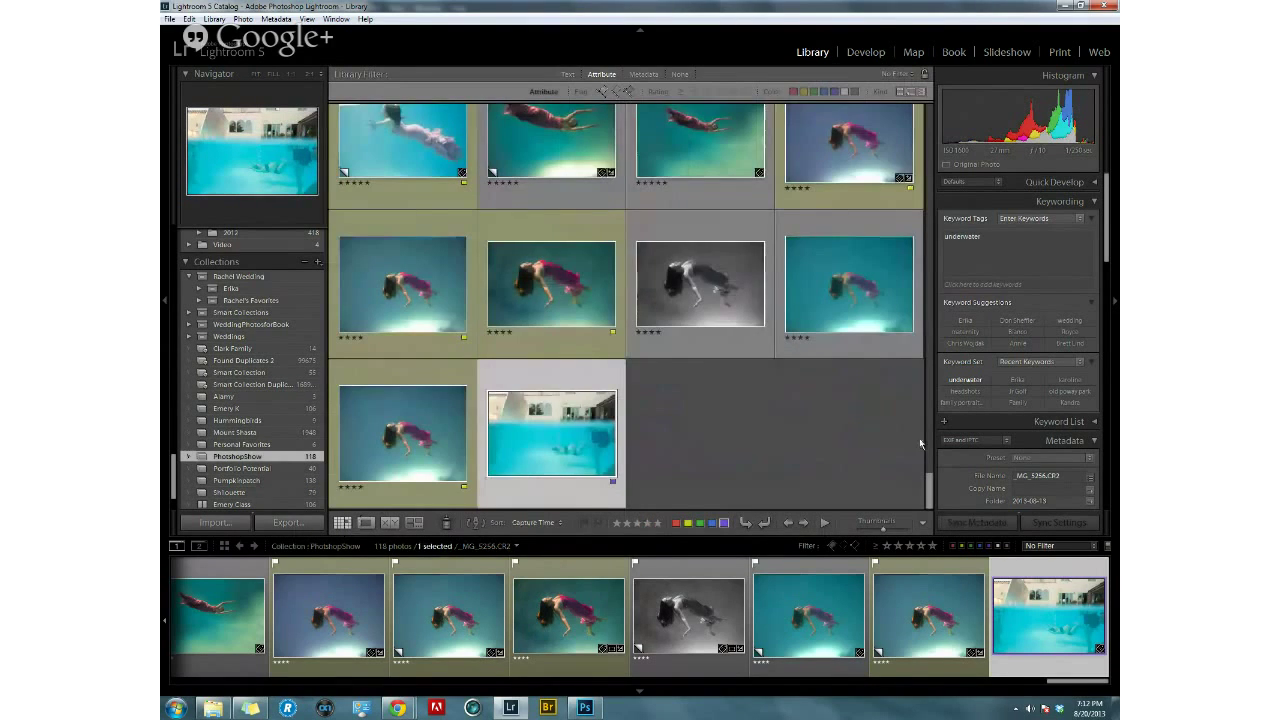
{"action": "scroll", "coordinate": [919, 438], "scroll_direction": "up", "scroll_amount": 3}
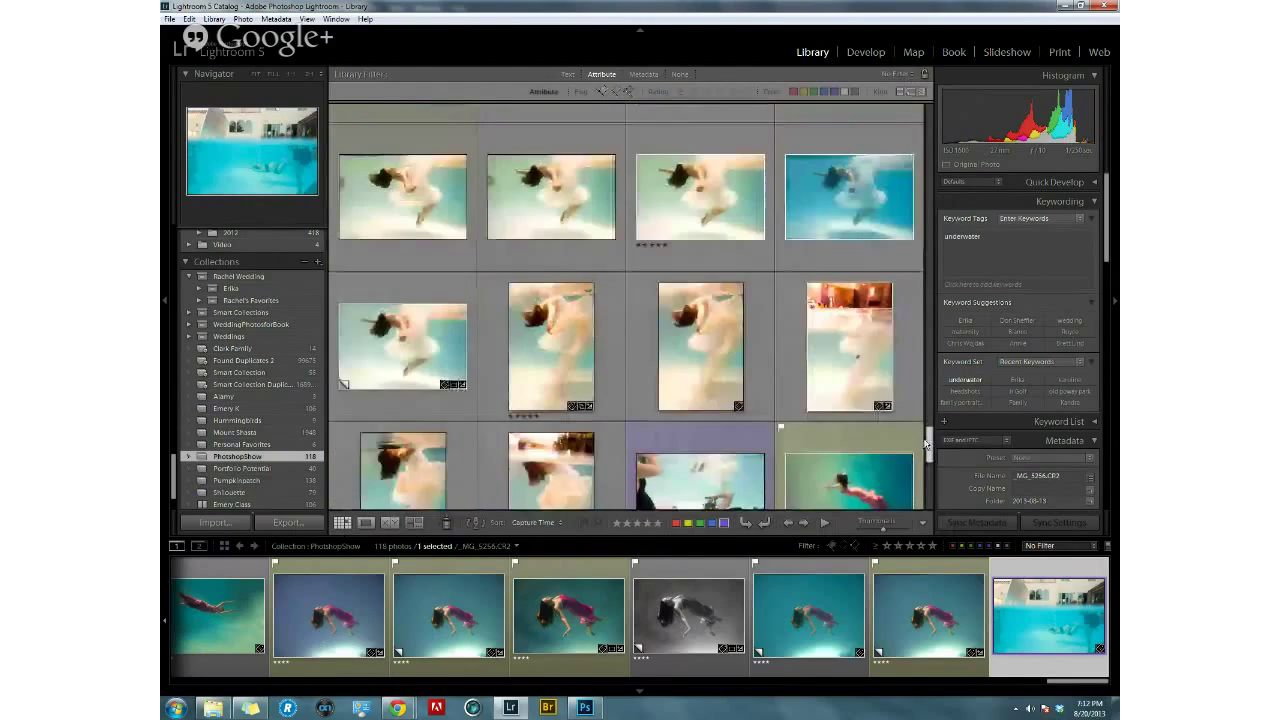
{"action": "left_click_drag", "start_coordinate": [928, 462], "coordinate": [929, 286]}
{"action": "left_click", "coordinate": [880, 389]}
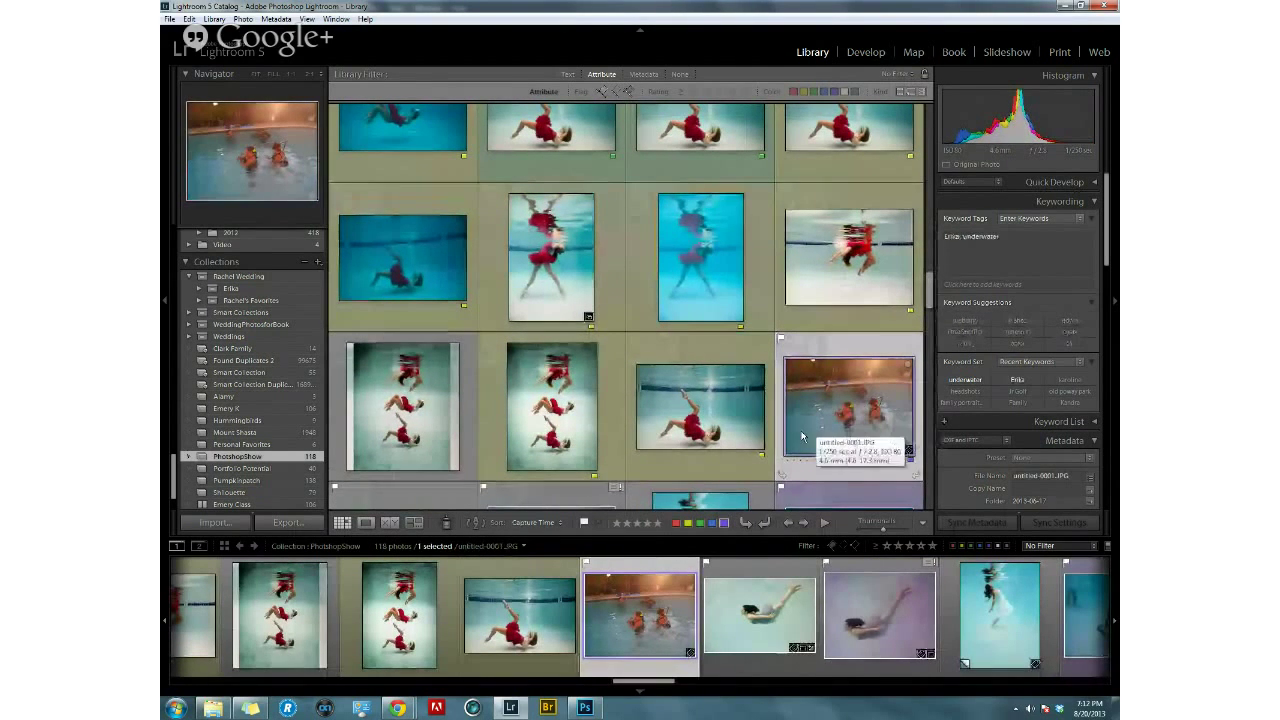
{"action": "left_click", "coordinate": [367, 523]}
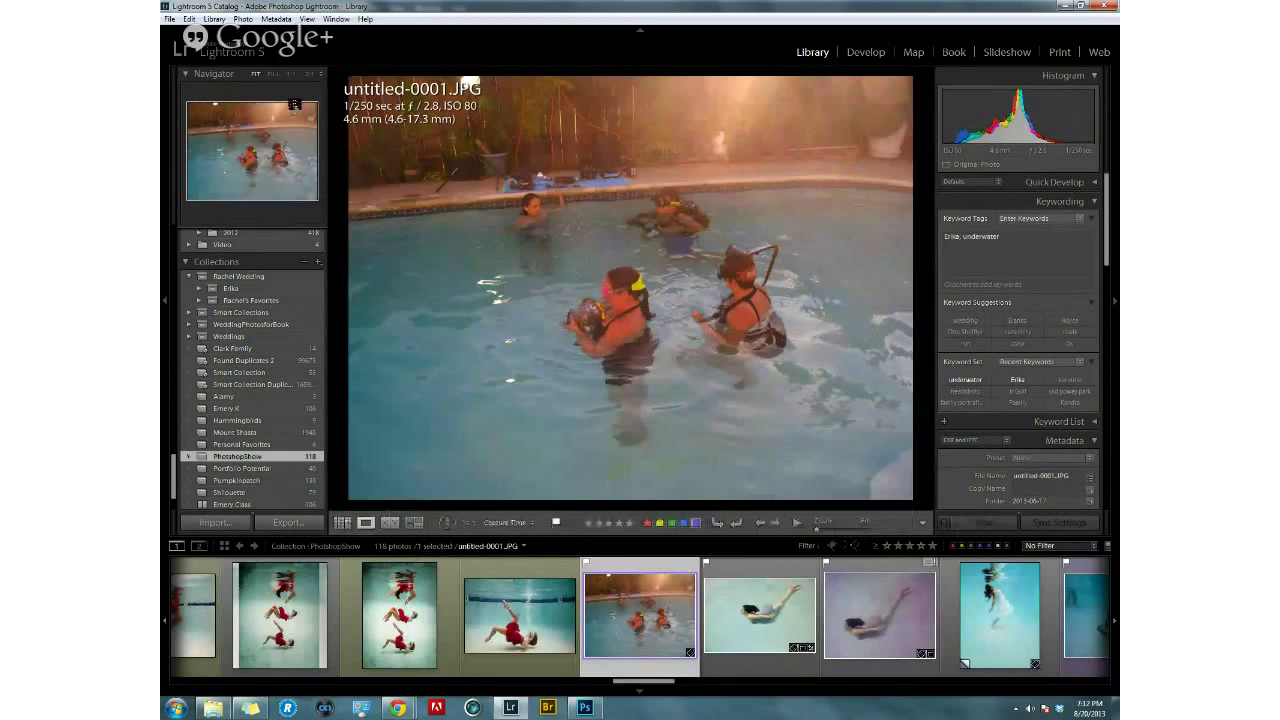
View untitled-0094-Edit-Edit.tif Copy 1 in full, and examine the model's face and tattooed arm at 1:1.
{"action": "left_click", "coordinate": [287, 72]}
{"action": "key", "text": "z"}
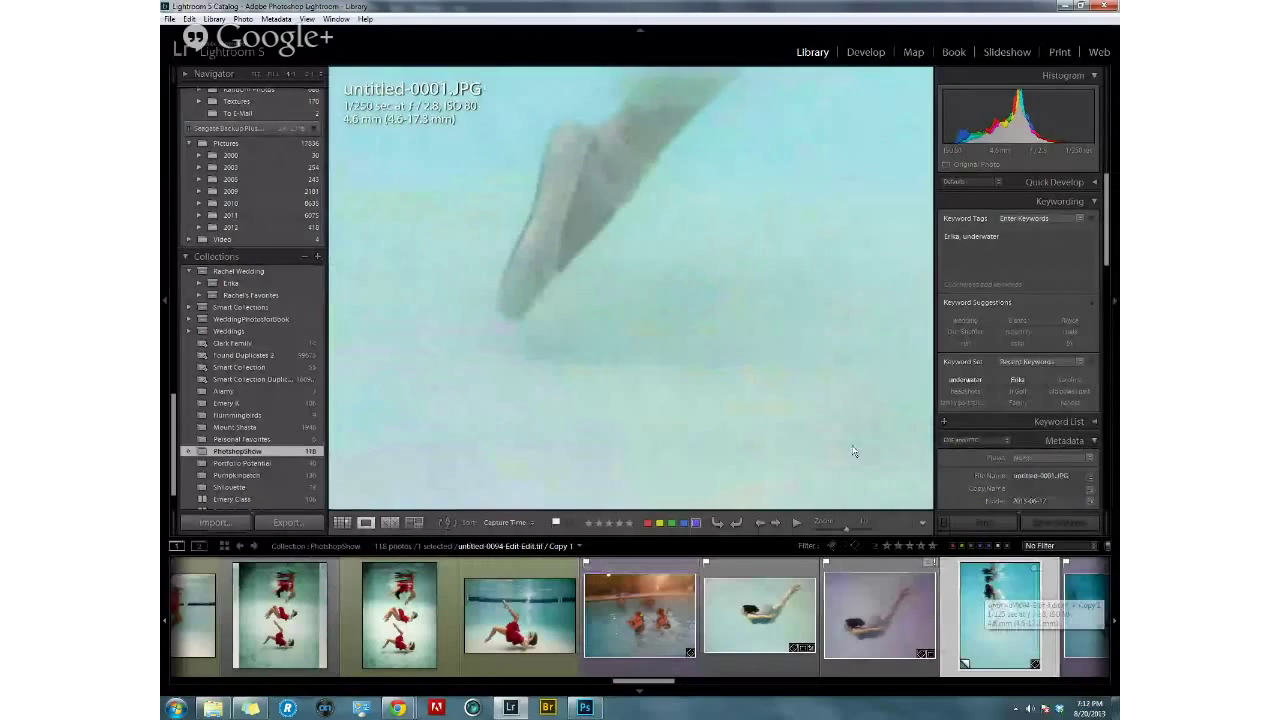
{"action": "left_click", "coordinate": [717, 358]}
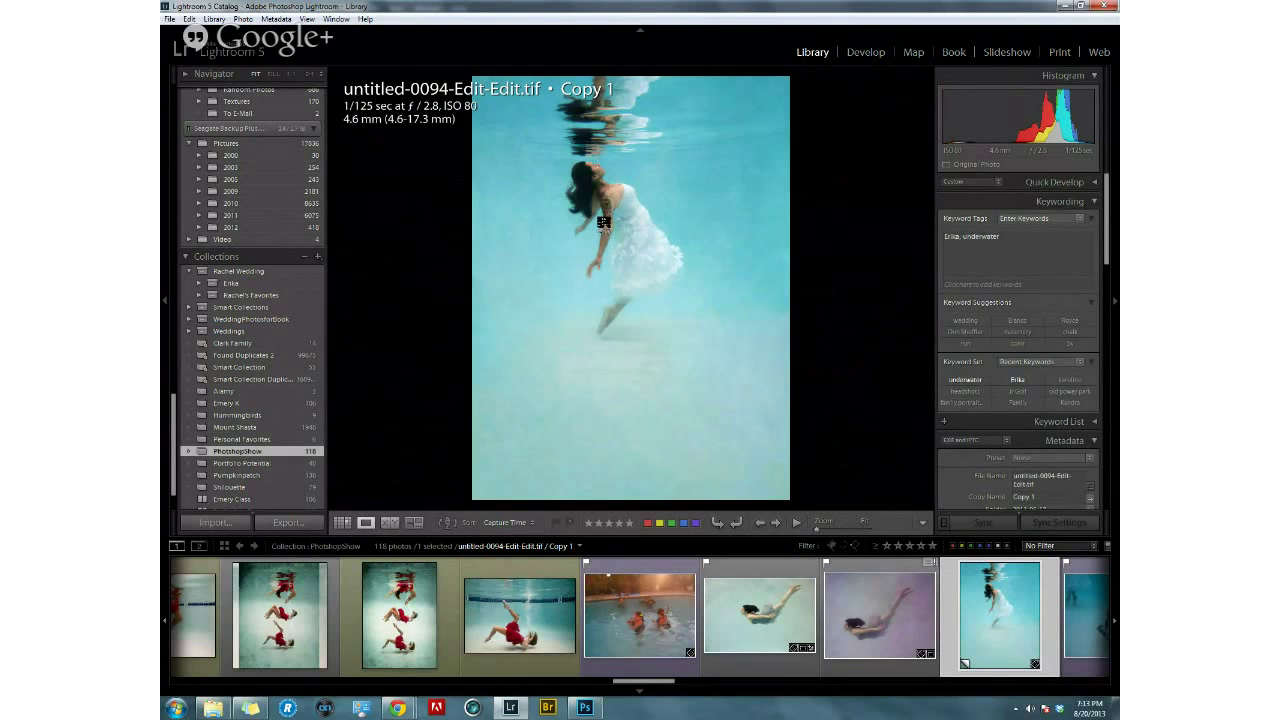
{"action": "left_click", "coordinate": [591, 201]}
{"action": "left_click_drag", "start_coordinate": [609, 194], "coordinate": [551, 452]}
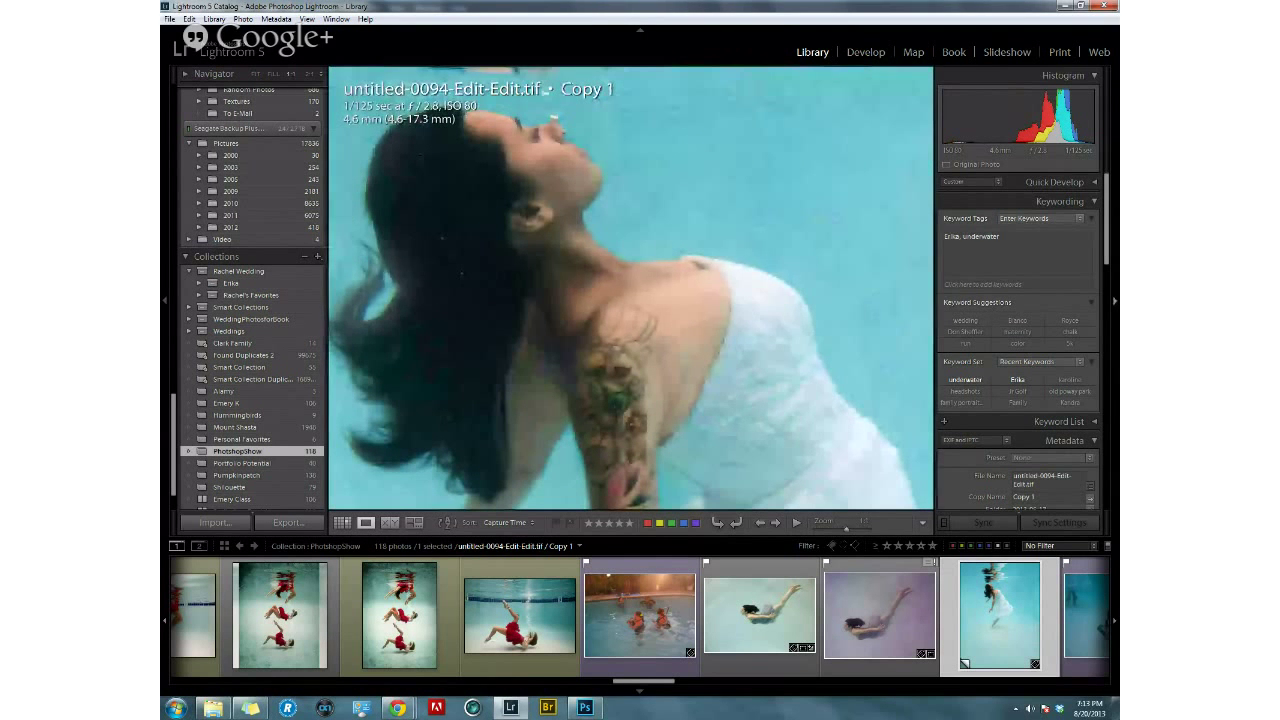
Hide the side panels and filmstrip to examine the enlarged photo, fit it to the view and bring back the filmstrip.
{"action": "left_click", "coordinate": [1115, 301]}
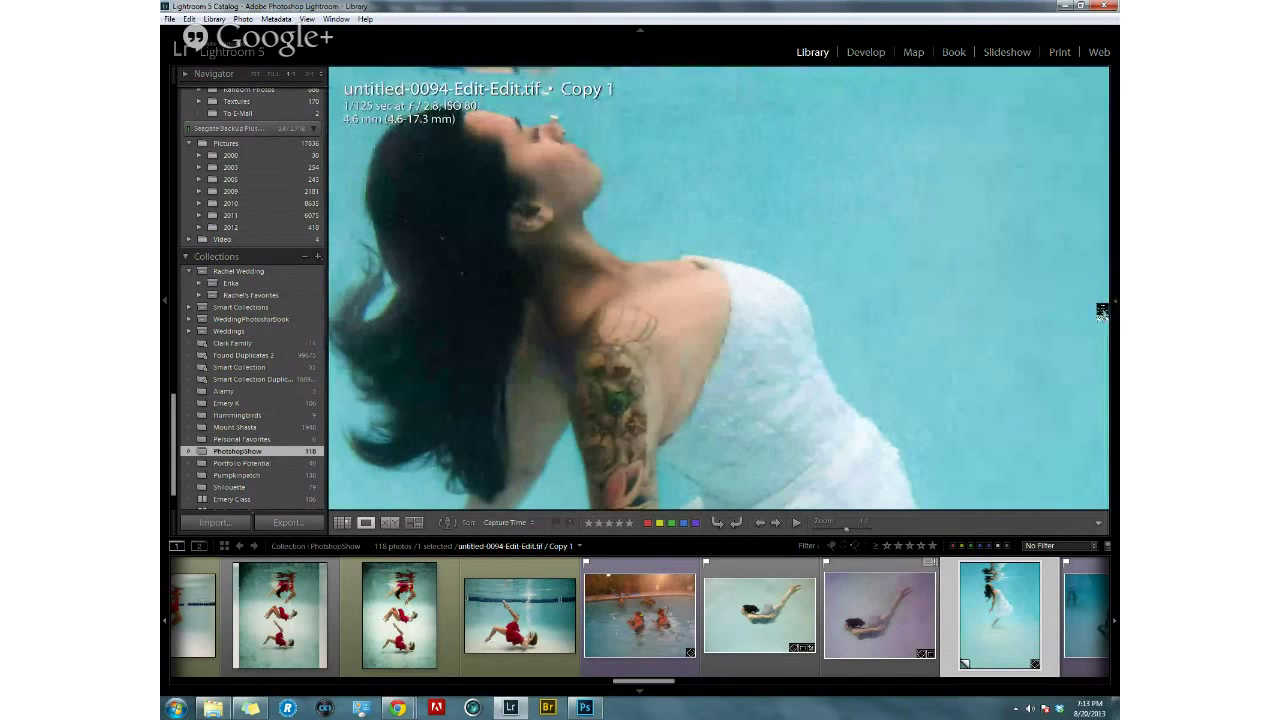
{"action": "left_click", "coordinate": [165, 302]}
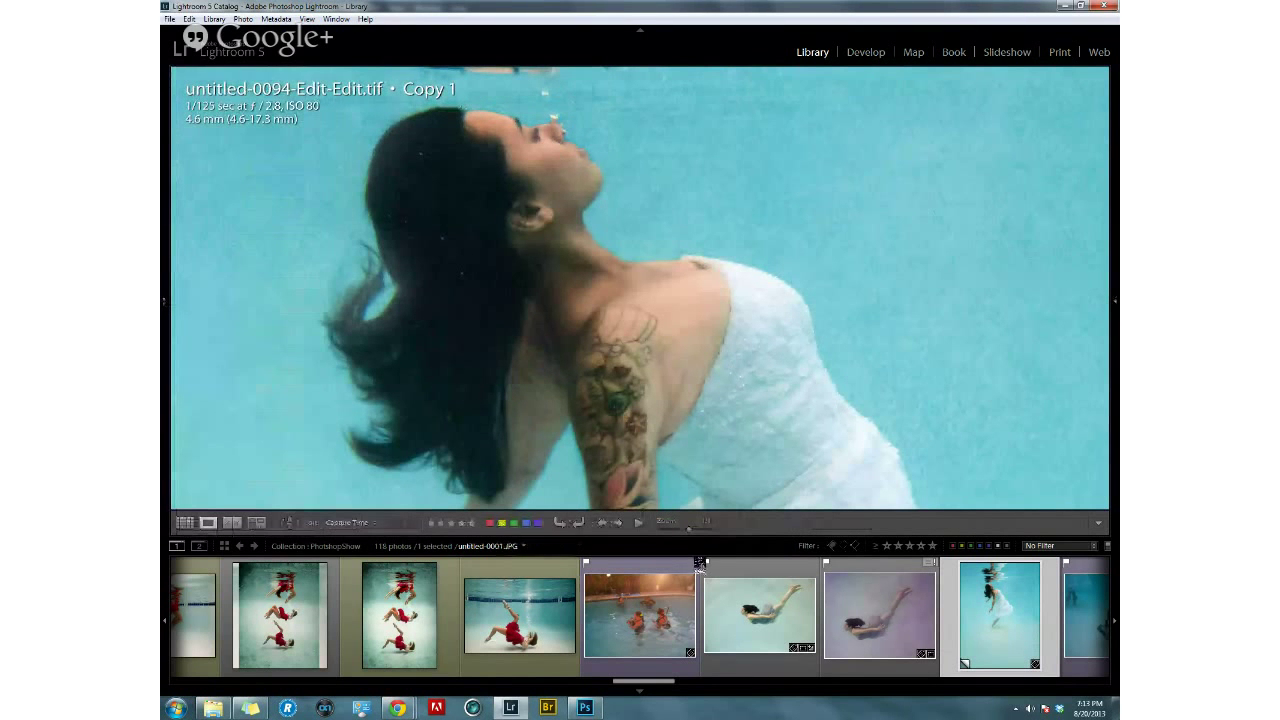
{"action": "left_click", "coordinate": [641, 690]}
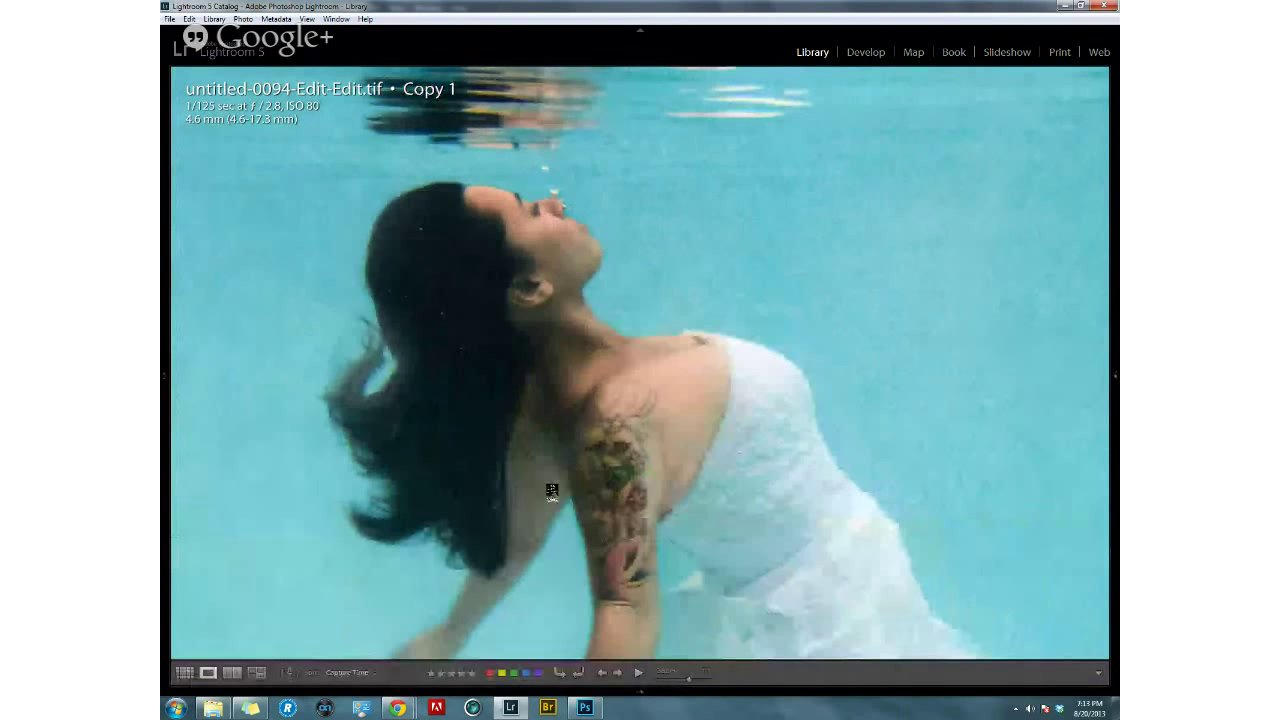
{"action": "left_click", "coordinate": [553, 491]}
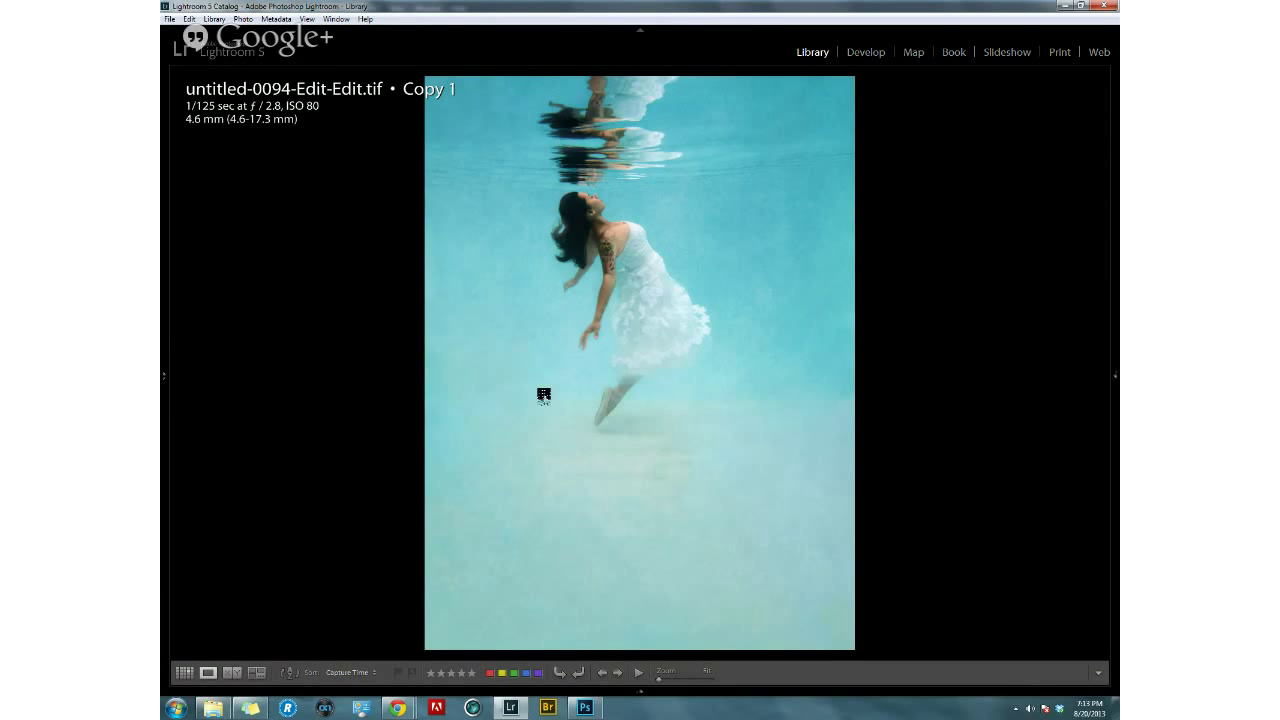
{"action": "mouse_move", "coordinate": [640, 695]}
{"action": "key", "text": "t"}
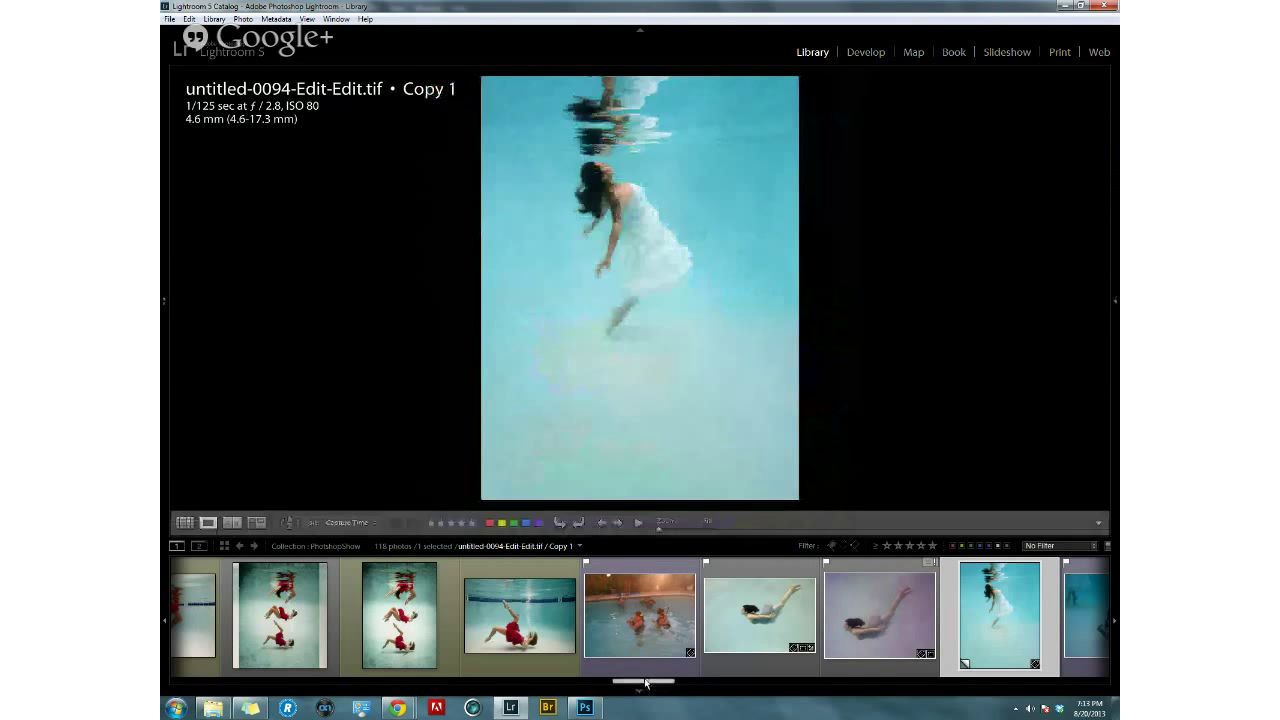
Find the underwater maternity photos among the earlier images and view UnderwaterMaternity-2.jpg, UnderwaterMaternity.jpg and the before-and-after composite UnderwaterMaternitydamien.jpg.
{"action": "left_click_drag", "start_coordinate": [641, 692], "coordinate": [685, 695]}
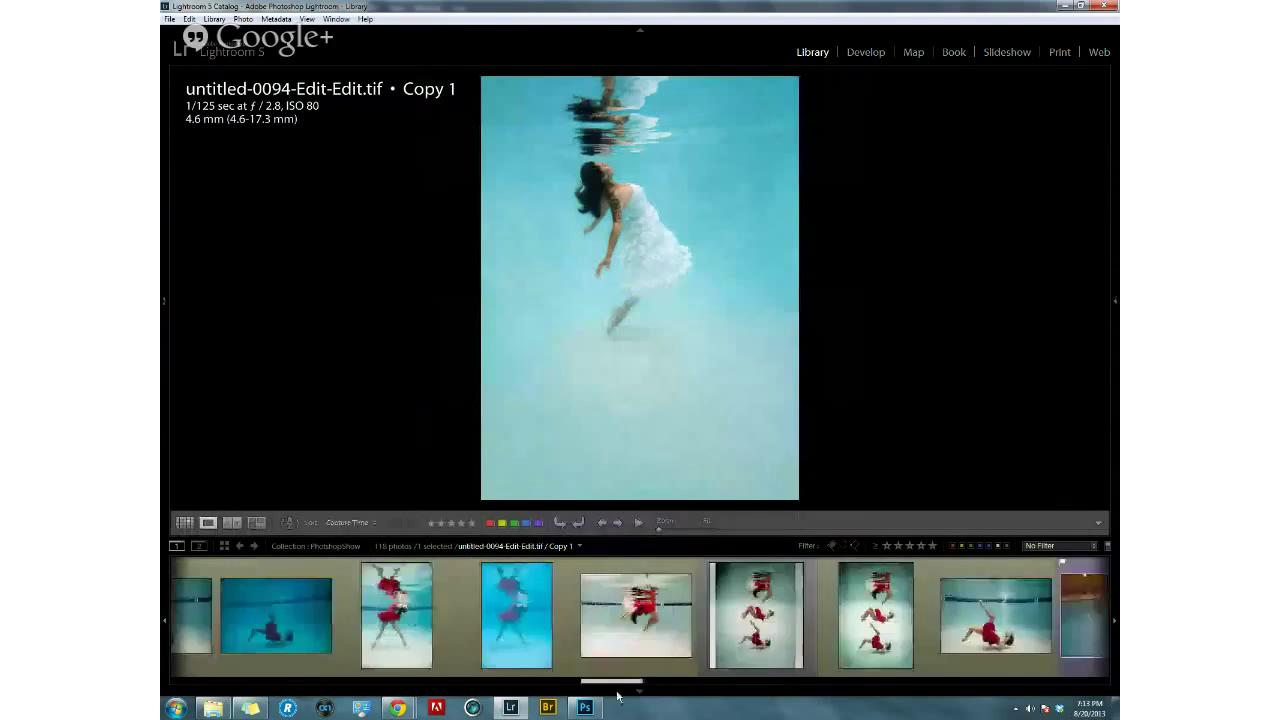
{"action": "left_click_drag", "start_coordinate": [585, 699], "coordinate": [440, 704]}
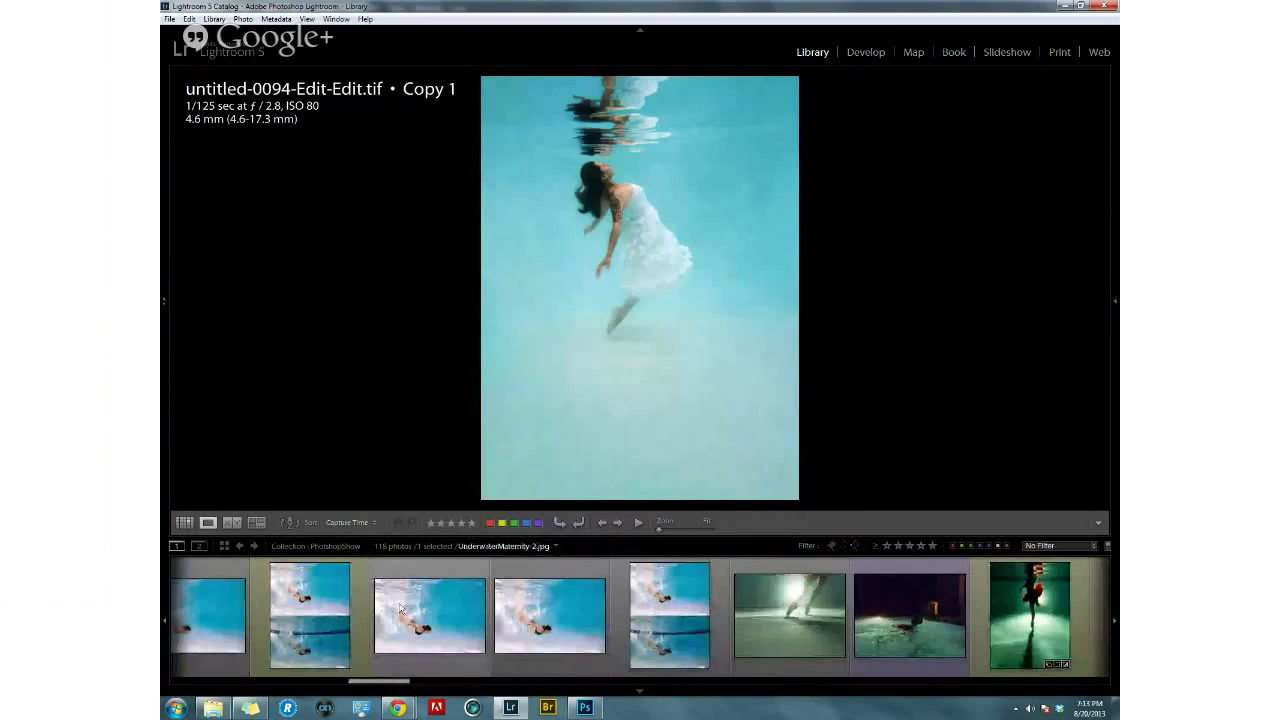
{"action": "left_click", "coordinate": [400, 608]}
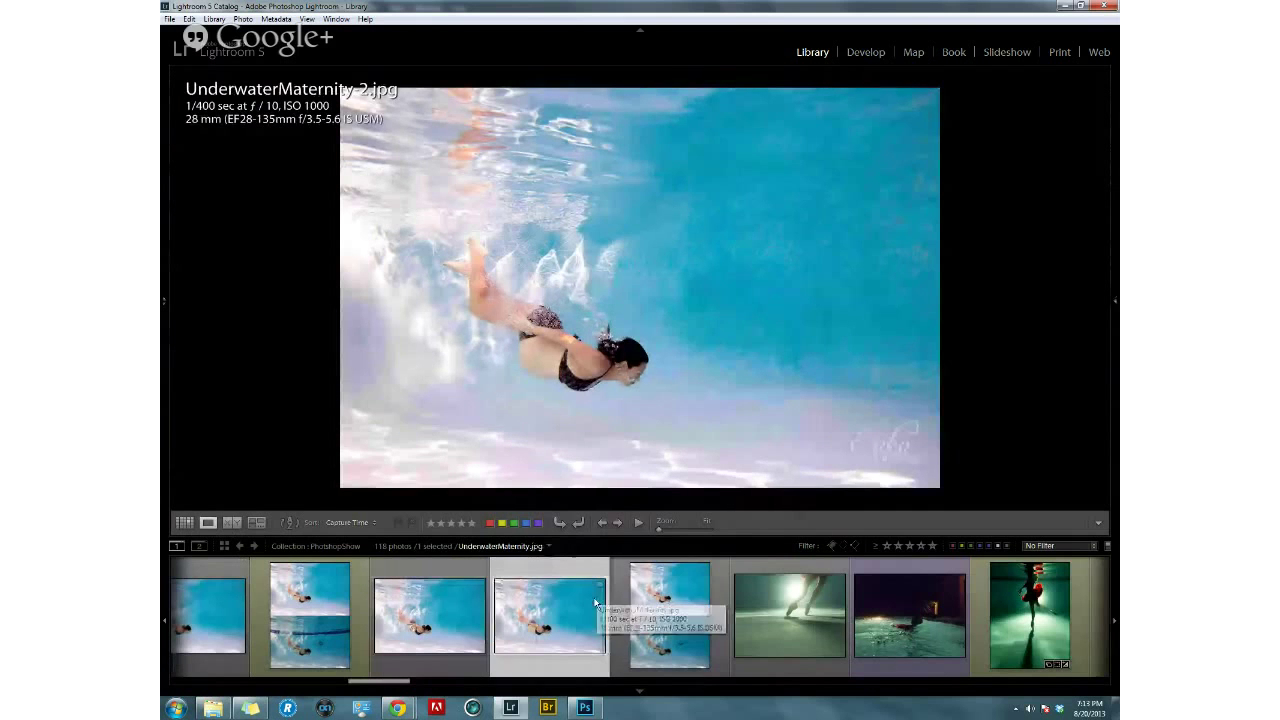
{"action": "left_click", "coordinate": [672, 600]}
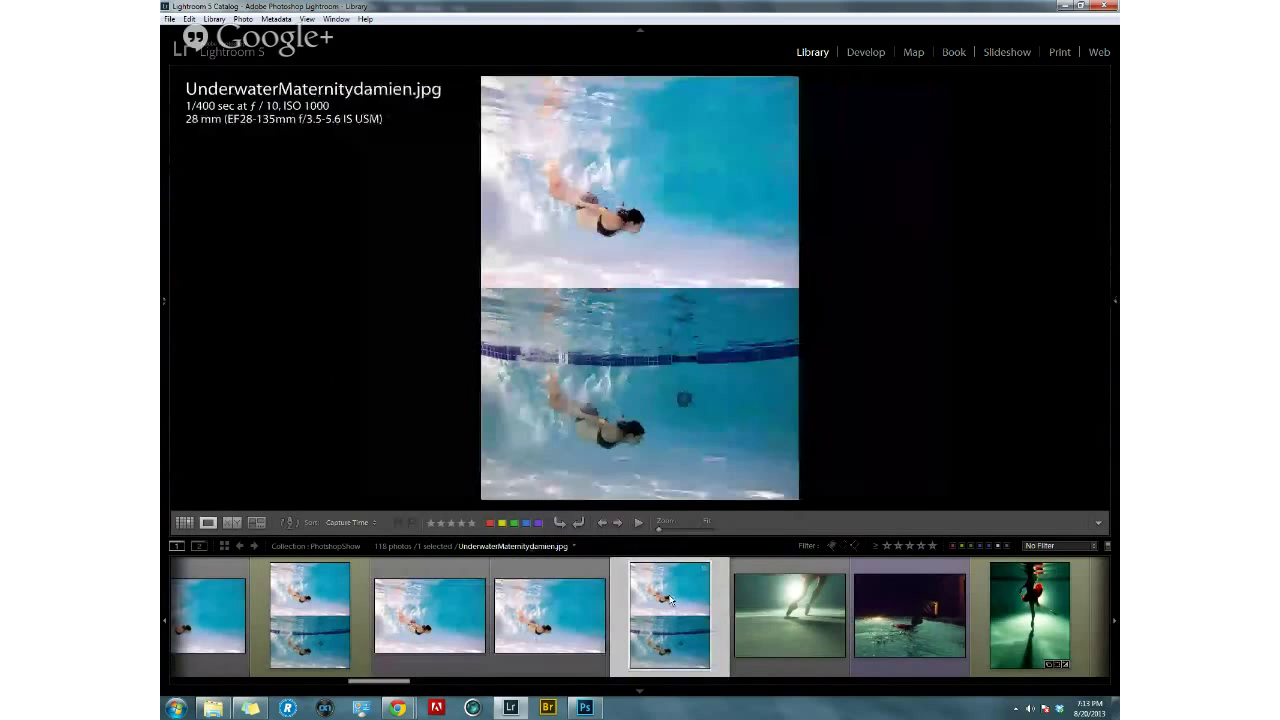
{"action": "left_click", "coordinate": [640, 689]}
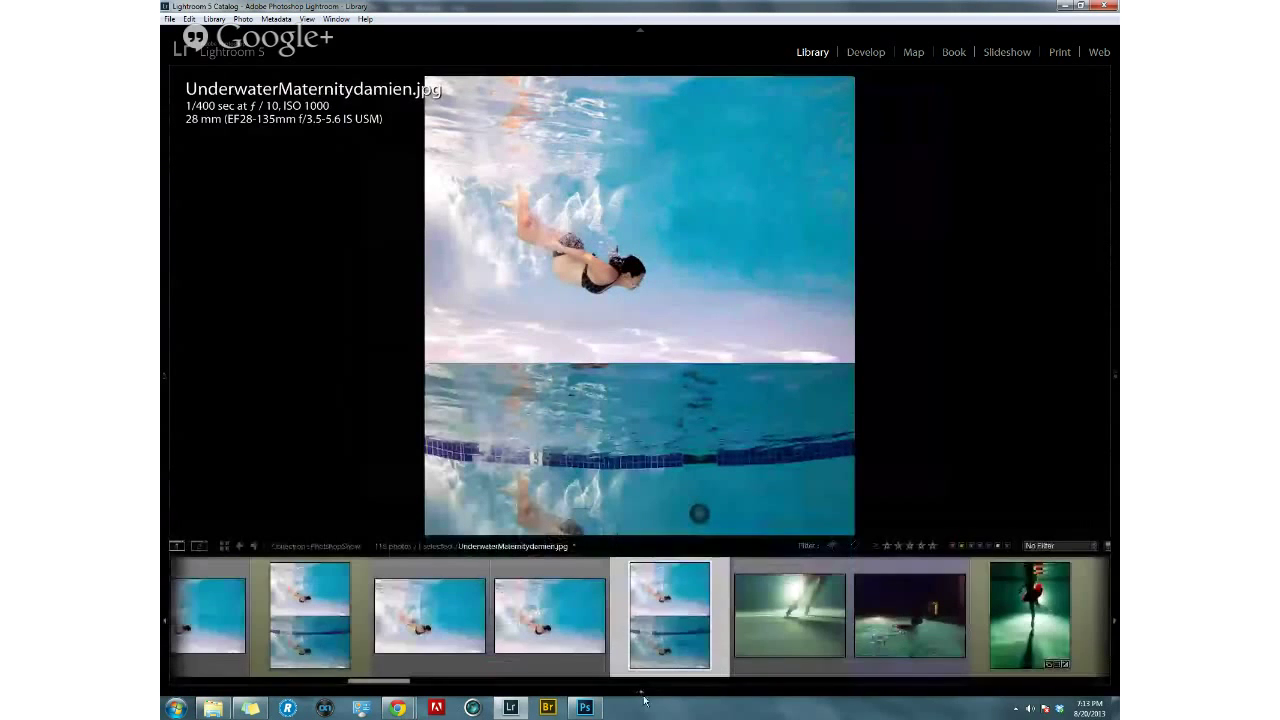
{"action": "left_click", "coordinate": [641, 693]}
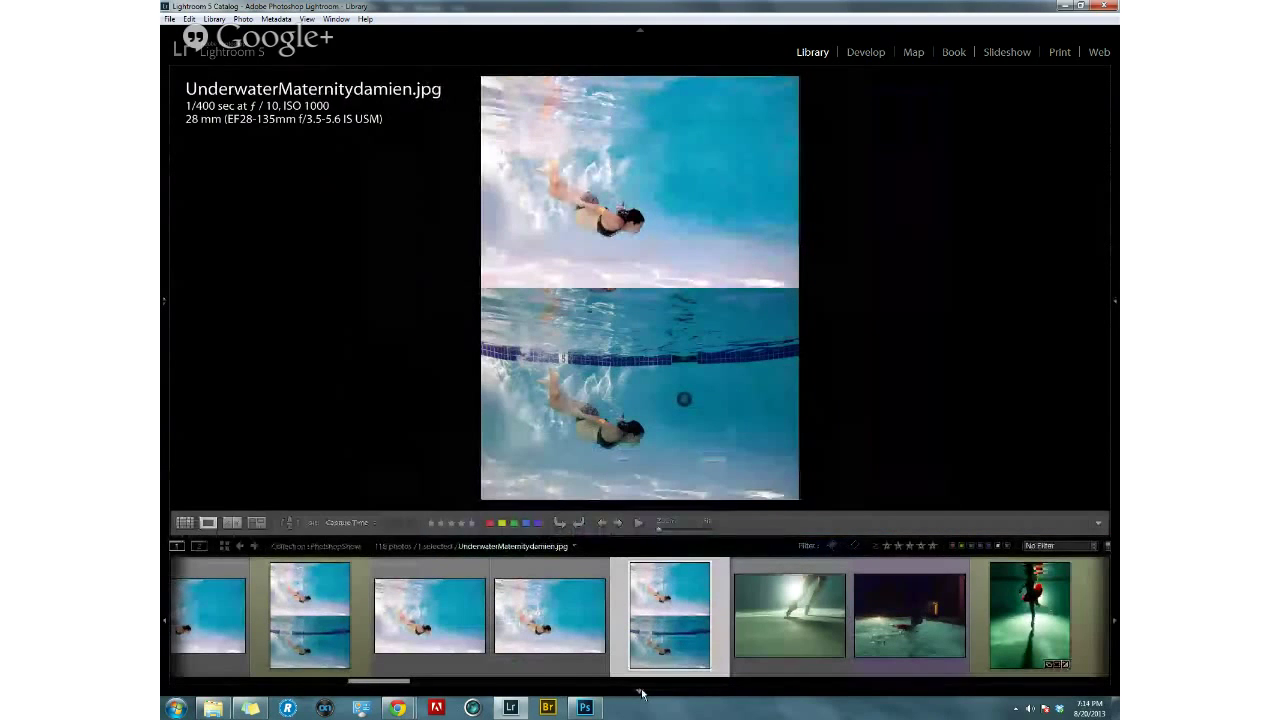
Return to the edited UnderwaterMaternity.jpg and hide the filmstrip to examine the whole photo.
{"action": "left_click_drag", "start_coordinate": [390, 683], "coordinate": [362, 692]}
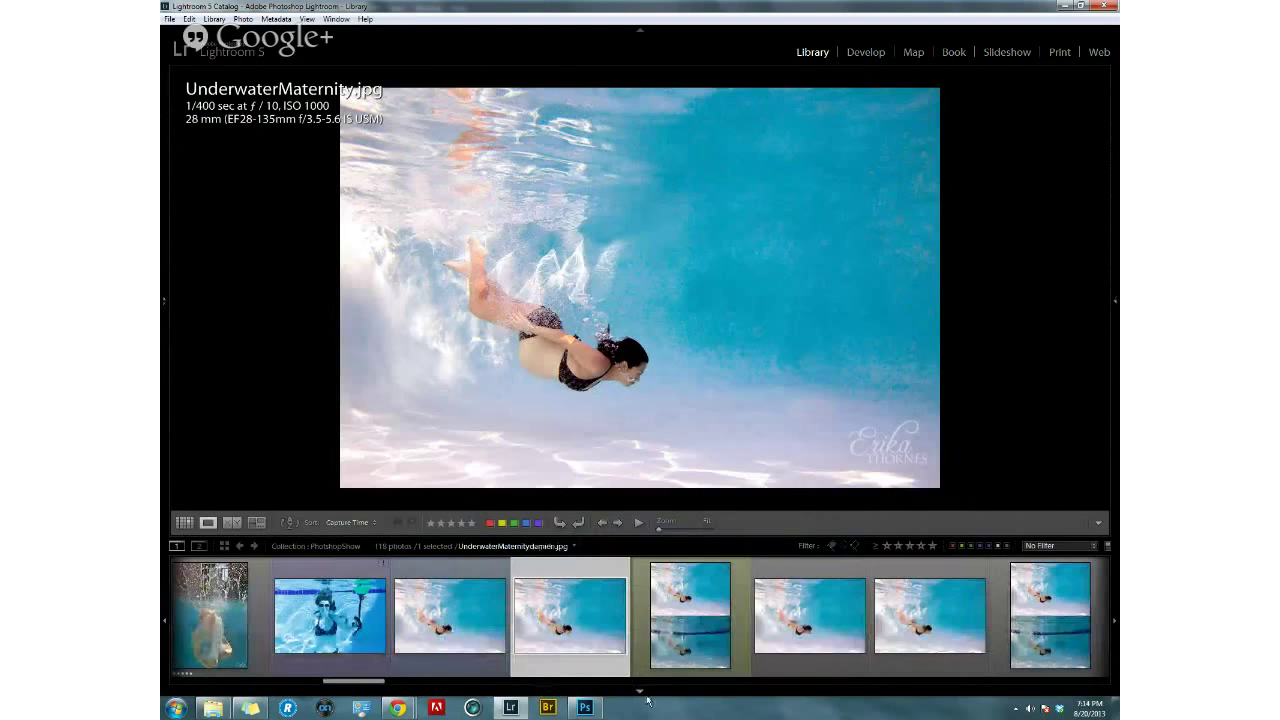
{"action": "left_click", "coordinate": [639, 690]}
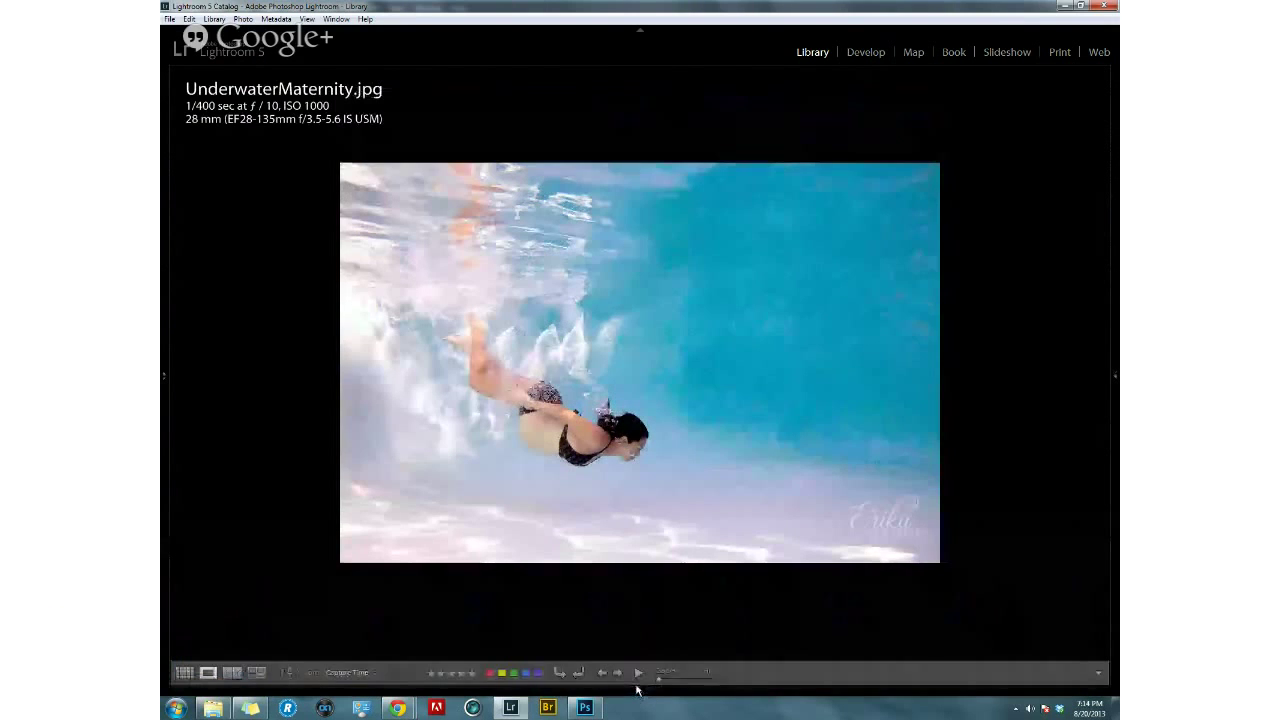
{"action": "mouse_move", "coordinate": [637, 689]}
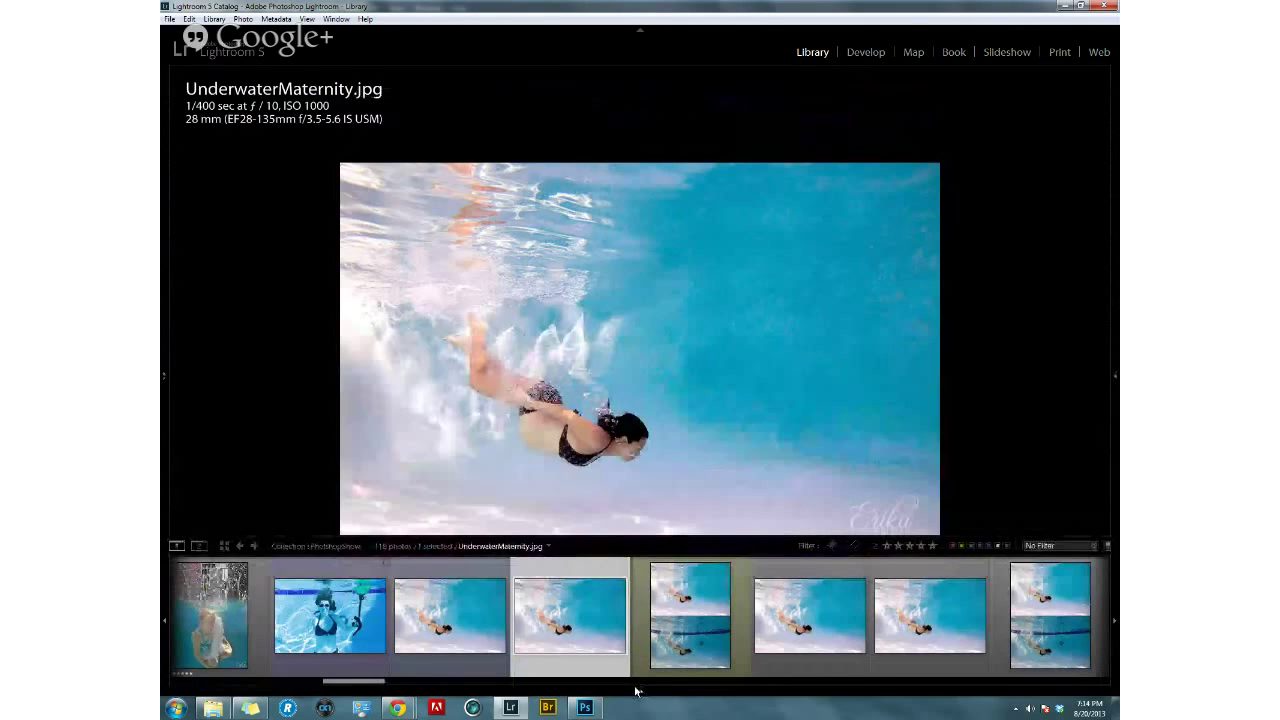
Find the green-lit ballet dancer photos and compare the edited untitled-1001-Edit.tif with the original untitled-1001.CR2.
{"action": "left_click_drag", "start_coordinate": [371, 684], "coordinate": [379, 684]}
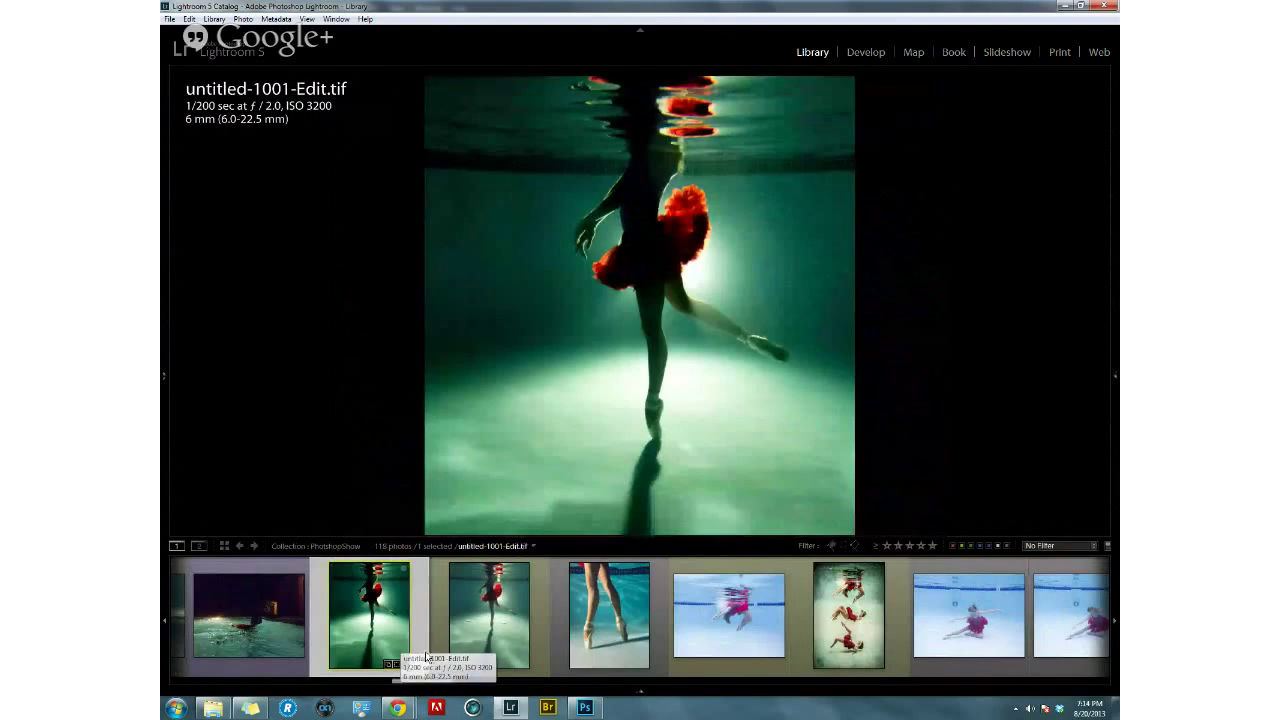
{"action": "left_click", "coordinate": [435, 648]}
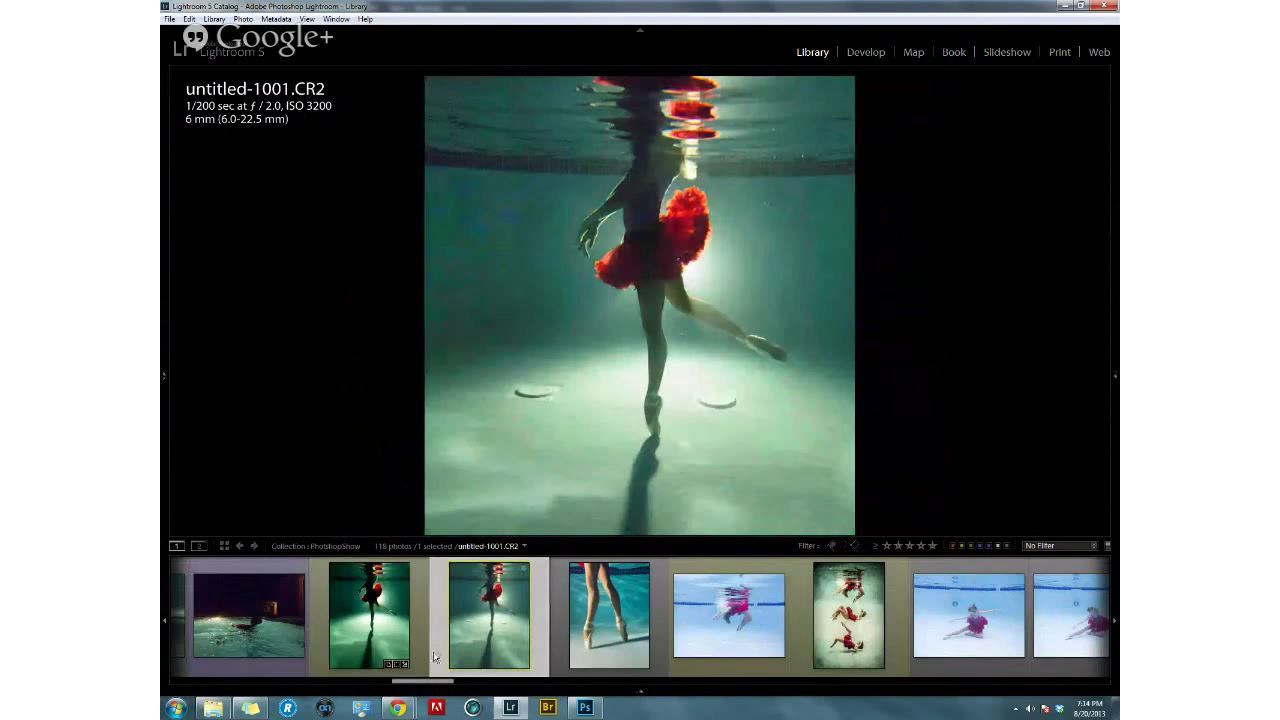
{"action": "left_click", "coordinate": [423, 635]}
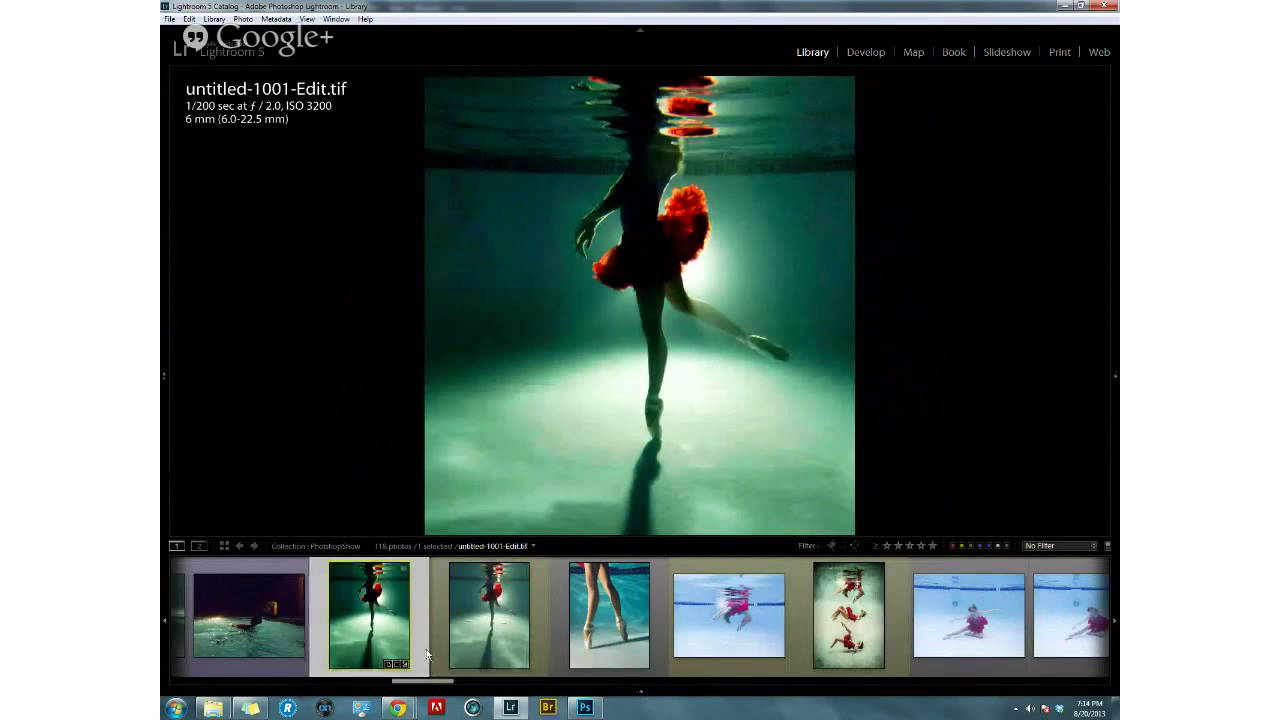
View the original dancer photo untitled-1072.CR2 and the finished composite of three red-dress poses beside it.
{"action": "left_click_drag", "start_coordinate": [427, 686], "coordinate": [447, 680]}
{"action": "left_click", "coordinate": [445, 667]}
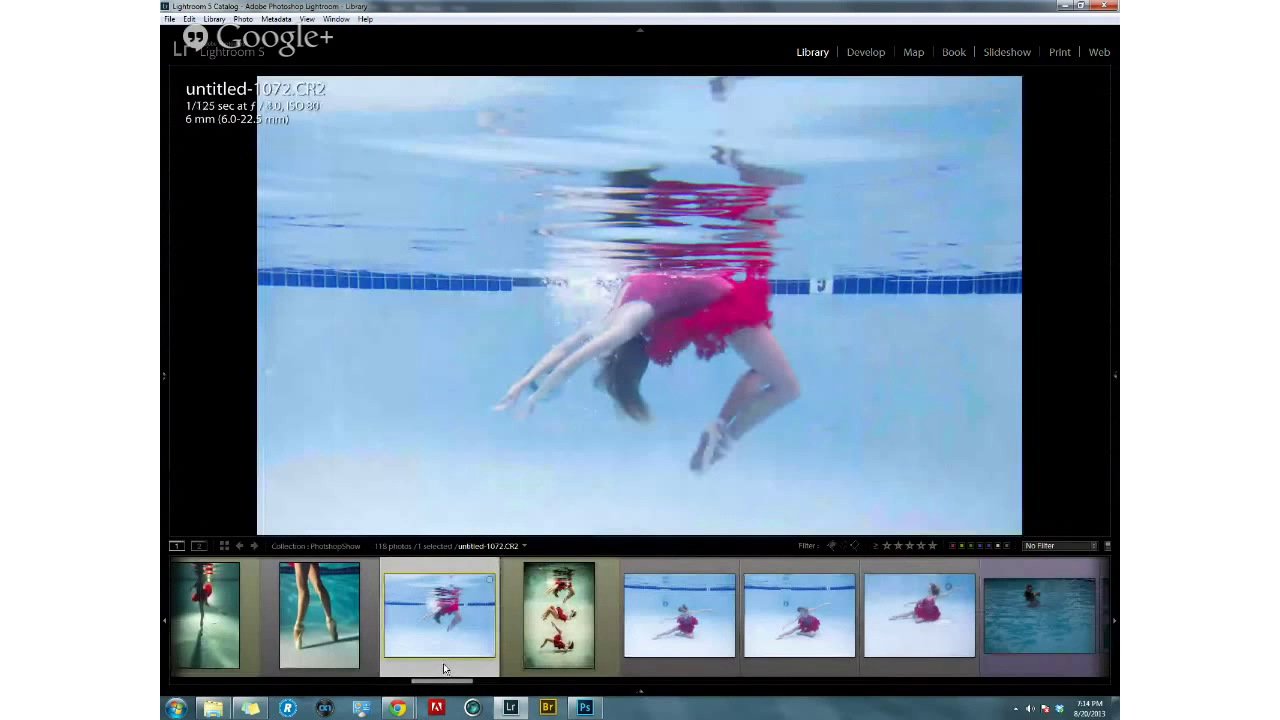
{"action": "left_click", "coordinate": [512, 612]}
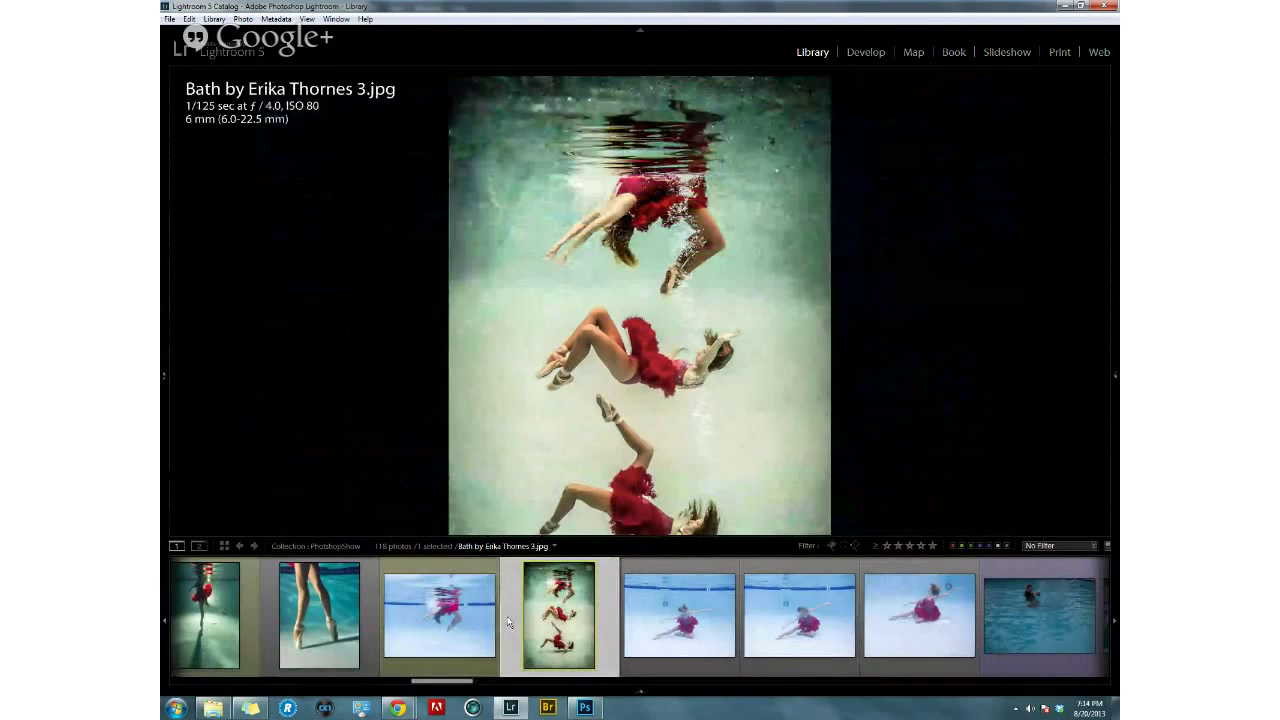